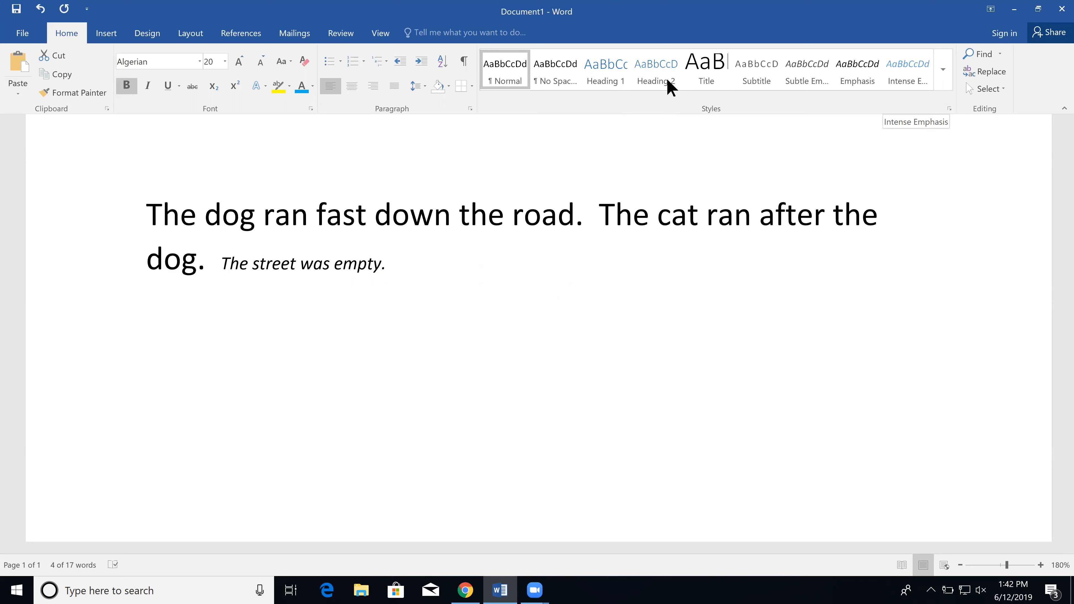
# Try the Heading 1 and Quote styles on the sentence "The street was empty.", and undo both style changes
pyautogui.click(607, 78)
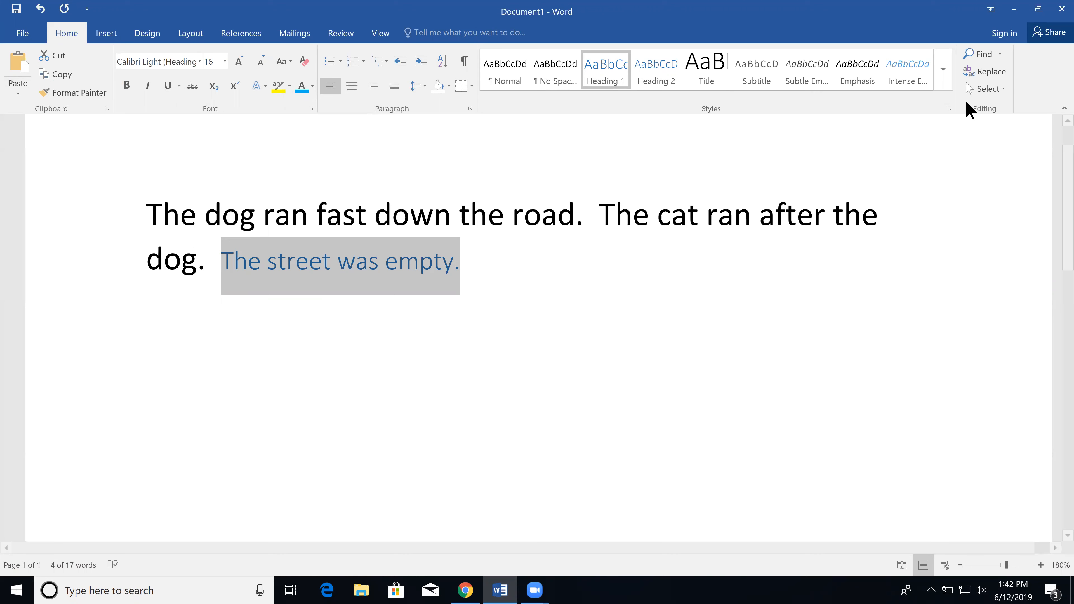
pyautogui.click(943, 70)
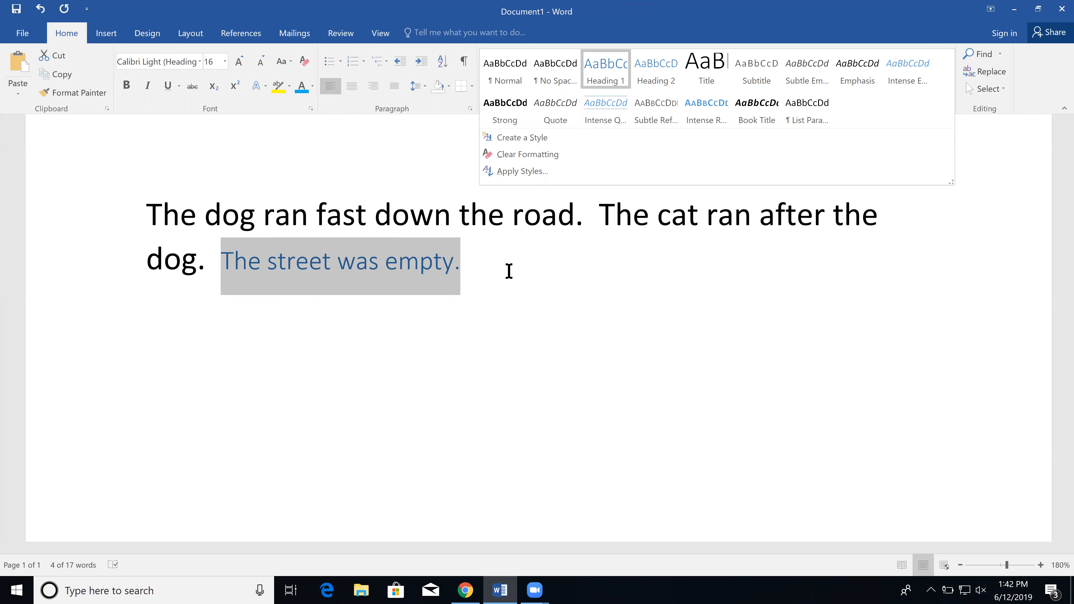
pyautogui.click(559, 119)
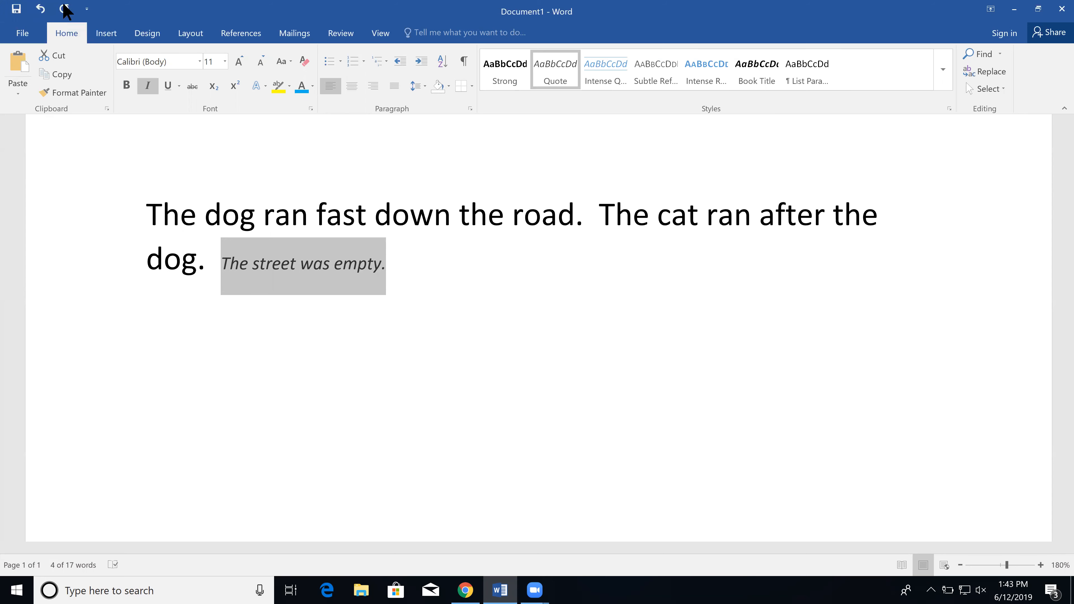
pyautogui.click(42, 8)
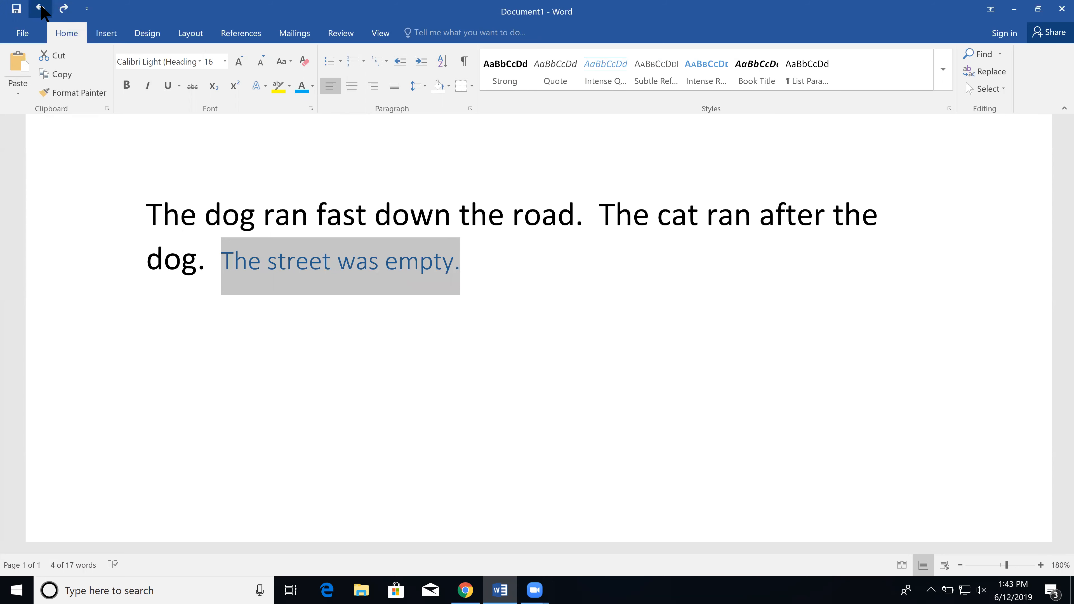
pyautogui.click(41, 8)
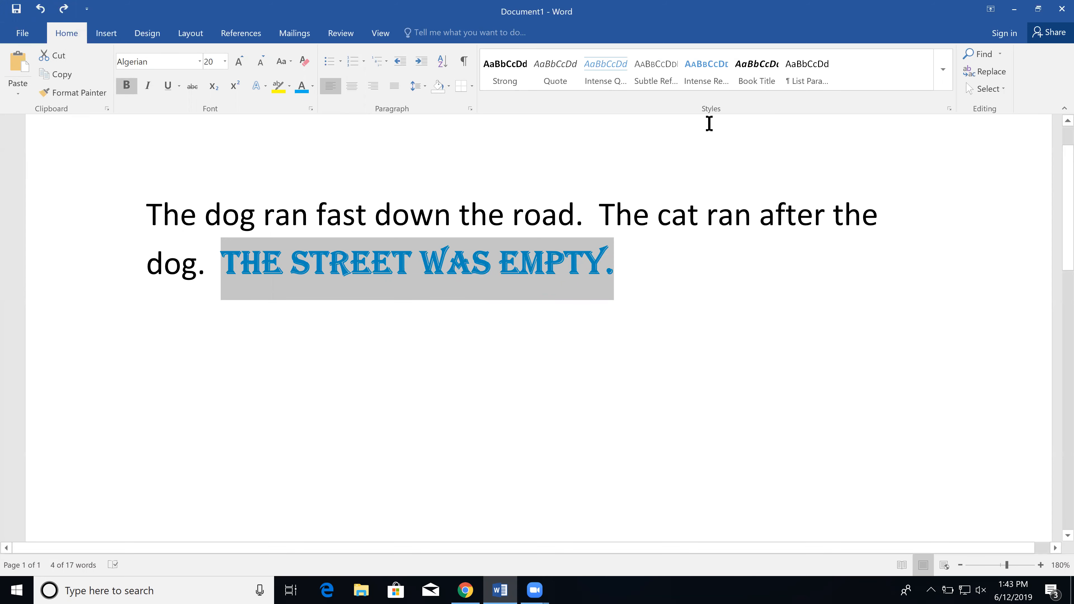
# Examine the built-in document style sets and preview the available document themes, including Organic
pyautogui.click(165, 32)
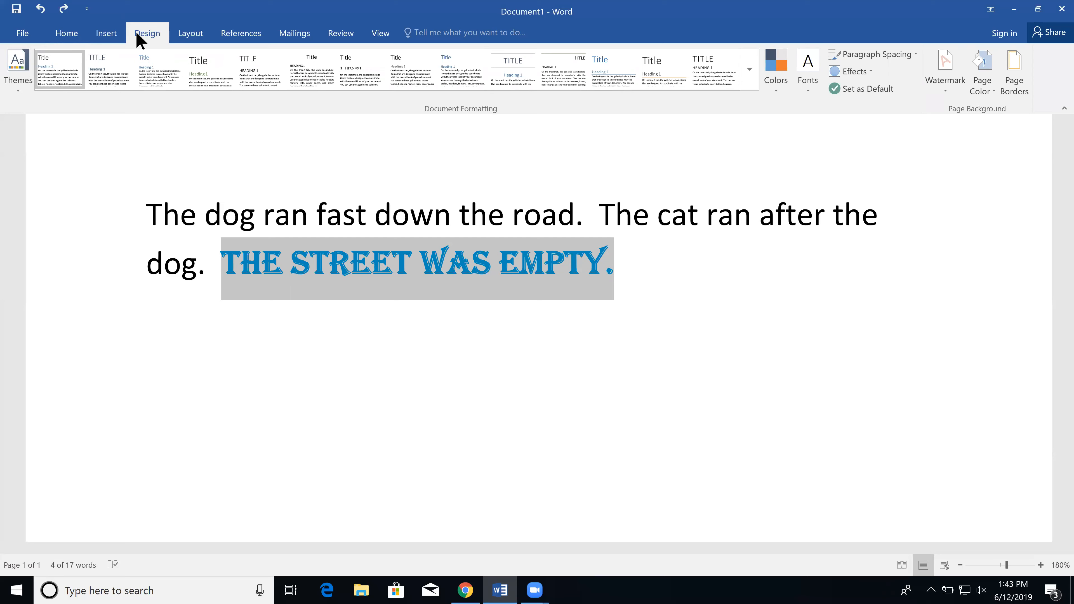
pyautogui.click(65, 33)
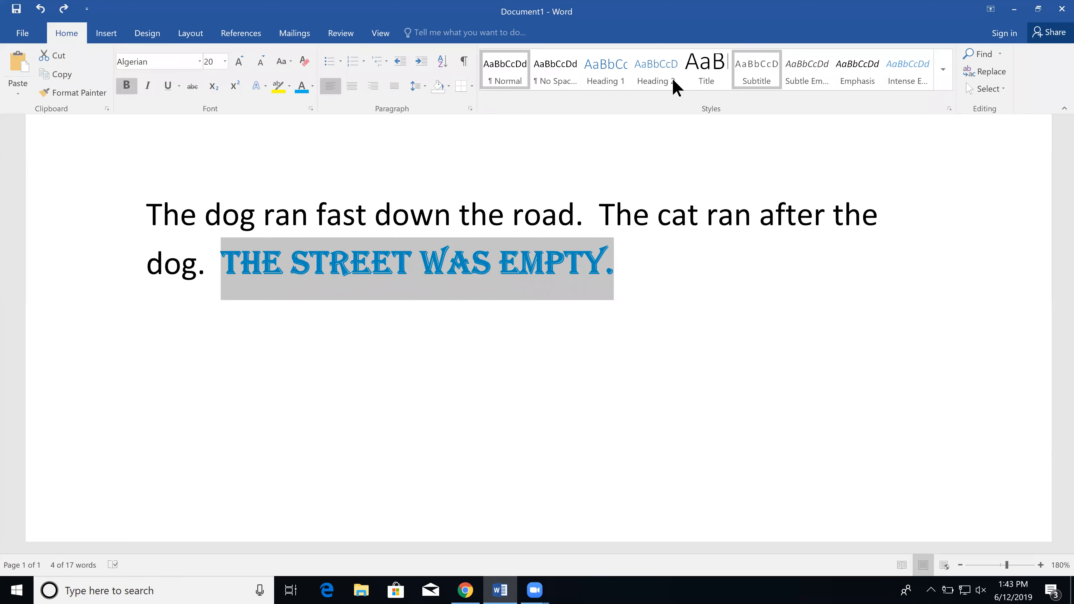
pyautogui.click(147, 34)
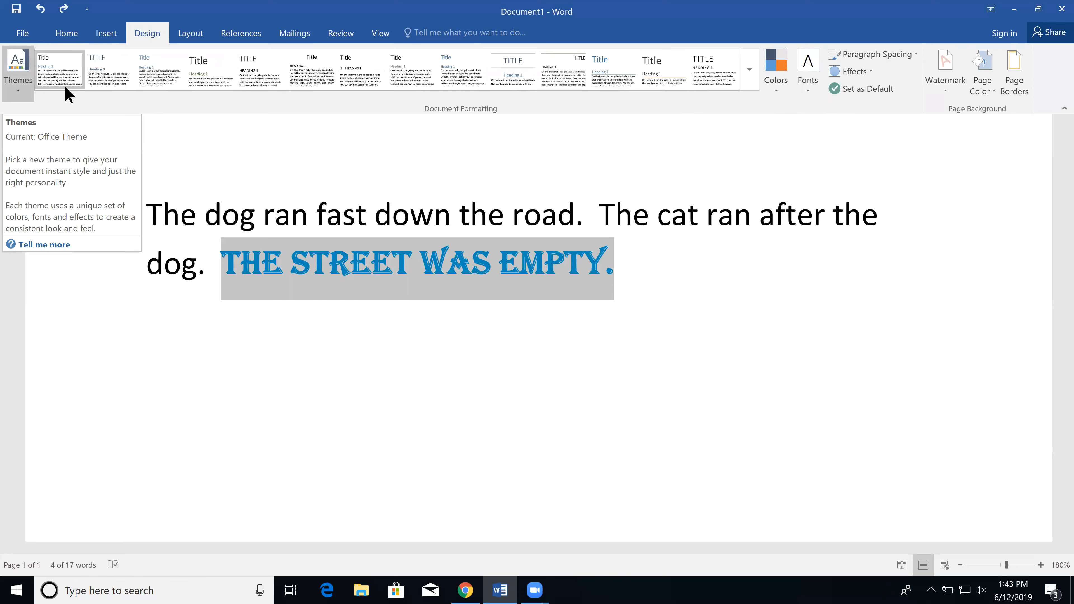
pyautogui.click(757, 76)
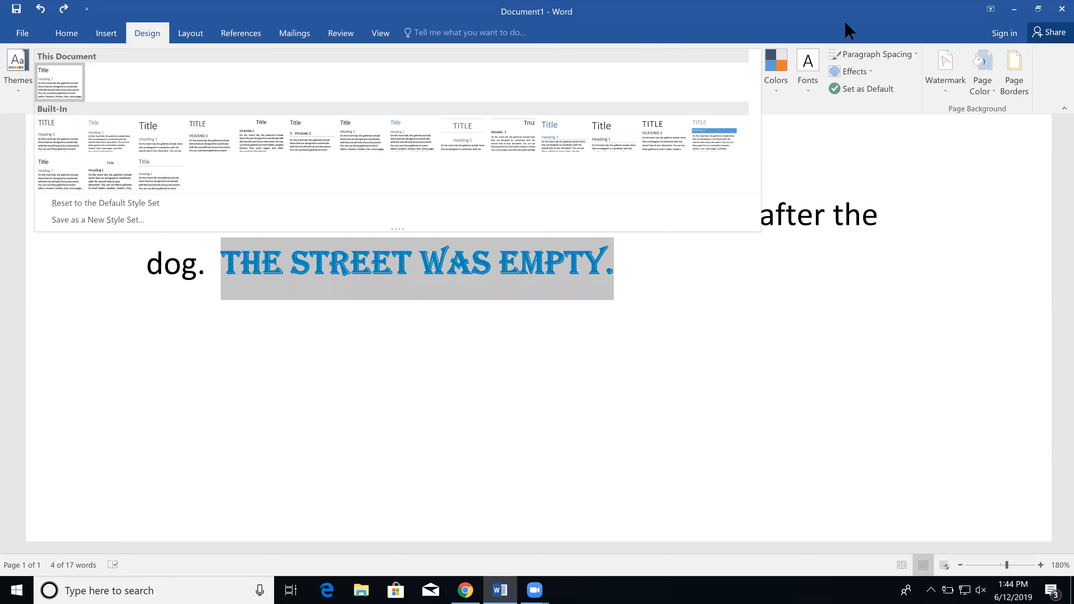
pyautogui.click(835, 22)
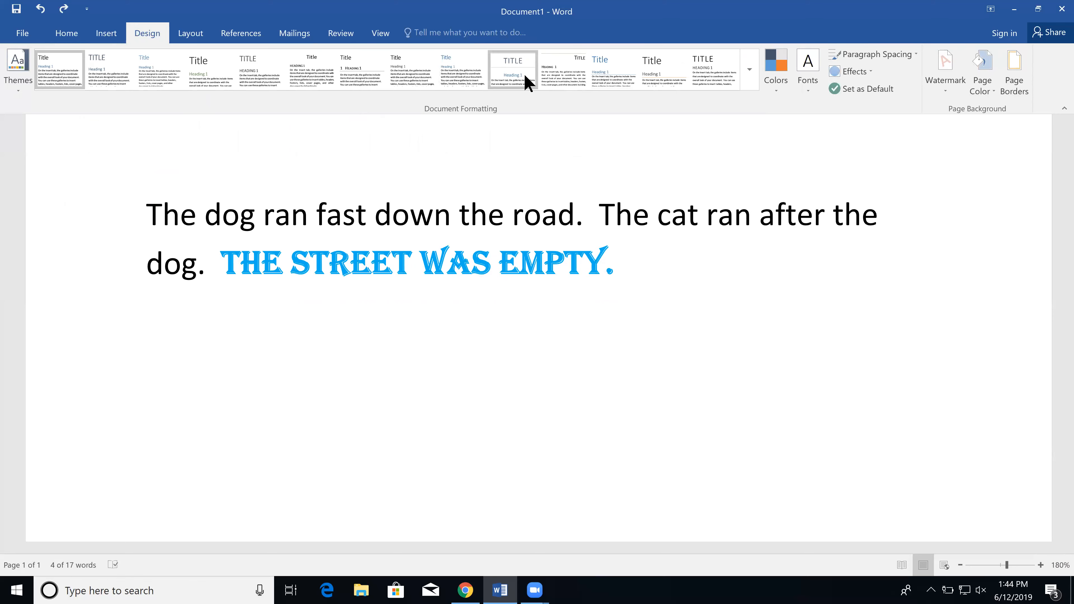
pyautogui.click(19, 98)
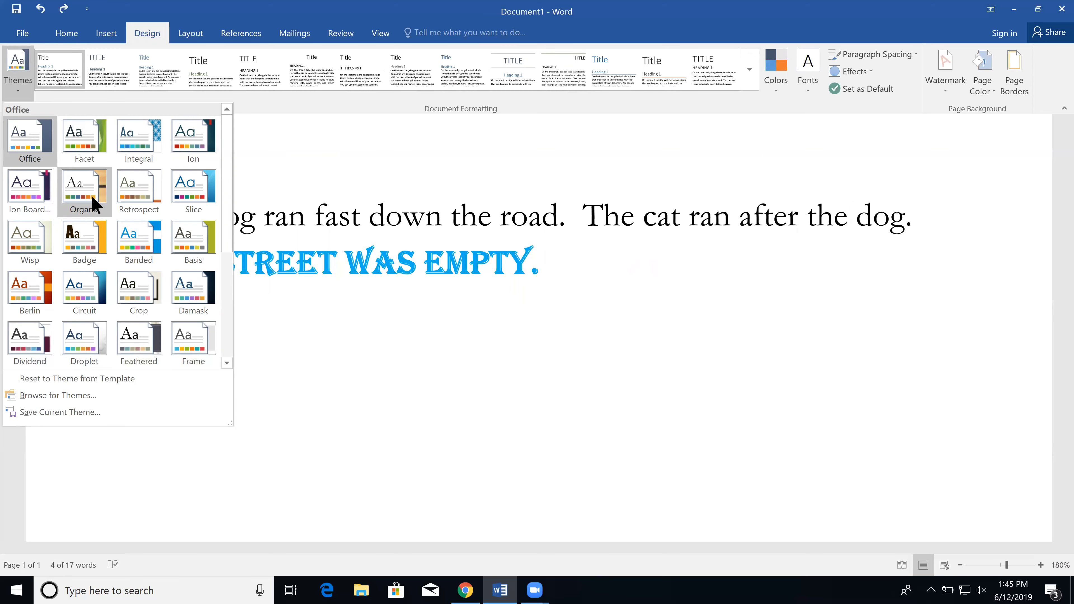
pyautogui.click(527, 216)
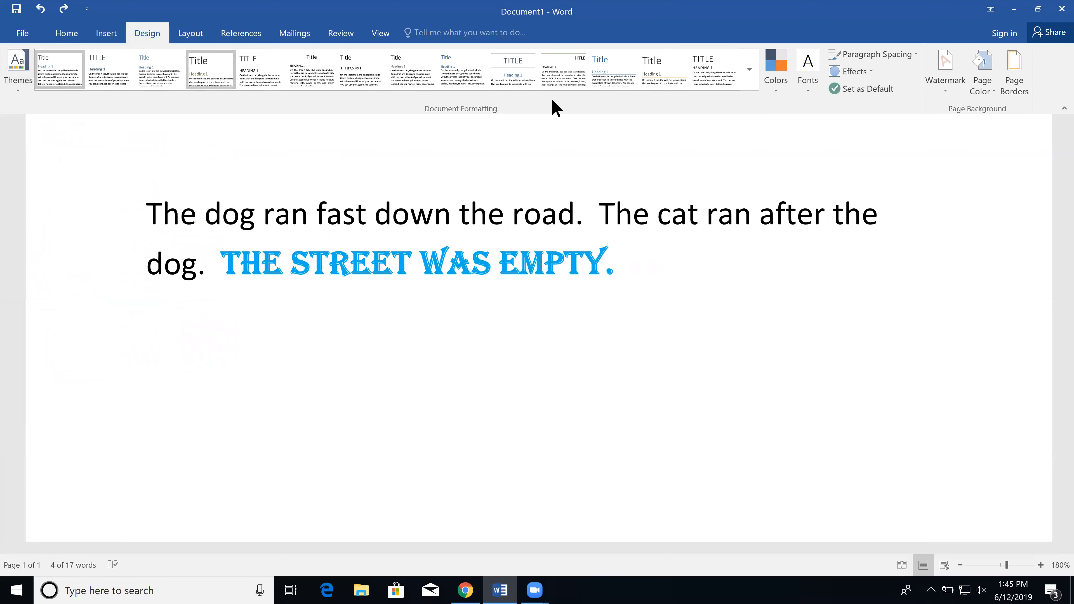
# Set the document's theme colors to Violet and deselect the sentence
pyautogui.click(779, 89)
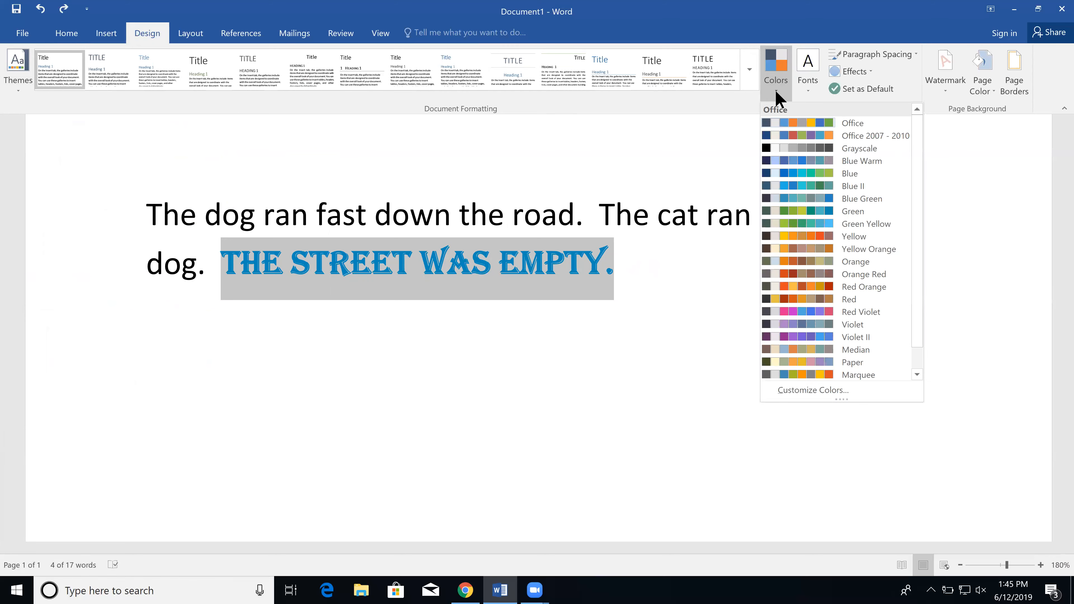
pyautogui.click(809, 324)
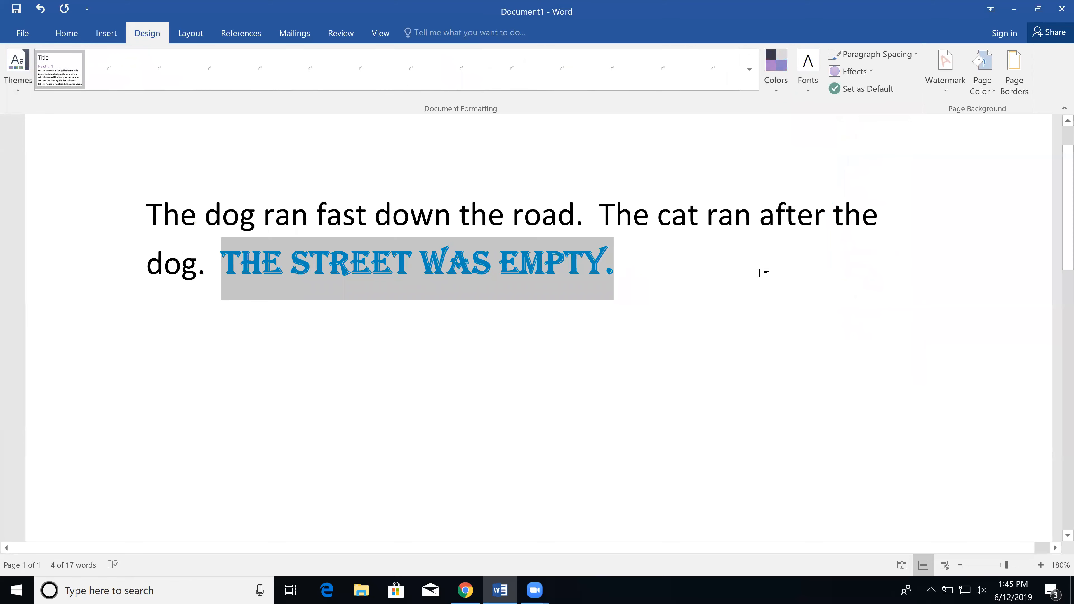
pyautogui.click(683, 248)
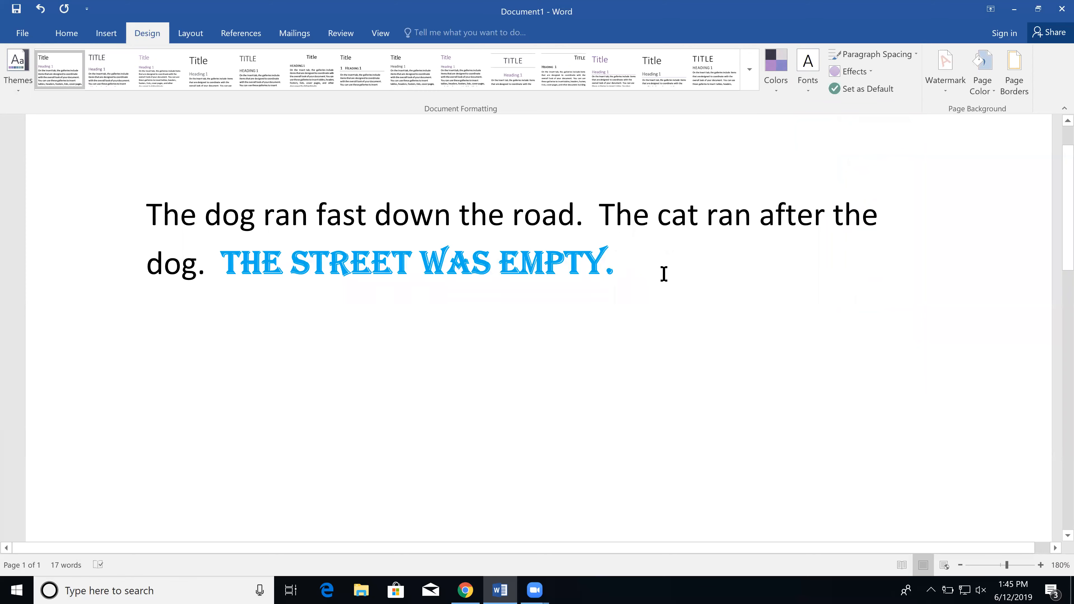
# Select the whole paragraph, set the theme colors to Median, and clear the selection
pyautogui.doubleClick(60, 186)
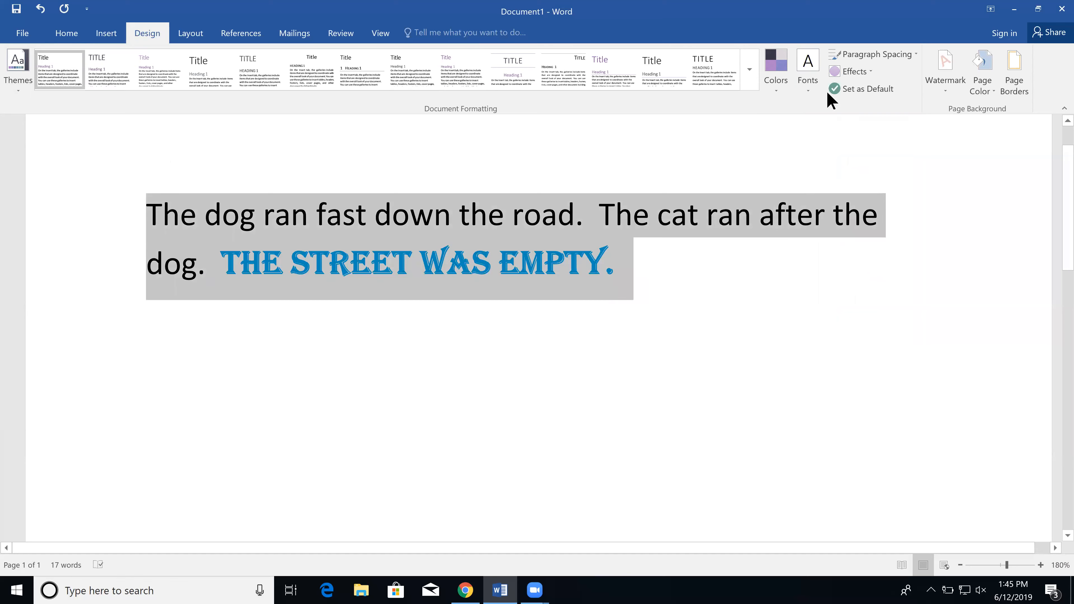
pyautogui.click(778, 96)
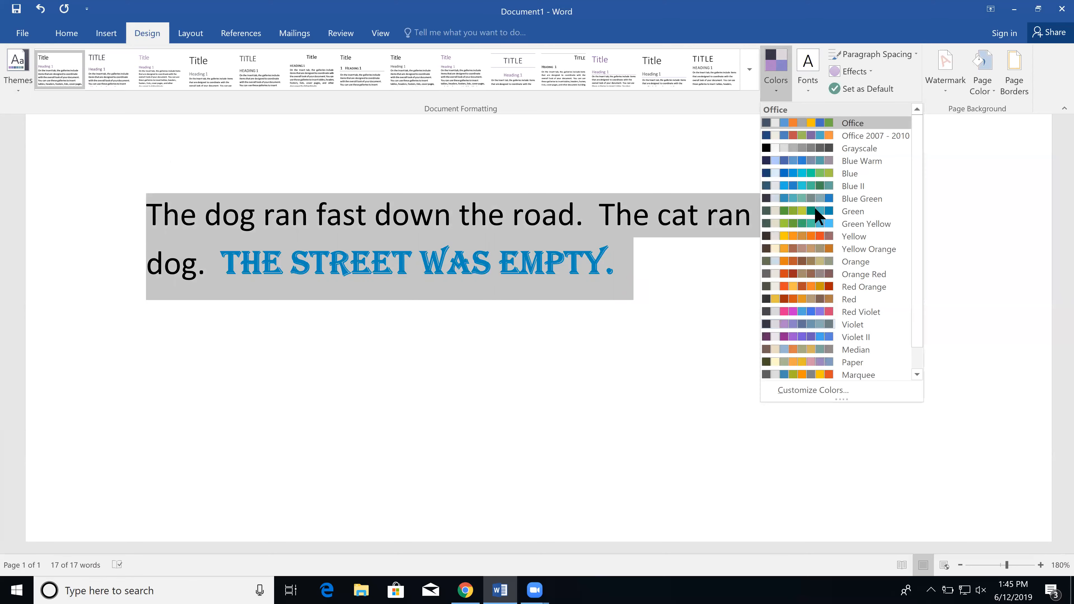
pyautogui.click(816, 348)
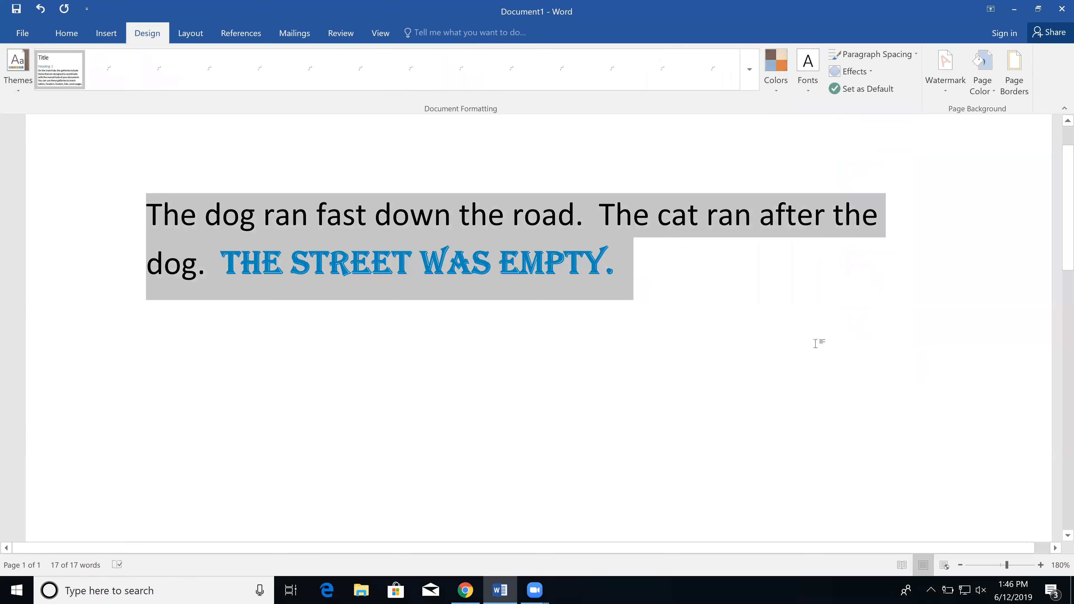
pyautogui.click(695, 266)
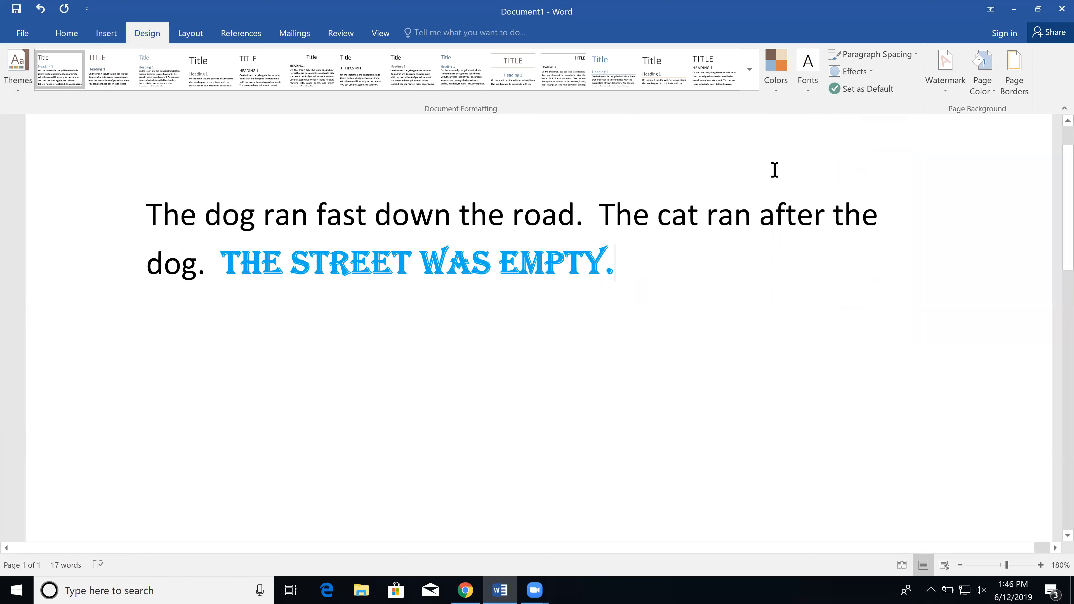
# Preview the theme font sets, including Franklin Gothic, and look over the theme gallery and page layout options
pyautogui.click(807, 87)
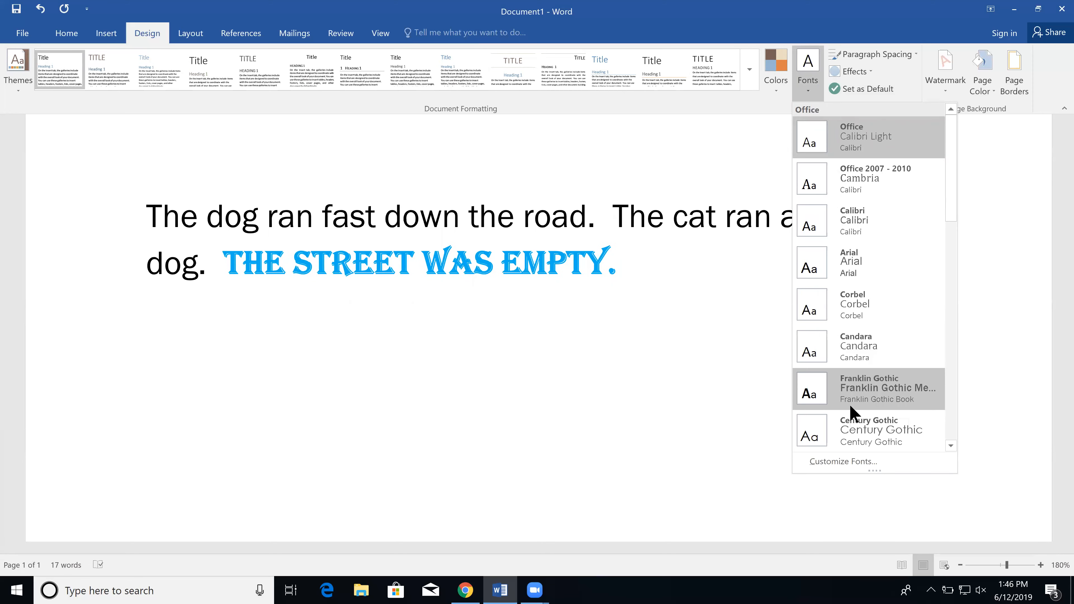
pyautogui.click(764, 126)
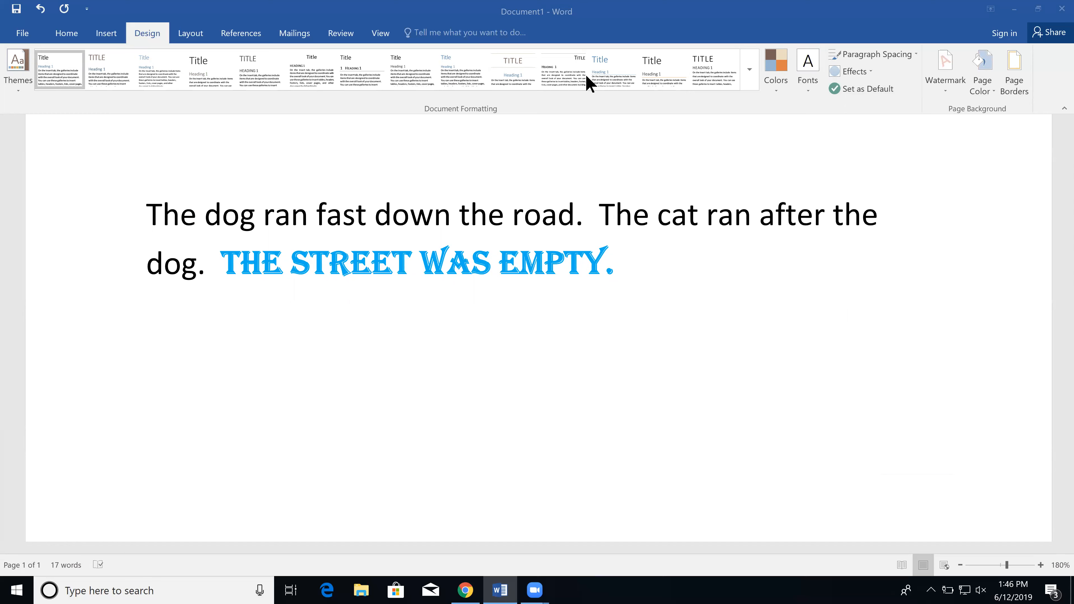
pyautogui.click(19, 96)
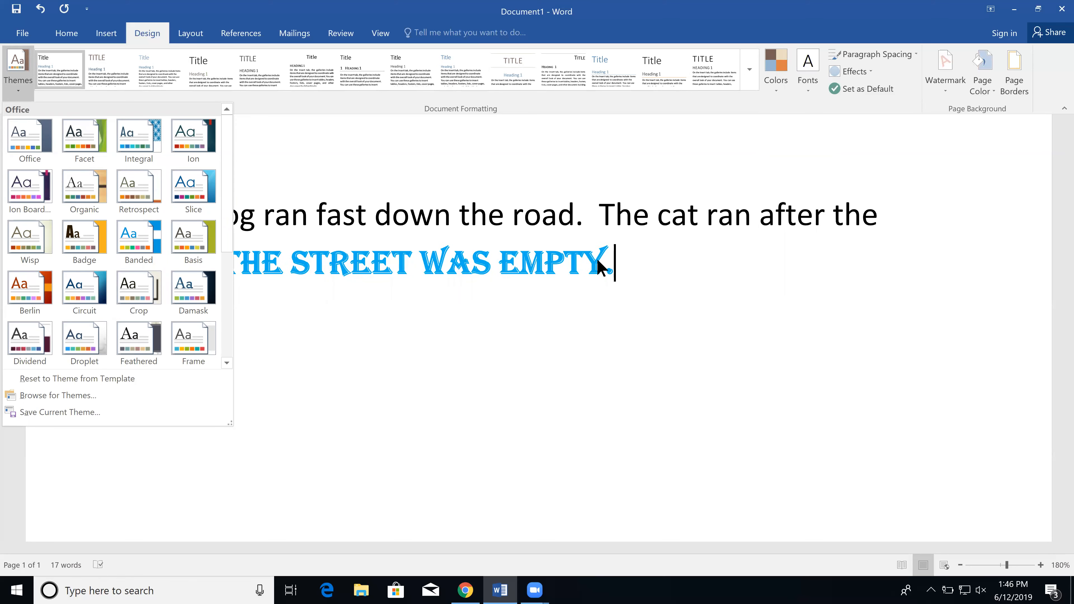
pyautogui.click(643, 267)
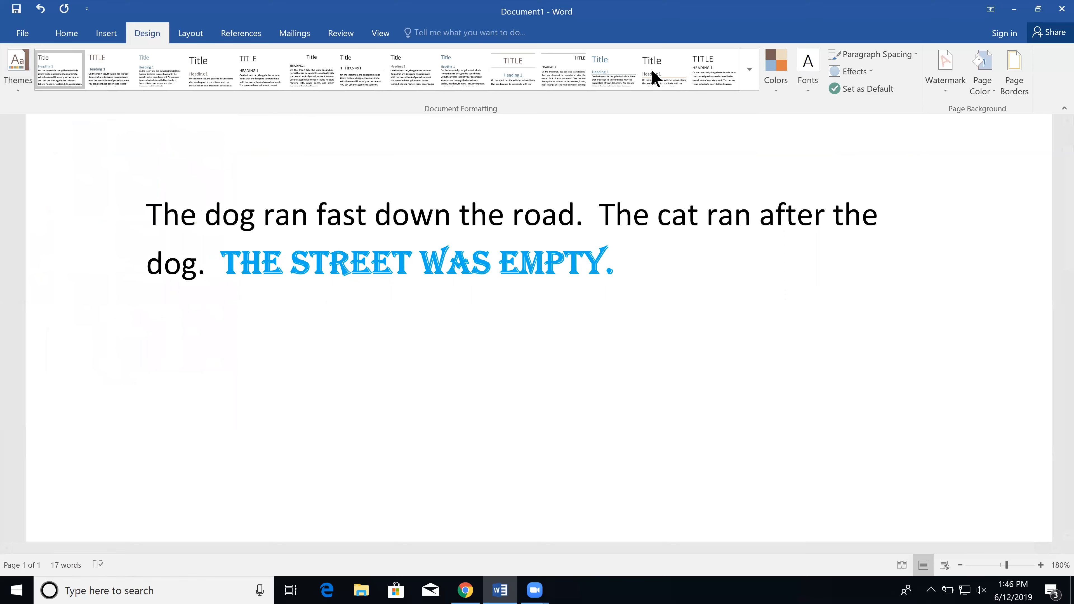
pyautogui.click(199, 34)
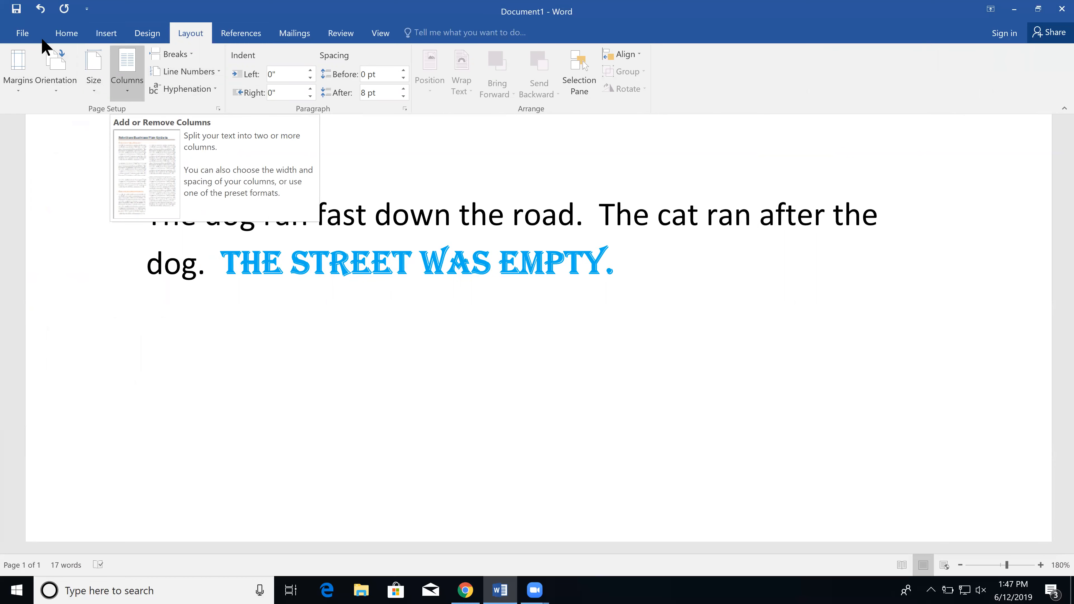
# Add the line "PF CHANGS" below the paragraph and start another line after it
pyautogui.click(66, 33)
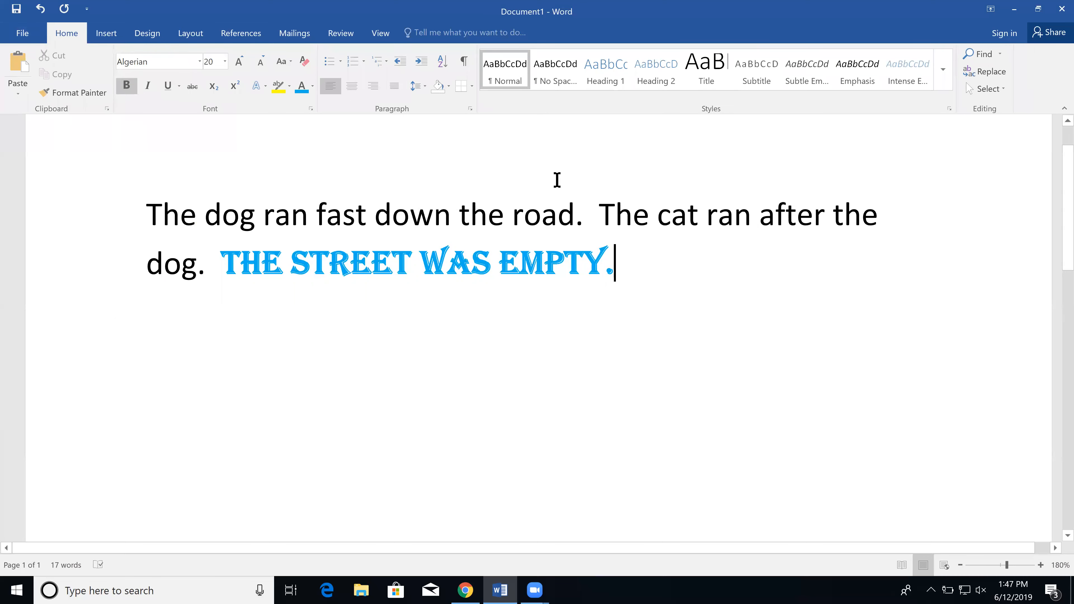
pyautogui.press('Return')
pyautogui.press('Return')
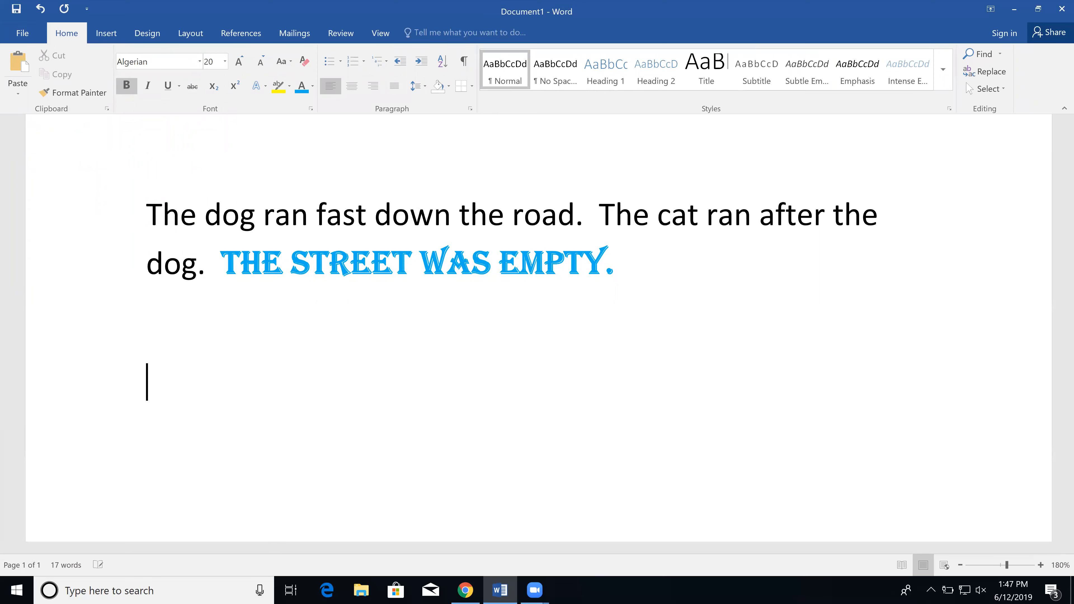
pyautogui.press('BackSpace')
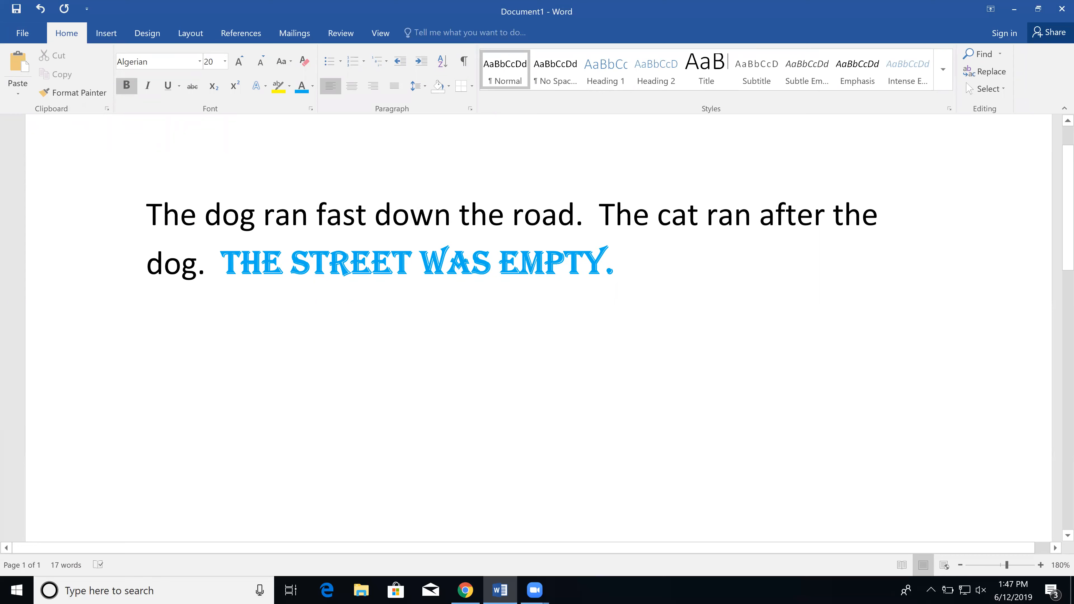
pyautogui.write('PF CHA')
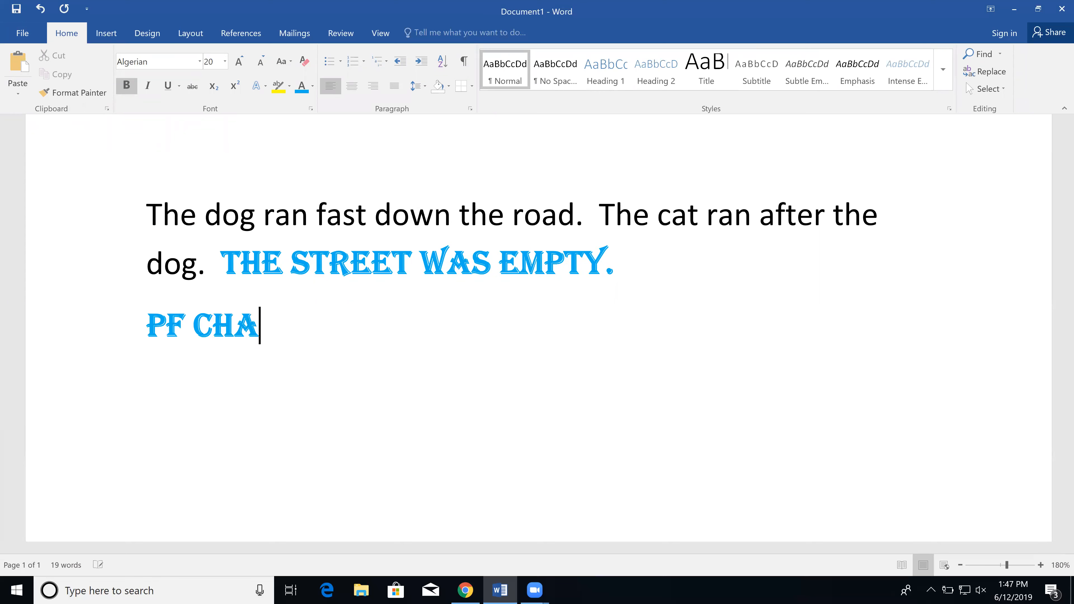
pyautogui.write('NGS')
pyautogui.press('Return')
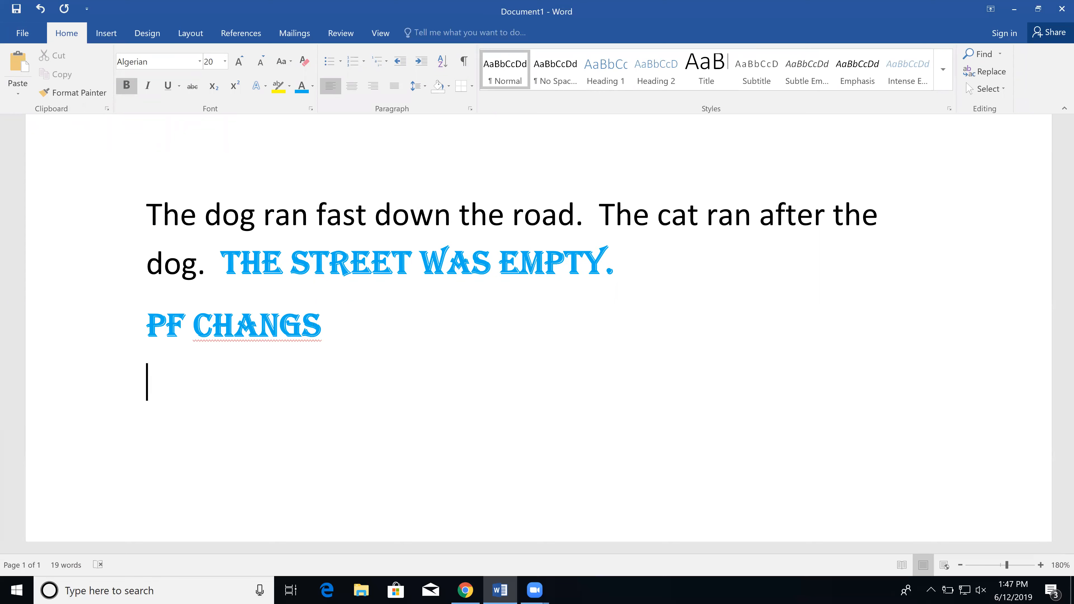
# Add "PANDA EXPRESS" and "FRIED RICE" on separate lines below "PF CHANGS"
pyautogui.write('PAND')
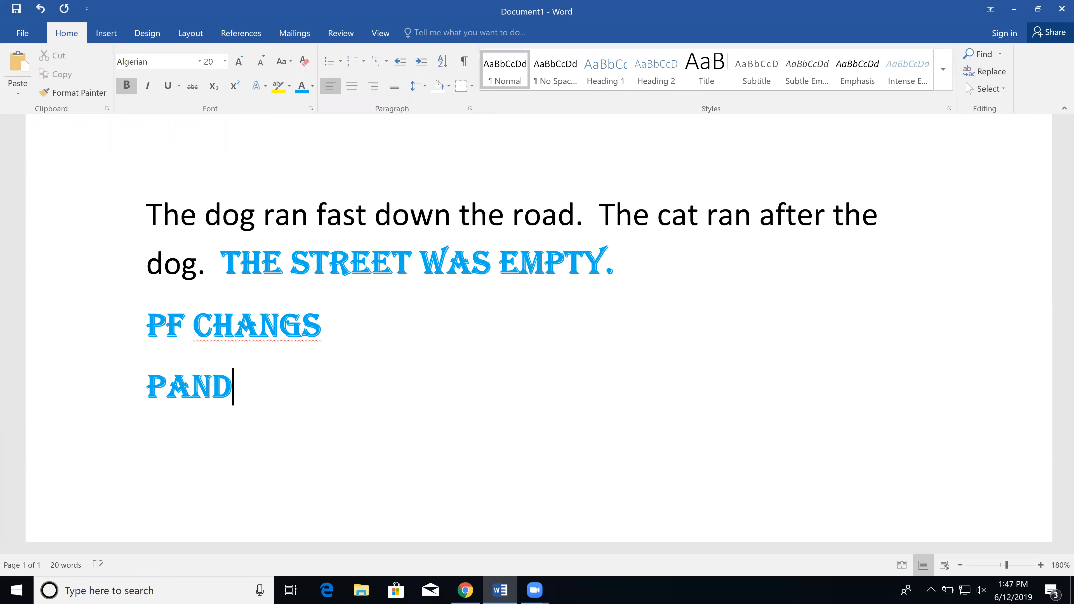
pyautogui.write('A EXPRESS')
pyautogui.press('Return')
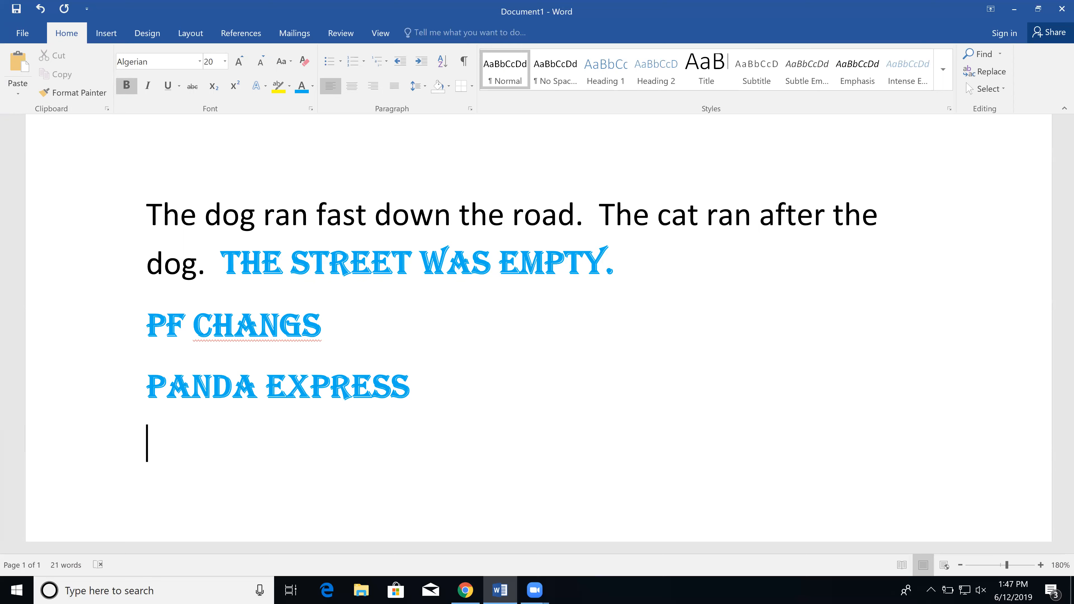
pyautogui.write('FRIE')
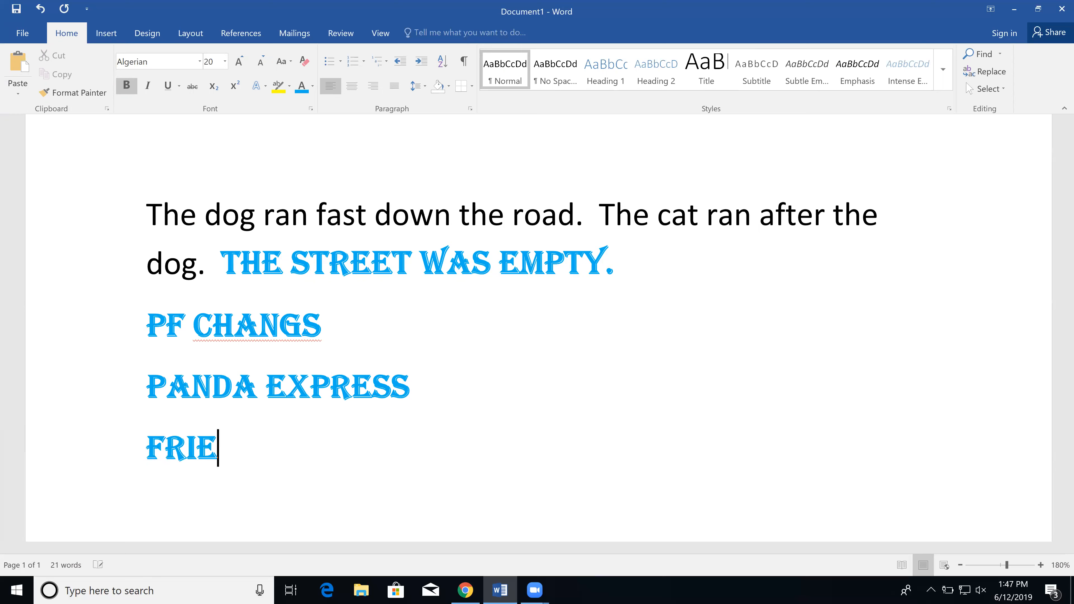
pyautogui.write('D RICE')
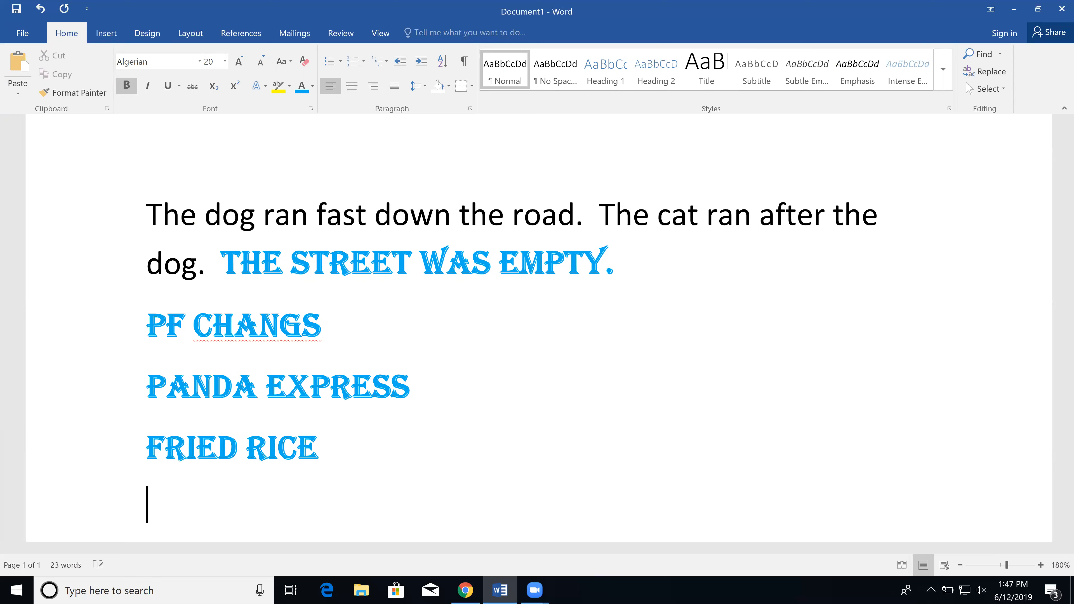
pyautogui.press('Return')
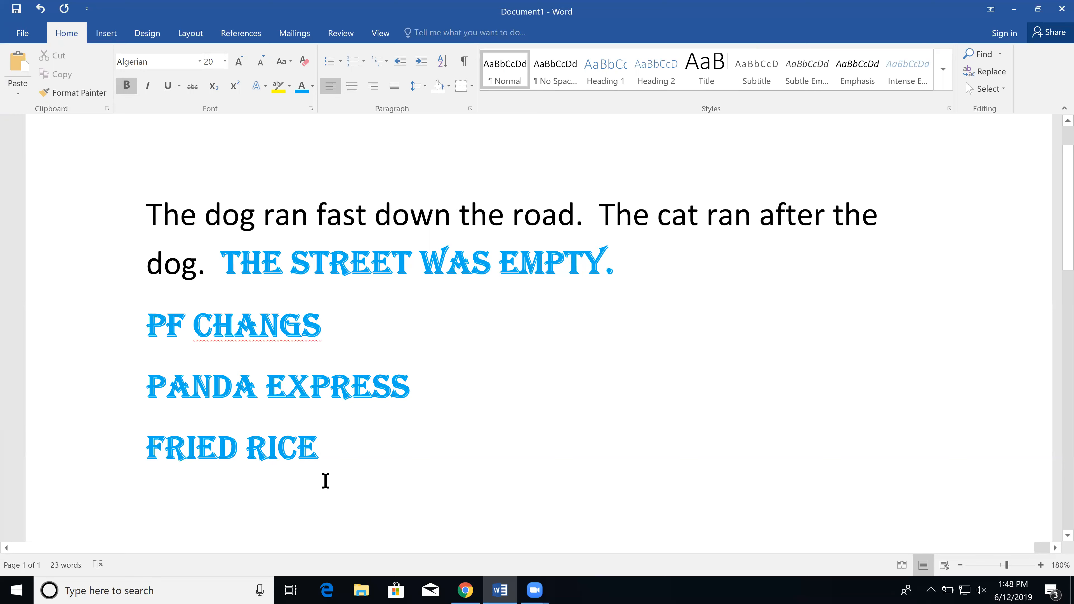
# Turn the "PF CHANGS" line into a bulleted list item
pyautogui.click(152, 325)
pyautogui.click(323, 57)
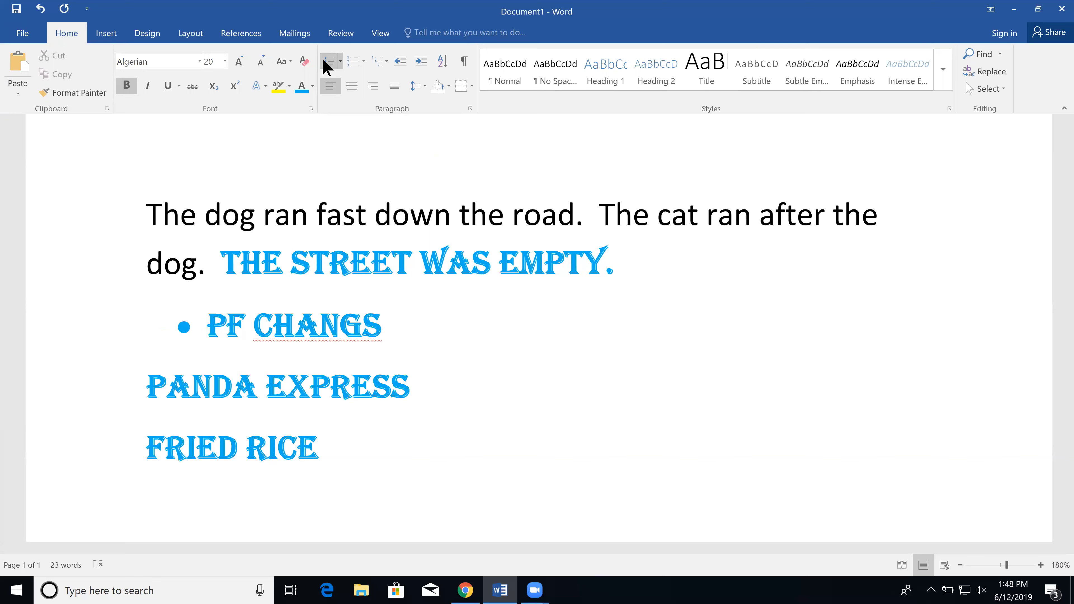
# Turn the "PANDA EXPRESS" and "FRIED RICE" lines into bulleted items of the same list as "PF CHANGS"
pyautogui.click(150, 387)
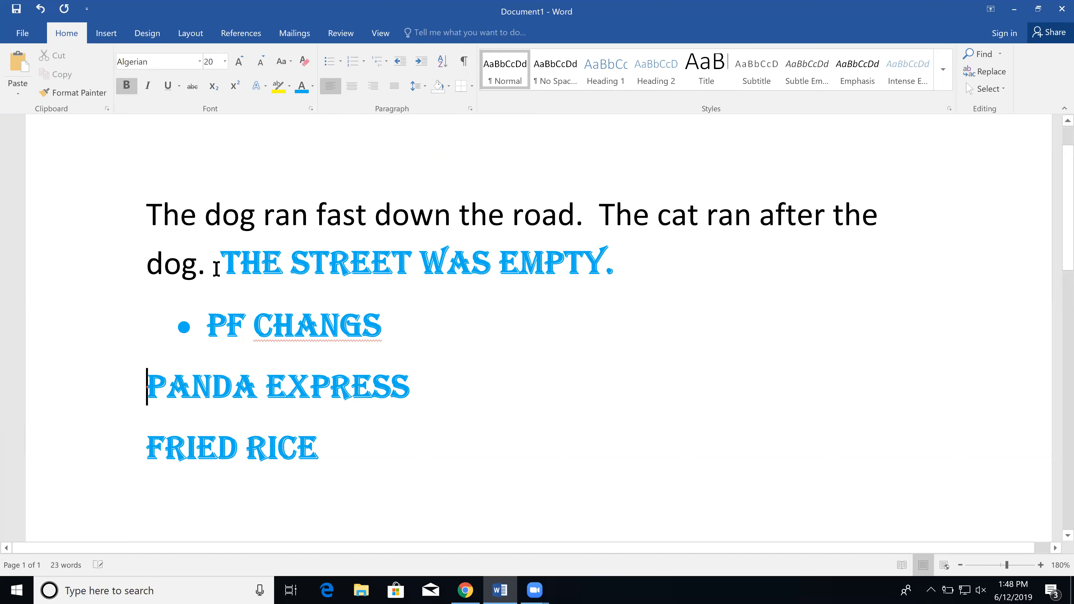
pyautogui.click(328, 63)
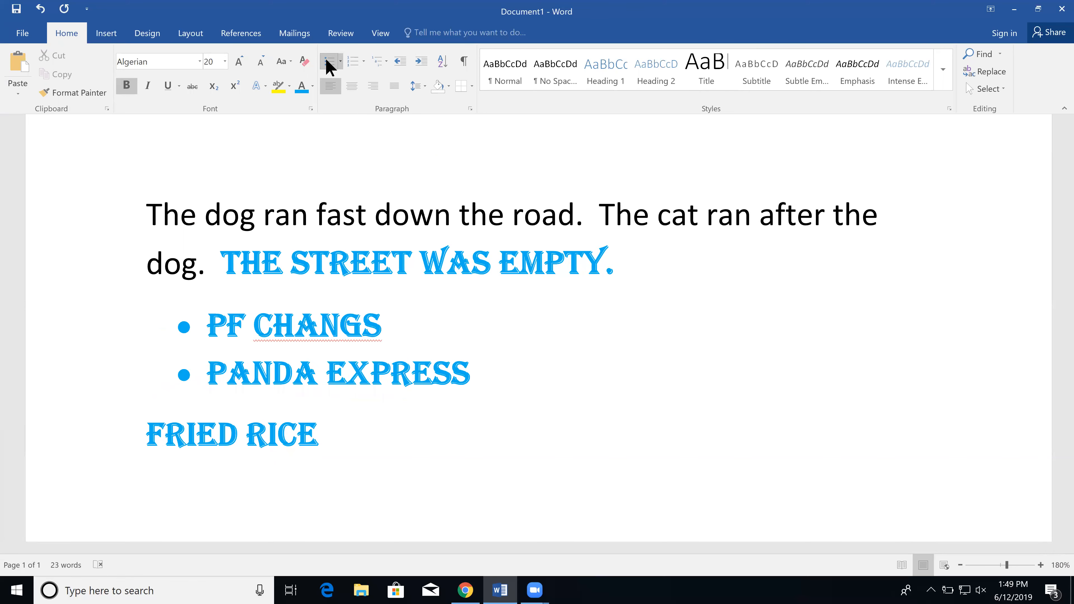
pyautogui.press('Down')
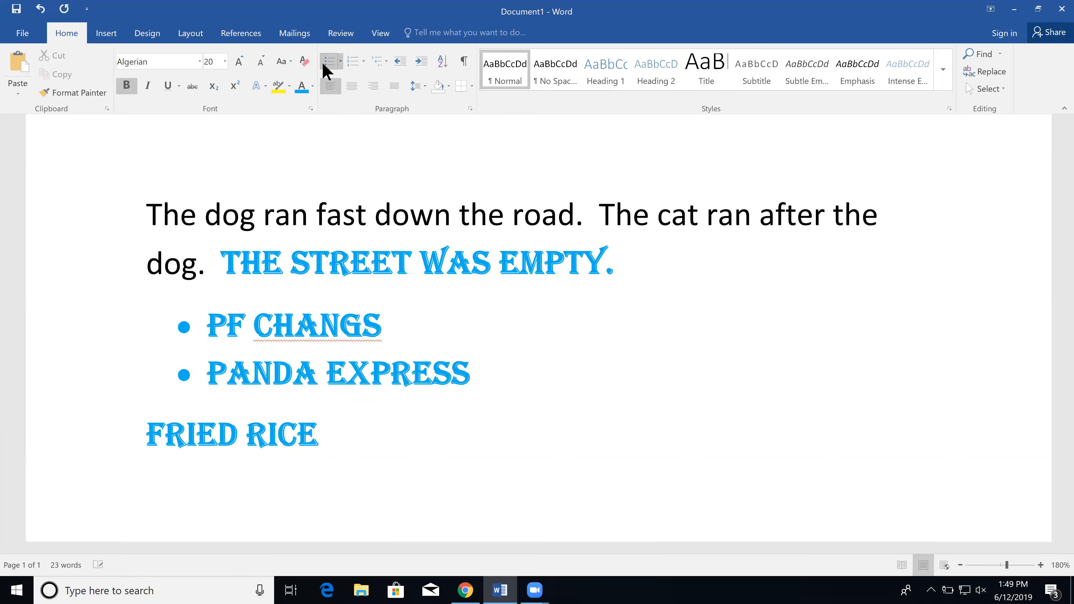
pyautogui.click(328, 61)
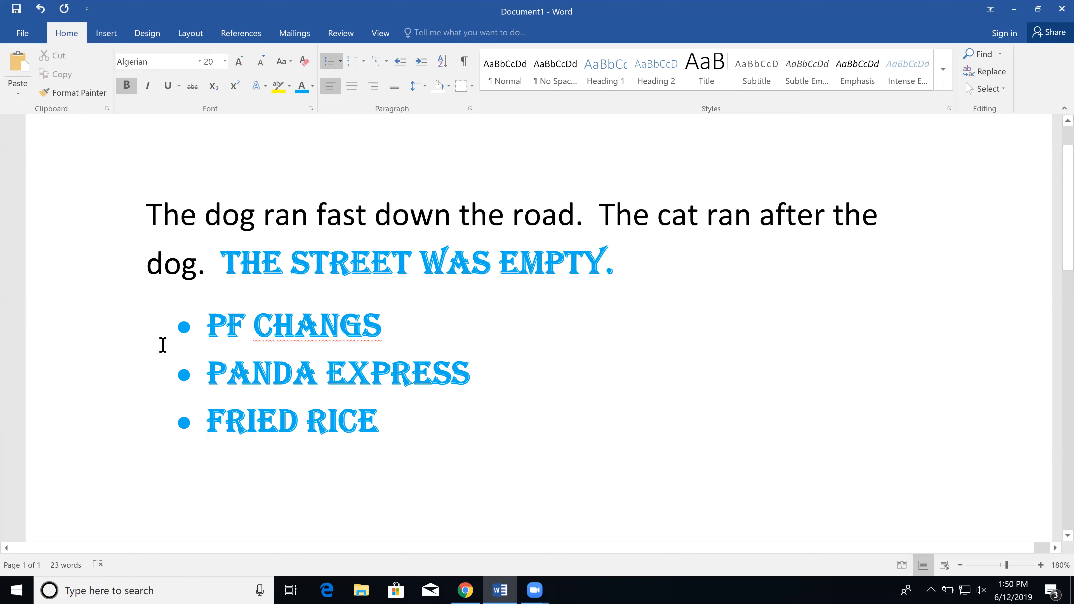
# Change the bullets of the three-item list to the check mark style from the bullet library
pyautogui.click(210, 328)
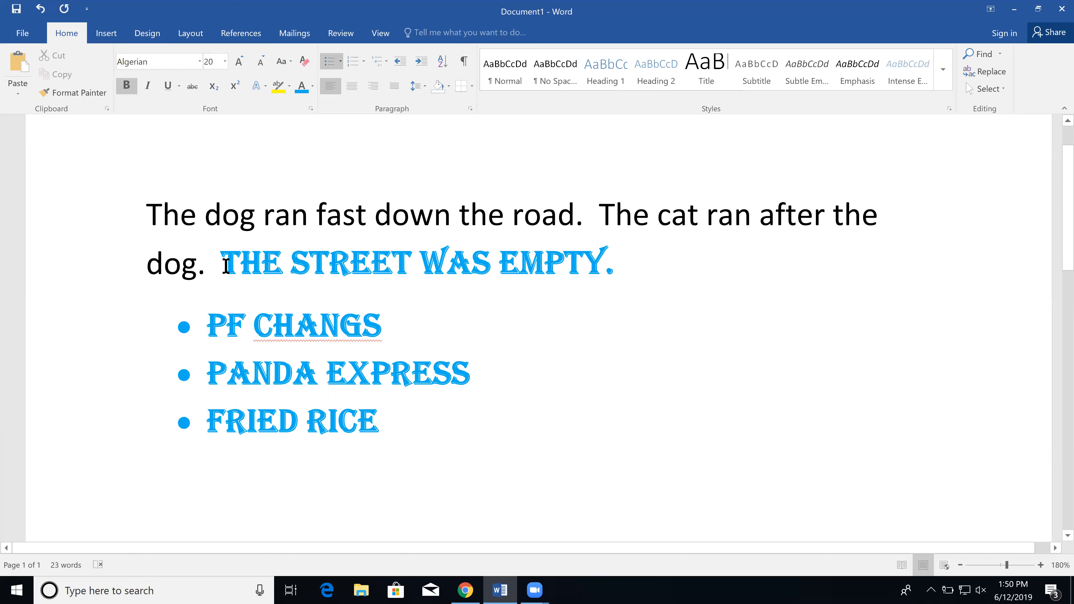
pyautogui.click(341, 62)
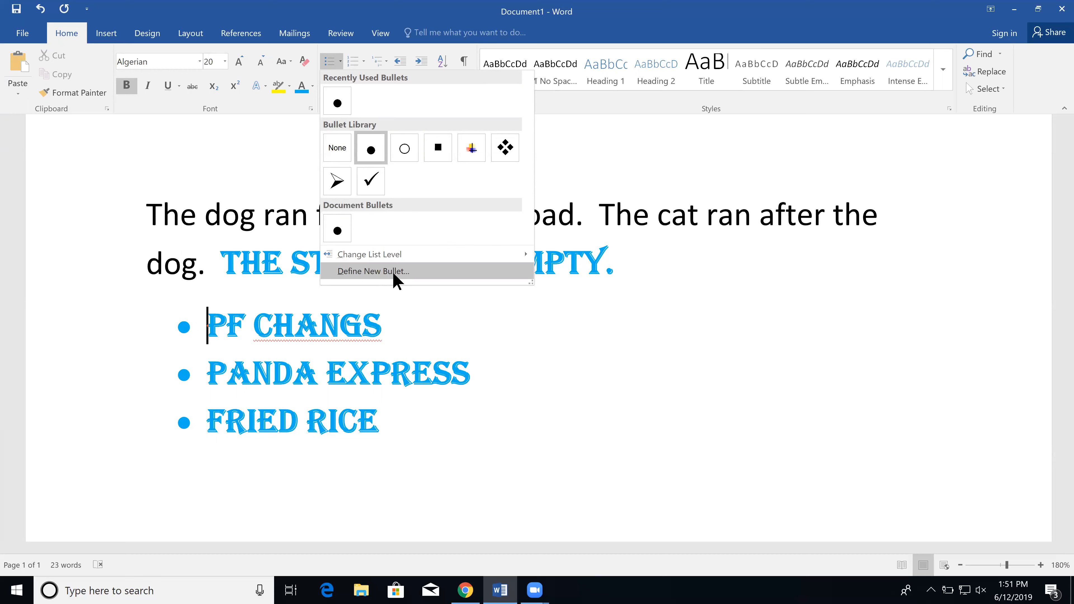
pyautogui.click(371, 178)
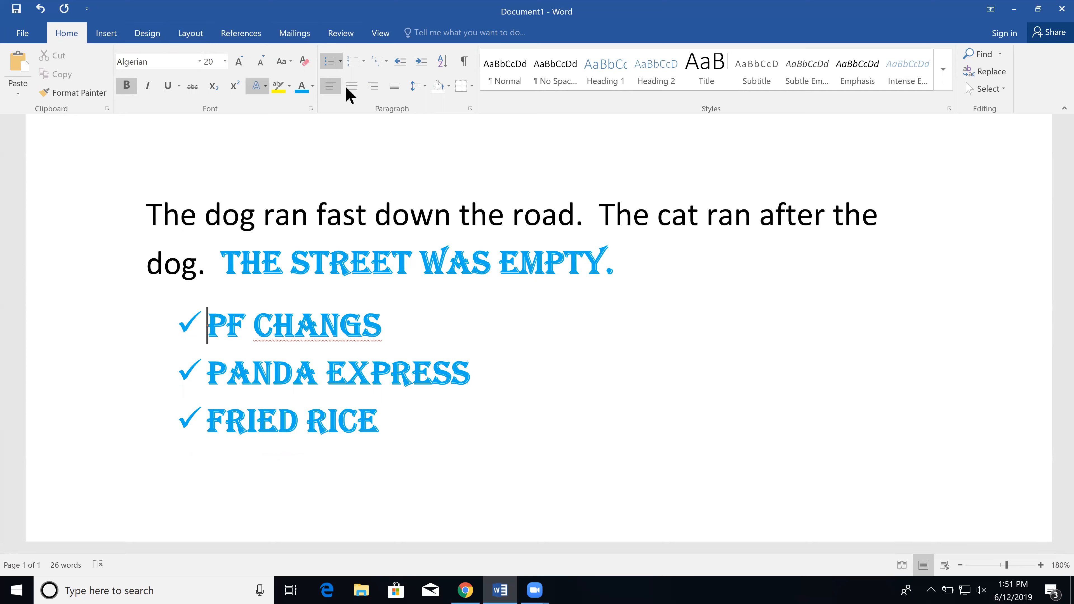
# Define a new bullet for the list using the Wingdings symbol with character code 203
pyautogui.click(340, 64)
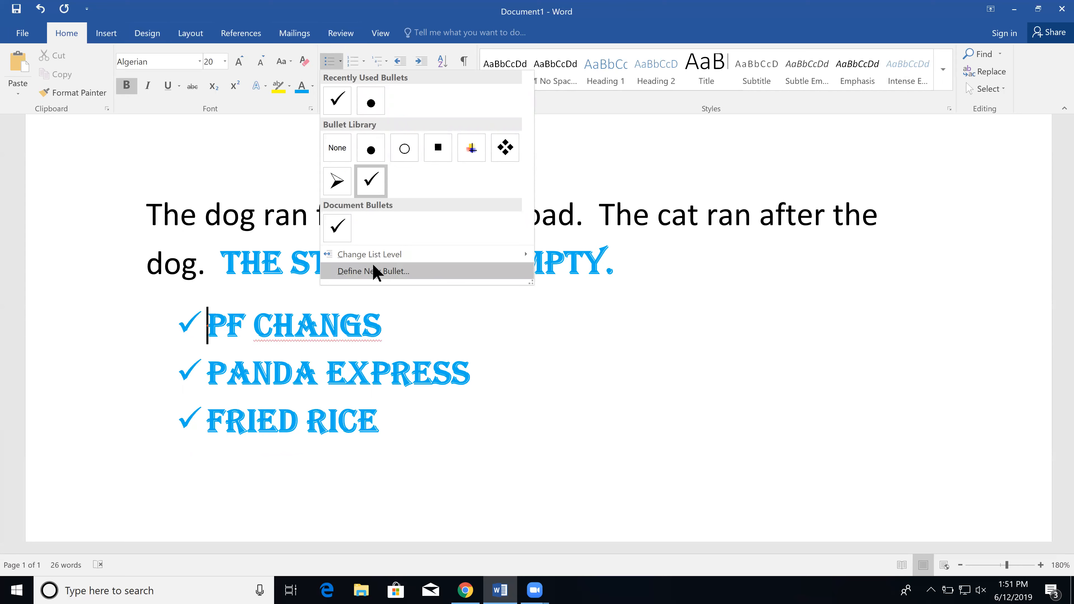
pyautogui.click(373, 271)
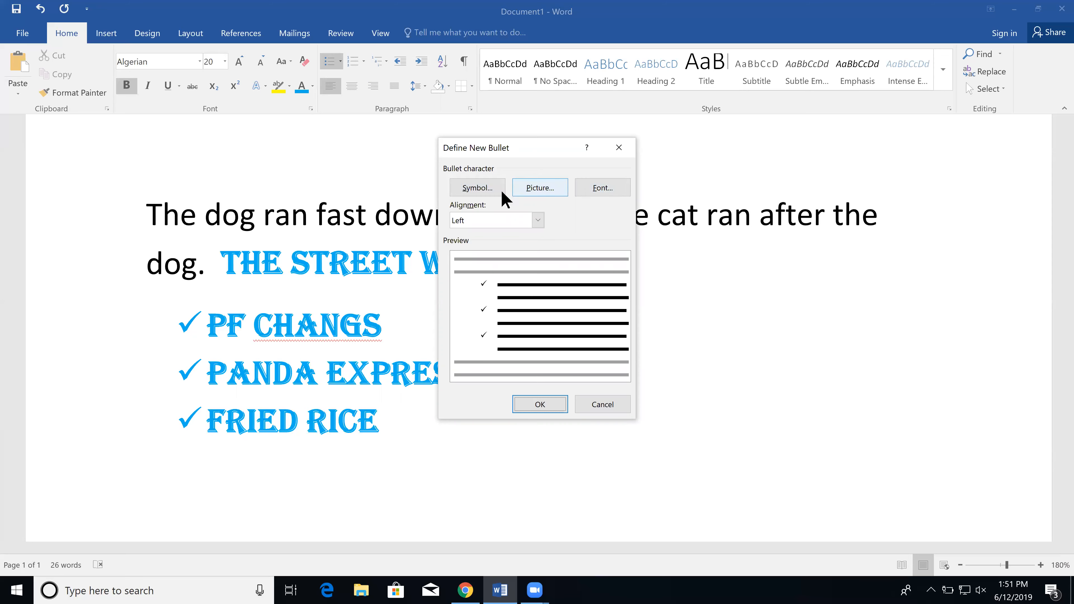
pyautogui.click(474, 193)
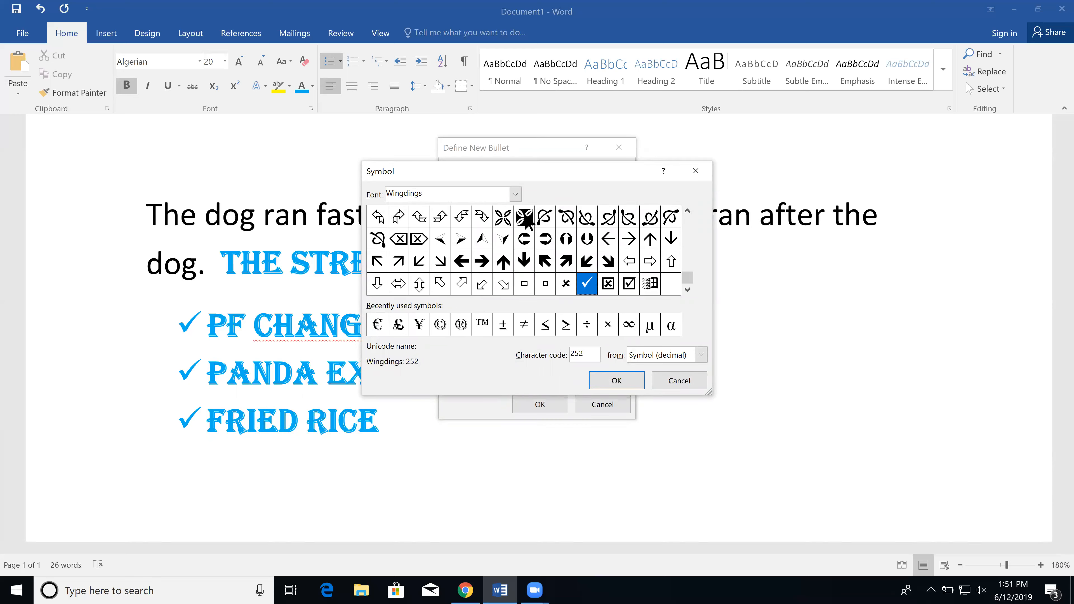
pyautogui.click(505, 217)
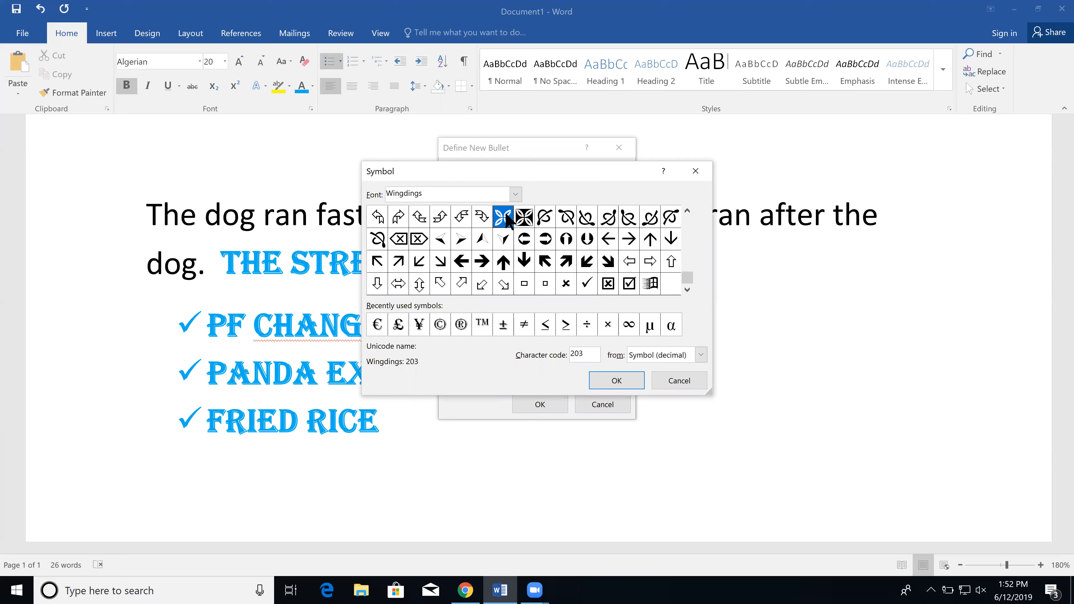
pyautogui.click(617, 381)
pyautogui.click(546, 405)
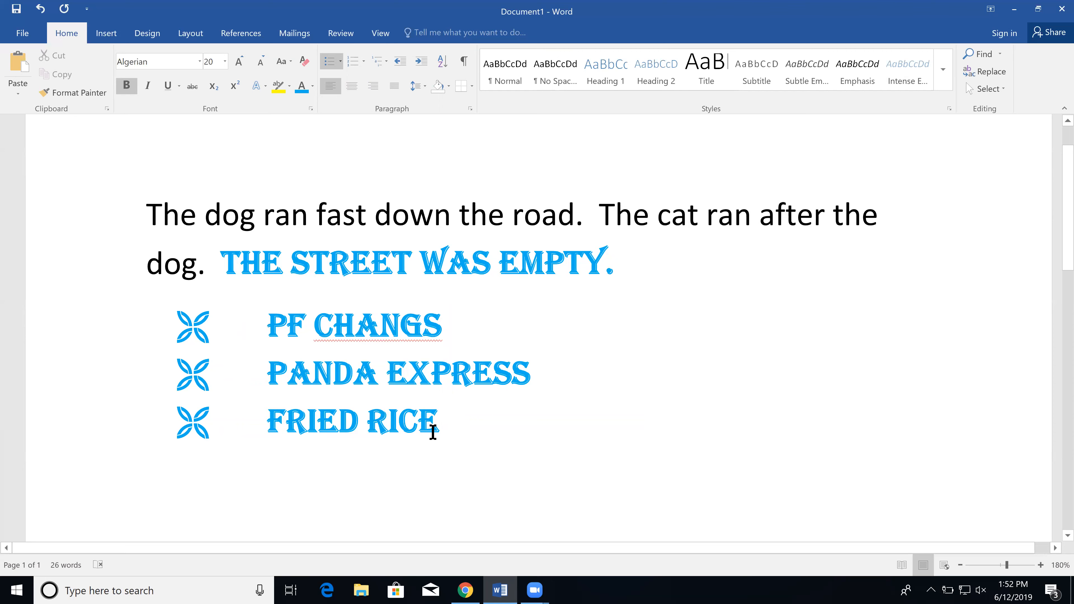
# Add "BAI WEI" as a new list item below "FRIED RICE"
pyautogui.click(465, 421)
pyautogui.press('Return')
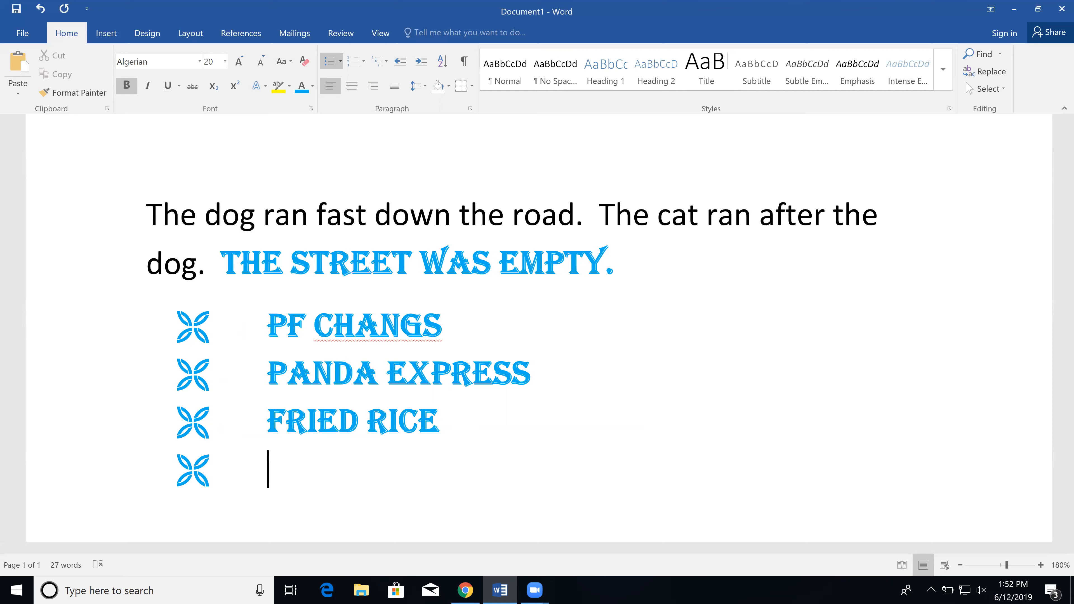
pyautogui.write('BAI WEI')
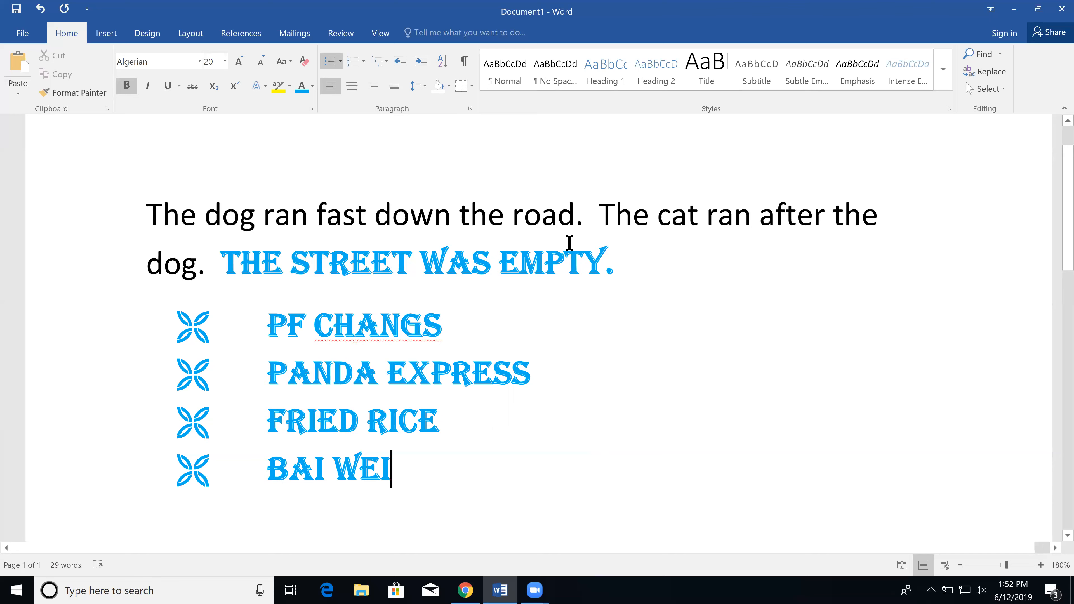
# Convert the bulleted list to a numbered list and set its number format to uppercase Roman numerals (I., II., III.)
pyautogui.click(352, 59)
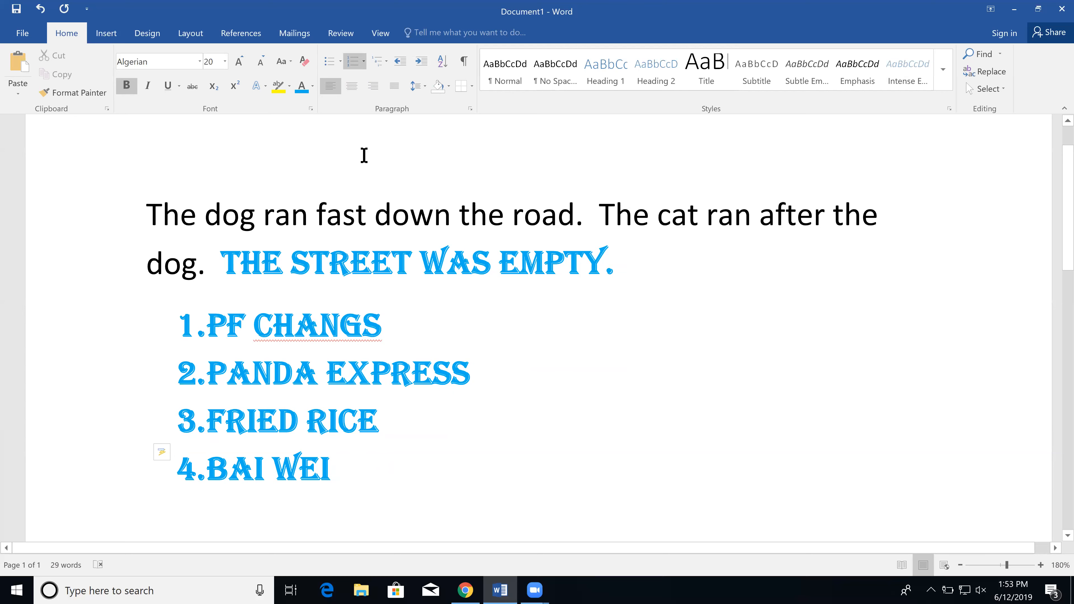
pyautogui.click(365, 63)
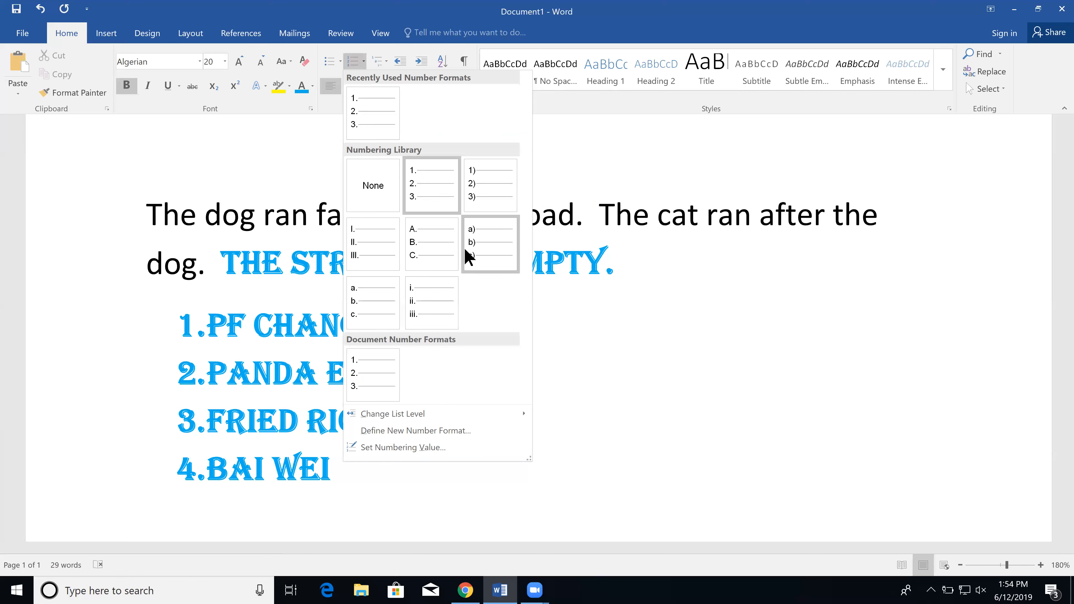
pyautogui.click(357, 245)
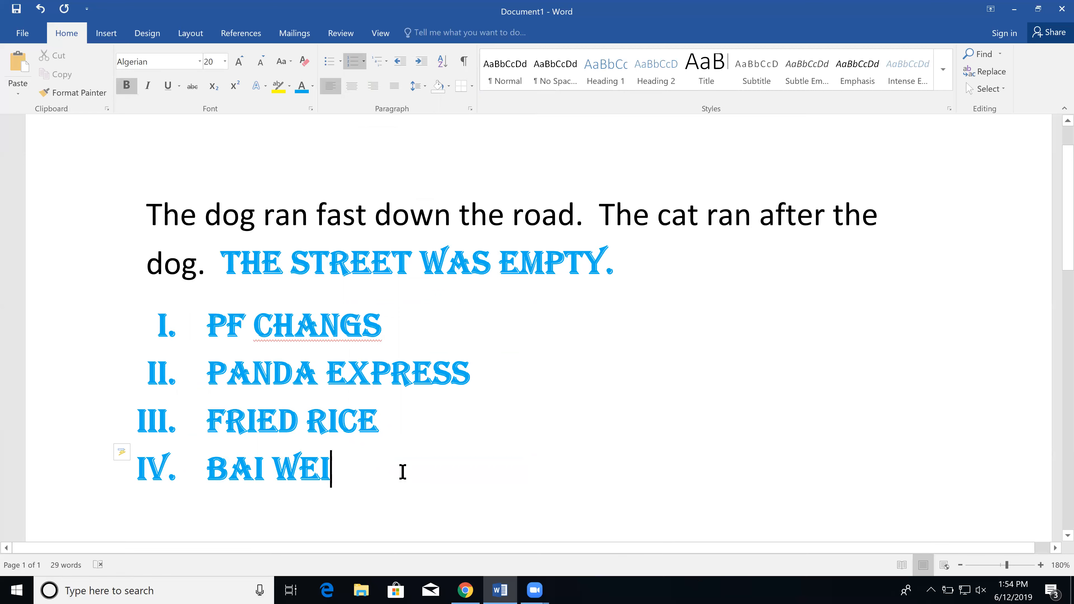
# Insert a second-level item "CHICKEN WRAP" under "PF CHANGS" in the list
pyautogui.click(435, 323)
pyautogui.press('Return')
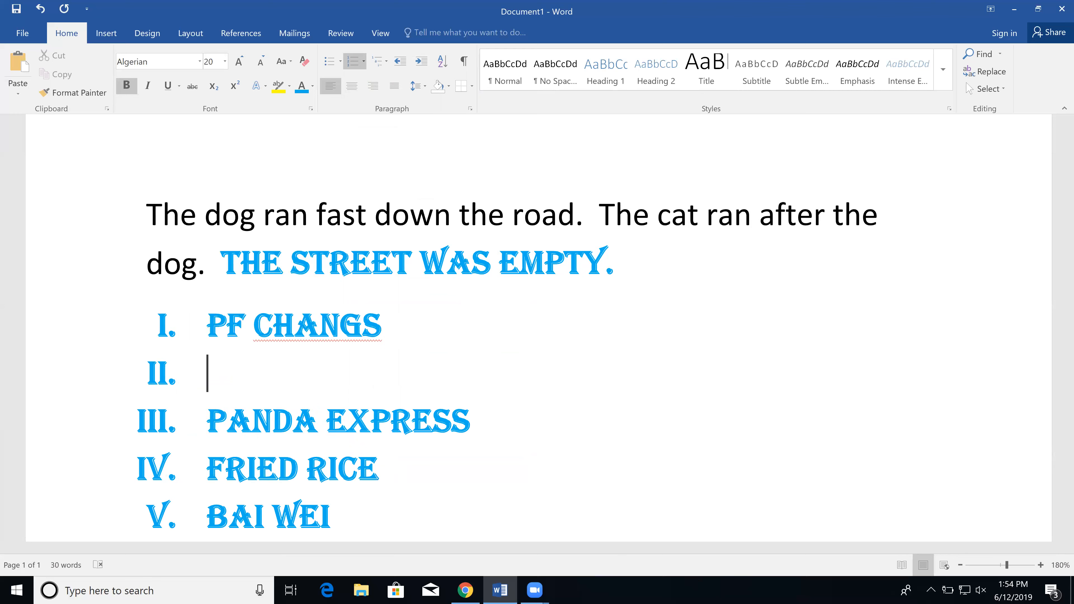
pyautogui.press('Tab')
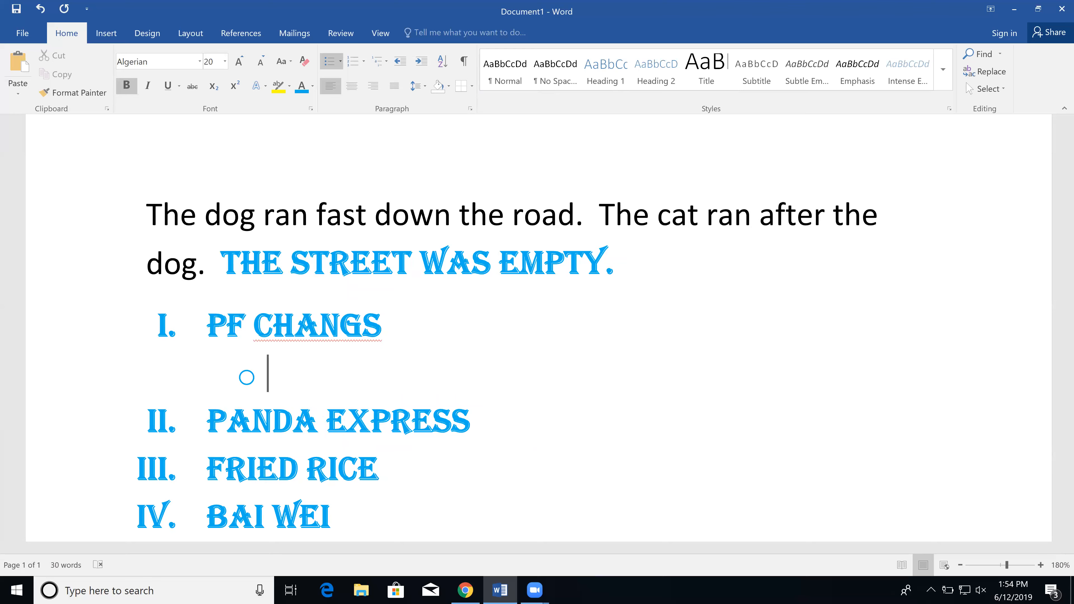
pyautogui.write('S')
pyautogui.press('BackSpace')
pyautogui.write('CHICK')
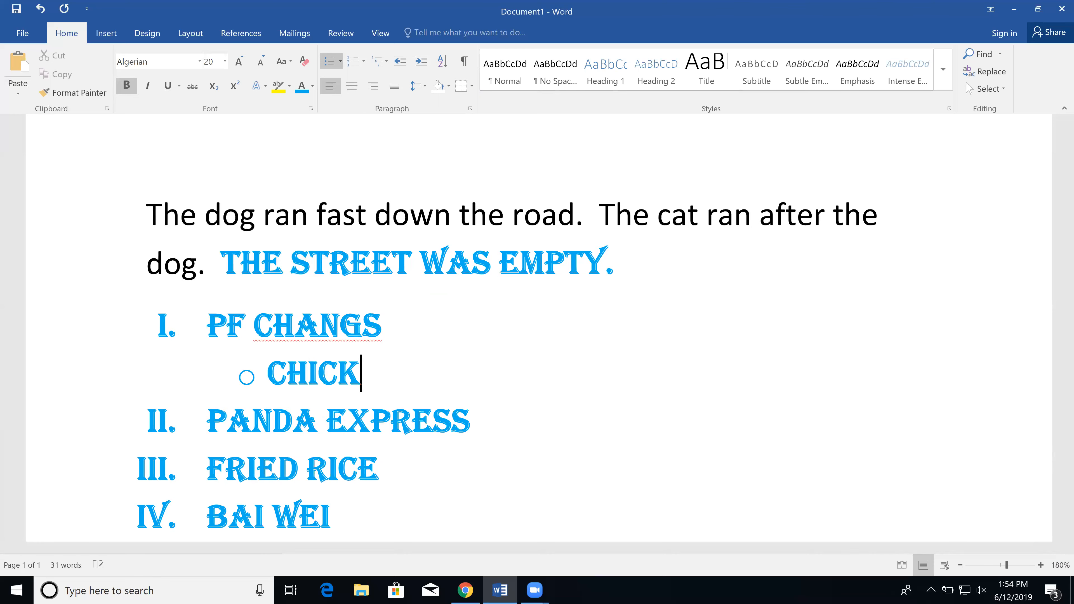
pyautogui.write('EN WRAP')
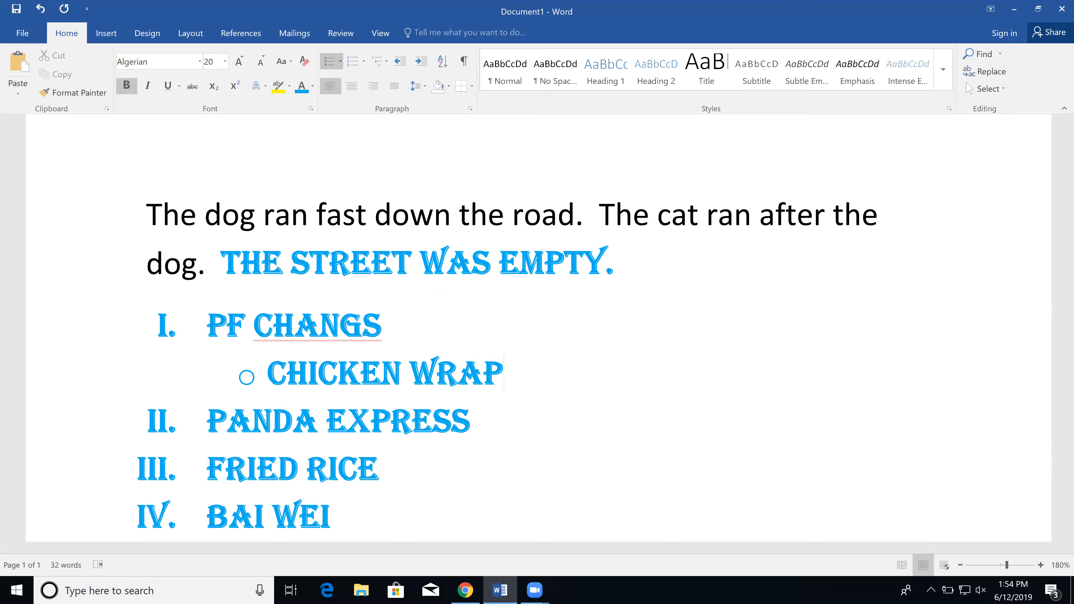
# Add "MONGOLIAN BEEF" as another second-level item below "CHICKEN WRAP"
pyautogui.press('Return')
pyautogui.write('MON')
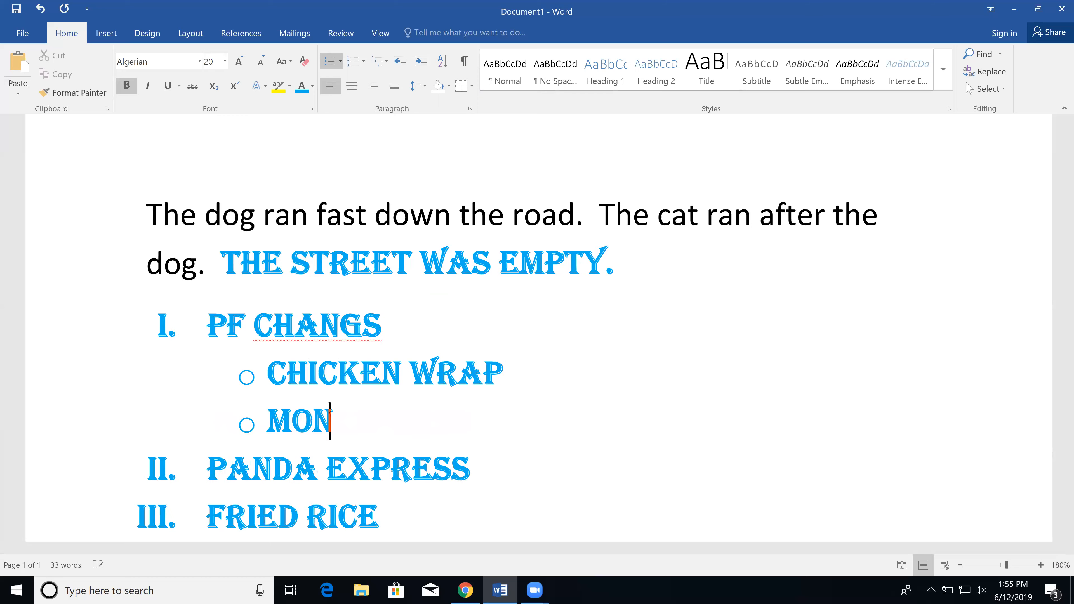
pyautogui.write('GOLIAN ')
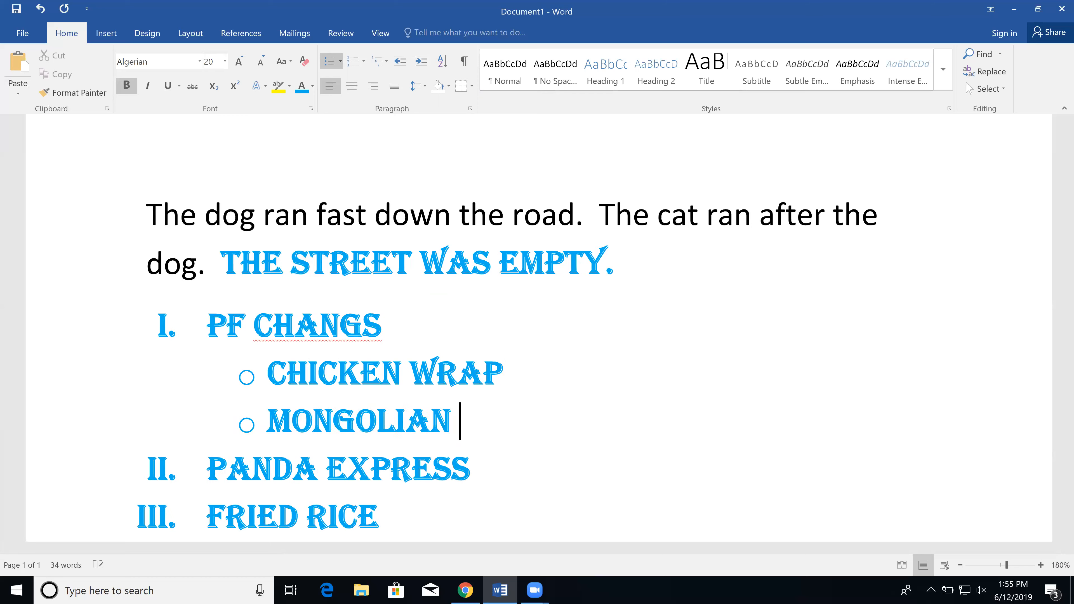
pyautogui.write('BEEF')
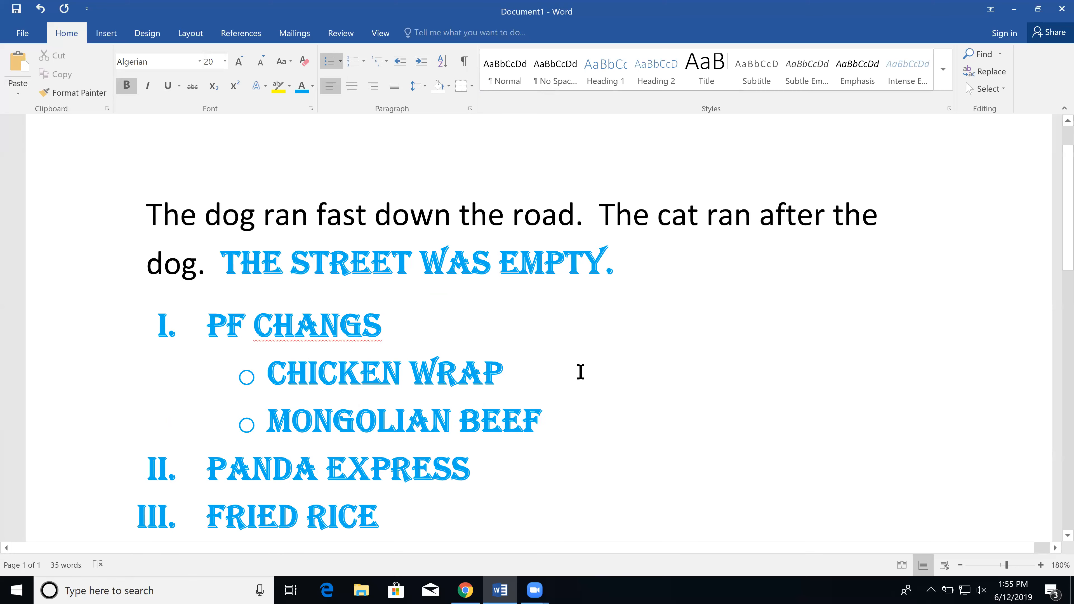
# Try "MONGOLIAN BEEF" at the first and third list levels, returning it to the second level each time
pyautogui.scroll(-1, 581, 367)
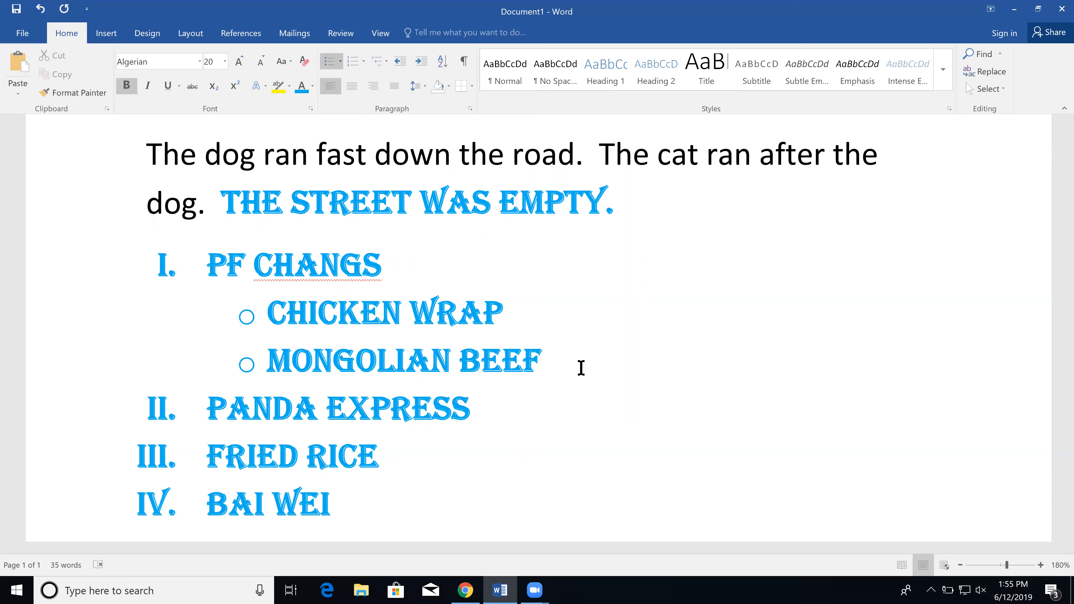
pyautogui.click(582, 368)
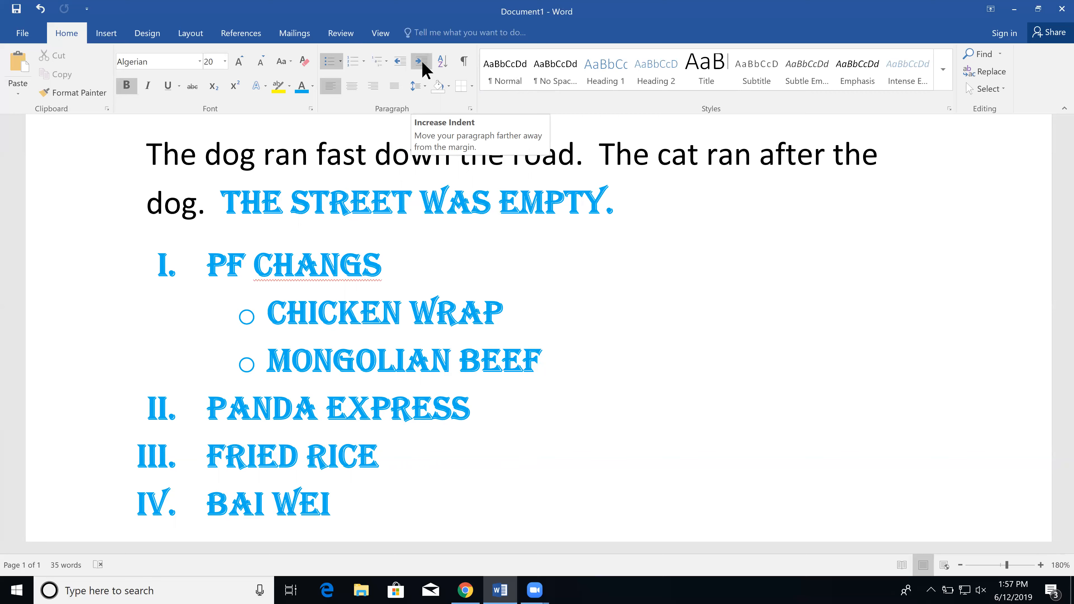
pyautogui.click(400, 62)
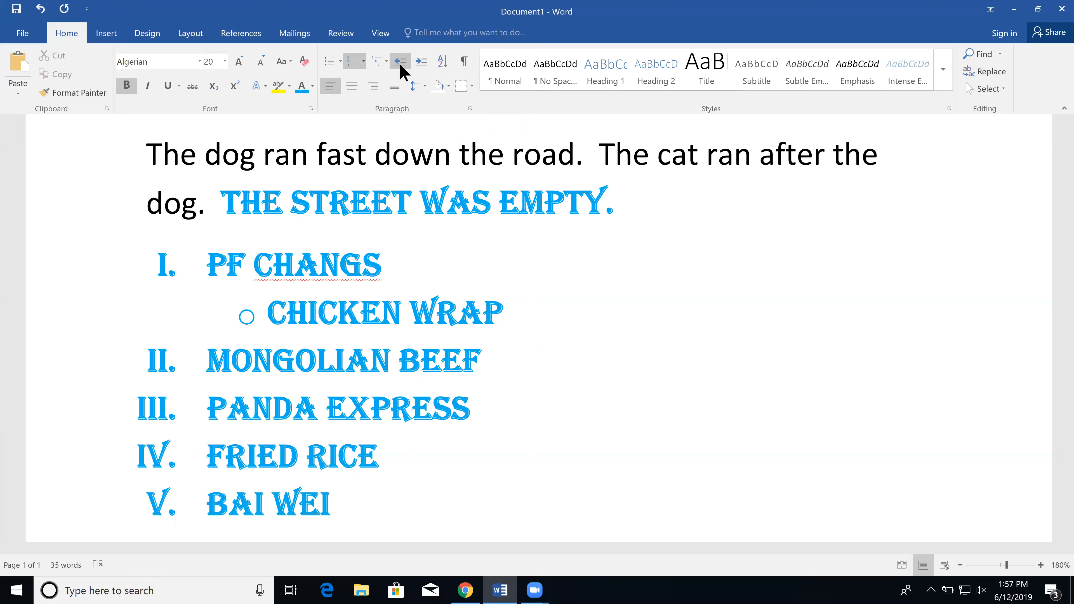
pyautogui.click(421, 63)
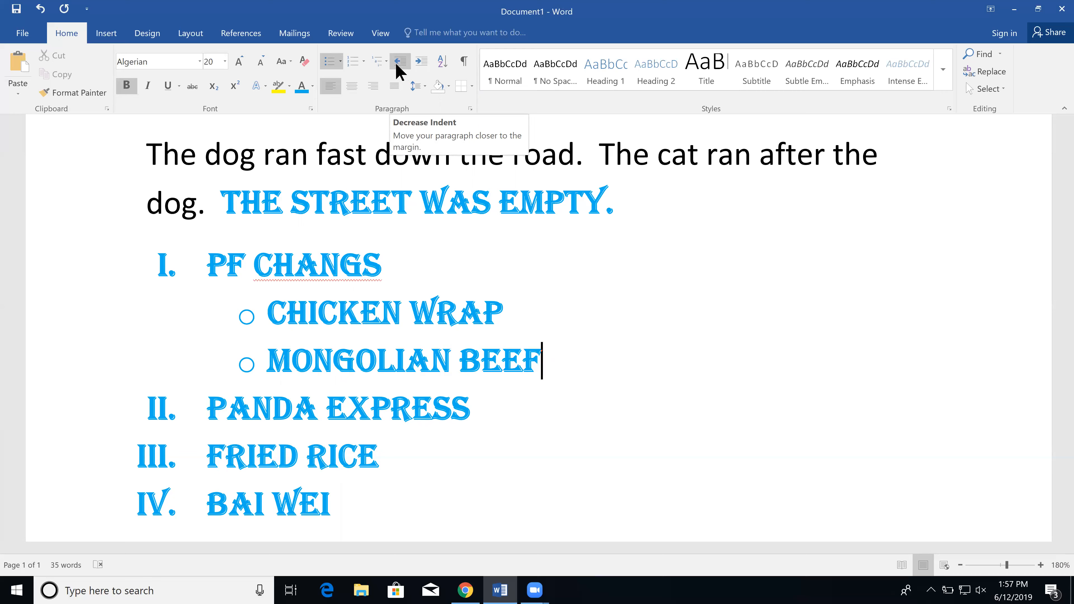
pyautogui.click(422, 65)
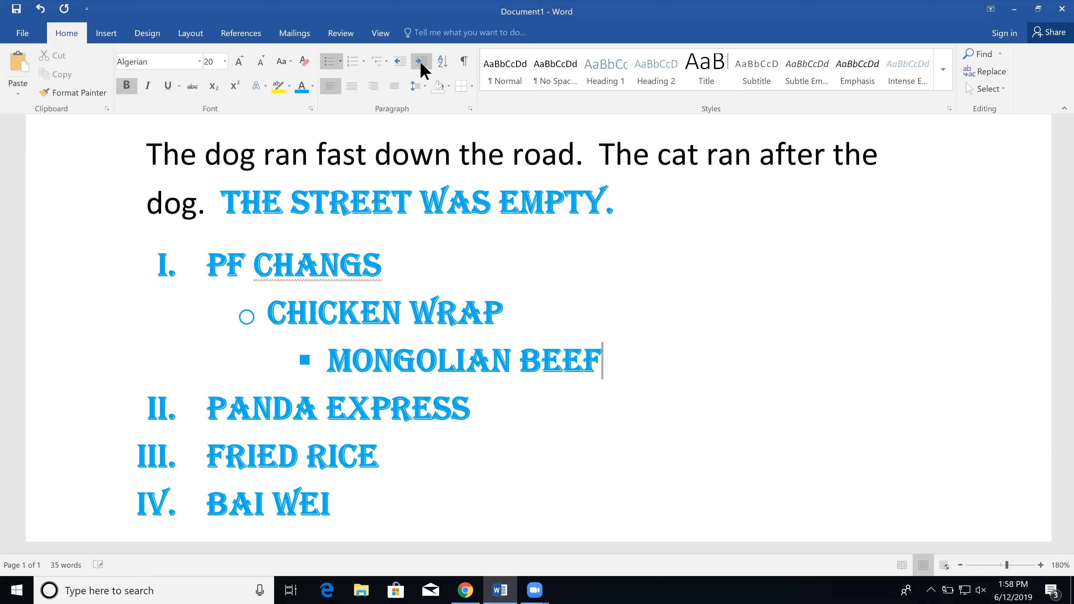
pyautogui.click(401, 66)
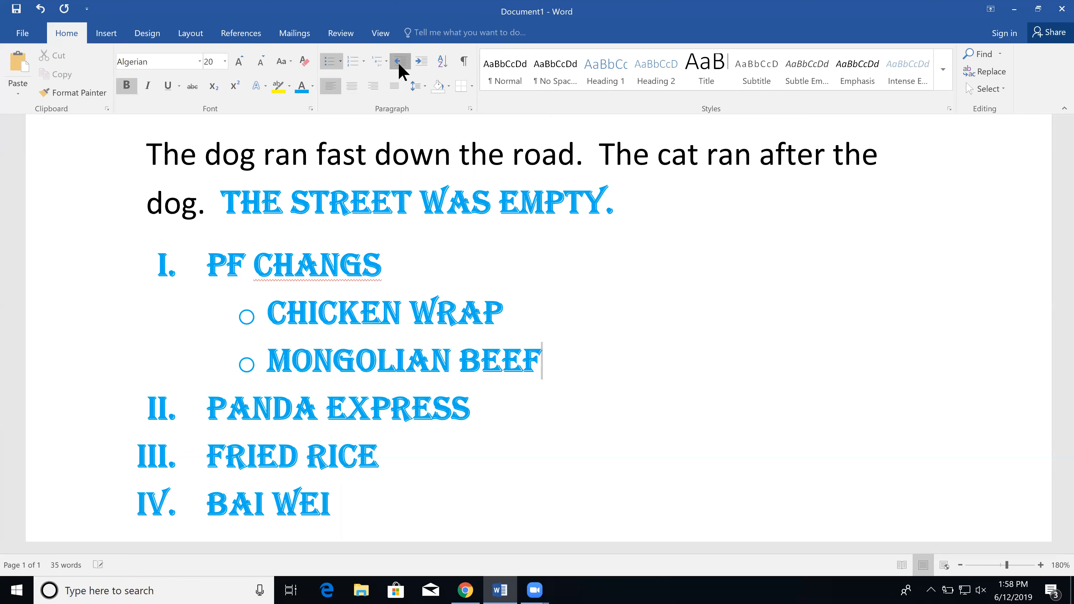
# Indent the "MONGOLIAN BEEF" item to the fourth list level under "CHICKEN WRAP"
pyautogui.click(400, 65)
pyautogui.click(419, 64)
pyautogui.click(419, 64)
pyautogui.click(419, 65)
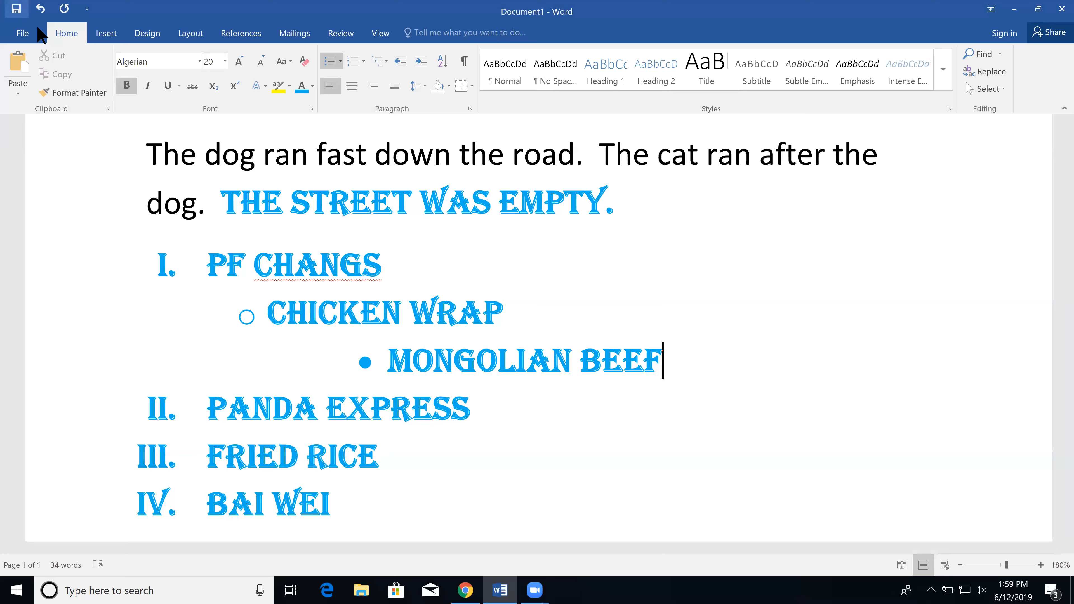
# Open the gallery of templates for creating a new document
pyautogui.click(24, 34)
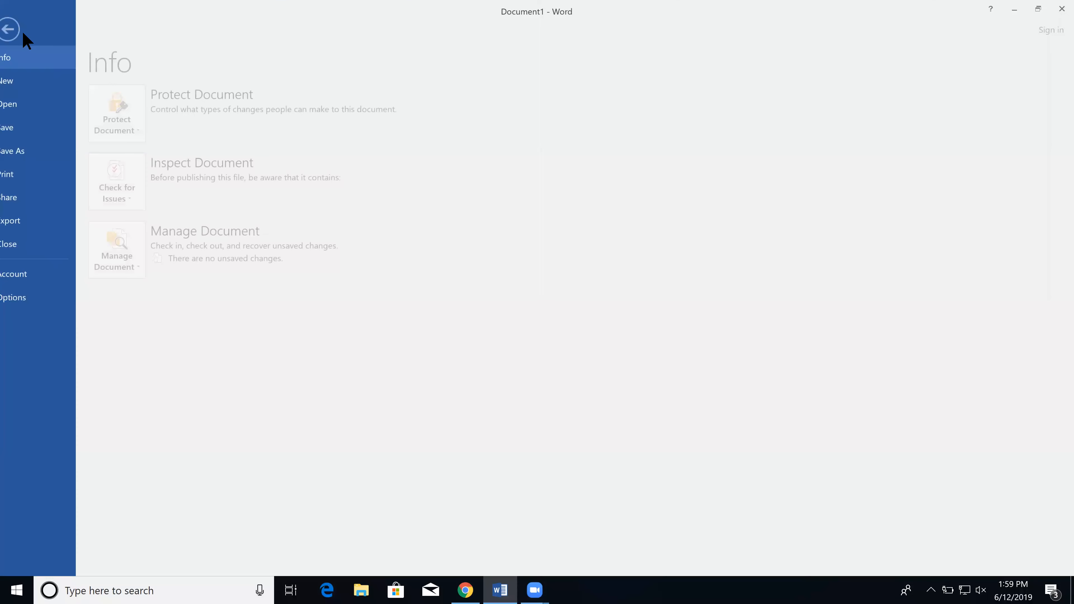
pyautogui.click(23, 31)
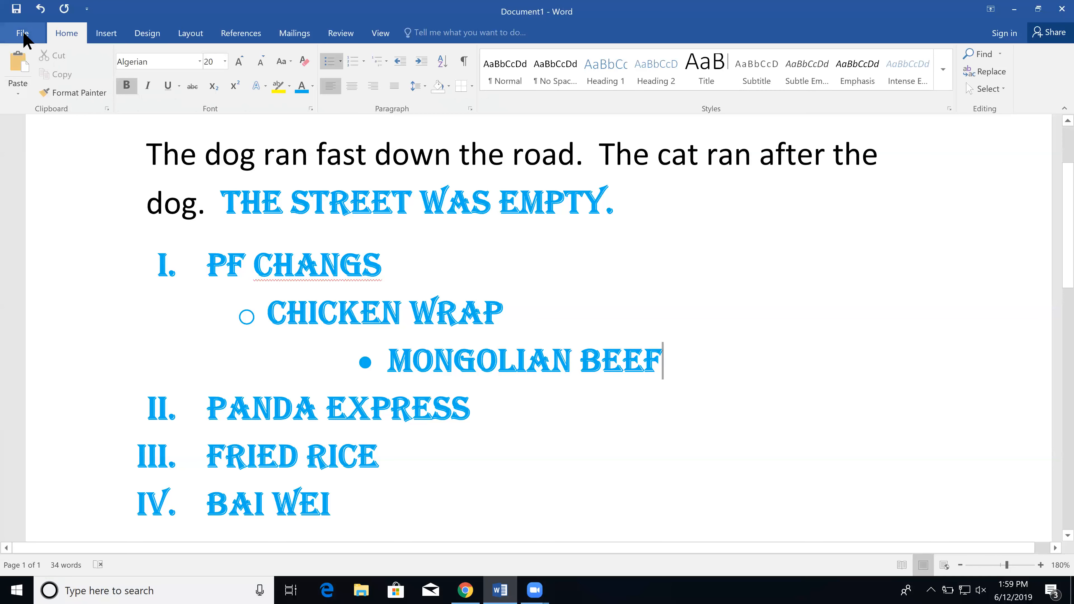
pyautogui.click(21, 27)
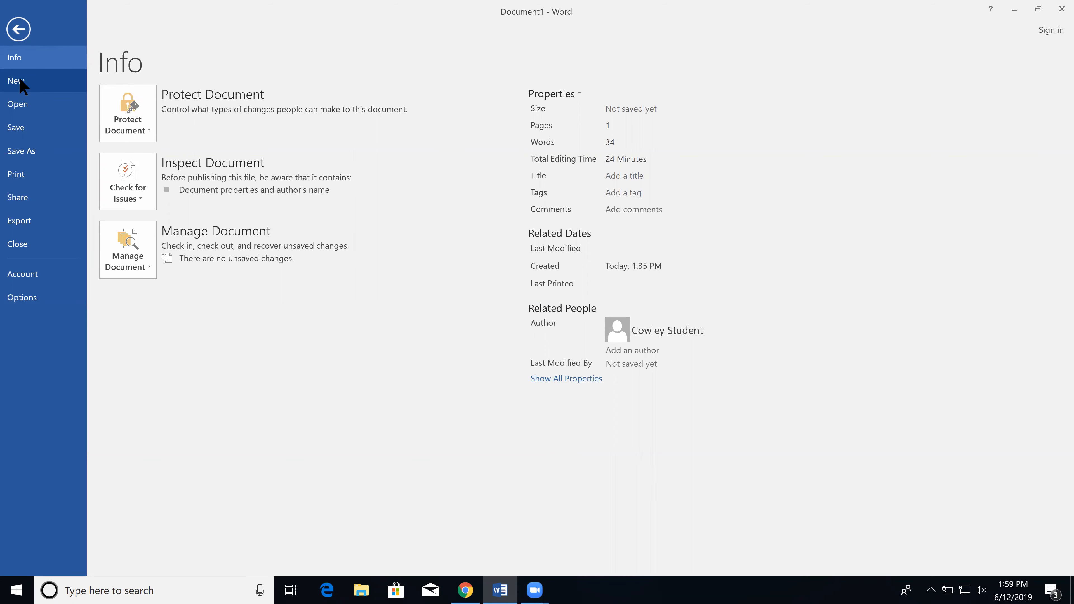
pyautogui.click(19, 81)
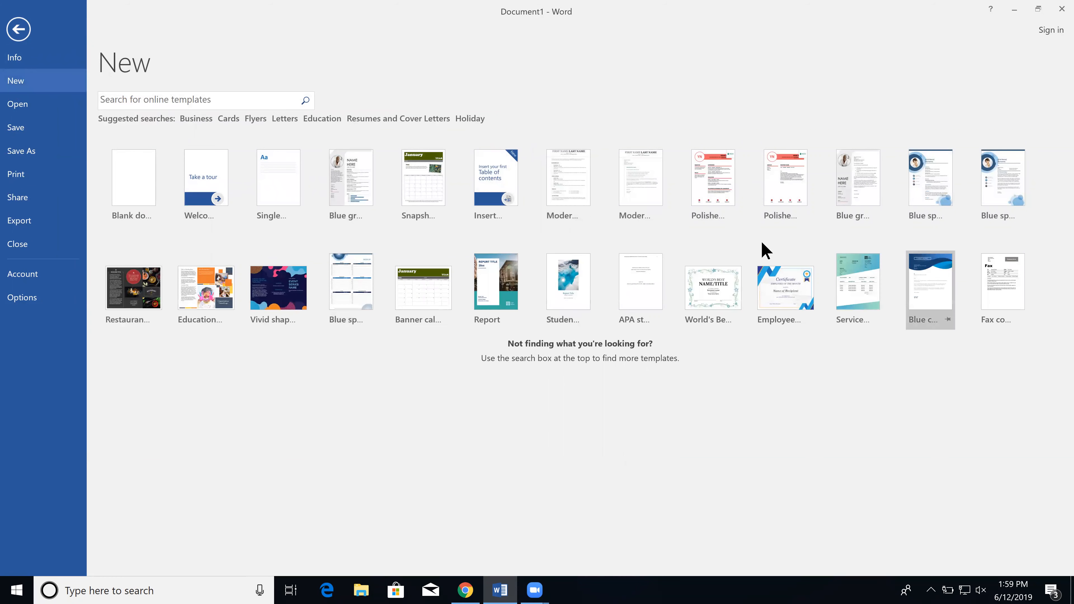
# Create a blank document and enter "PIE FOR DADS" as its first line
pyautogui.click(138, 172)
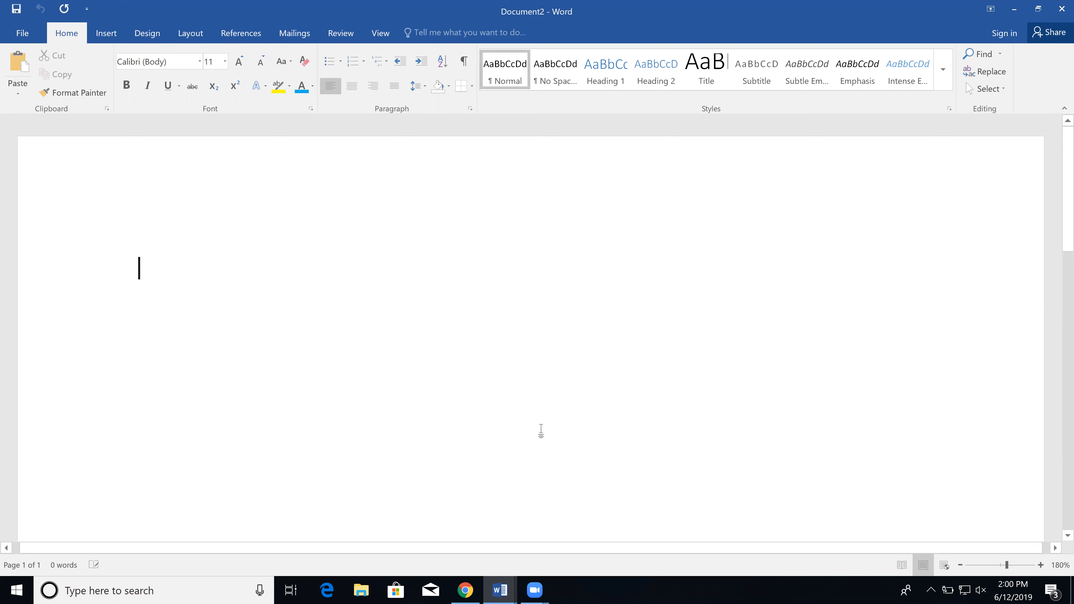
pyautogui.write('PIE DA')
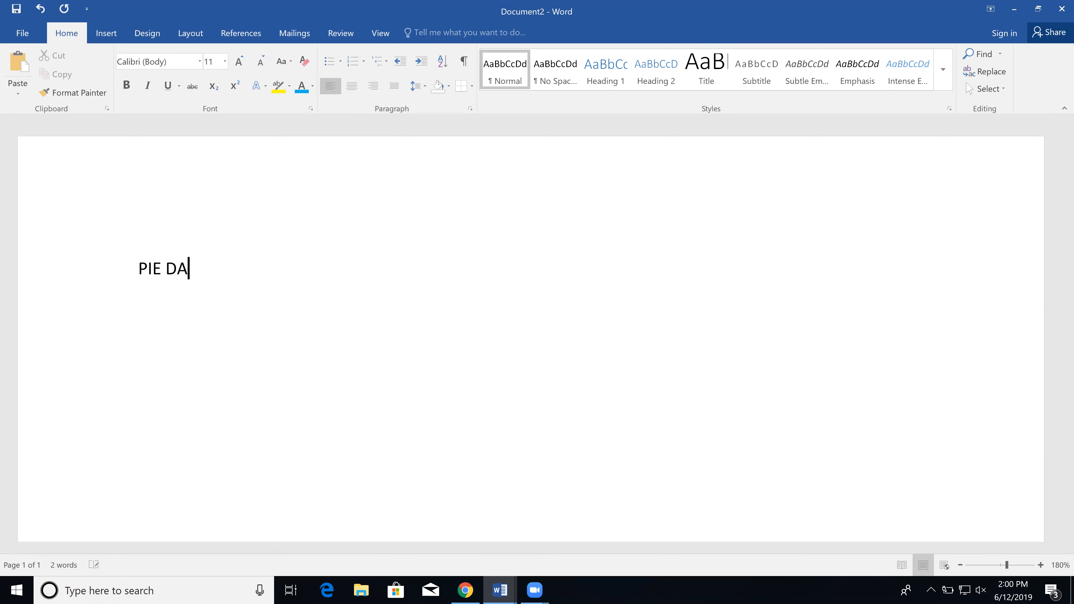
pyautogui.press('BackSpace')
pyautogui.press('BackSpace')
pyautogui.write('FOR DADS')
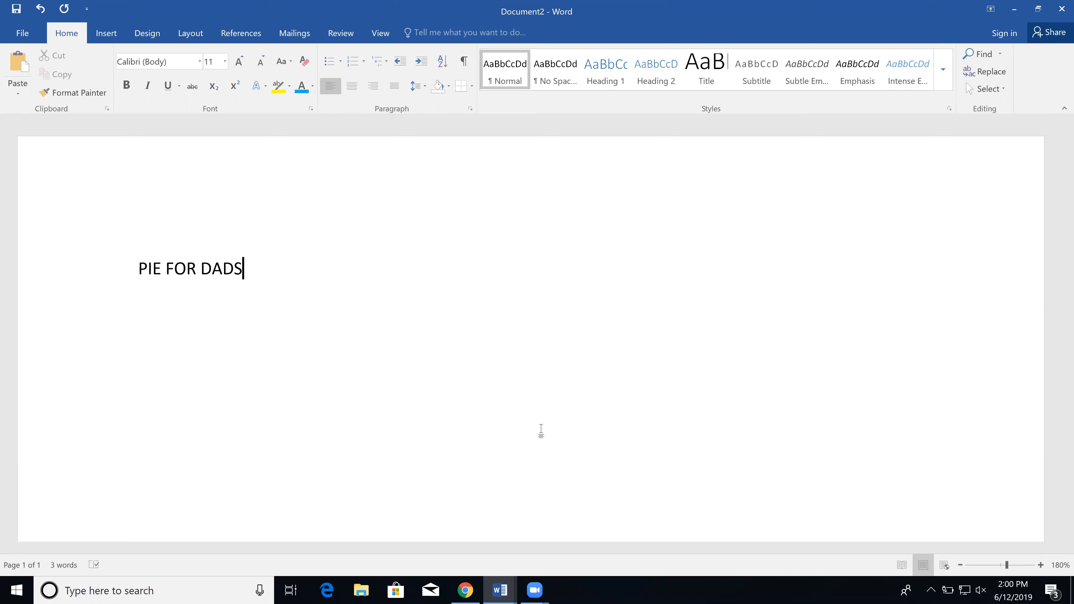
pyautogui.press('Return')
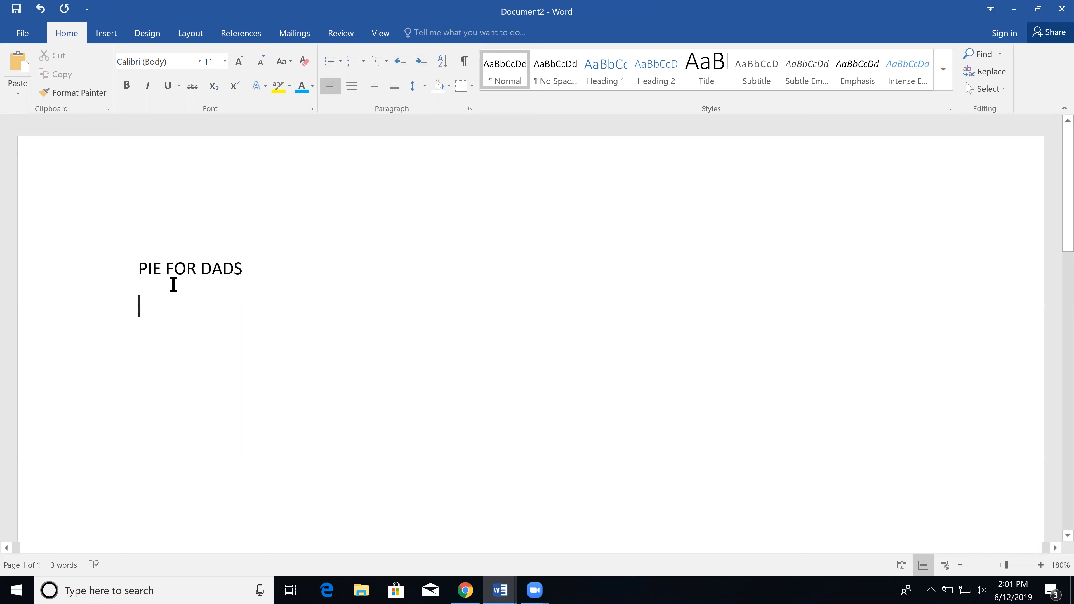
# Write below the heading: "After church service this Sunday, we will have a celebration for the families. It will be slices of pie for Dad."
pyautogui.write('After ')
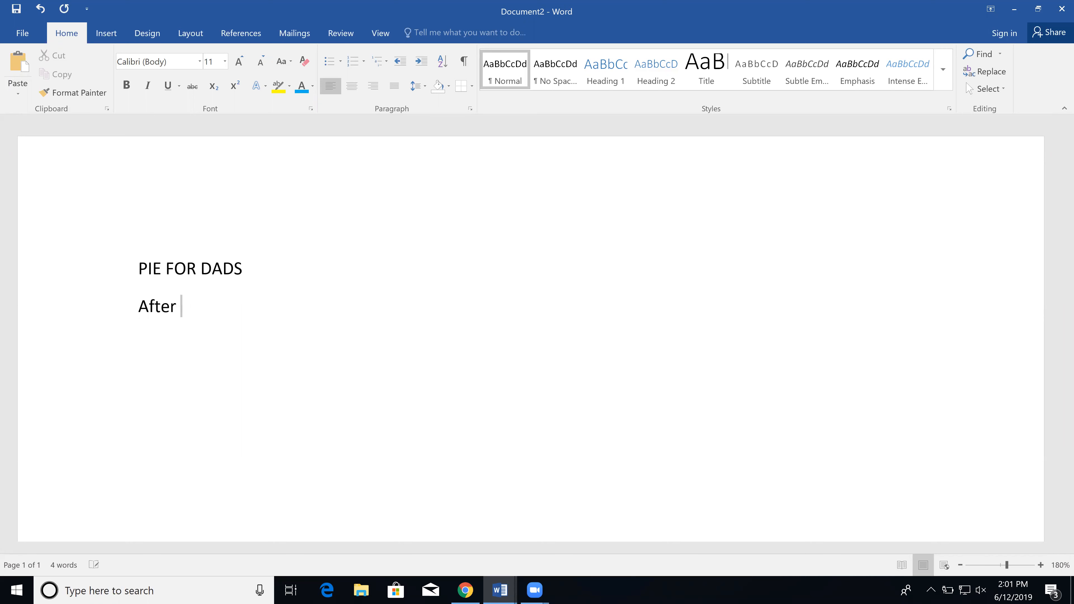
pyautogui.write('church service this Sun')
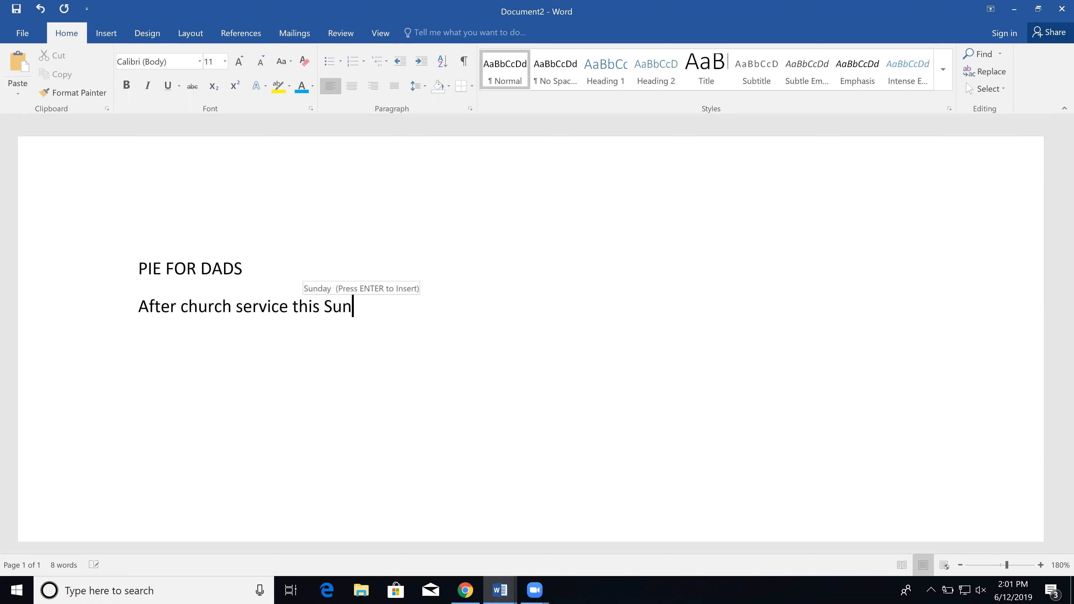
pyautogui.press('Return')
pyautogui.write(', we will have a')
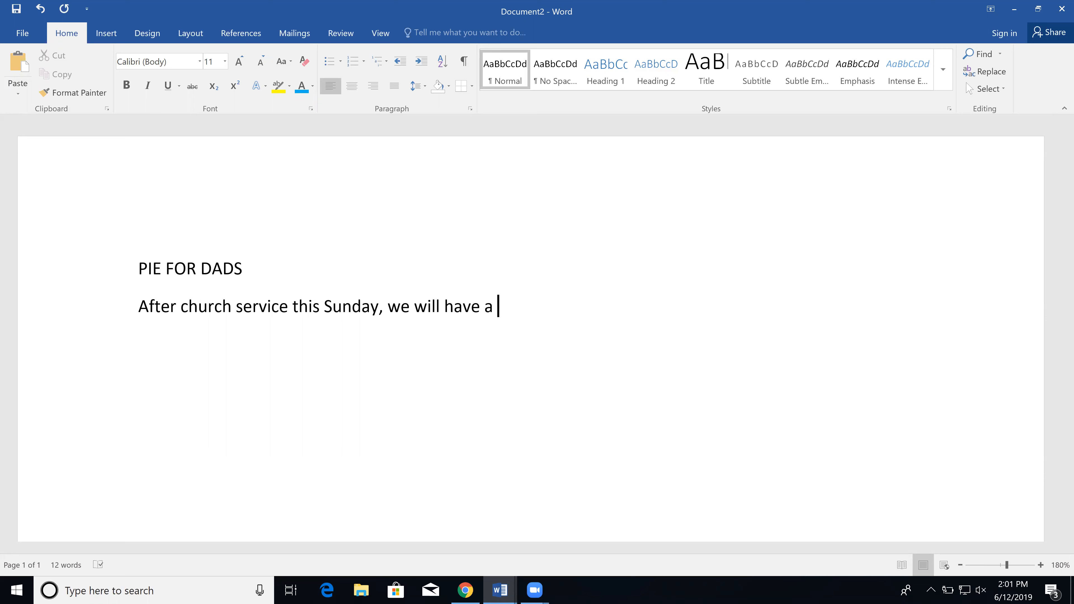
pyautogui.write('cel')
pyautogui.write('brat')
pyautogui.press('BackSpace')
pyautogui.press('BackSpace')
pyautogui.press('BackSpace')
pyautogui.press('BackSpace')
pyautogui.write('ebration ')
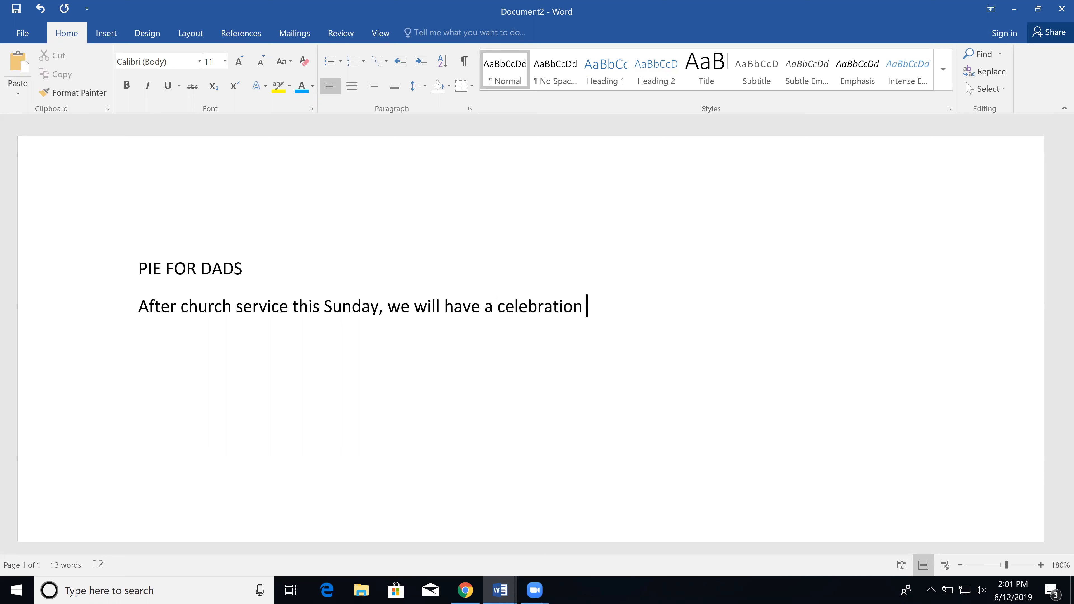
pyautogui.write('for the families.')
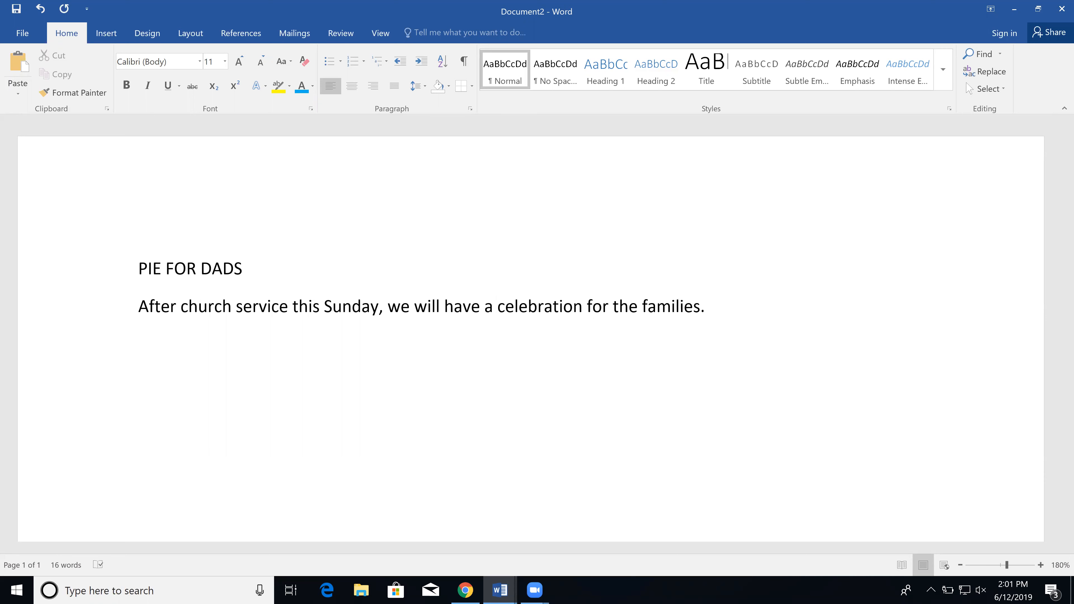
pyautogui.write('It will be slices of p')
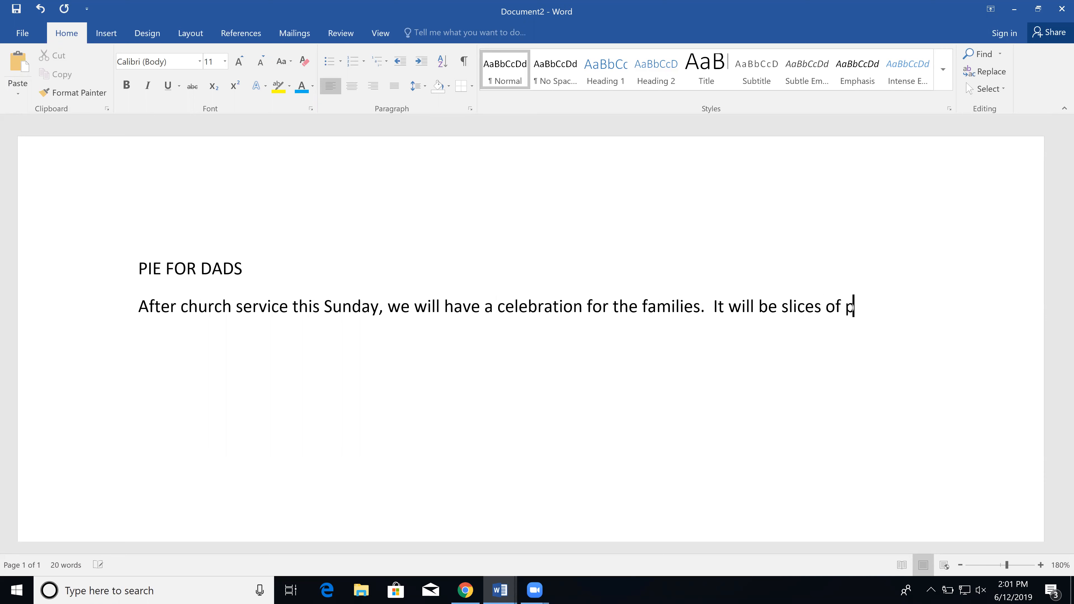
pyautogui.write('ie for Dad.')
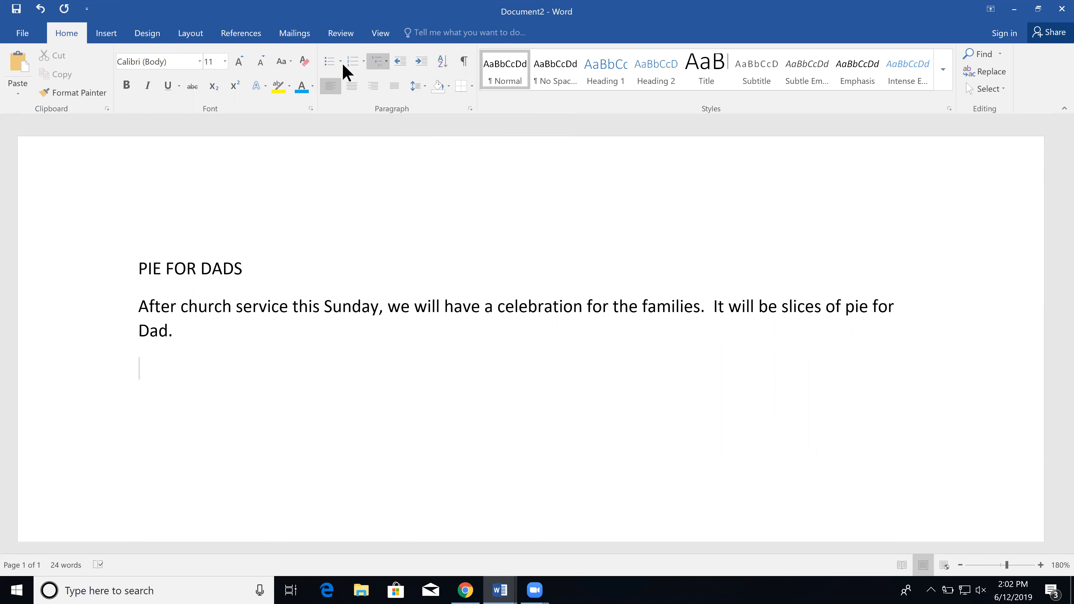
# Start a bulleted list below the paragraph with the item "Event start at 7:00 PM"
pyautogui.click(329, 63)
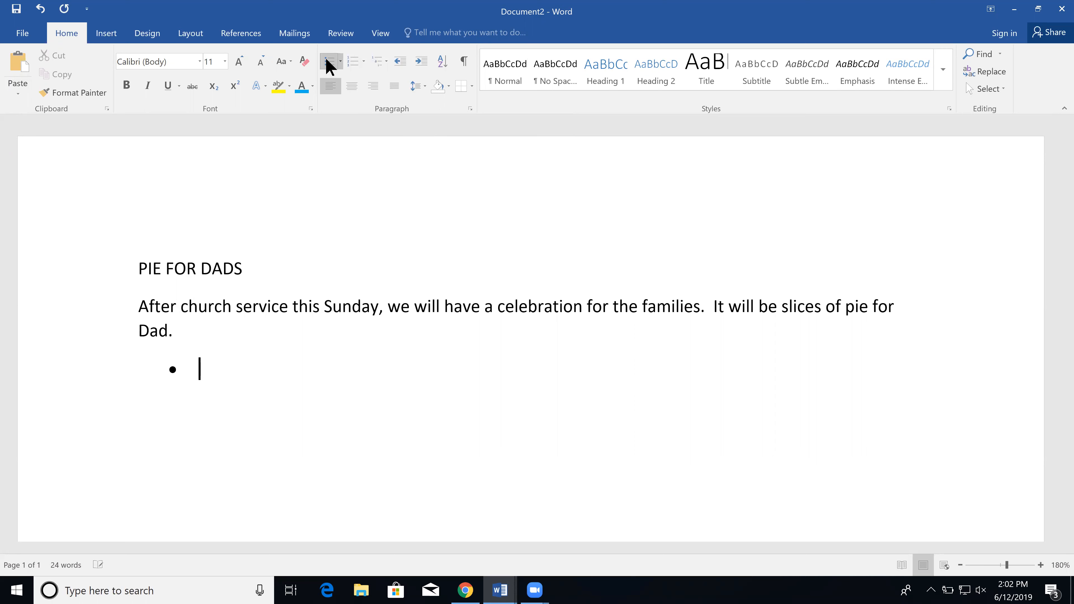
pyautogui.write('Event startsa')
pyautogui.press('BackSpace')
pyautogui.press('BackSpace')
pyautogui.write('at 7')
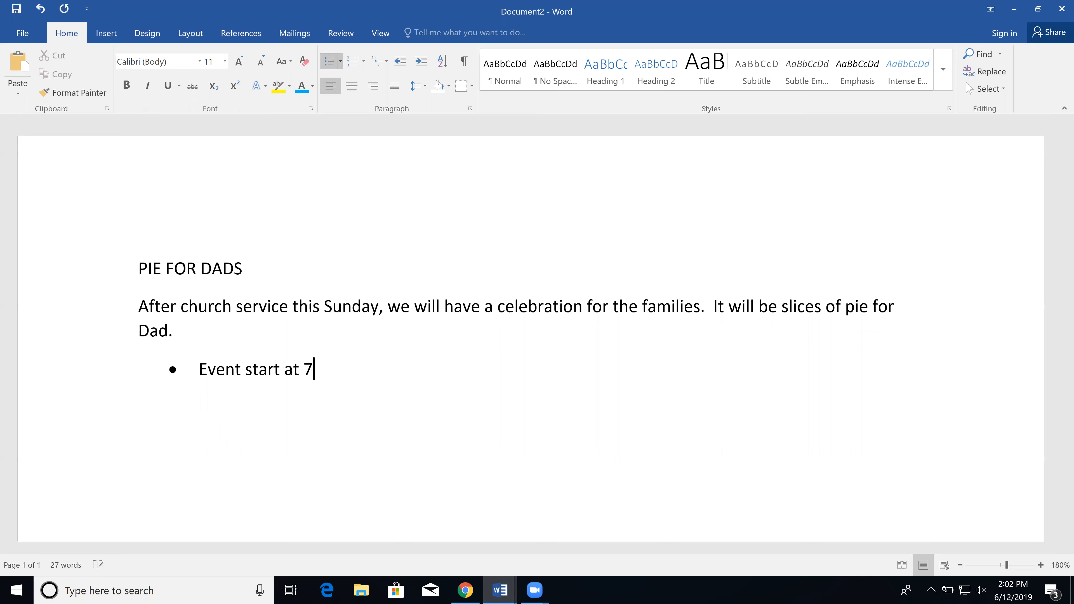
pyautogui.write(':00 PM')
# Add a second bullet reading "Bring enough pie for your family and others"
pyautogui.press('Return')
pyautogui.write('Bring')
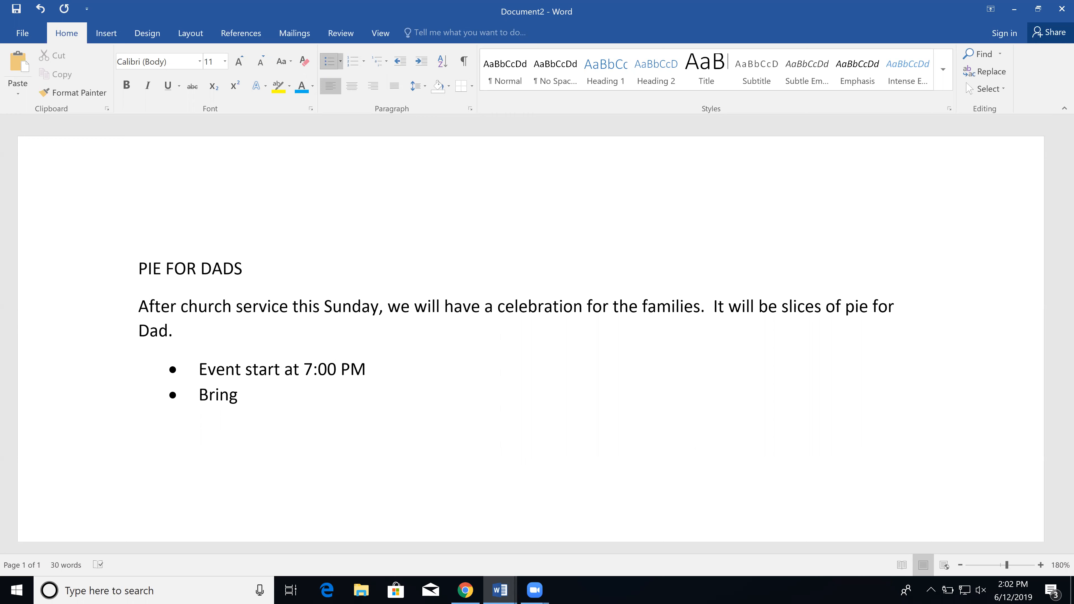
pyautogui.write(' enough pie for')
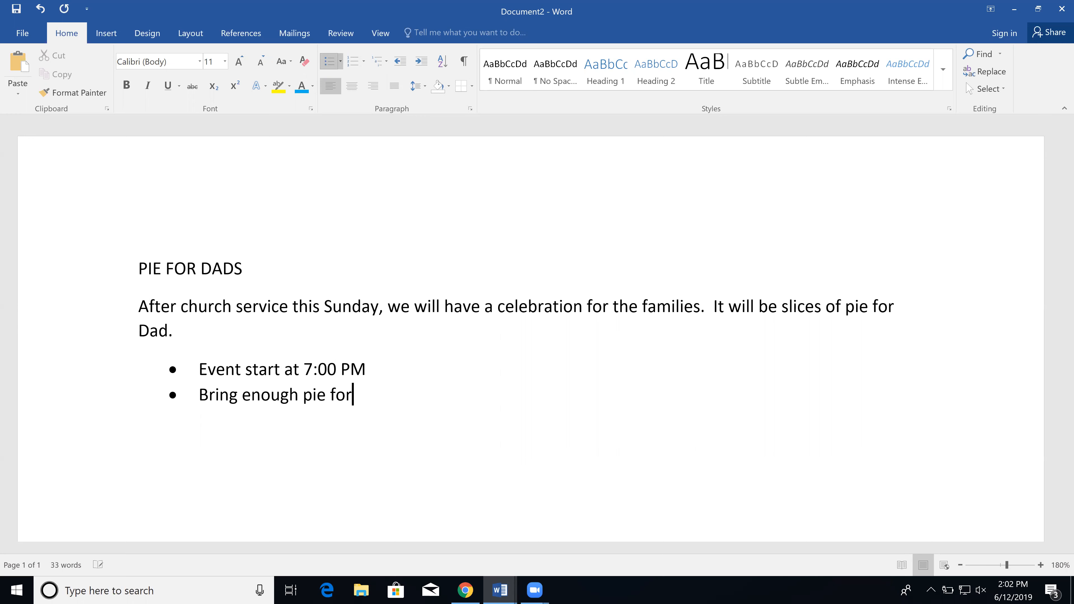
pyautogui.write(' your family')
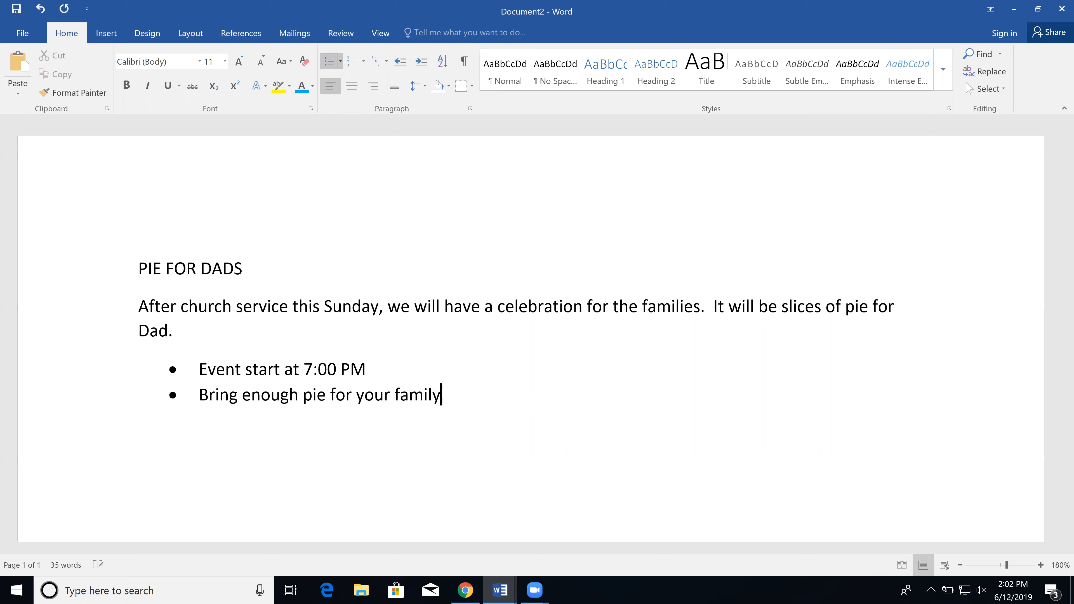
pyautogui.write(' and others')
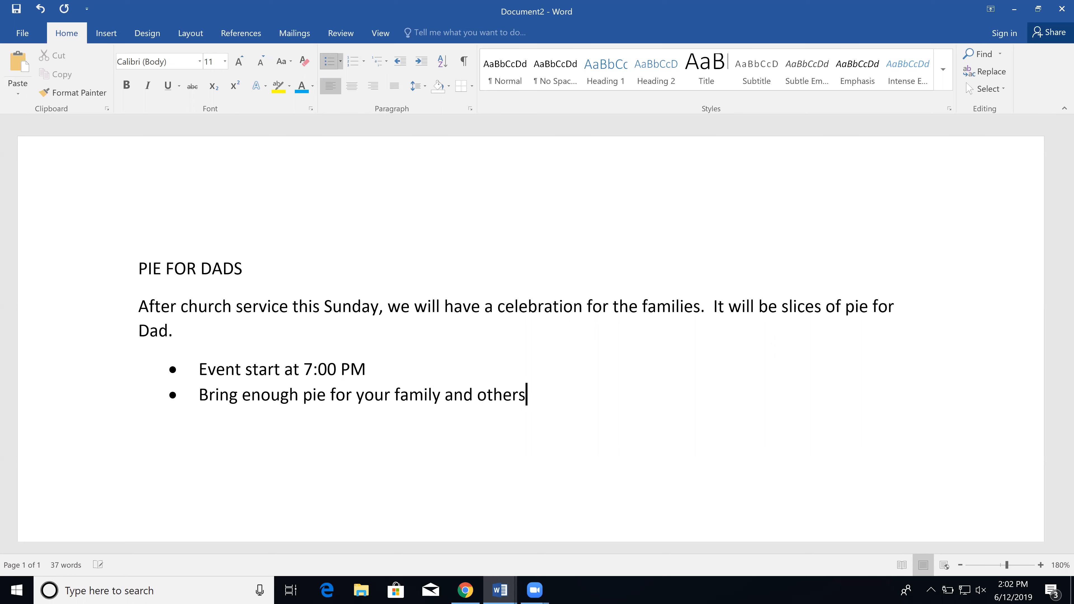
# Add a third bullet reading "Celebration is in the cafeteria", followed by an empty bullet
pyautogui.press('Return')
pyautogui.write('Celebrat')
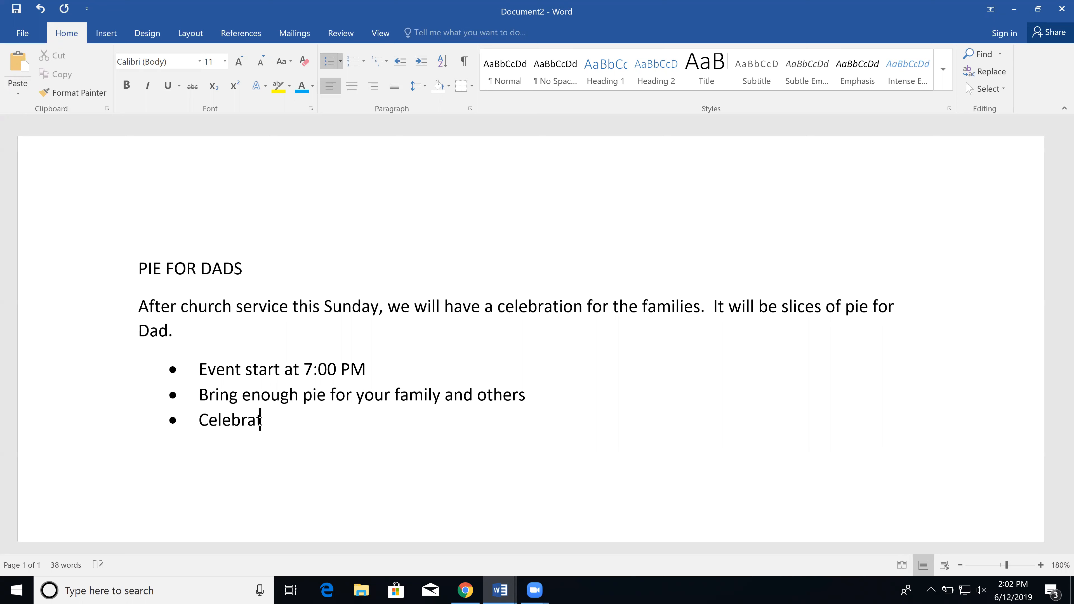
pyautogui.write('ion is in the')
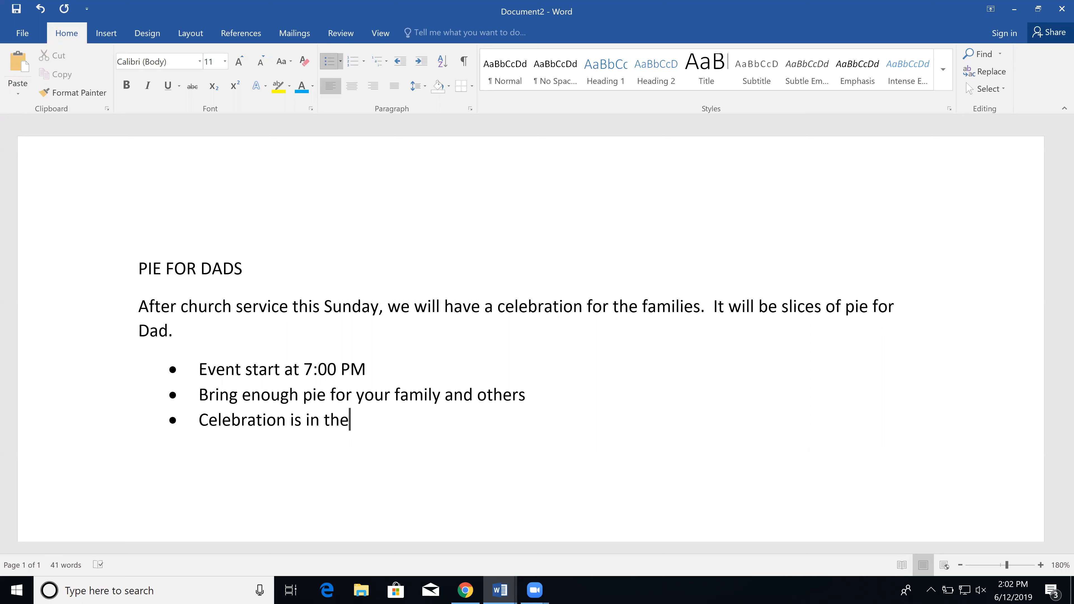
pyautogui.write(' cafeteria')
pyautogui.press('Return')
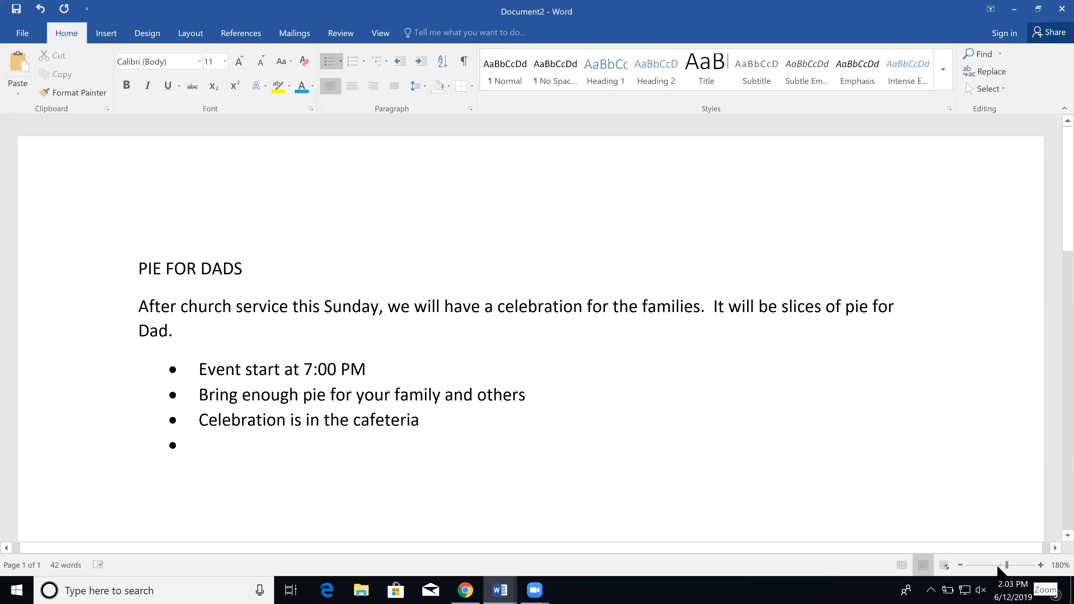
# Zoom the document in to 200% and back out to 170%, and look over the Zoom dialog without applying anything
pyautogui.click(1041, 566)
pyautogui.click(1041, 566)
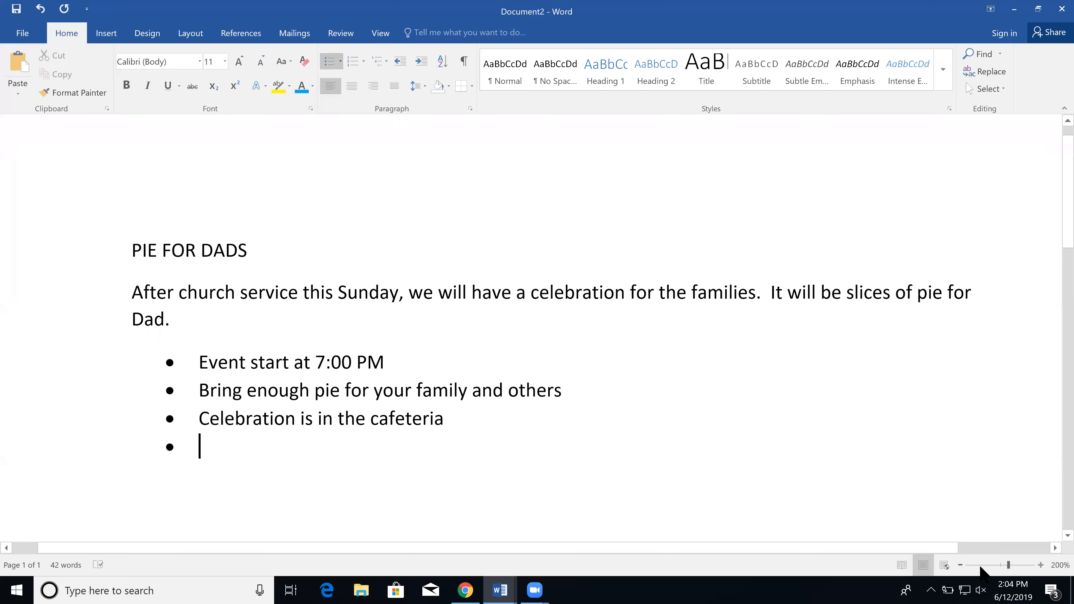
pyautogui.click(961, 565)
pyautogui.click(961, 566)
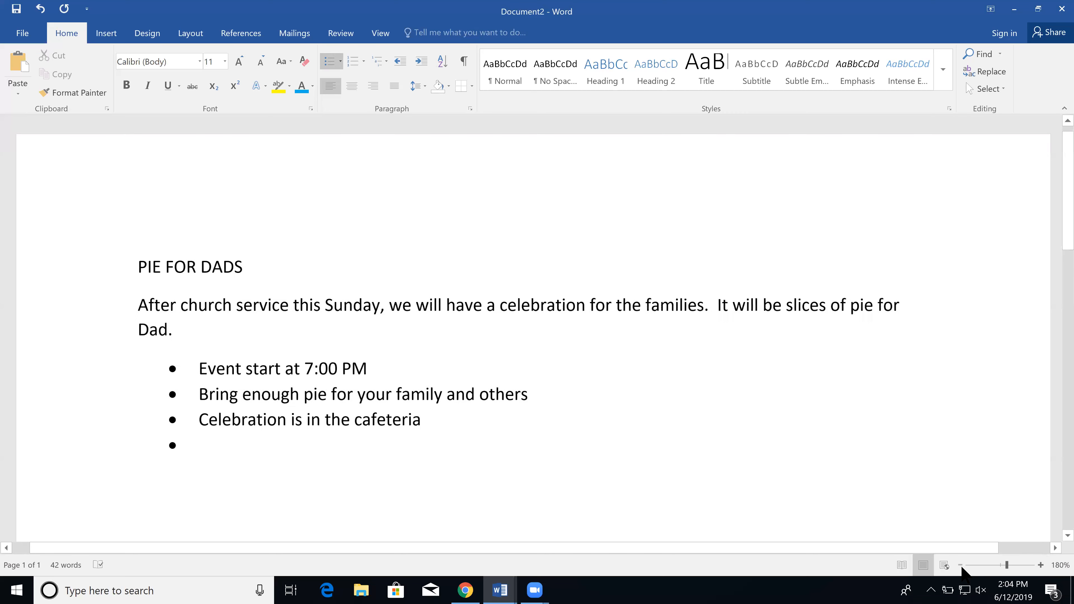
pyautogui.click(961, 566)
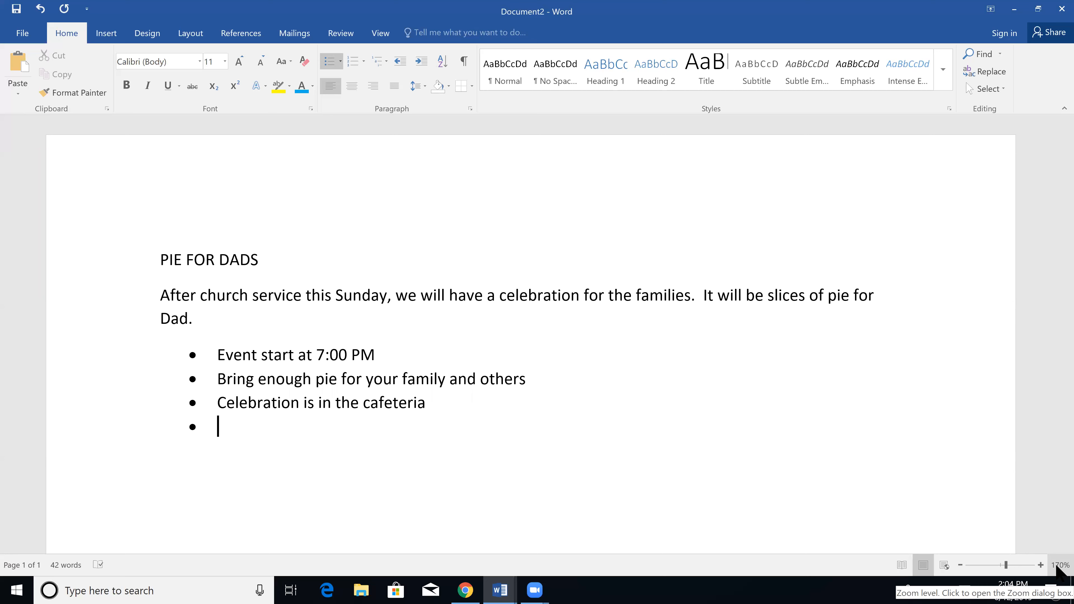
pyautogui.click(1059, 566)
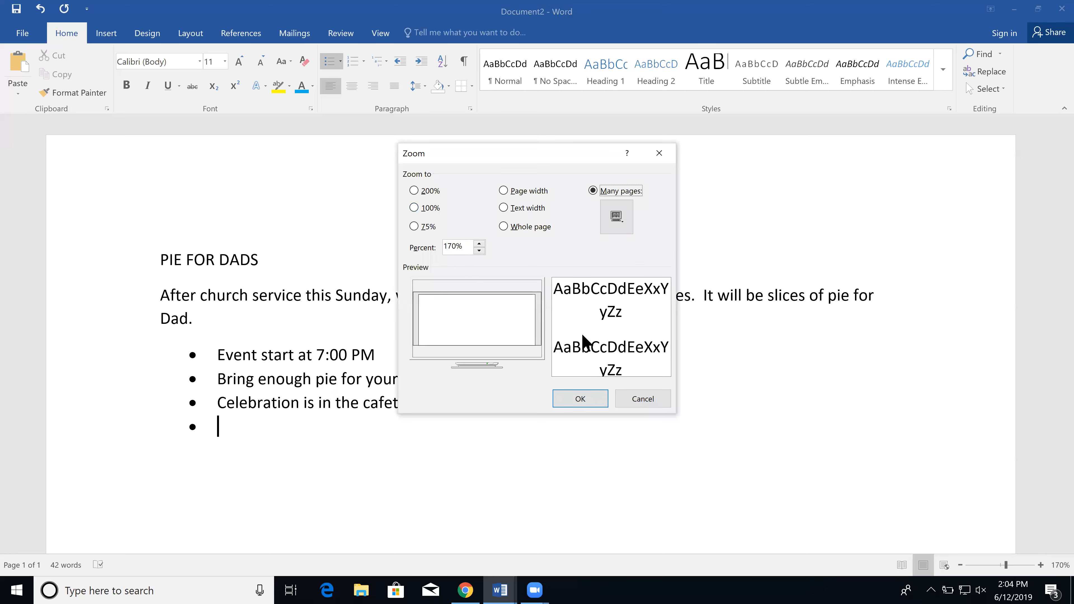
pyautogui.click(643, 399)
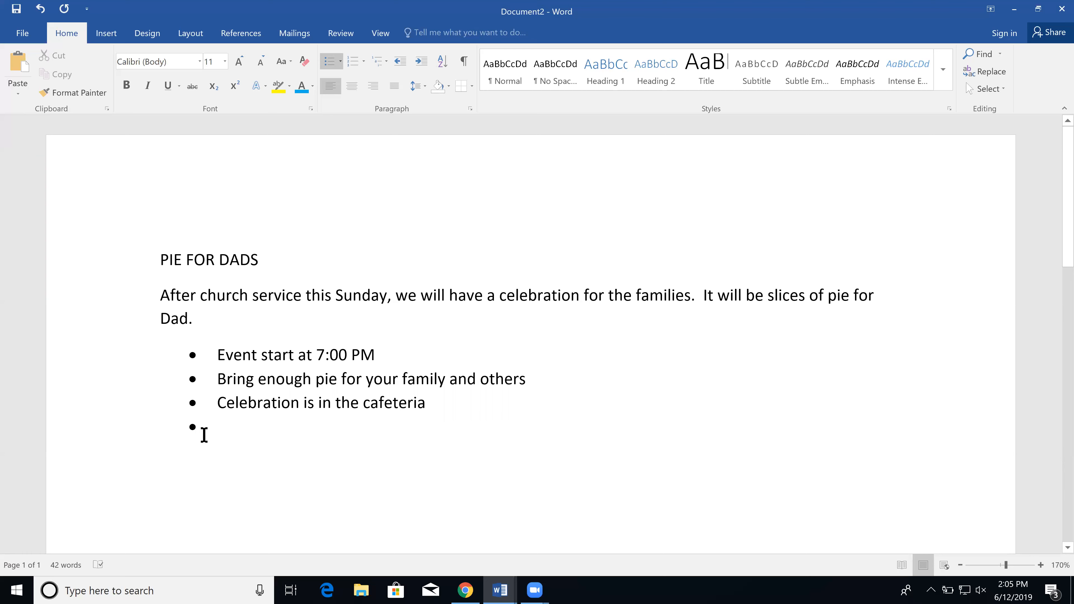
# Remove the empty bullet at the end of the list and end the bulleting there
pyautogui.press('BackSpace')
pyautogui.press('BackSpace')
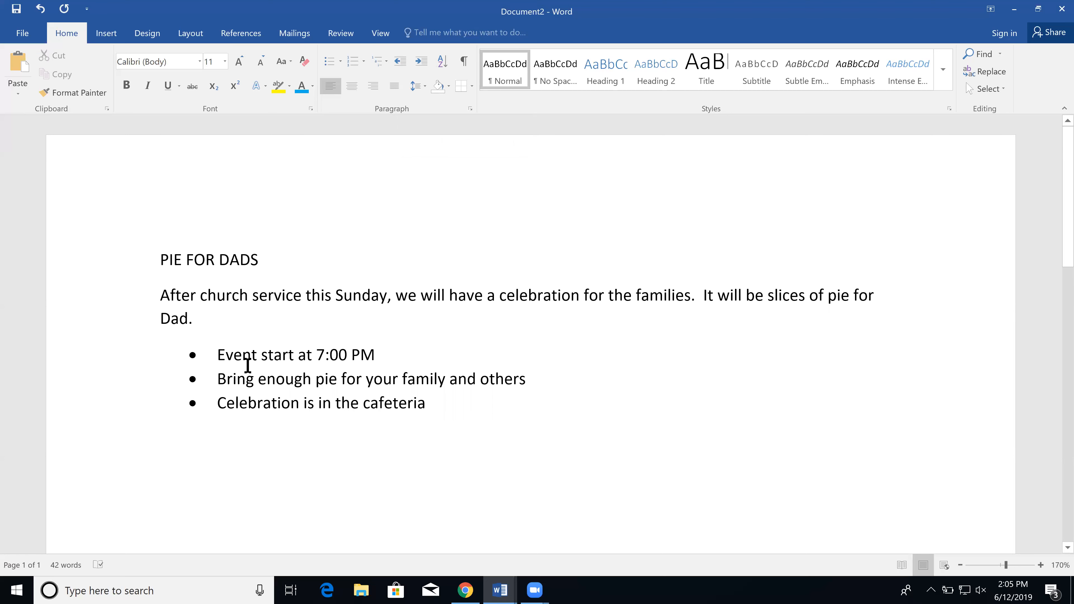
# View the hidden notification-area icons and the list of available networks, closing each one again
pyautogui.click(931, 588)
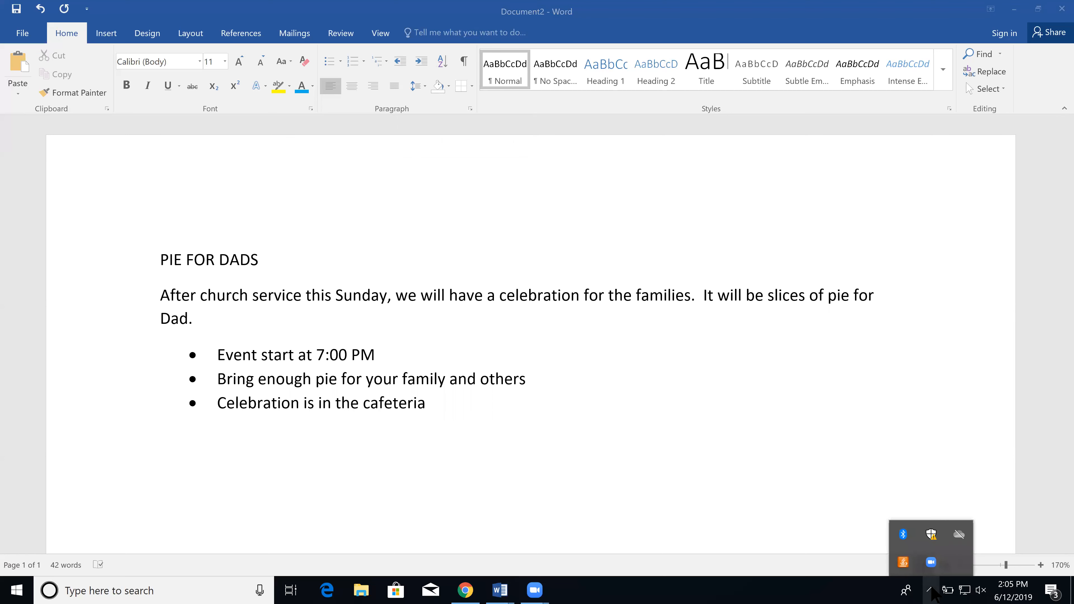
pyautogui.click(933, 592)
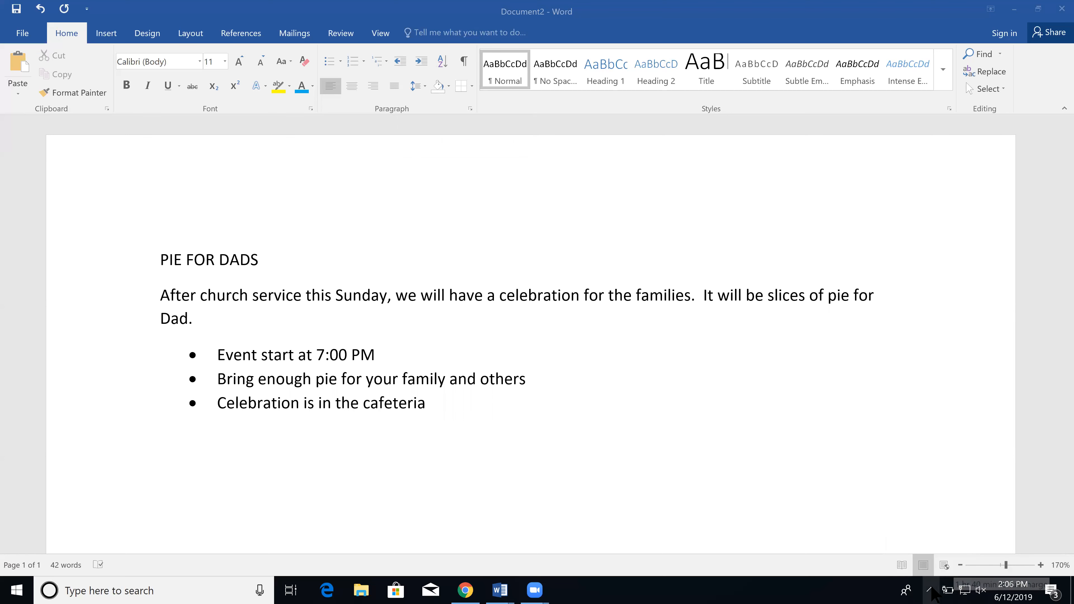
pyautogui.click(971, 587)
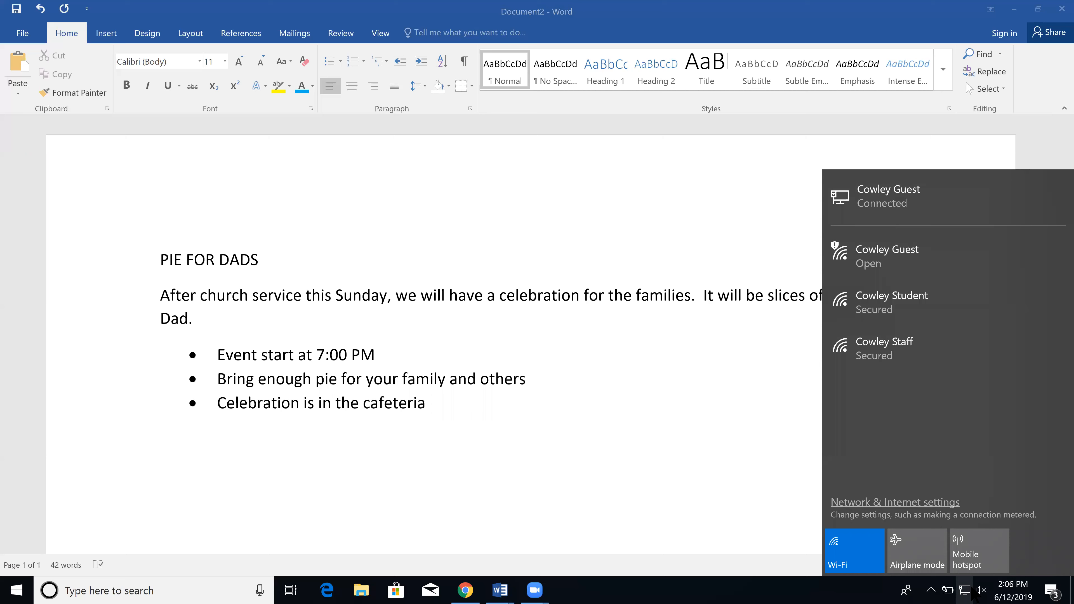
pyautogui.click(695, 464)
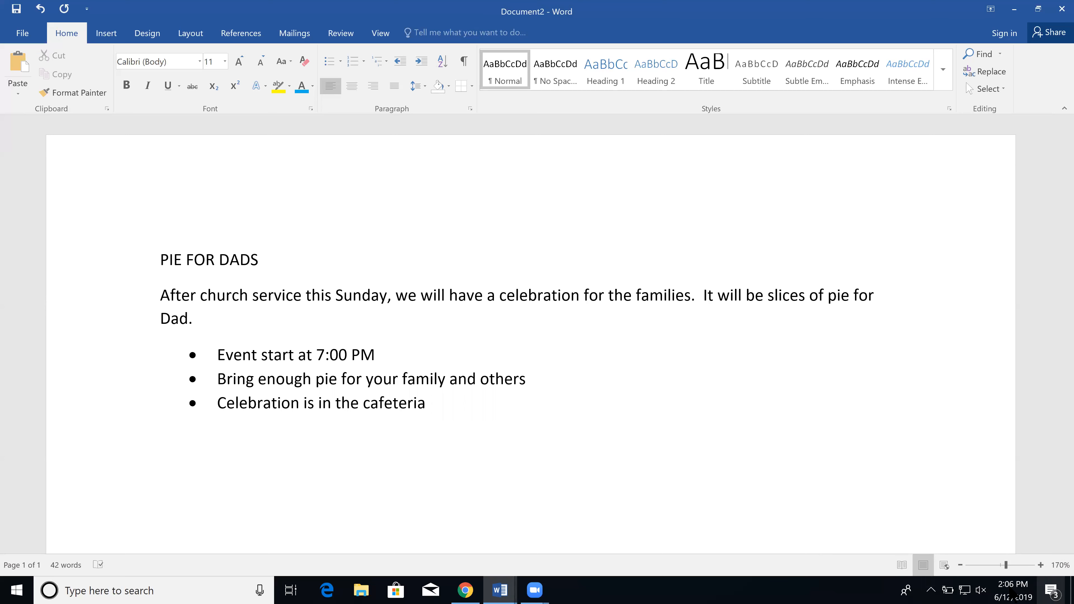
pyautogui.click(966, 592)
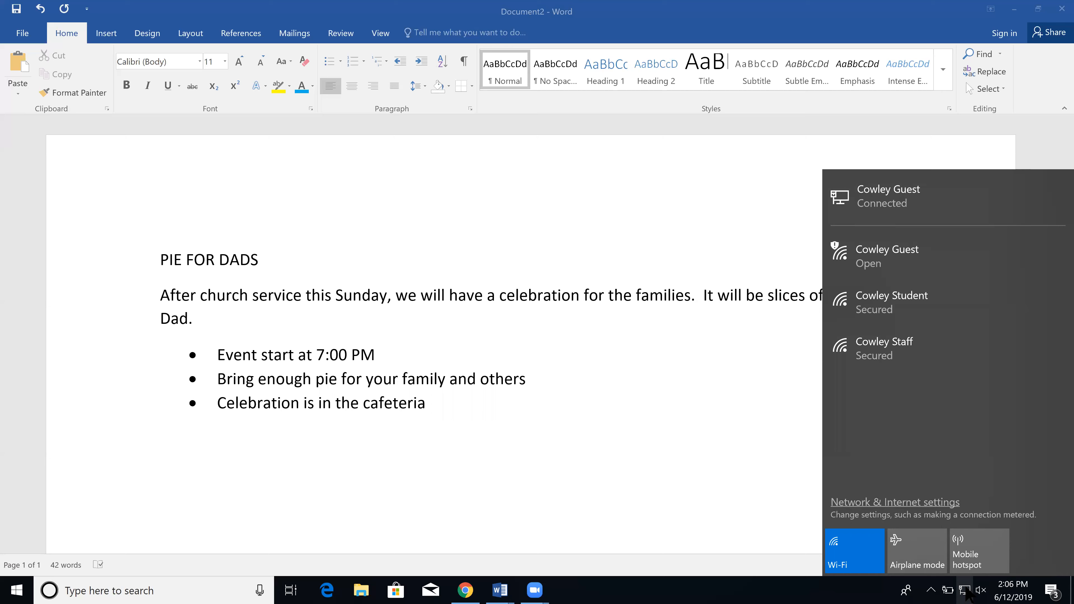
pyautogui.click(966, 591)
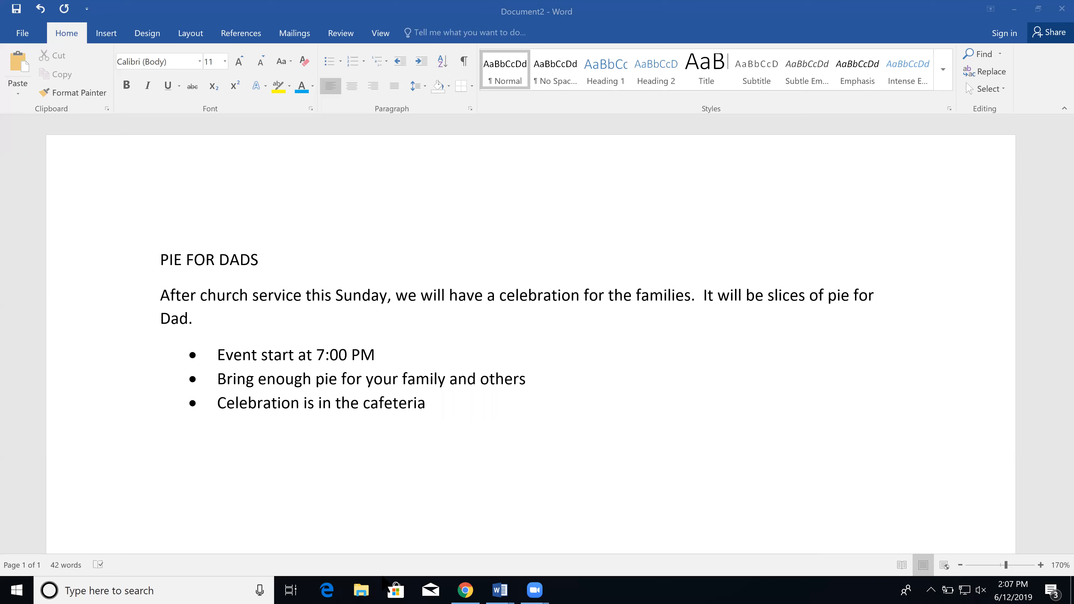
# Open Notepad, write "how to be safe on the internet" followed by a blank line, and minimize its window
pyautogui.click(161, 591)
pyautogui.write('notepad')
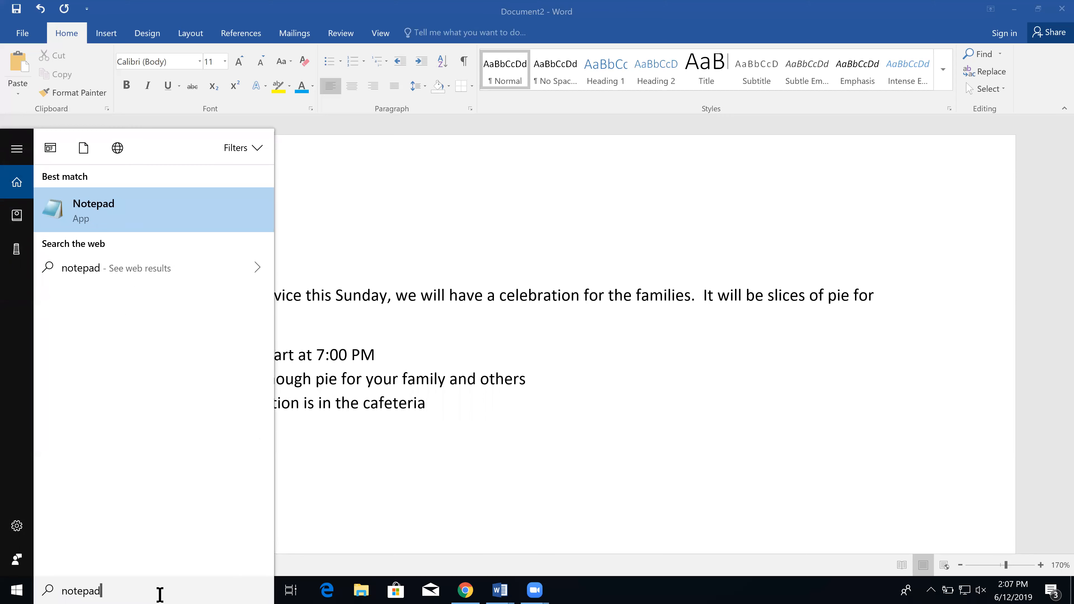
pyautogui.press('Return')
pyautogui.write('how to be safe on the internet')
pyautogui.press('Return')
pyautogui.press('Return')
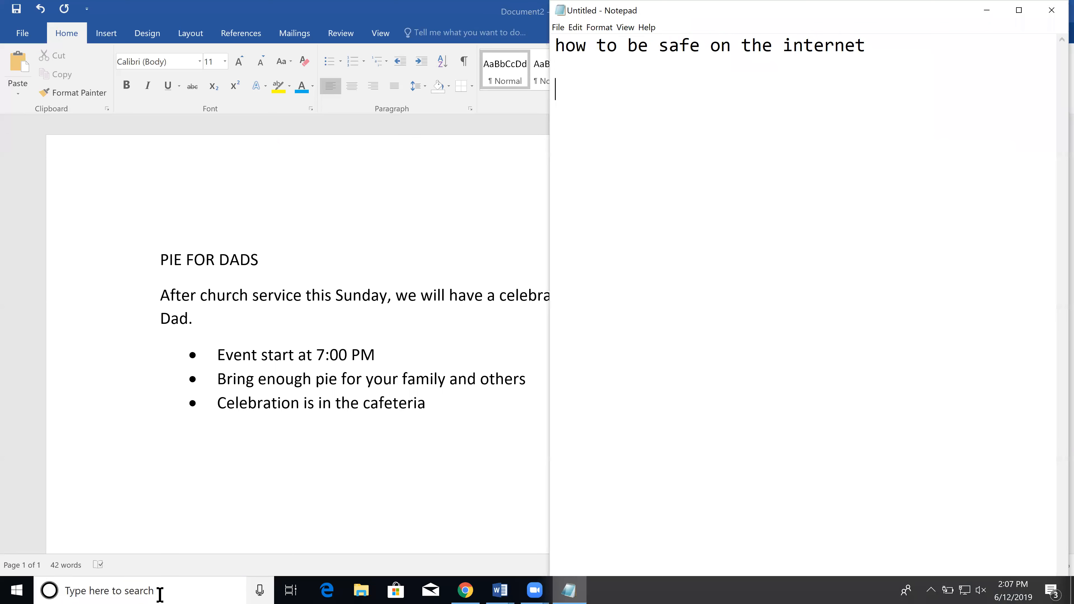
pyautogui.click(986, 10)
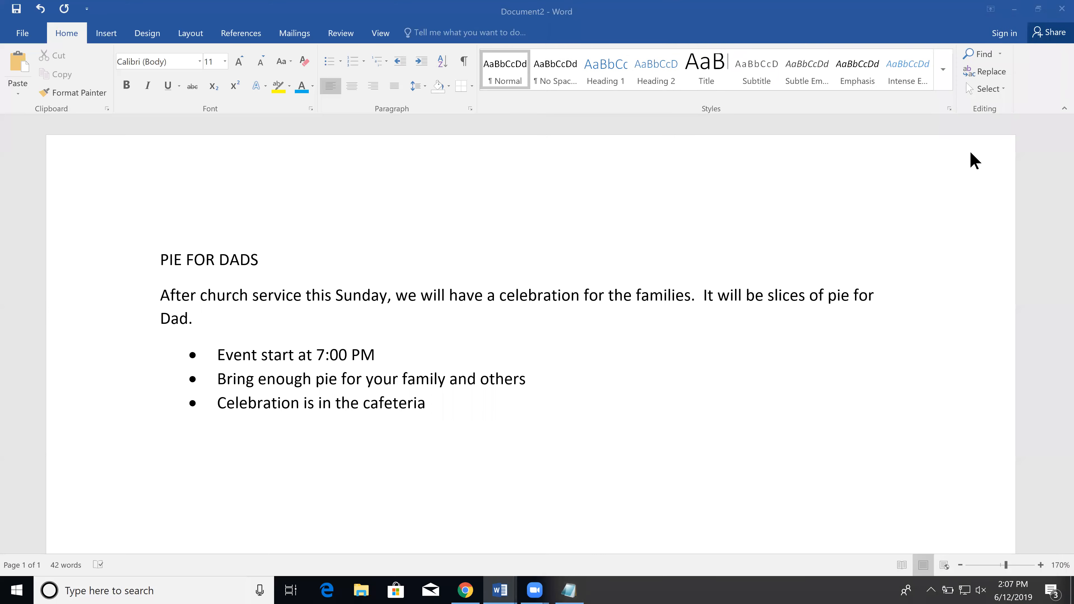
# View the list of available networks and close it again
pyautogui.click(966, 584)
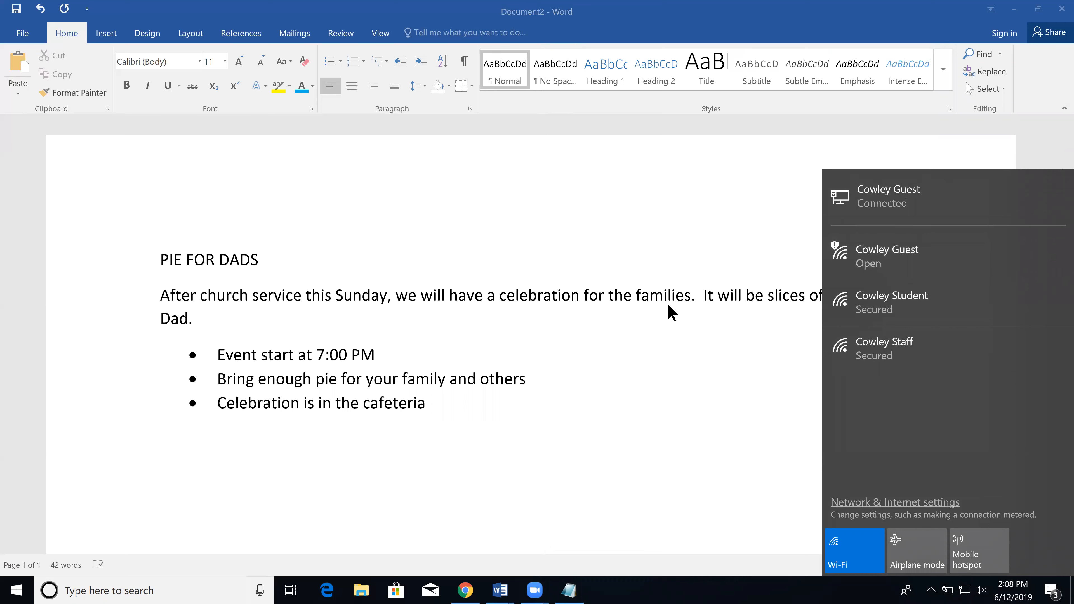
pyautogui.click(821, 57)
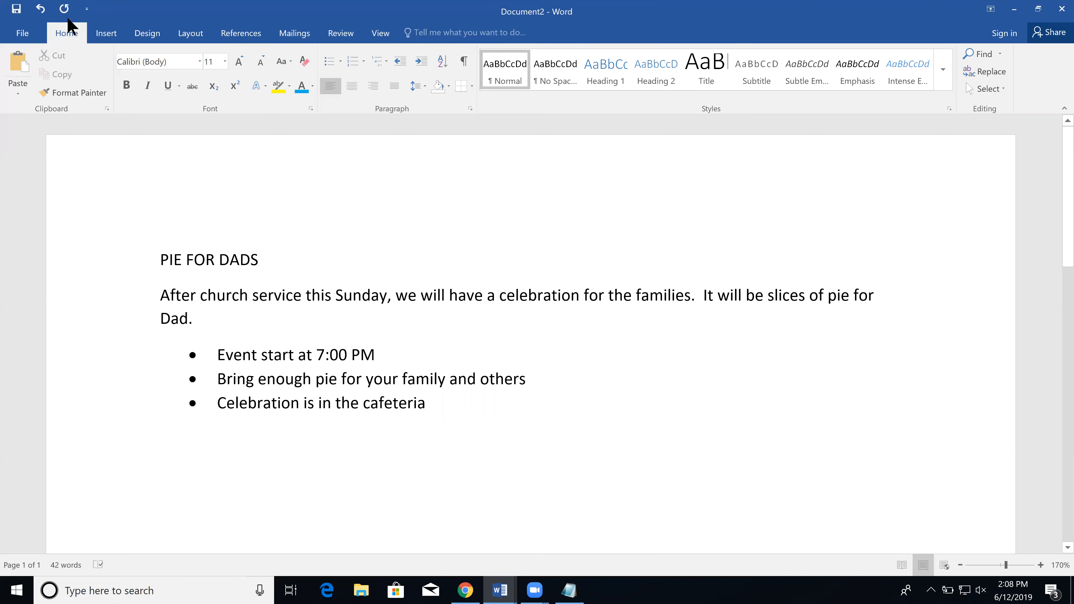
# Search Bing for online pictures of "apple pie" to place below the bulleted list
pyautogui.click(114, 42)
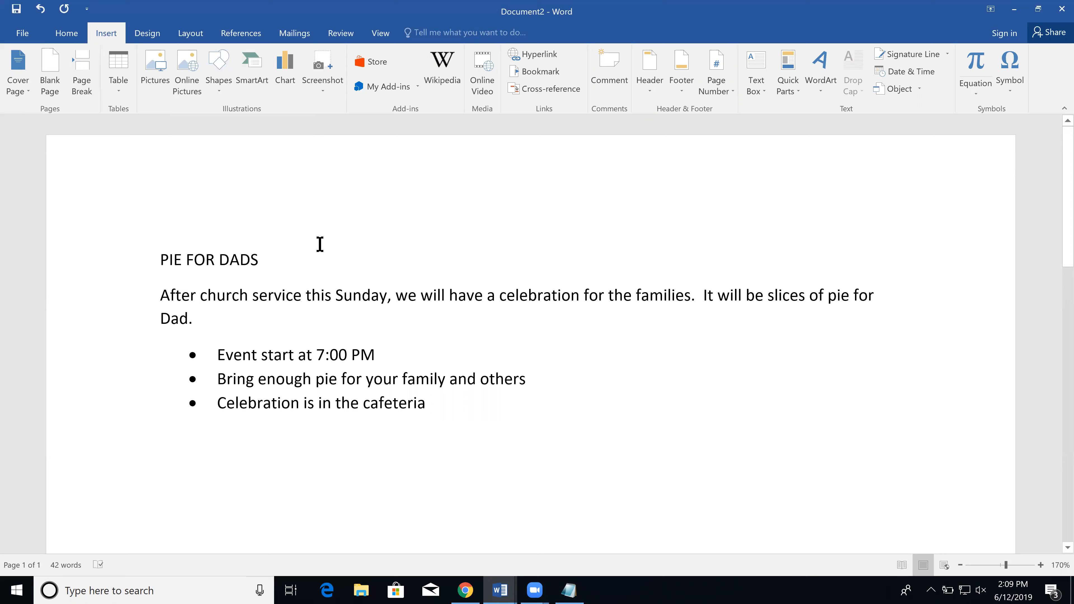
pyautogui.click(188, 71)
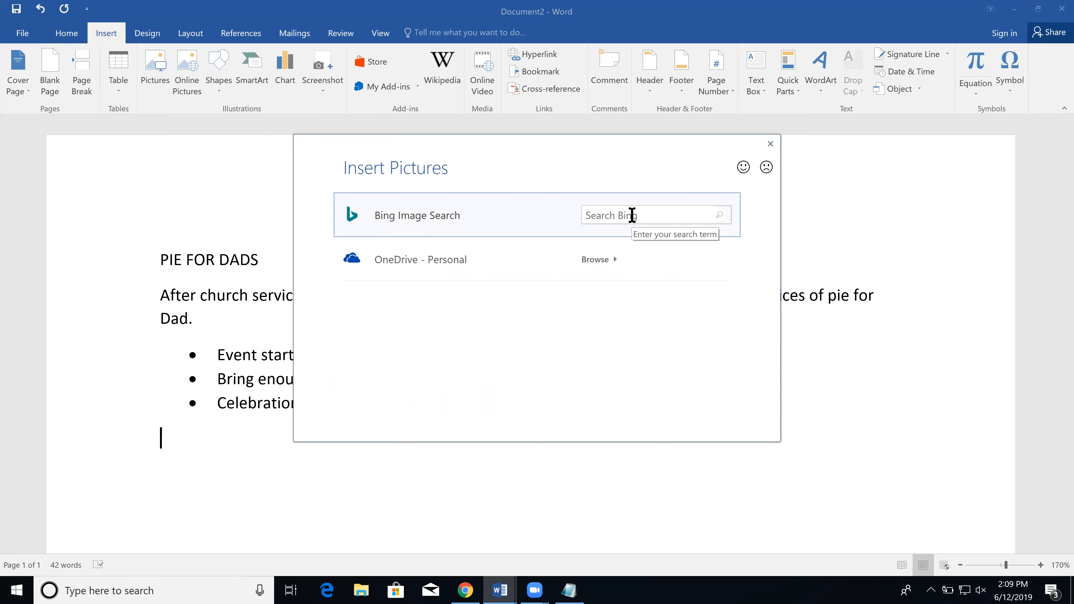
pyautogui.click(650, 211)
pyautogui.write('apple pie')
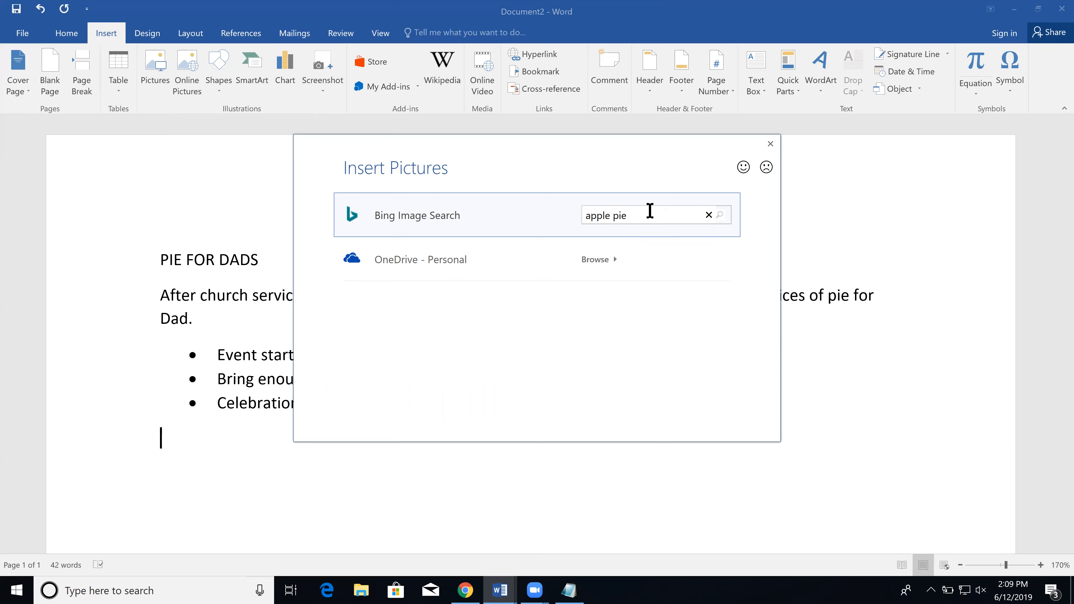
pyautogui.press('Return')
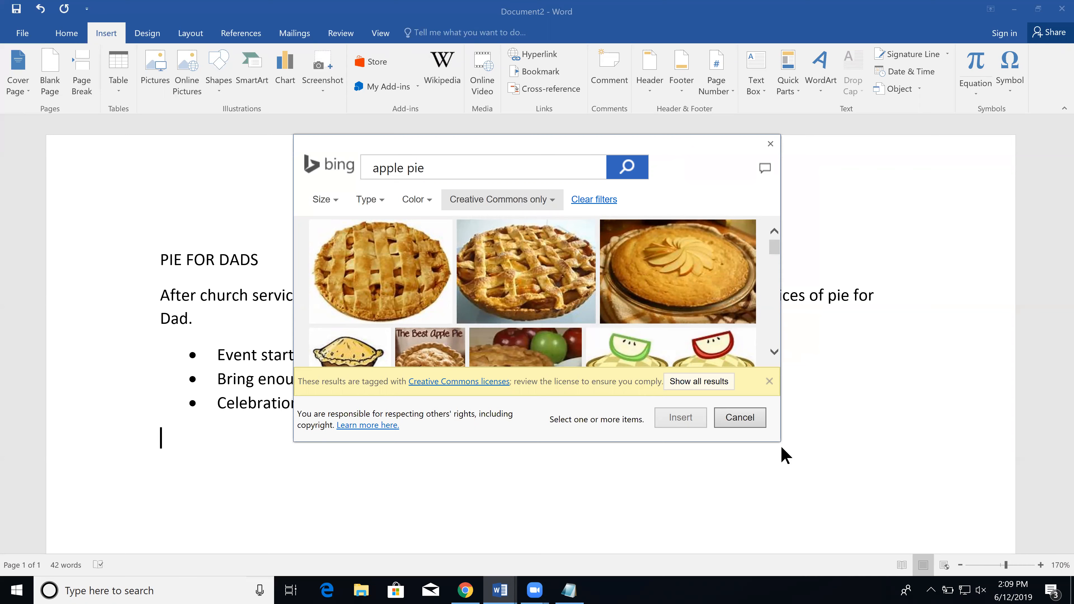
# Enlarge the picture search window and insert the photo of the whole pie topped with fanned apple slices
pyautogui.moveTo(781, 441); pyautogui.dragTo(840, 556)
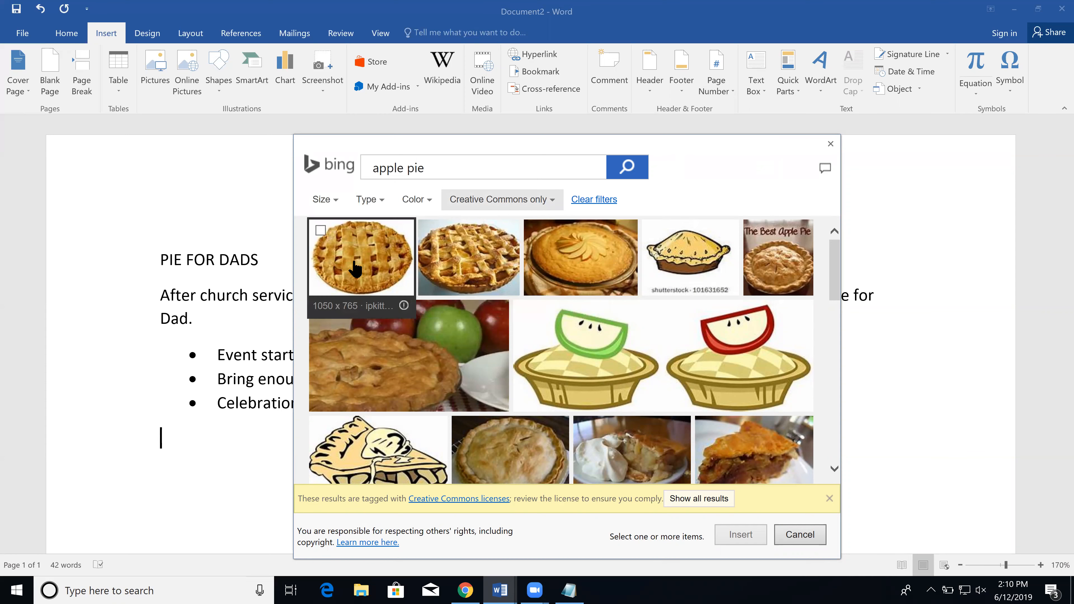
pyautogui.click(417, 200)
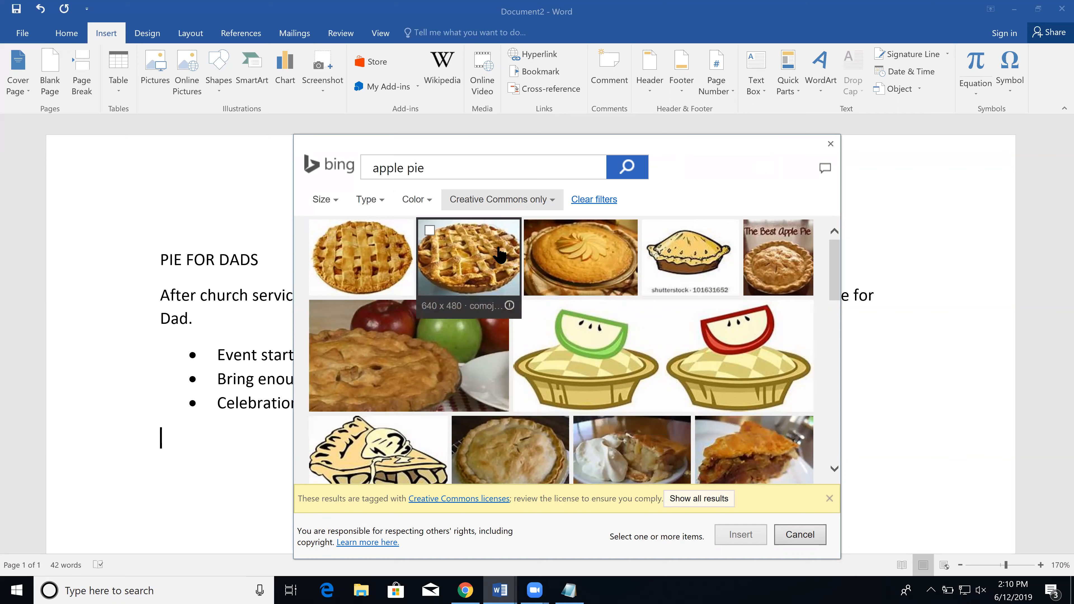
pyautogui.click(587, 249)
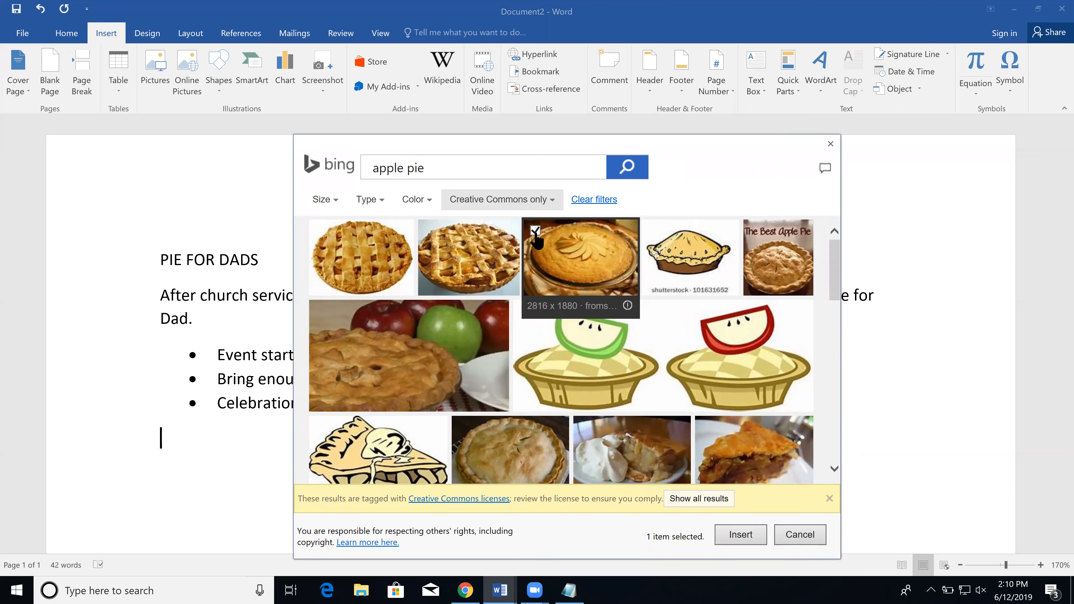
pyautogui.click(745, 535)
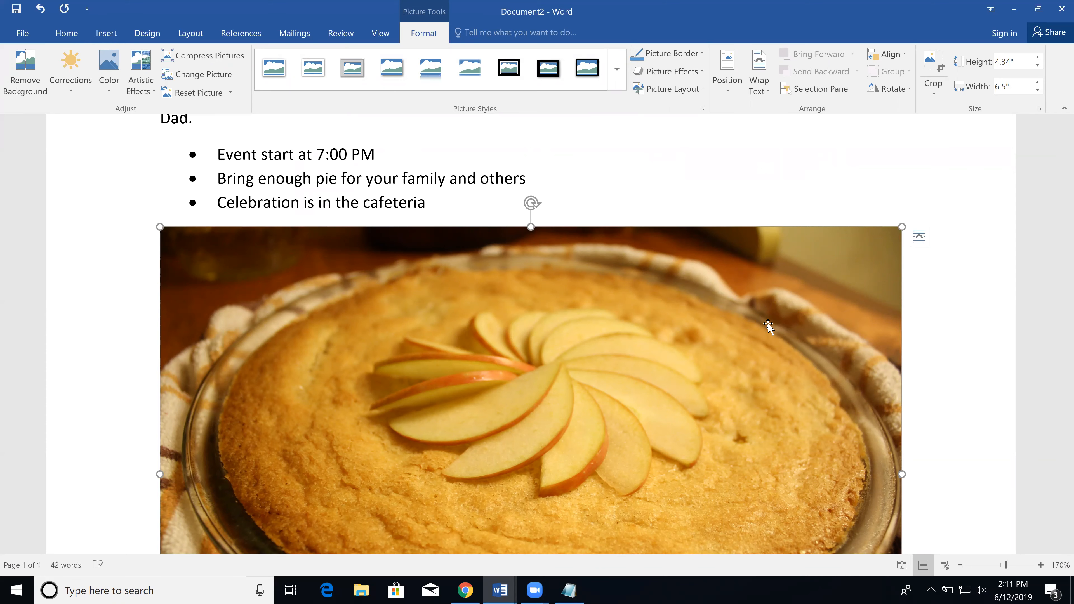
# Shrink the pie picture proportionally from its corner to about 2.74" high by 4.11" wide and deselect it
pyautogui.scroll(-1, 932, 382)
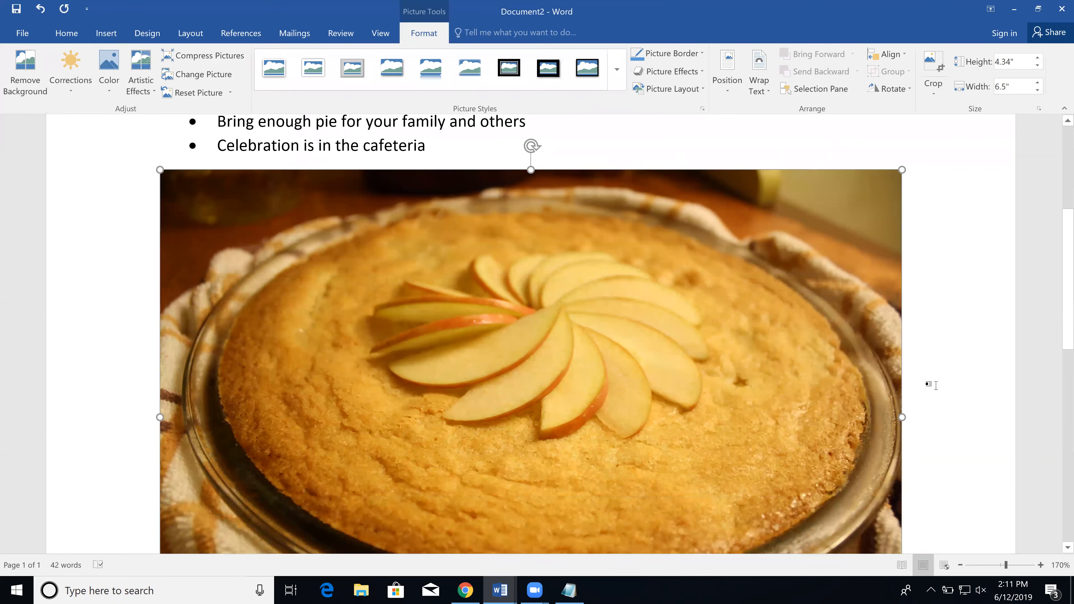
pyautogui.scroll(-1, 935, 384)
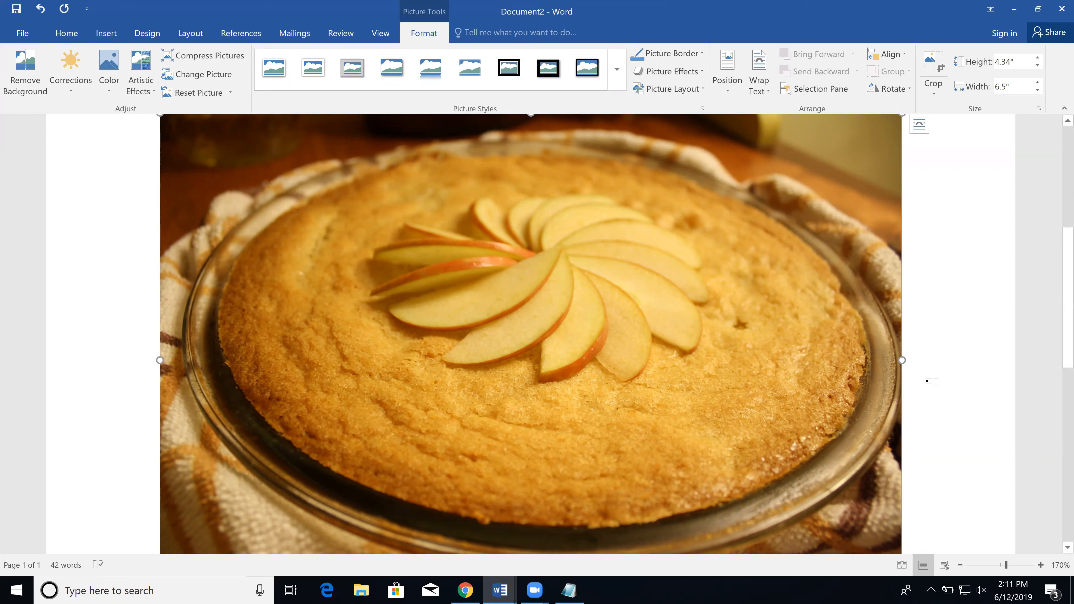
pyautogui.scroll(-1, 936, 382)
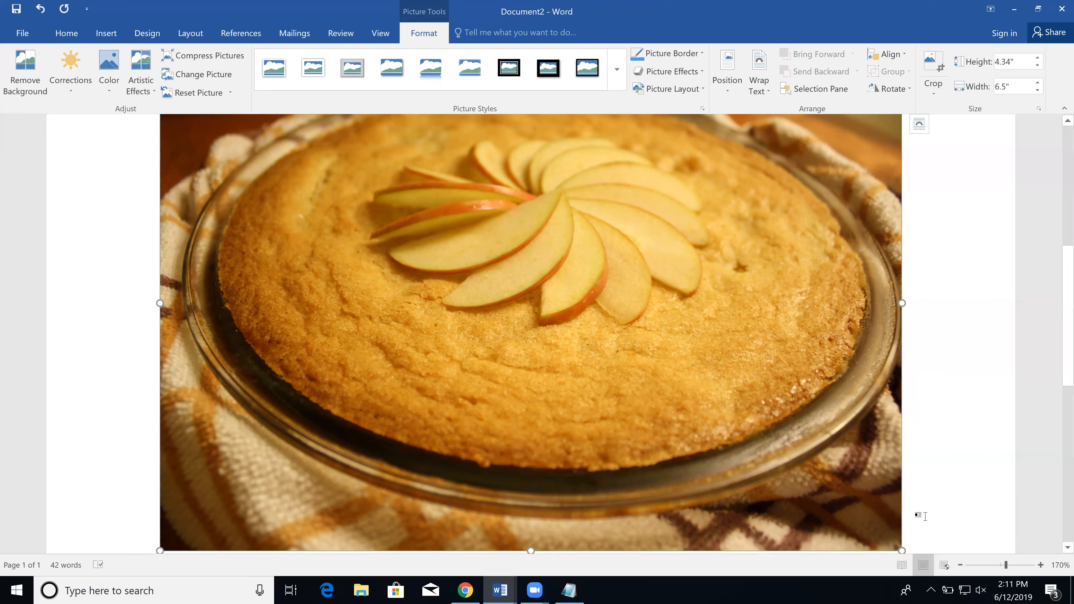
pyautogui.scroll(-1, 920, 493)
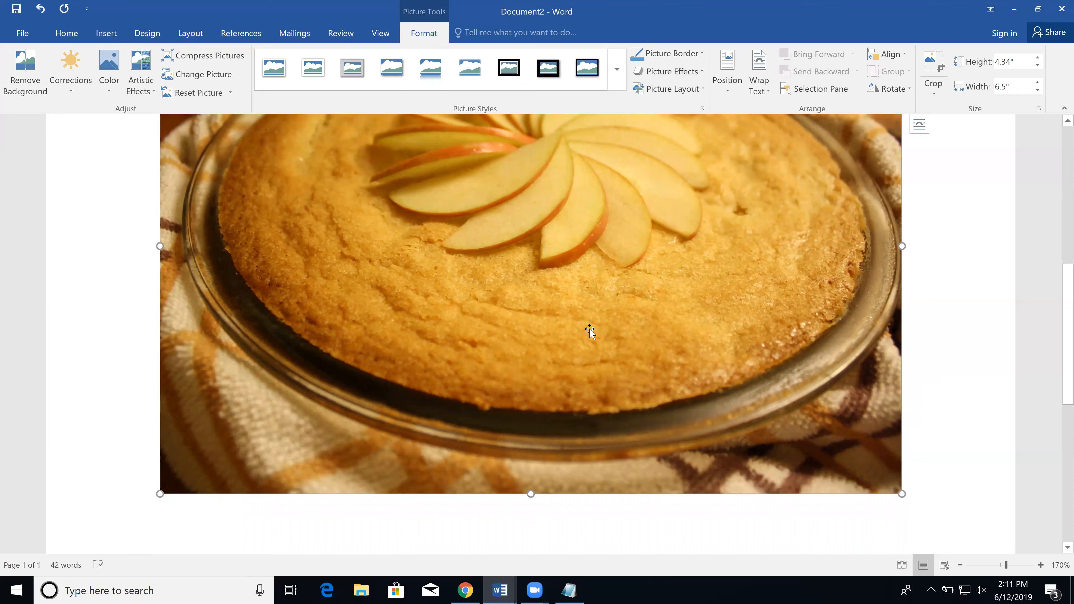
pyautogui.scroll(7, 594, 337)
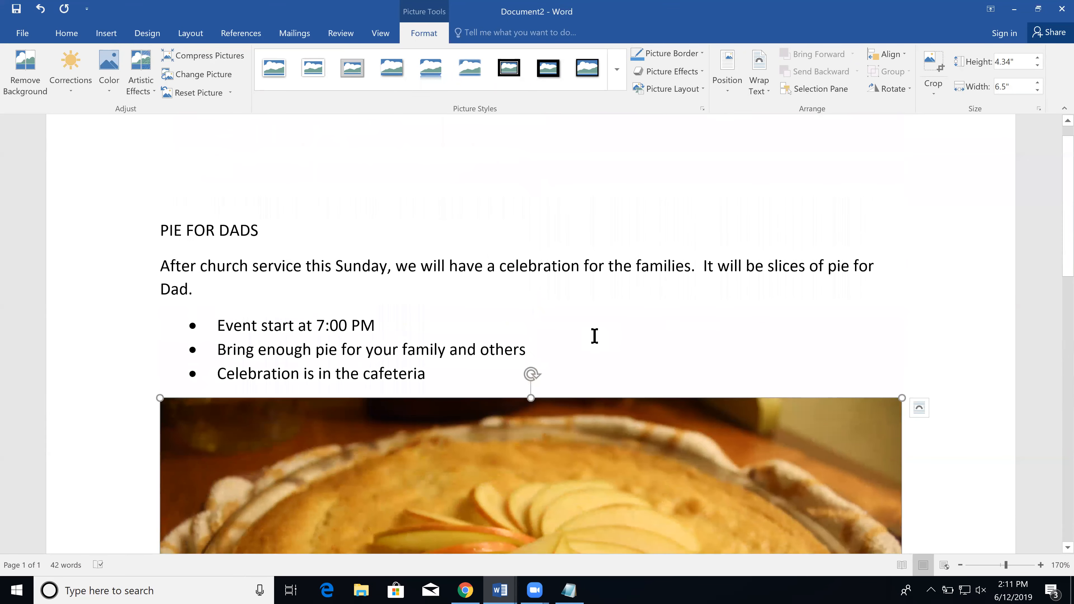
pyautogui.scroll(-3, 594, 336)
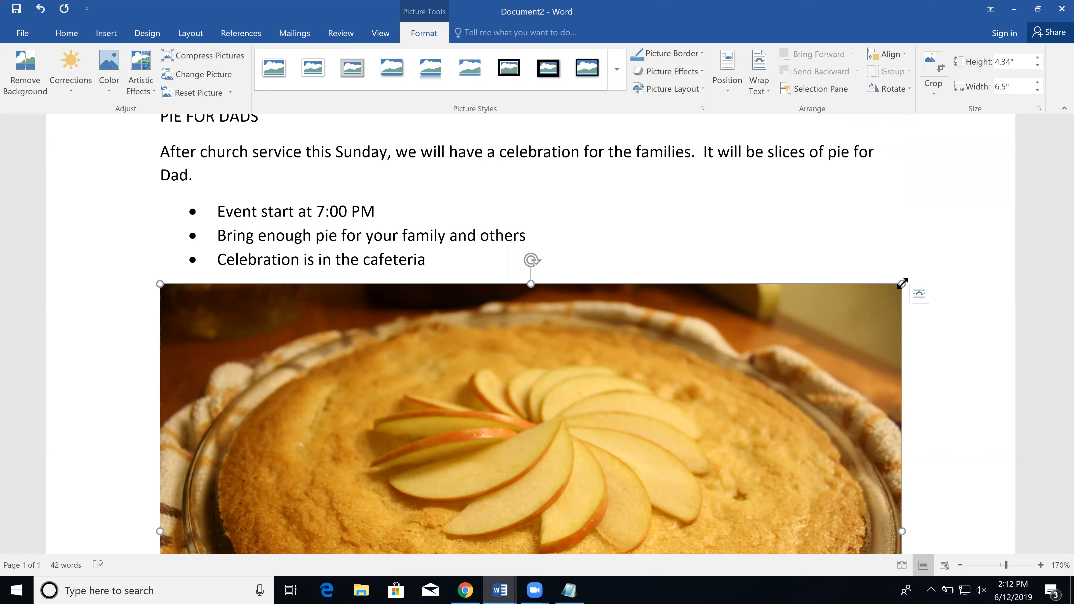
pyautogui.moveTo(902, 283); pyautogui.dragTo(429, 466)
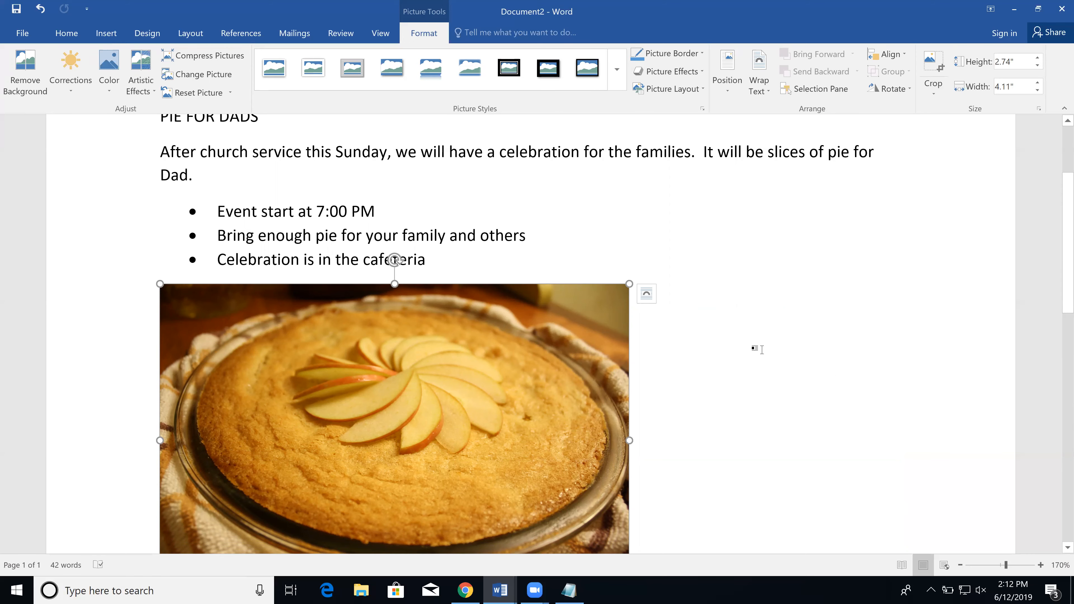
pyautogui.click(760, 349)
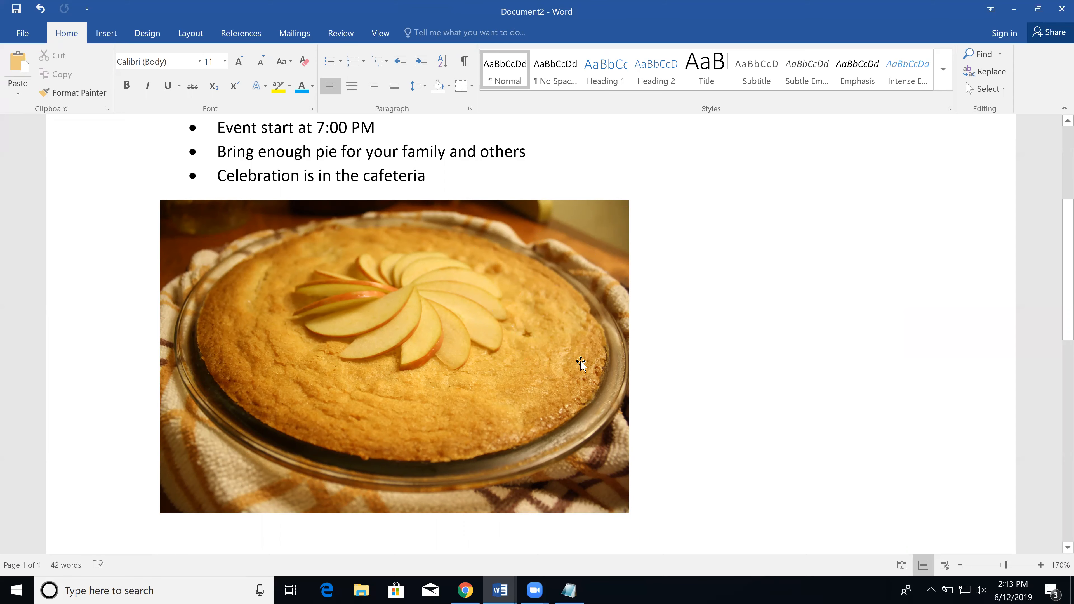
# Apply the Title style to the whole "PIE FOR DADS" line
pyautogui.scroll(1, 794, 374)
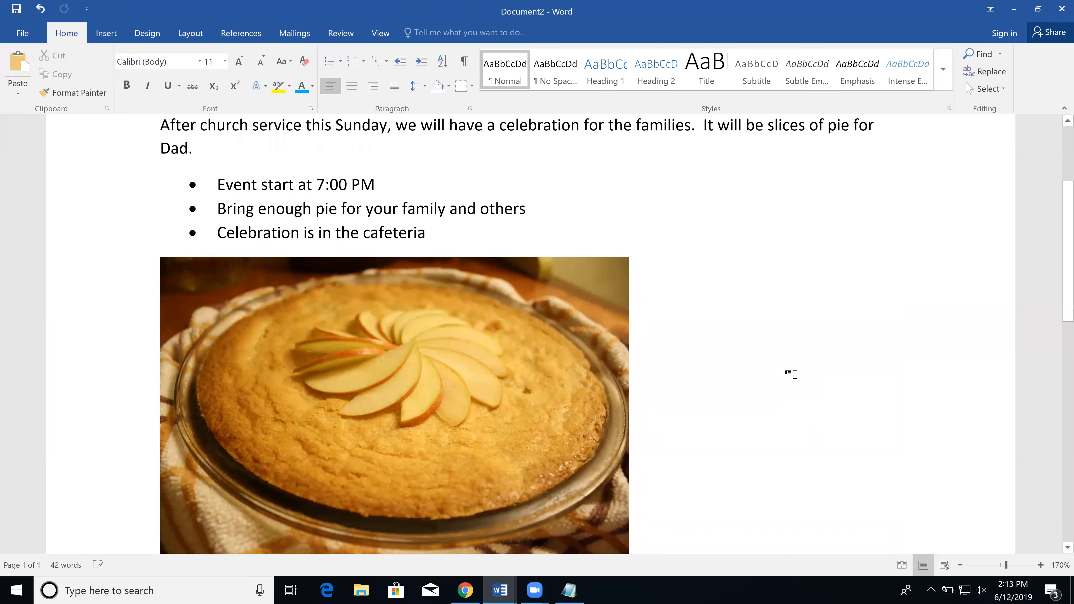
pyautogui.scroll(2, 795, 375)
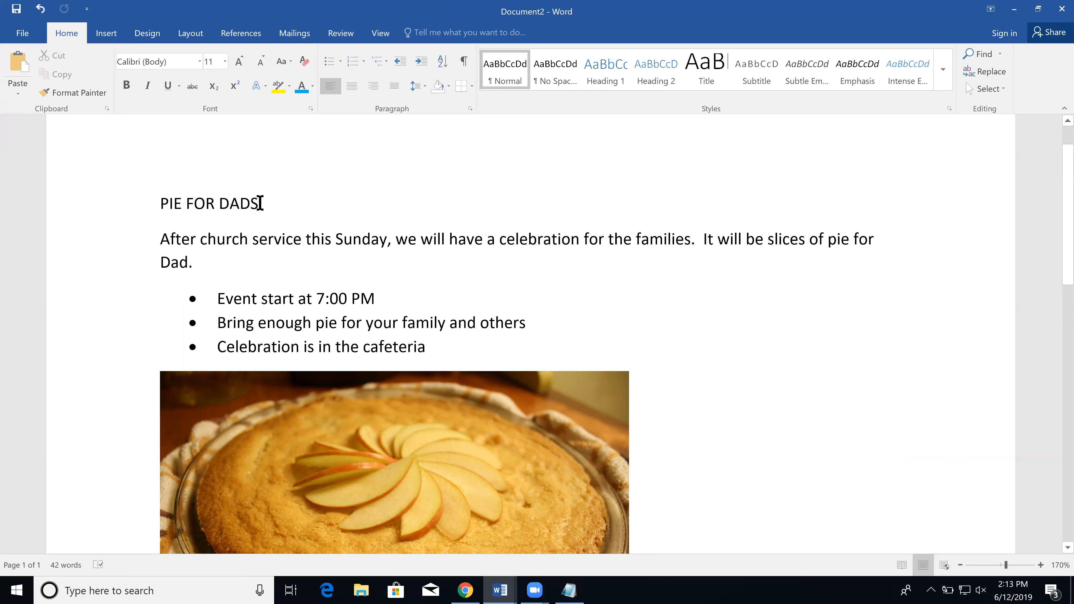
pyautogui.moveTo(257, 204); pyautogui.dragTo(164, 204)
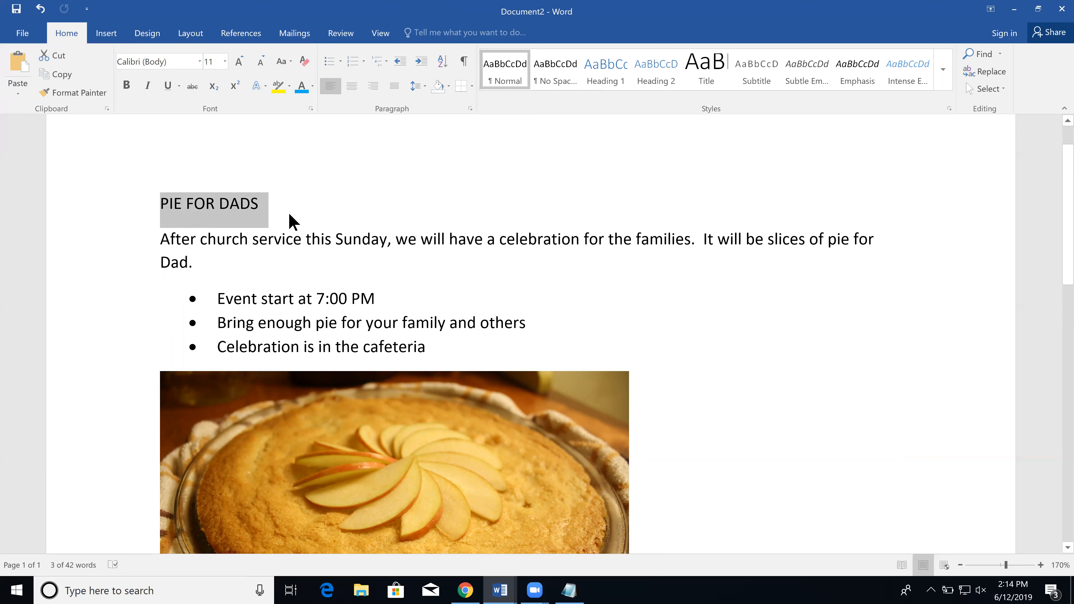
pyautogui.click(257, 204)
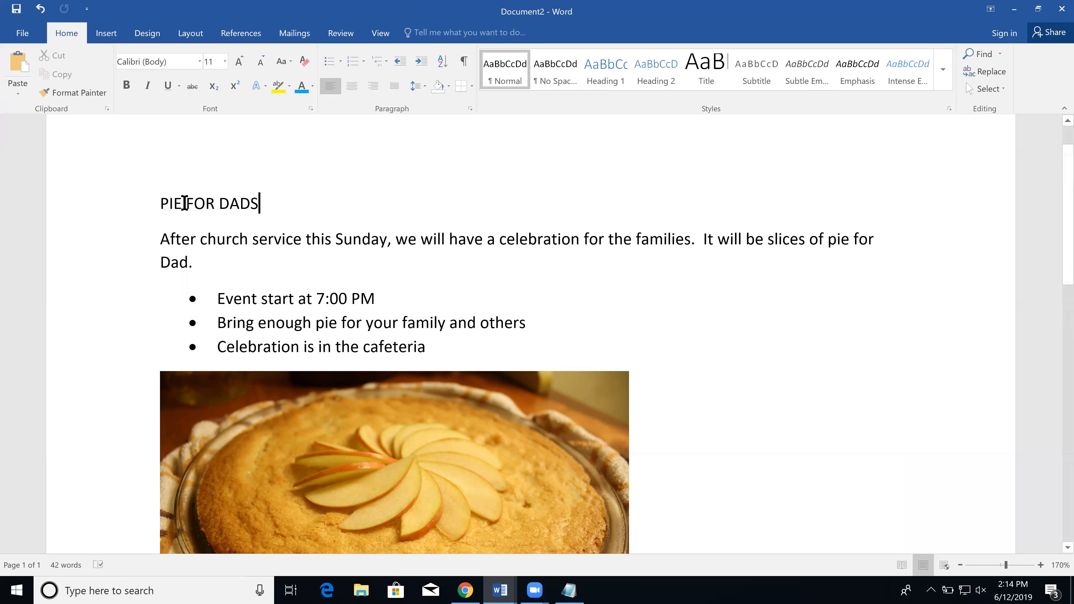
pyautogui.click(139, 204)
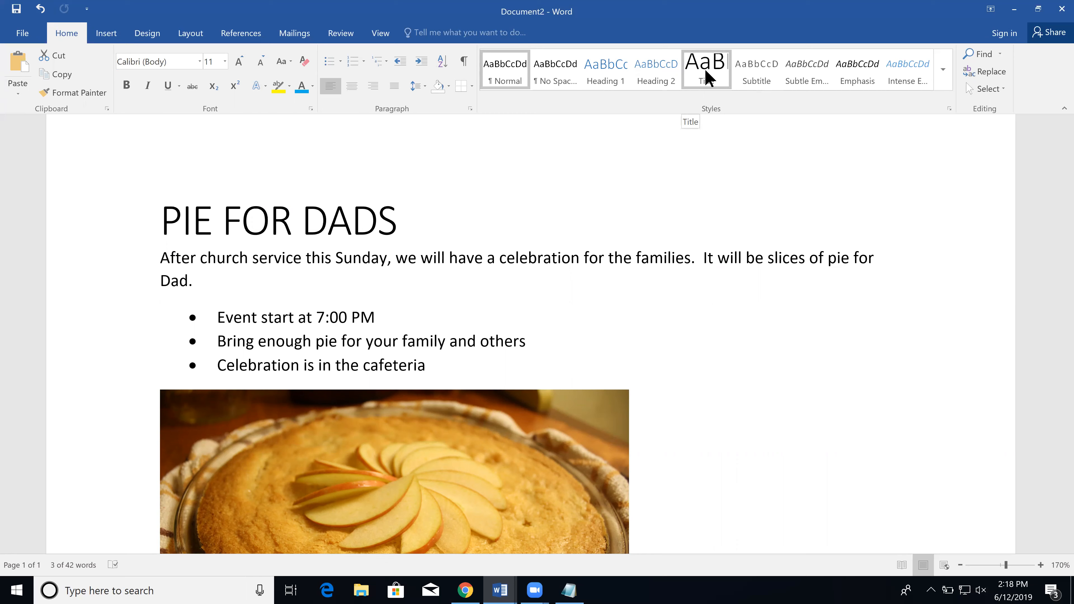
pyautogui.click(709, 79)
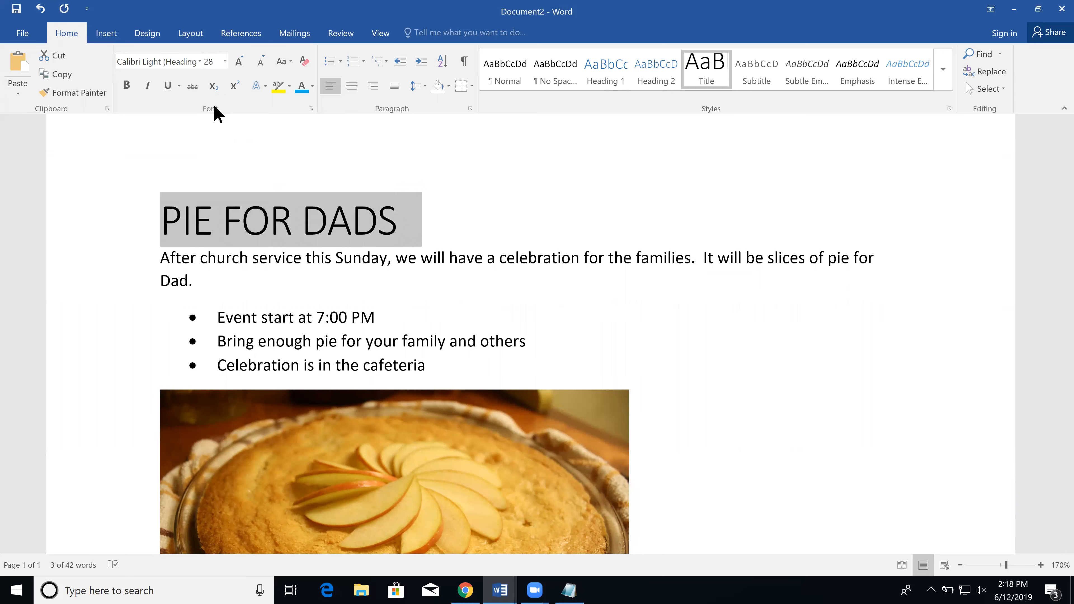
# Color the "PIE FOR DADS" title red, and apply the white text effect with a blue outline to it
pyautogui.click(313, 87)
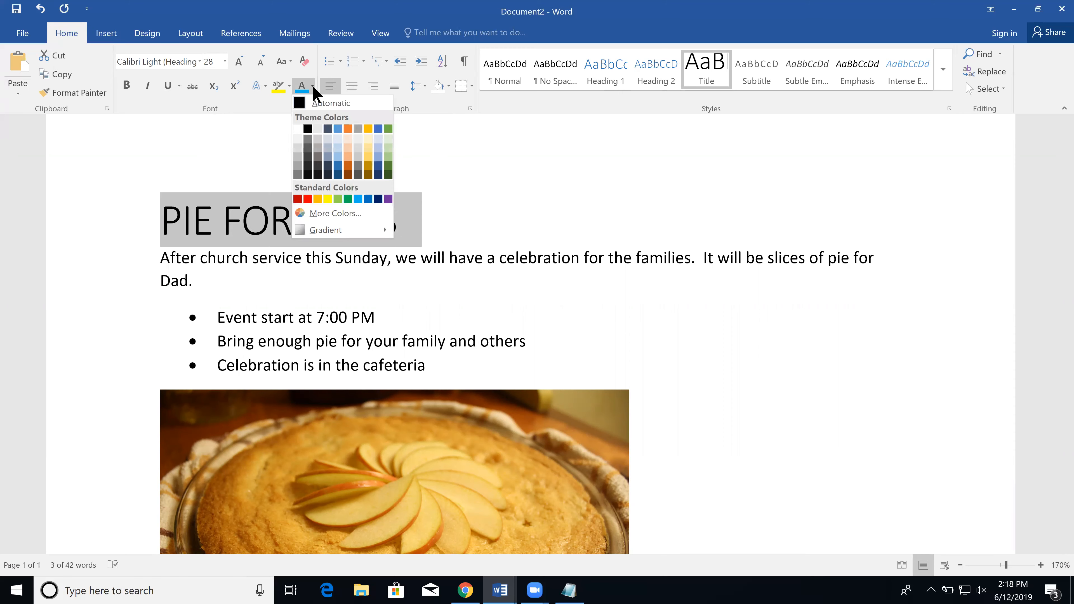
pyautogui.click(307, 199)
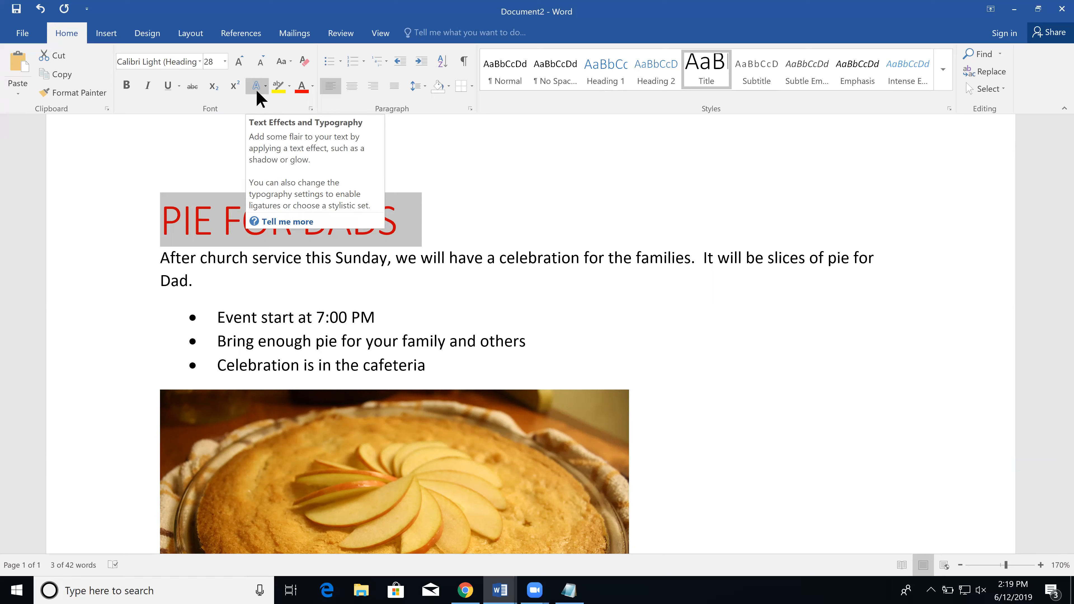
pyautogui.click(266, 87)
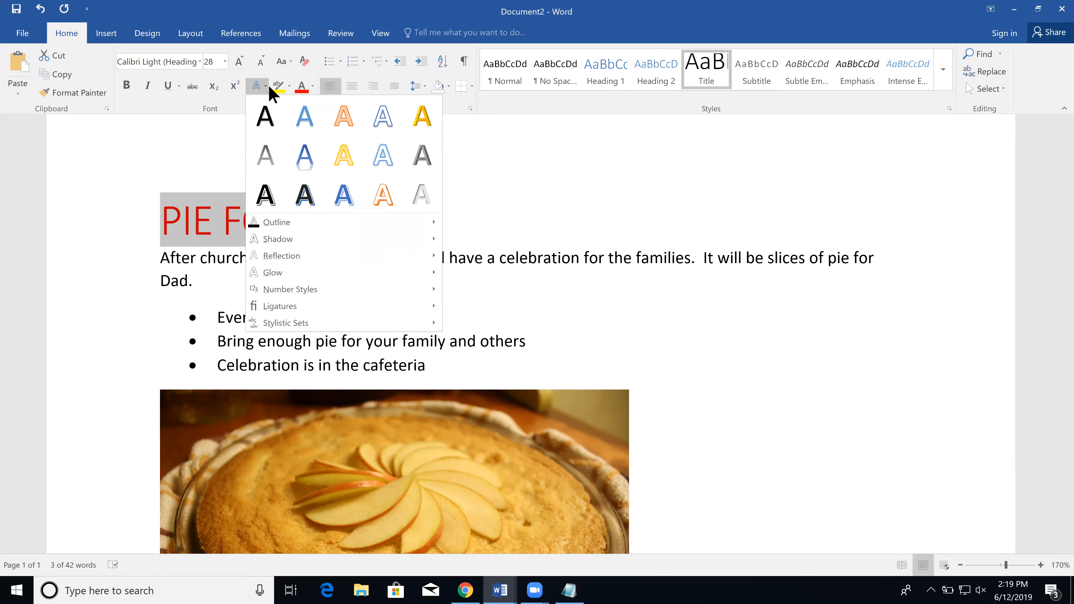
pyautogui.click(383, 122)
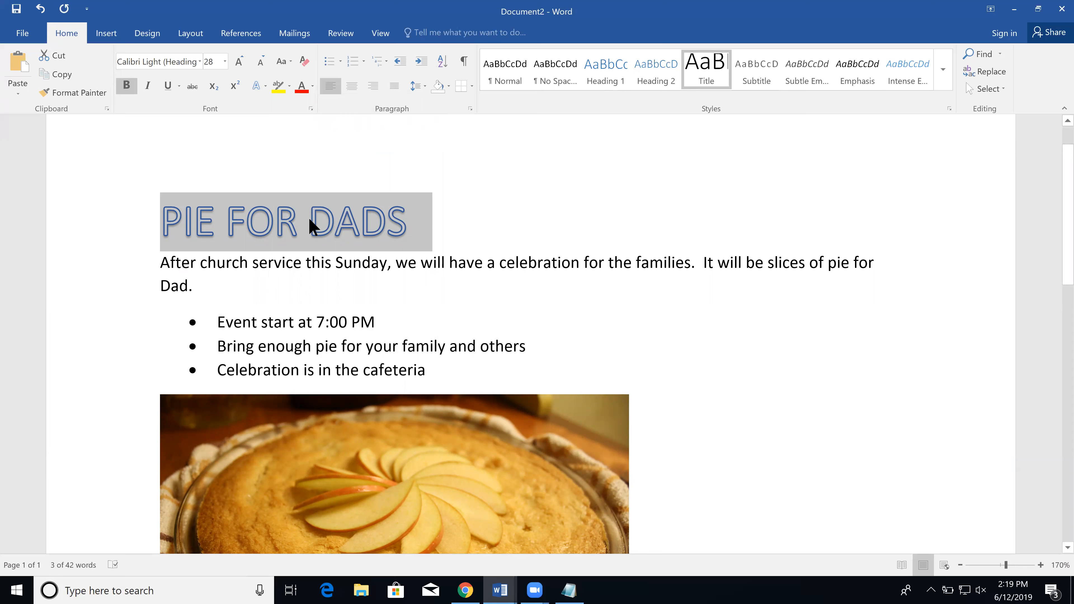
# Edit the first bullet to read "Event starts at 7:00 PM, Sunday 6/16"
pyautogui.click(295, 322)
pyautogui.write('s')
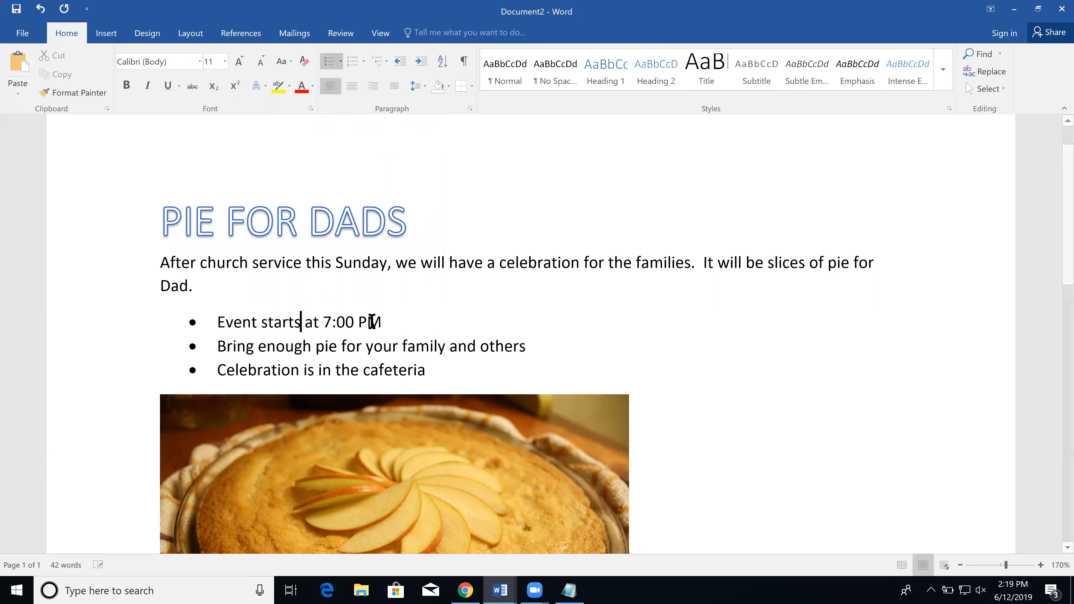
pyautogui.click(393, 321)
pyautogui.write(', Sunday ')
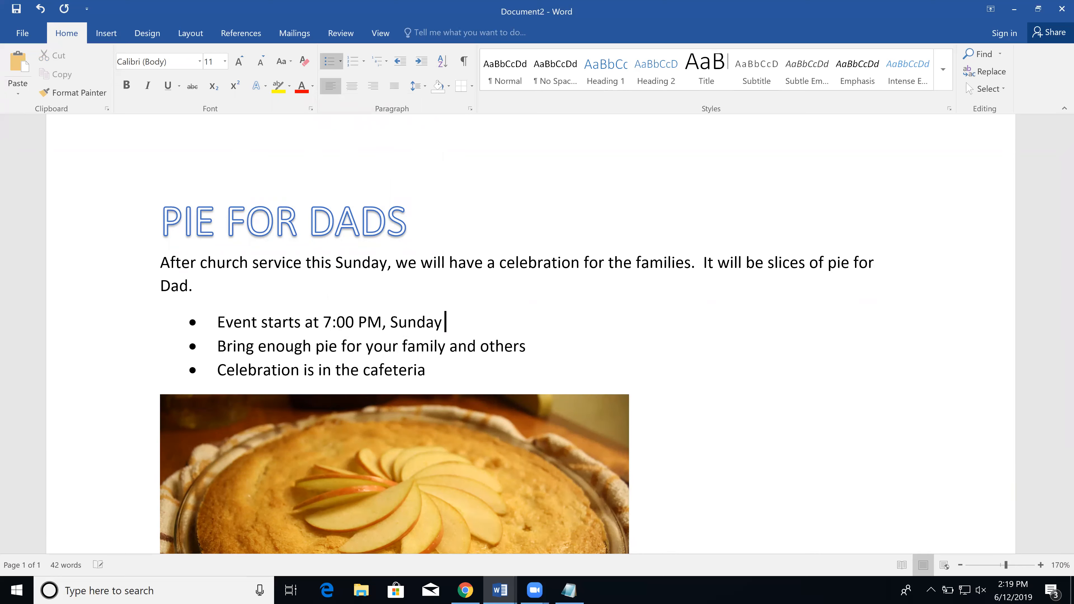
pyautogui.write('6/16')
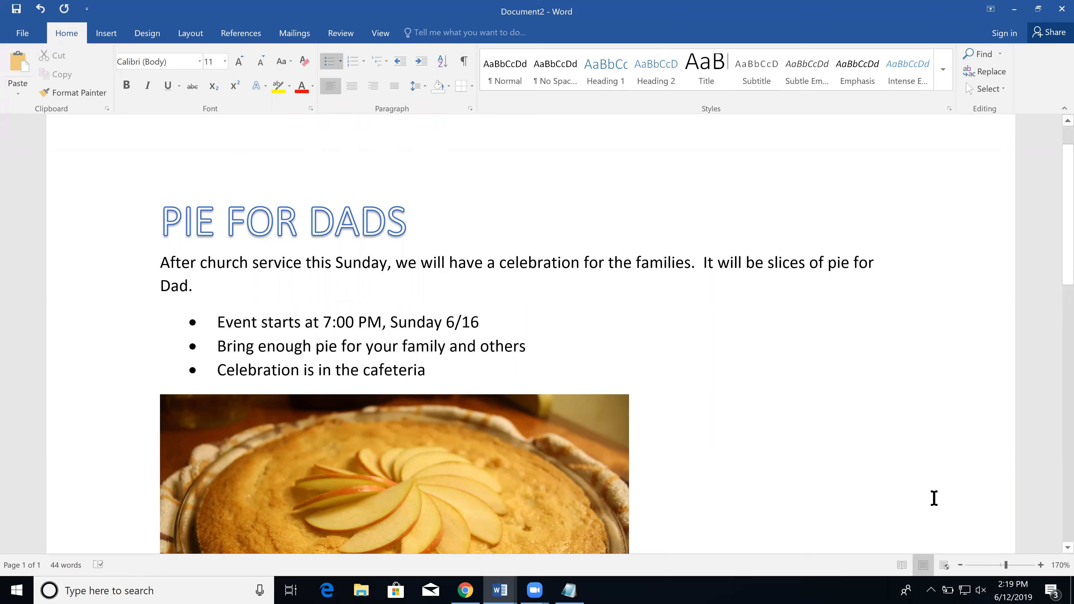
# Check the date in the Windows calendar and return to the end of the first bullet
pyautogui.click(1016, 594)
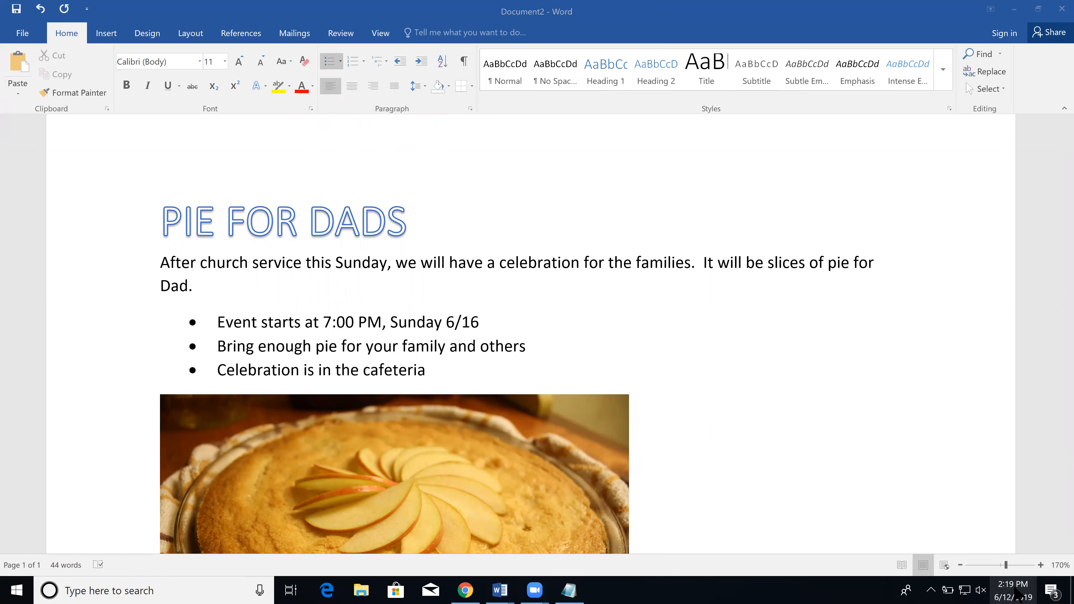
pyautogui.click(1018, 592)
pyautogui.click(484, 322)
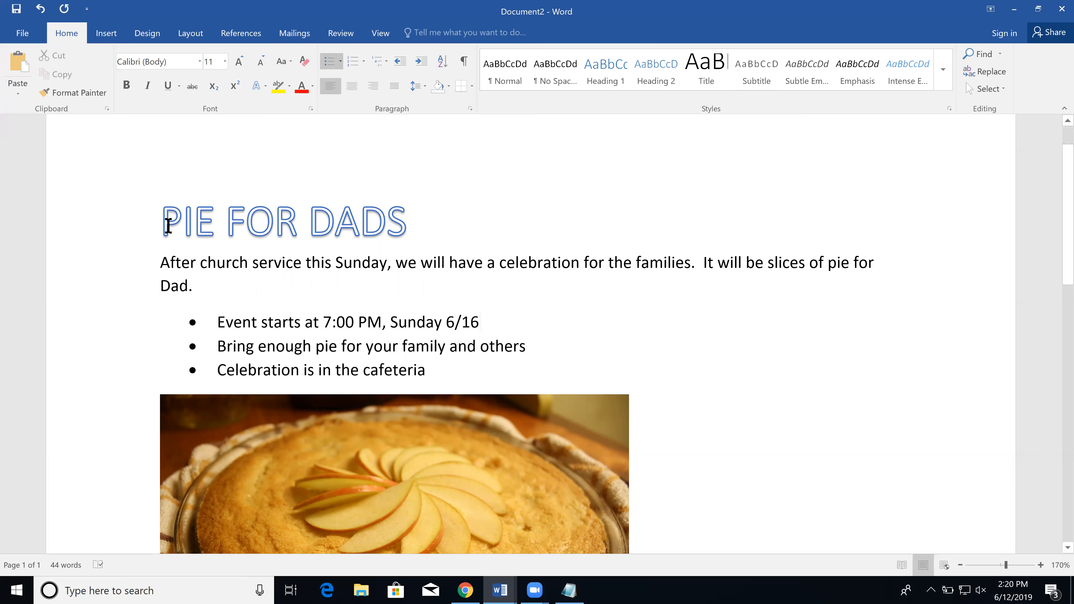
# Try centered and justified alignment on the "PIE FOR DADS" title, and leave the line centered
pyautogui.click(104, 231)
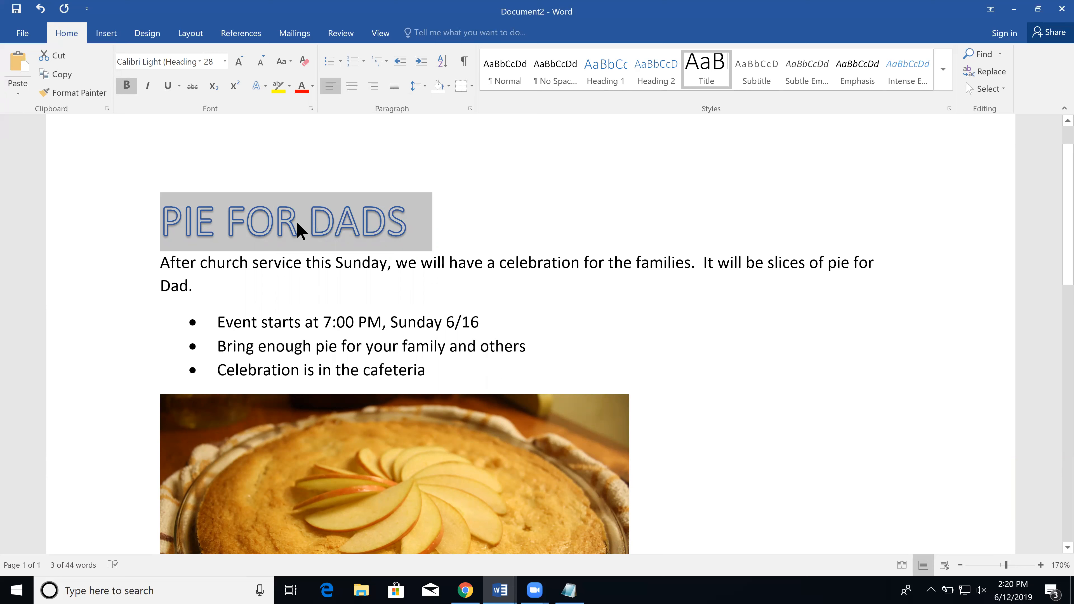
pyautogui.click(380, 221)
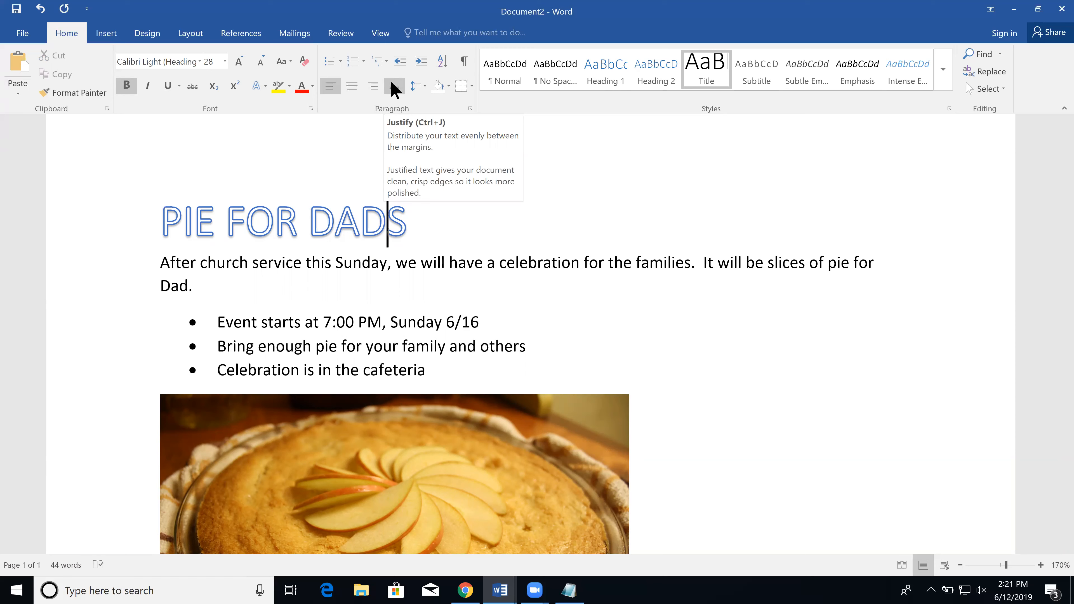
pyautogui.click(355, 89)
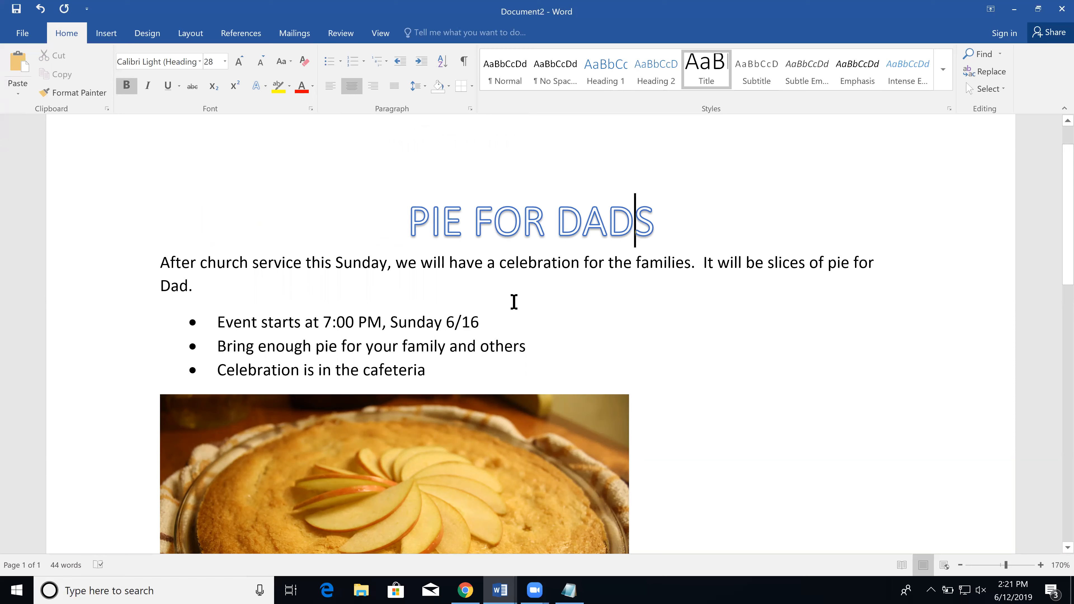
pyautogui.click(393, 88)
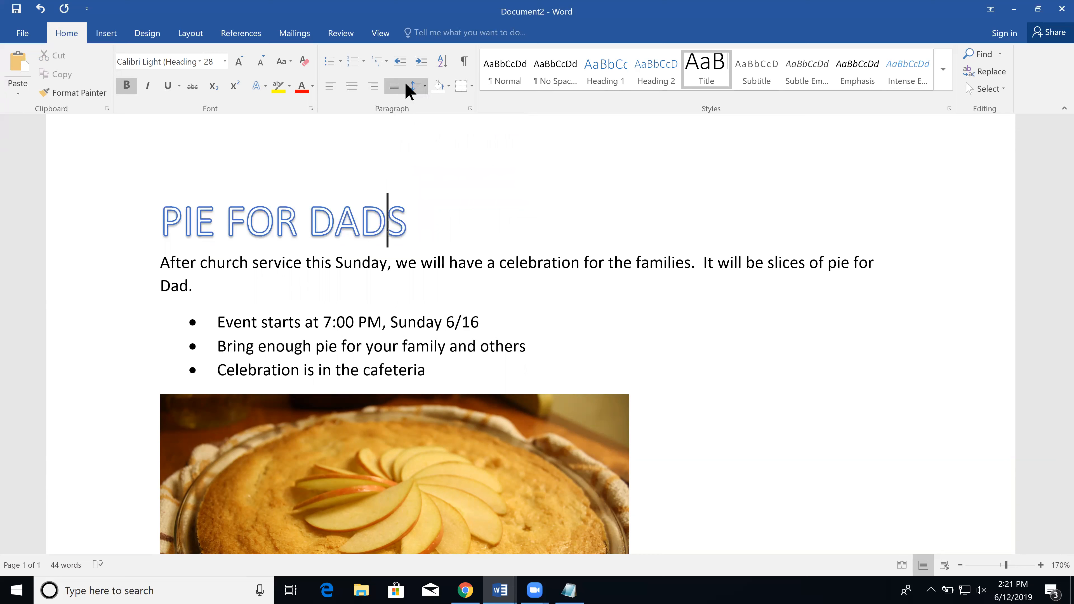
pyautogui.click(398, 89)
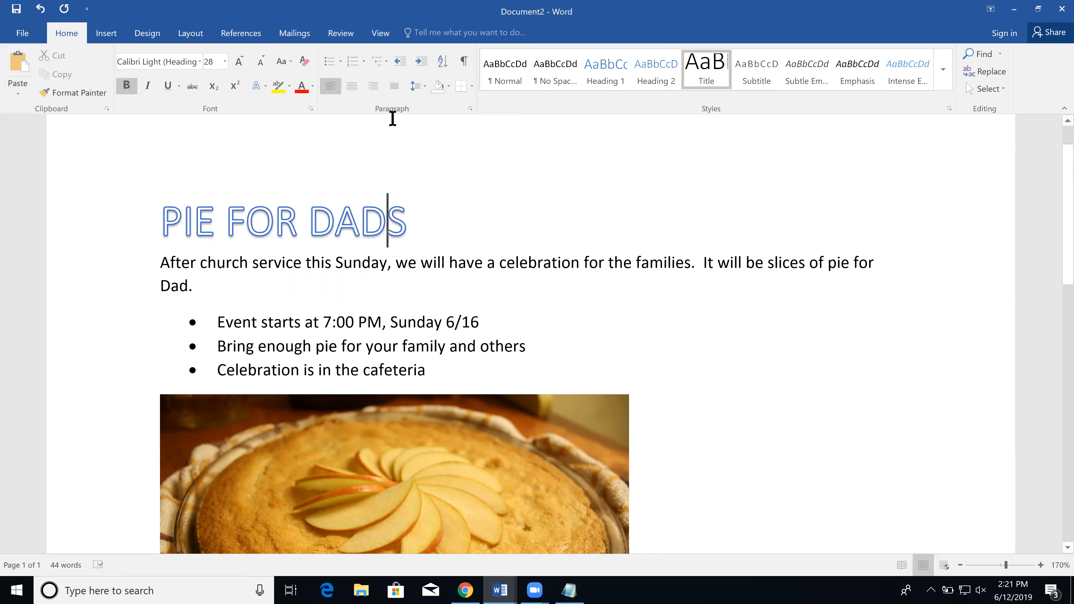
pyautogui.click(394, 88)
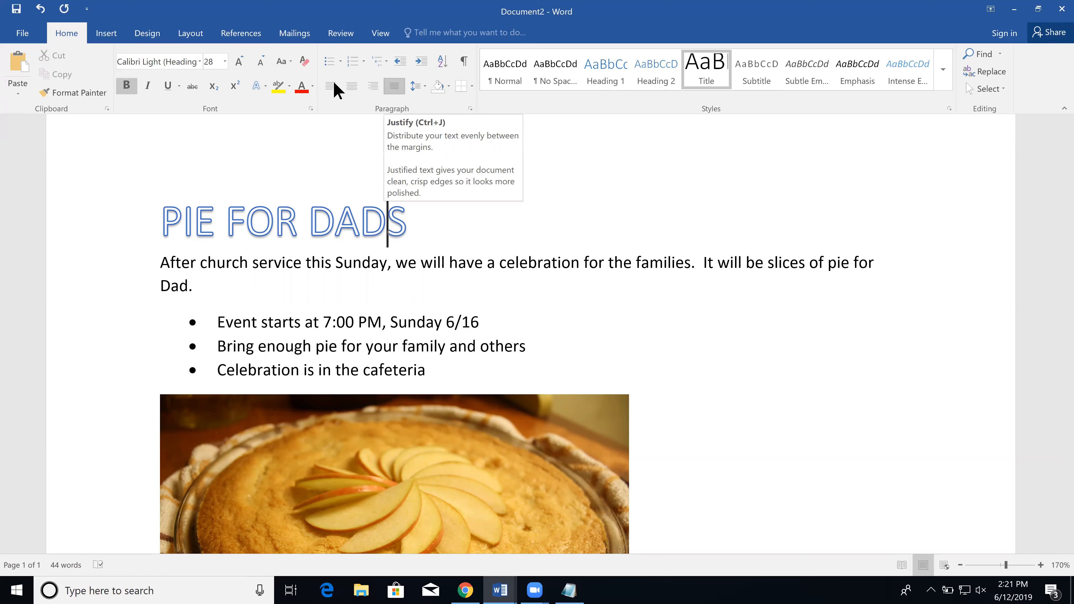
pyautogui.click(358, 85)
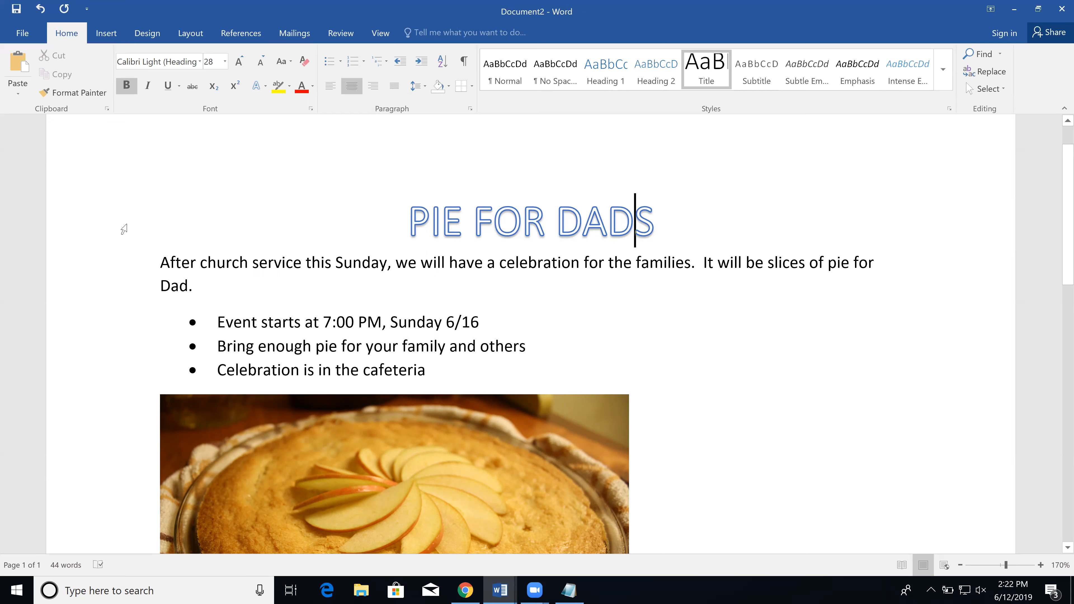
# Highlight the whole "PIE FOR DADS" title in bright green
pyautogui.click(100, 229)
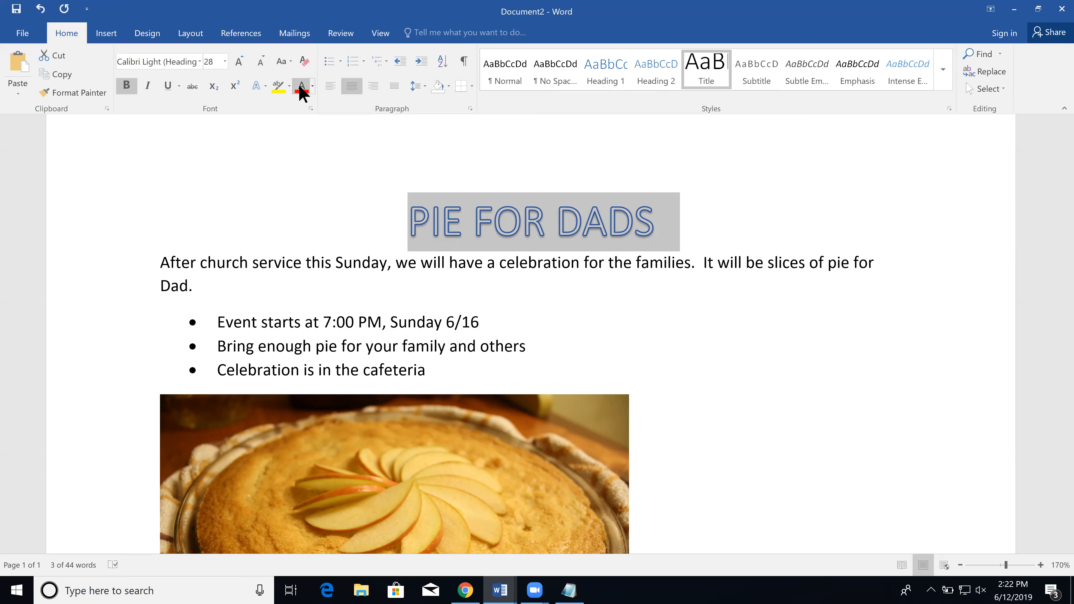
pyautogui.click(290, 85)
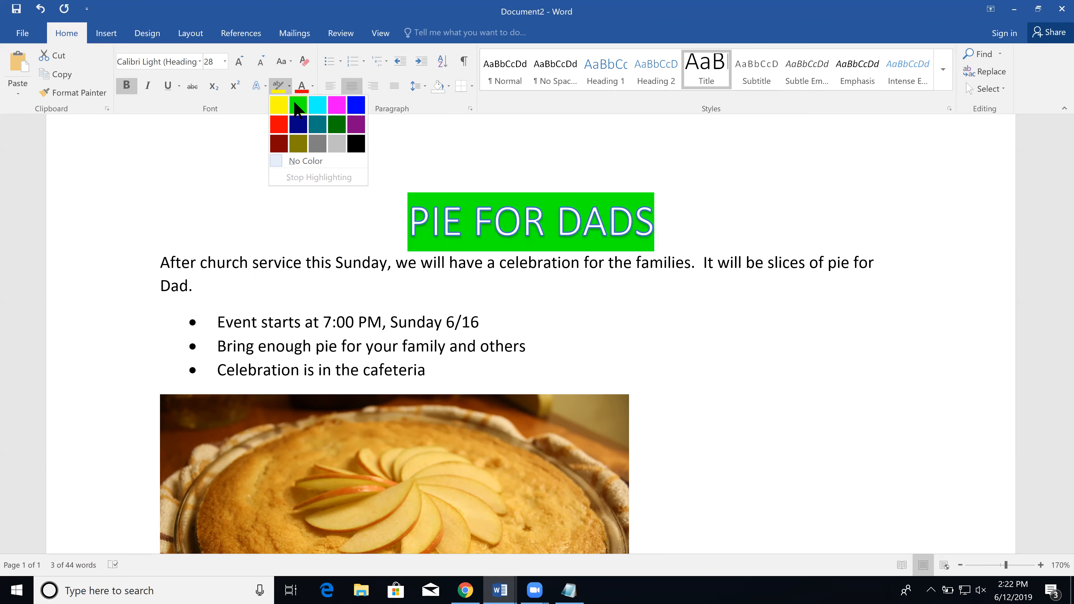
pyautogui.click(297, 109)
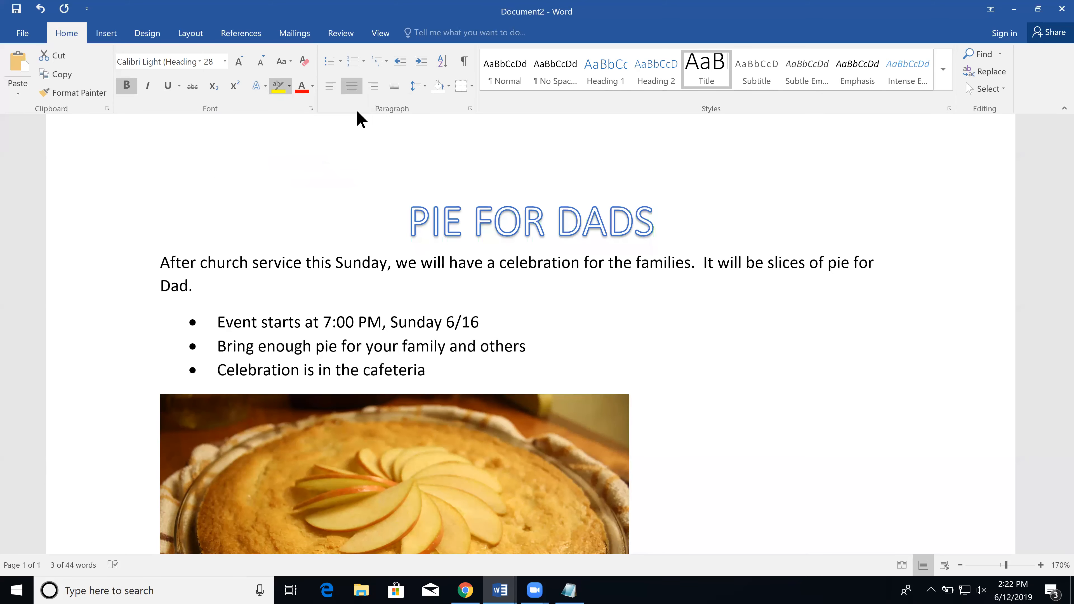
pyautogui.press('Right')
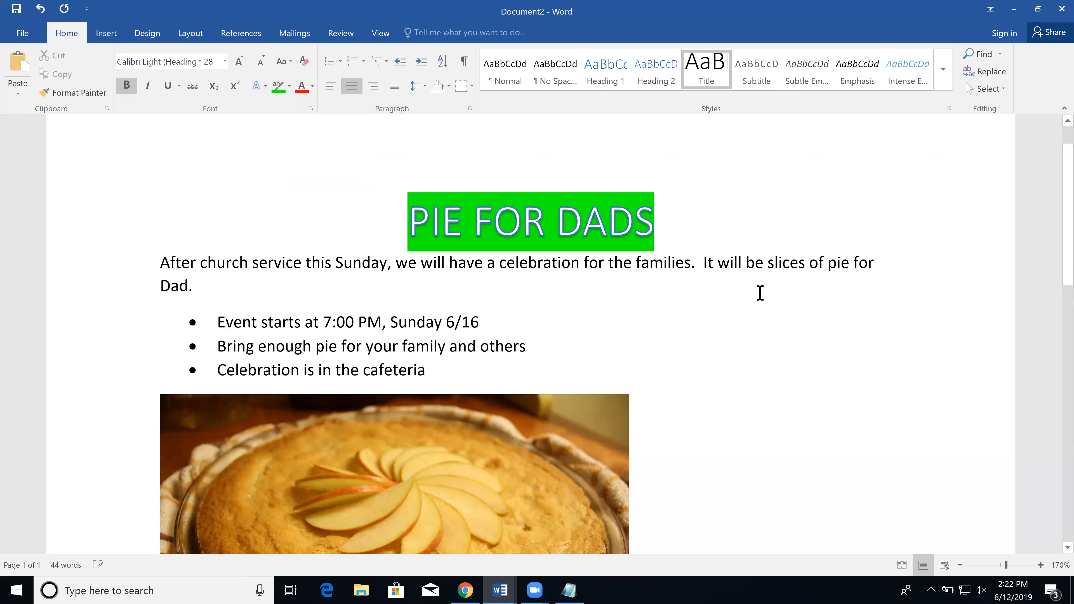
# Delete the words "It will" from the start of the intro paragraph's second sentence
pyautogui.click(778, 273)
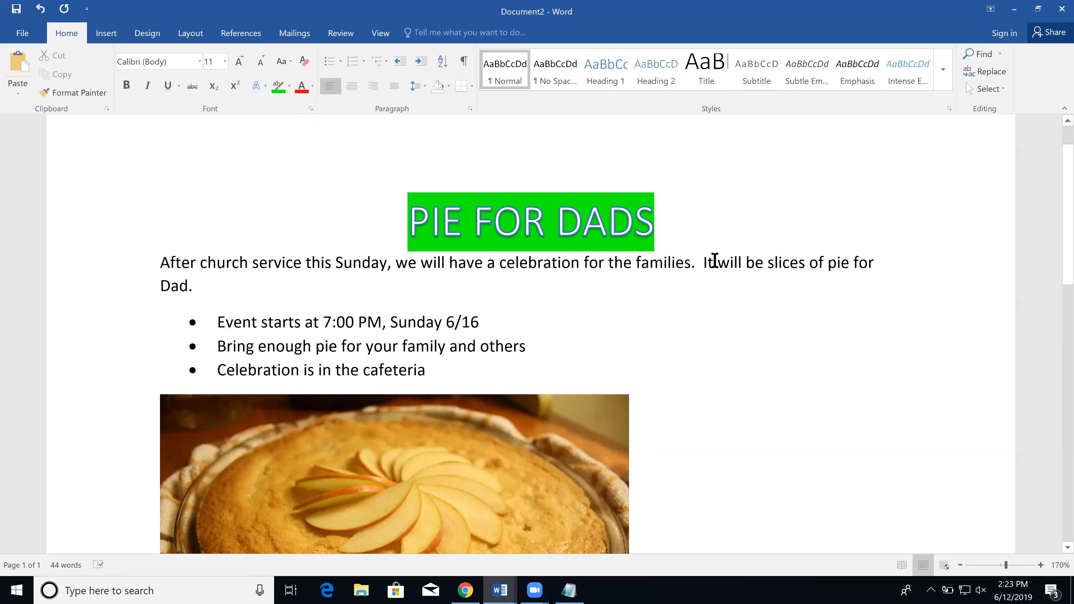
pyautogui.click(706, 263)
pyautogui.press('BackSpace')
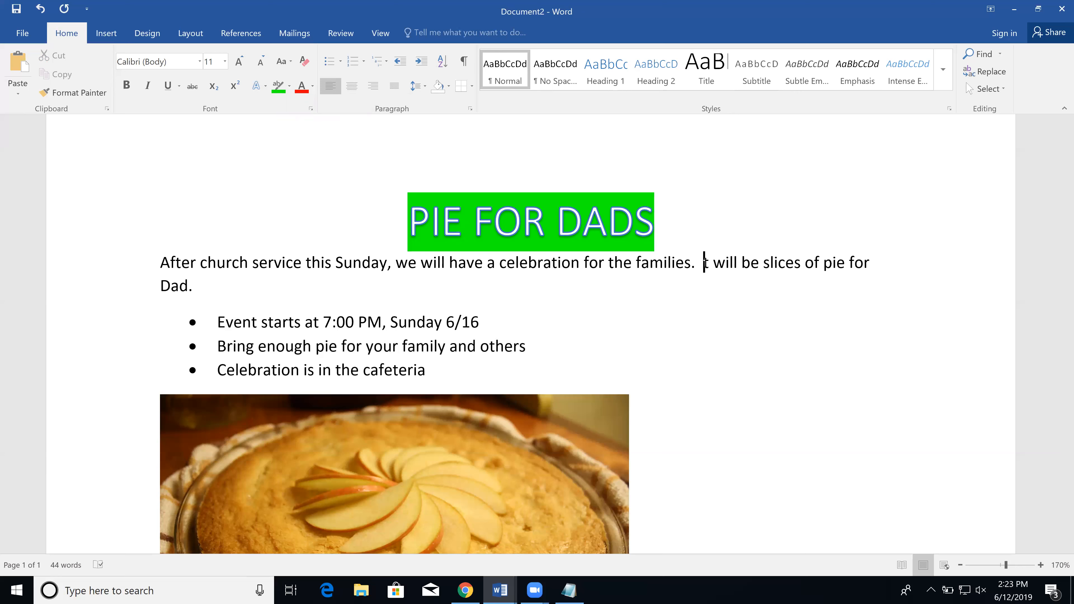
pyautogui.click(741, 262)
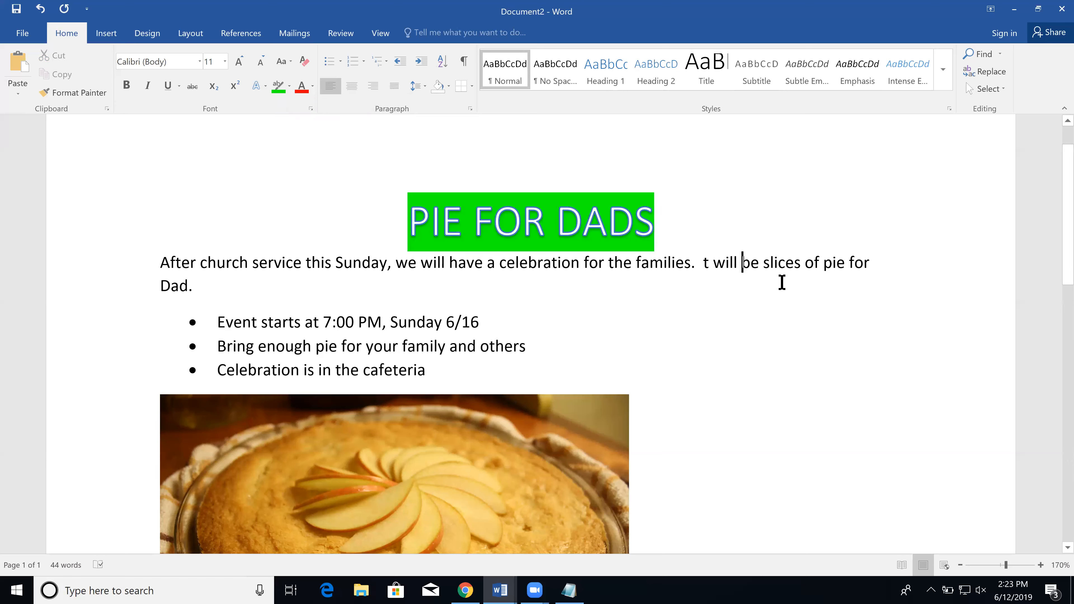
pyautogui.press('BackSpace')
pyautogui.press('BackSpace')
pyautogui.press('BackSpace')
pyautogui.press('BackSpace')
pyautogui.press('BackSpace')
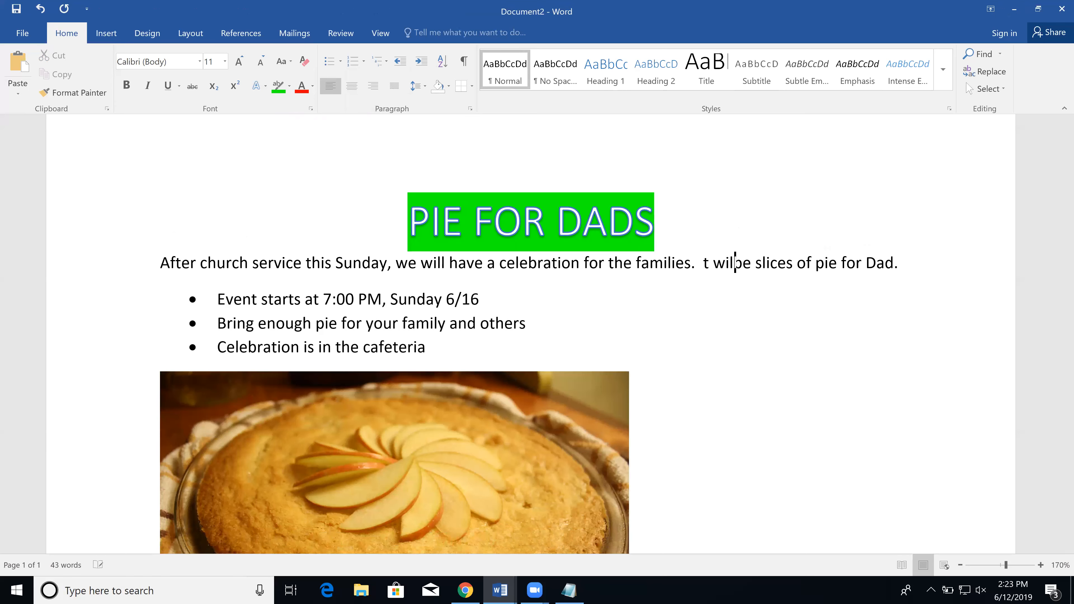
pyautogui.press('BackSpace')
pyautogui.press('BackSpace')
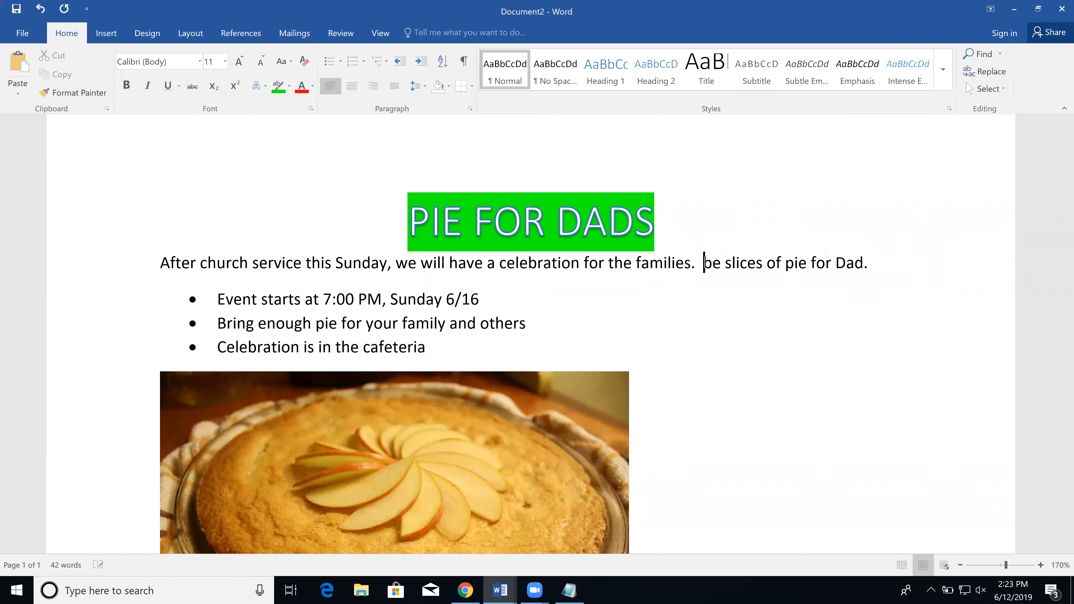
# Replace "be" in the second sentence so that it reads "We will have slices of pie for Dad."
pyautogui.write('We wil ')
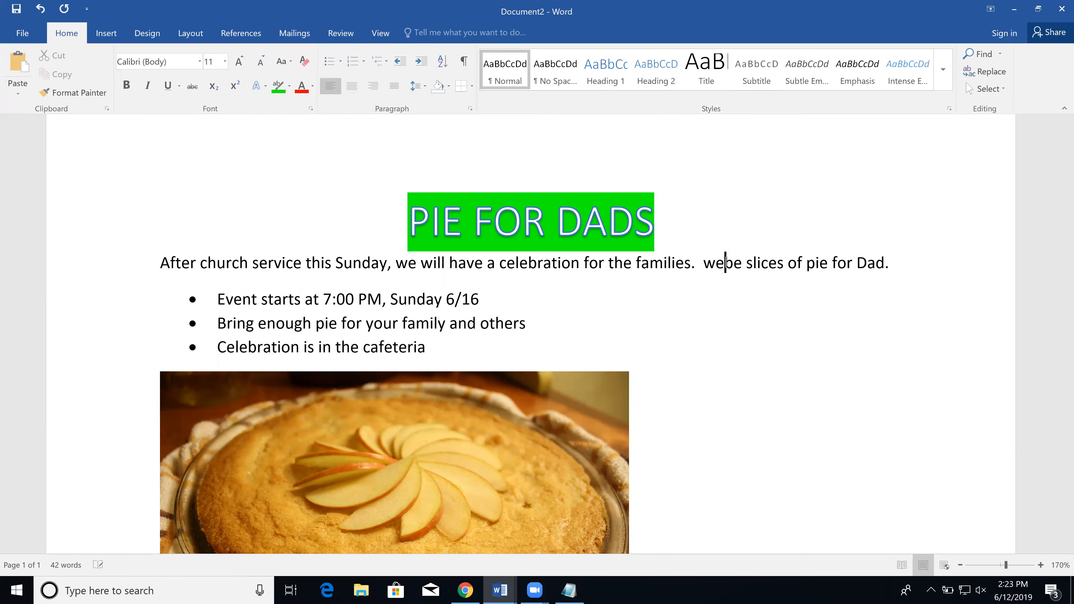
pyautogui.write('have')
pyautogui.press('Delete')
pyautogui.press('Delete')
pyautogui.press('Delete')
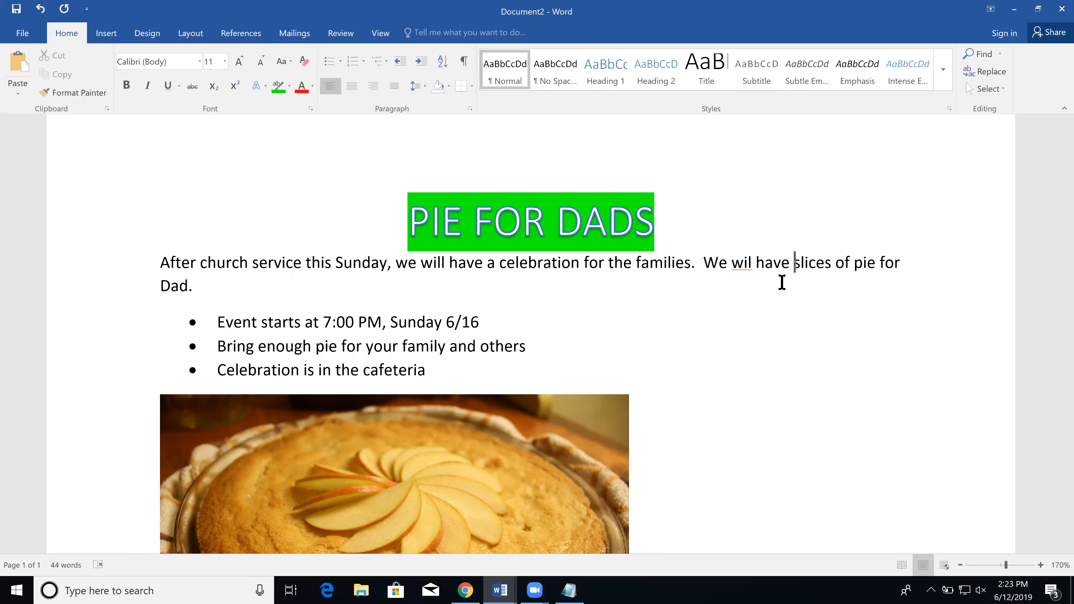
pyautogui.click(237, 290)
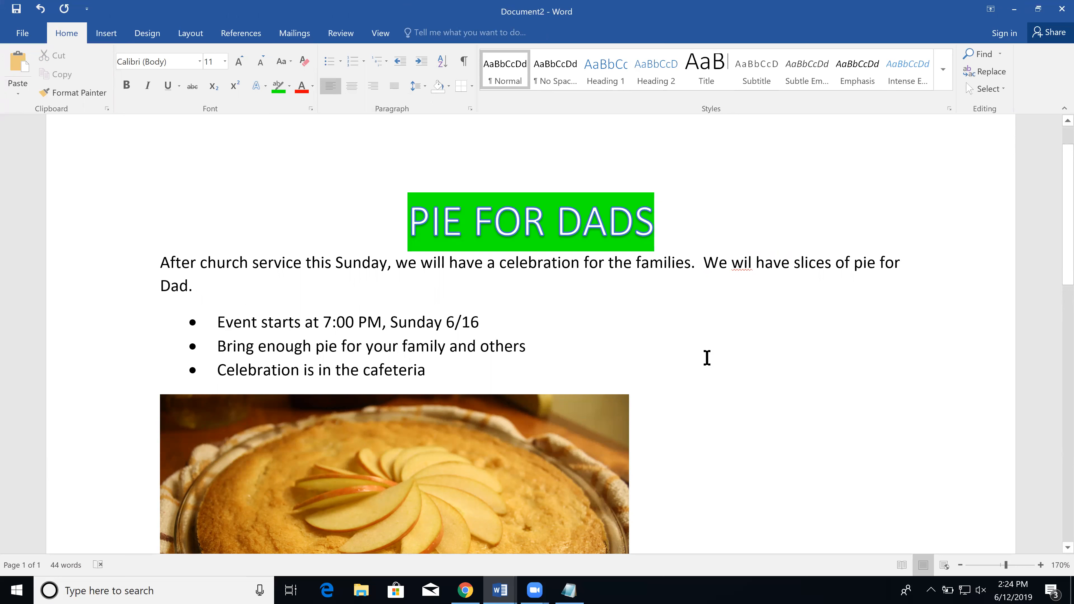
pyautogui.click(753, 265)
pyautogui.write('l')
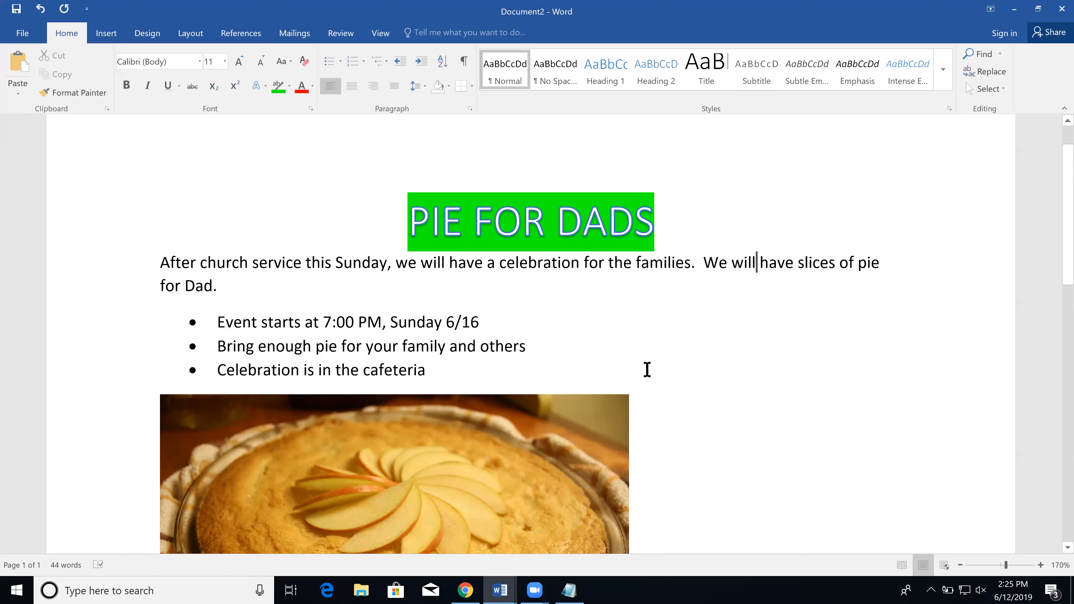
# Make "7:00 PM, Sunday 6/16" in the first bullet bold, italic and underlined
pyautogui.scroll(-1, 593, 339)
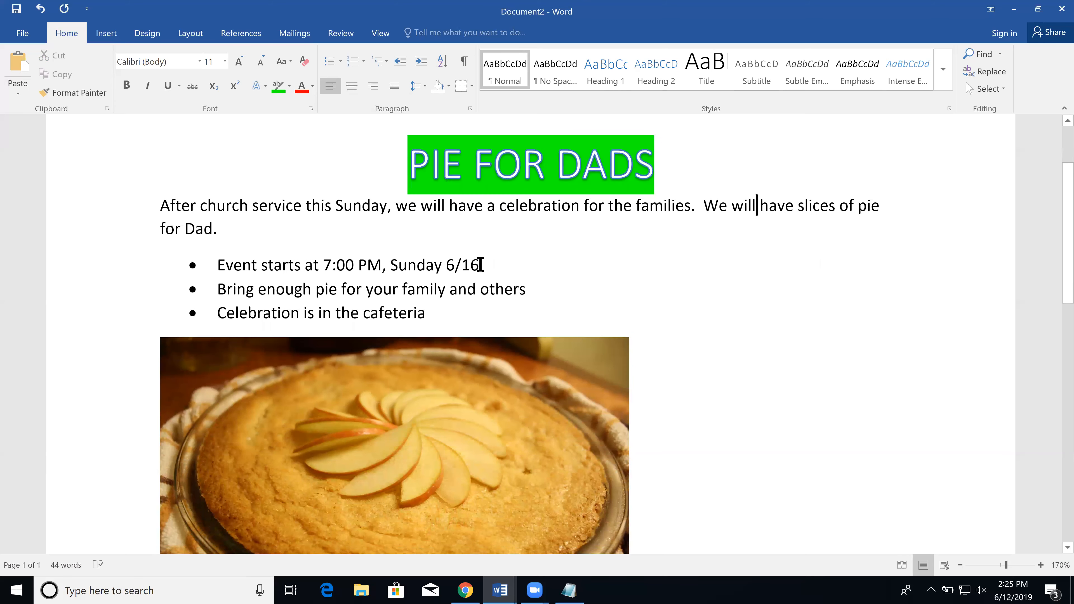
pyautogui.moveTo(481, 265); pyautogui.dragTo(324, 265)
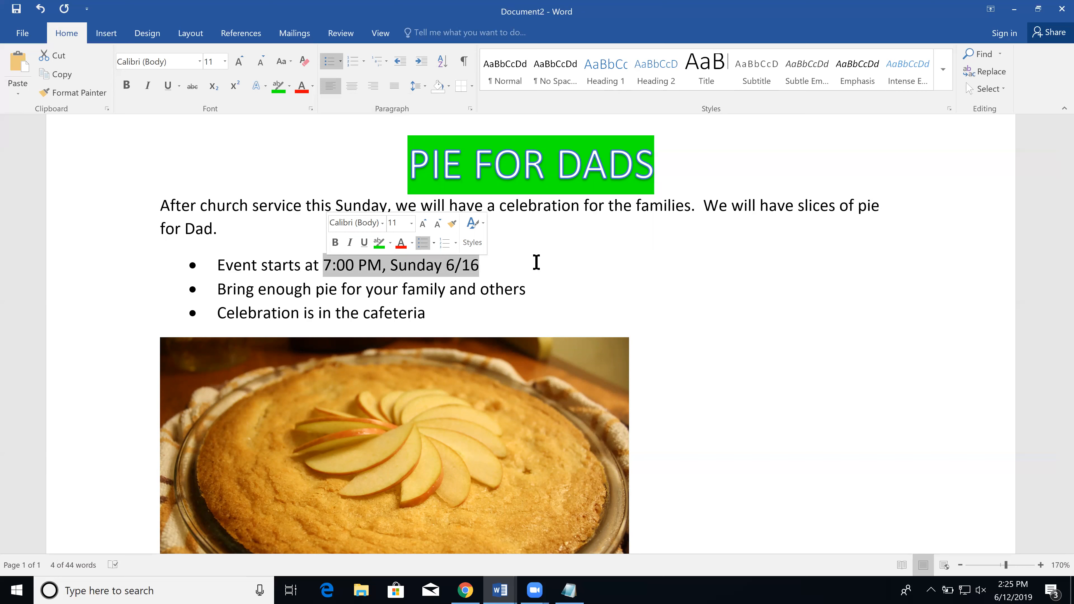
pyautogui.click(507, 264)
pyautogui.moveTo(470, 263); pyautogui.dragTo(327, 273)
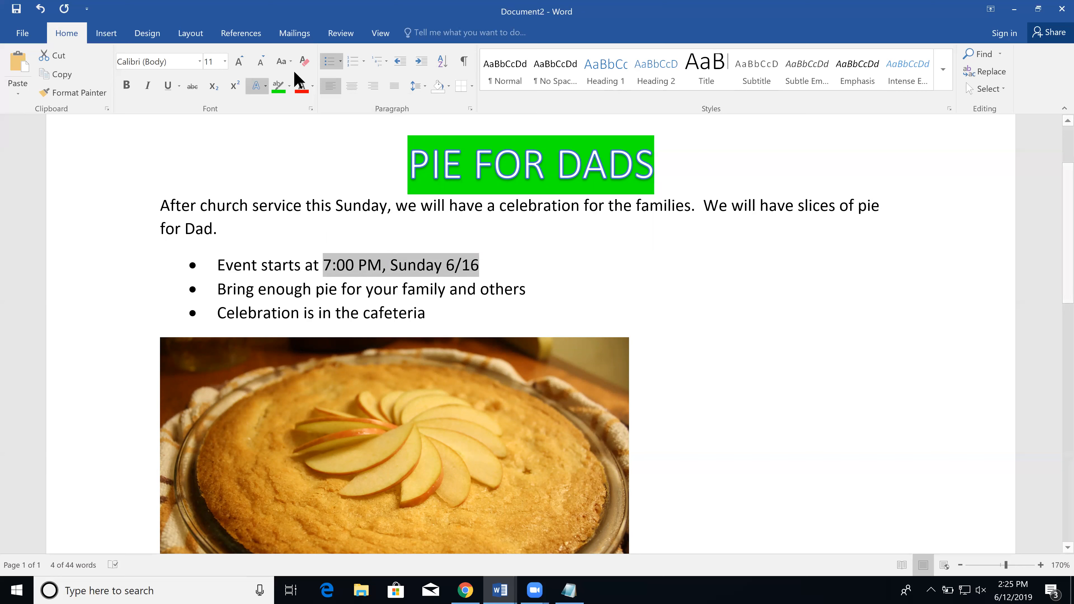
pyautogui.click(127, 89)
pyautogui.click(147, 88)
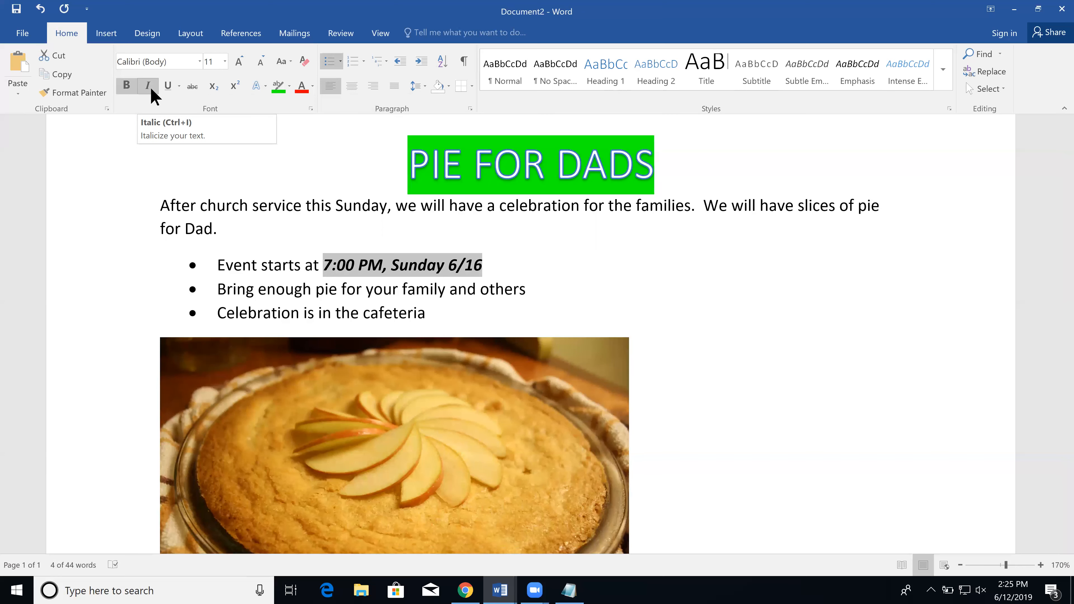
pyautogui.click(168, 86)
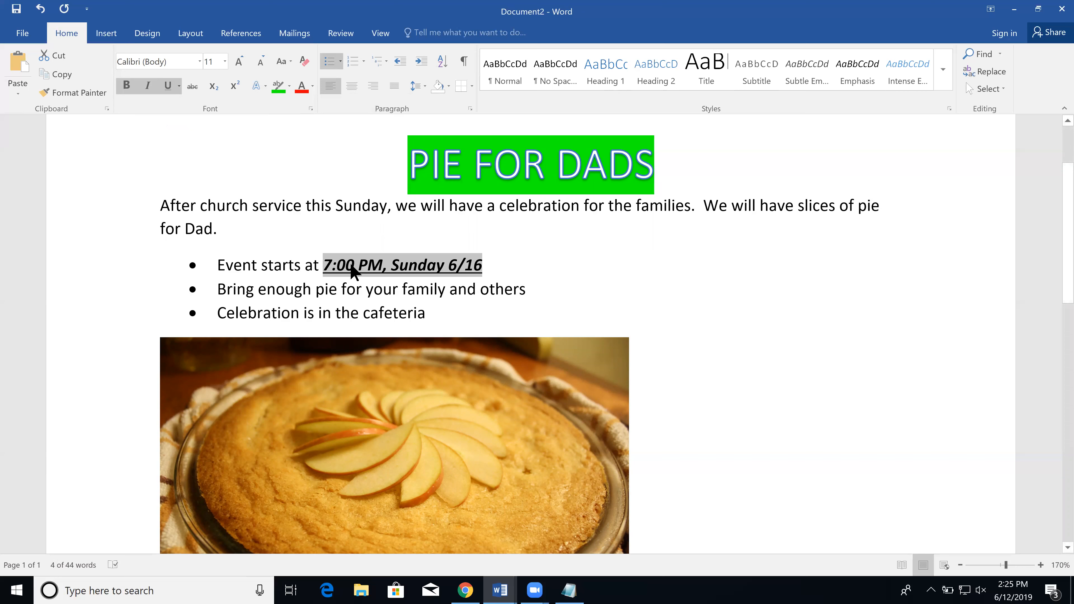
# Reselect "7:00 PM, Sunday 6/16" in the first bullet, view the commands offered for it, and dismiss them without choosing any
pyautogui.click(487, 264)
pyautogui.moveTo(484, 266); pyautogui.dragTo(323, 271)
pyautogui.click(487, 265)
pyautogui.moveTo(485, 266); pyautogui.dragTo(323, 273)
pyautogui.rightClick(447, 267)
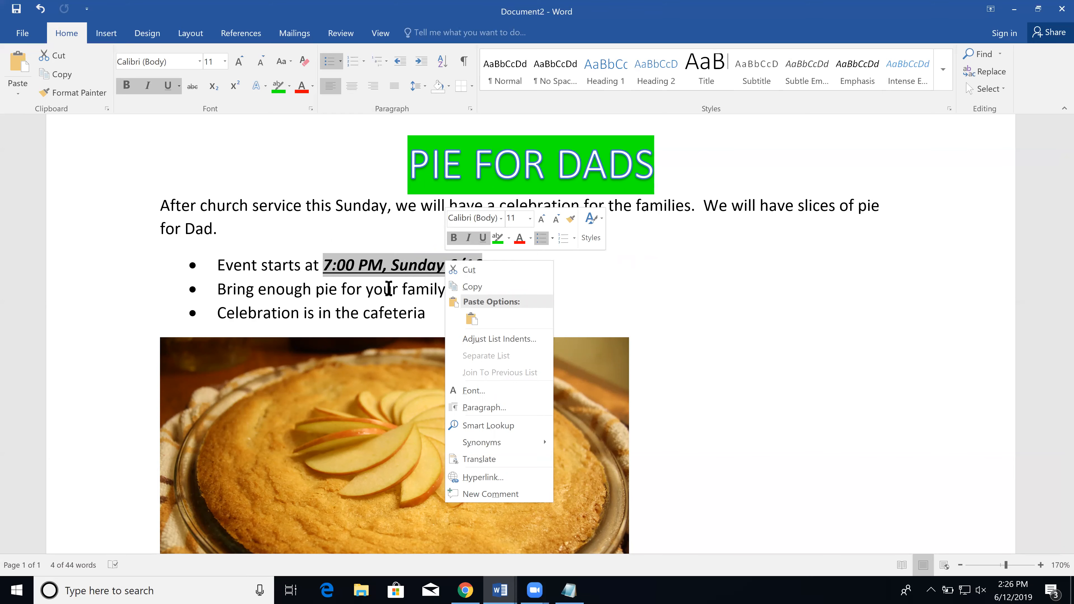
pyautogui.press('Escape')
pyautogui.click(552, 321)
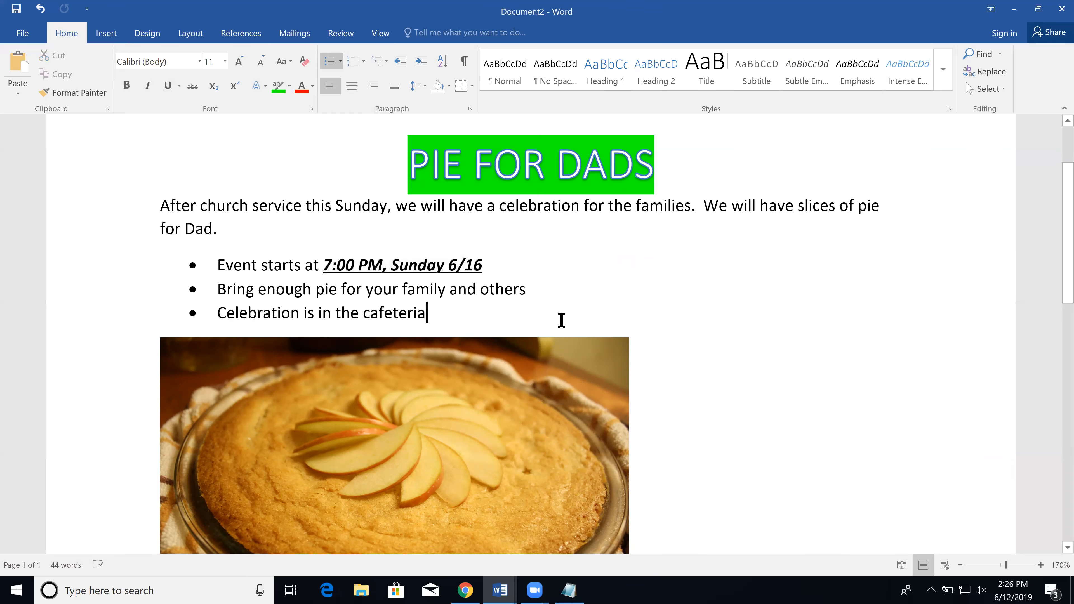
# Center the pie picture below the bullet list
pyautogui.scroll(-2, 576, 313)
pyautogui.scroll(-3, 577, 313)
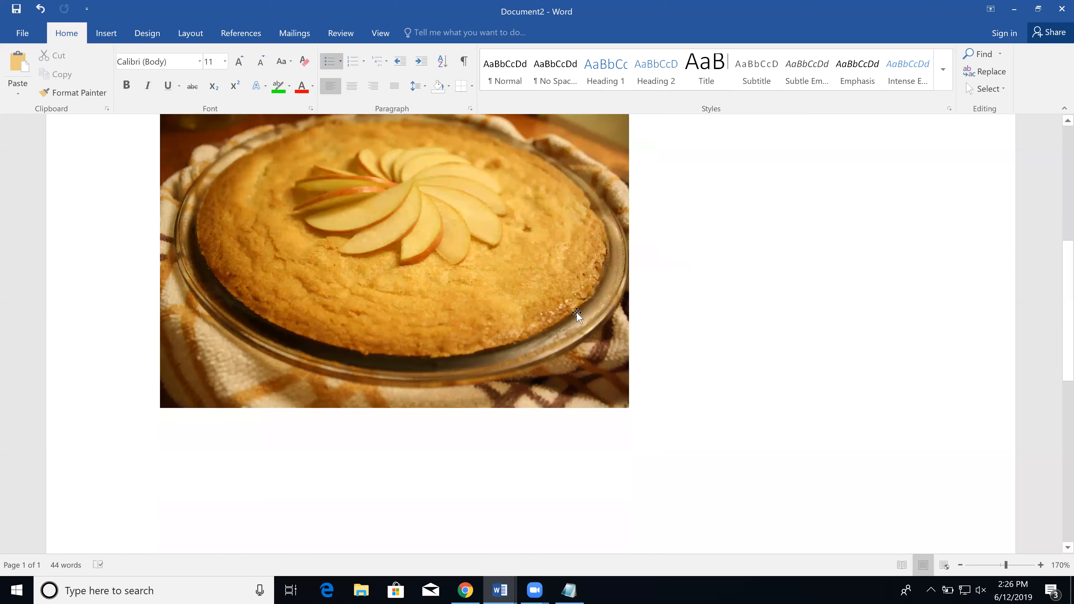
pyautogui.scroll(3, 576, 312)
pyautogui.scroll(3, 451, 296)
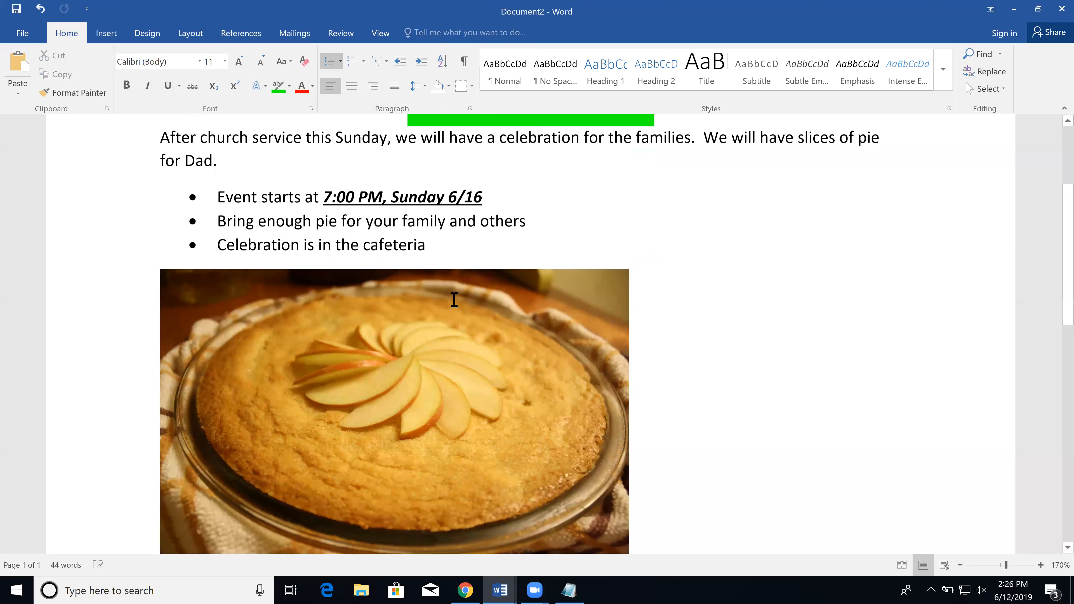
pyautogui.click(400, 410)
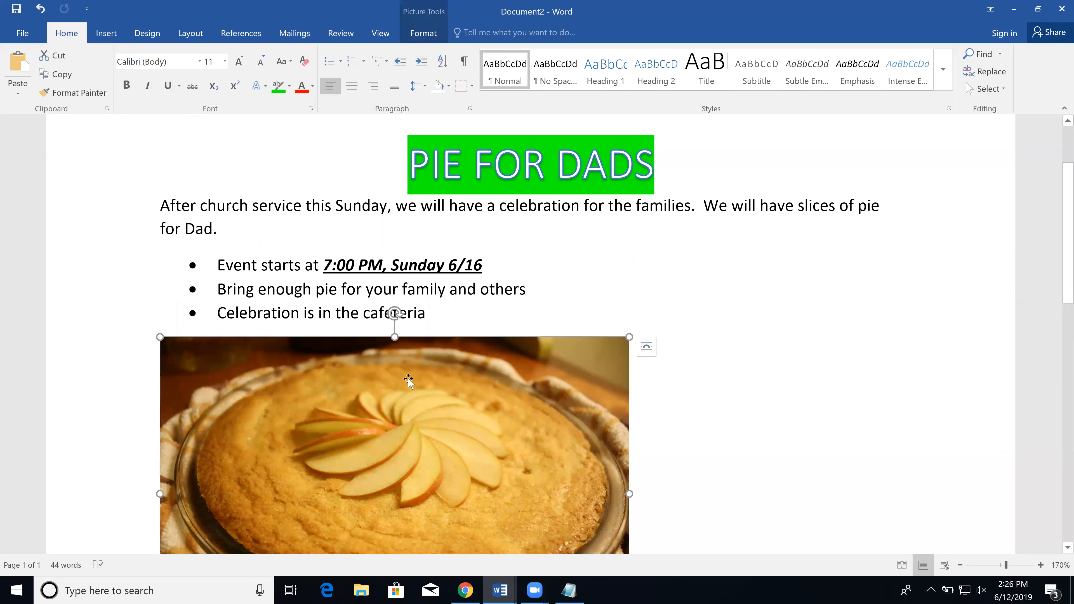
pyautogui.click(352, 87)
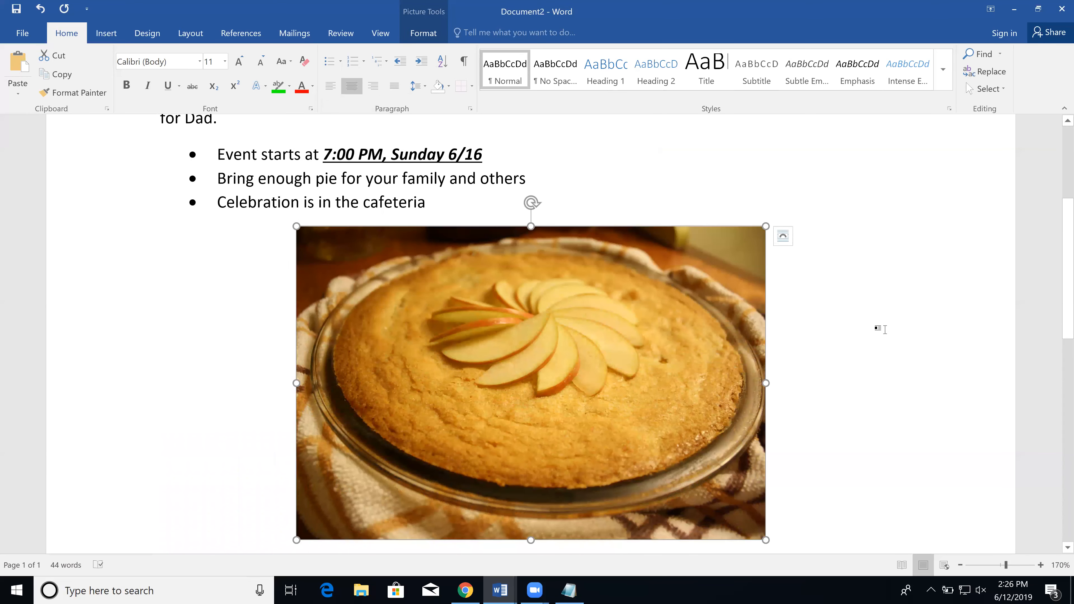
pyautogui.scroll(1, 881, 330)
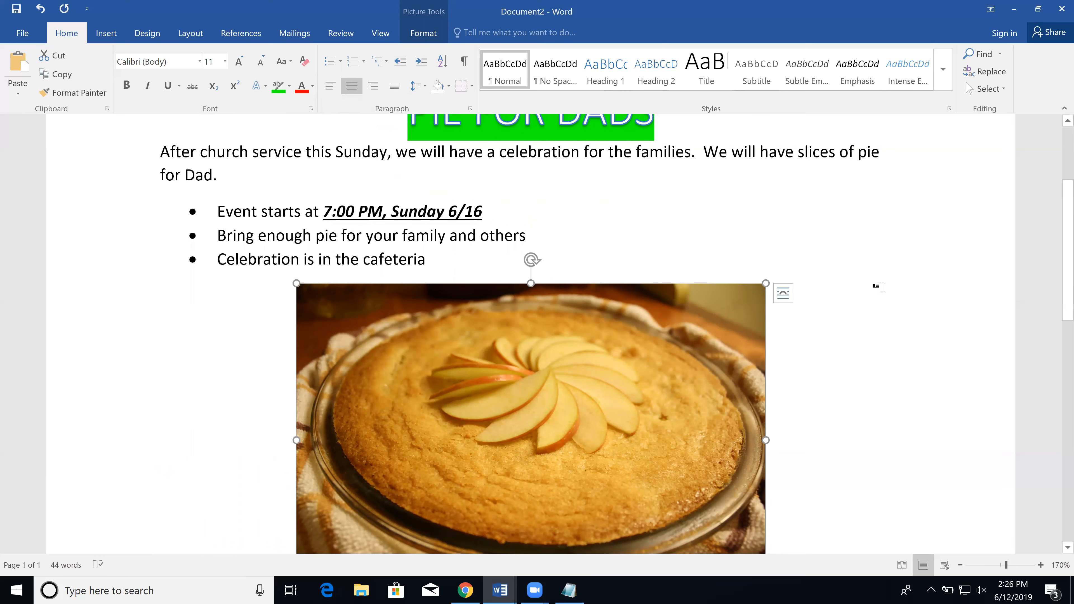
pyautogui.scroll(1, 882, 287)
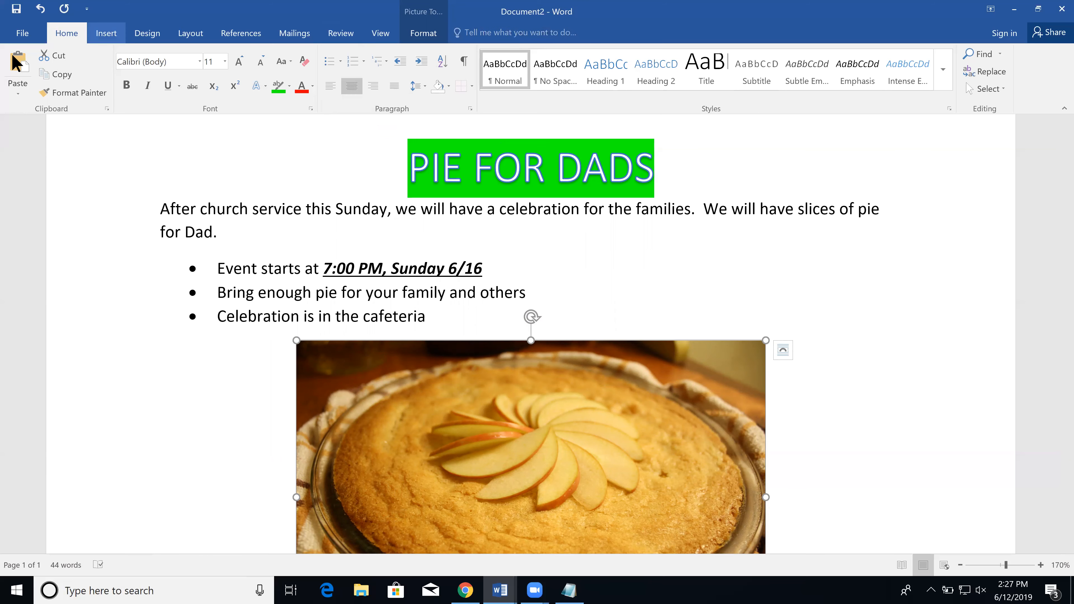
# Save the document as PIE FOR DADS.docx in the Documents folder
pyautogui.click(23, 35)
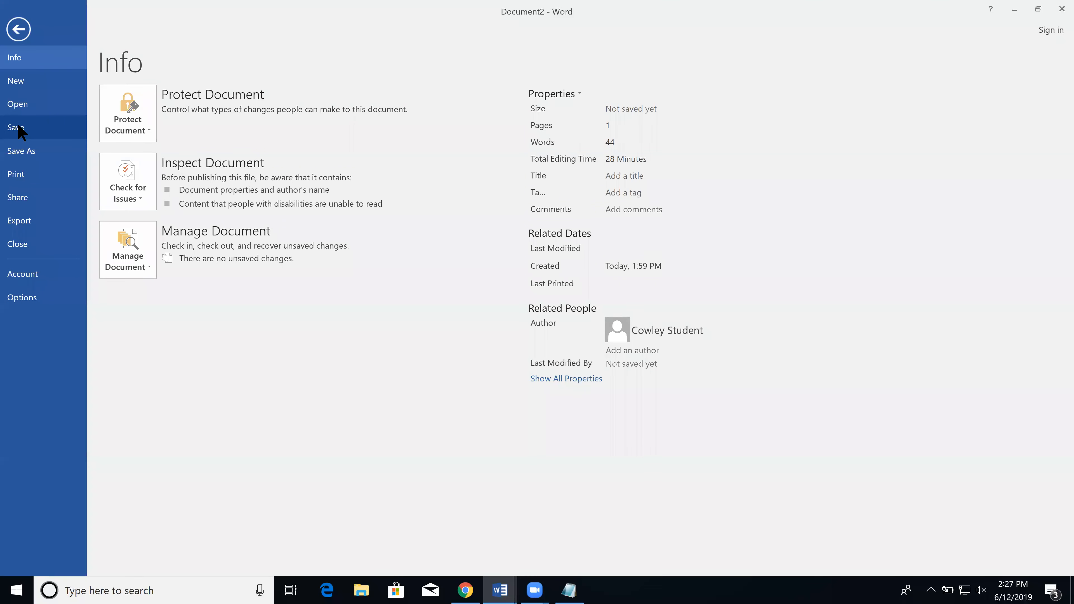
pyautogui.click(18, 128)
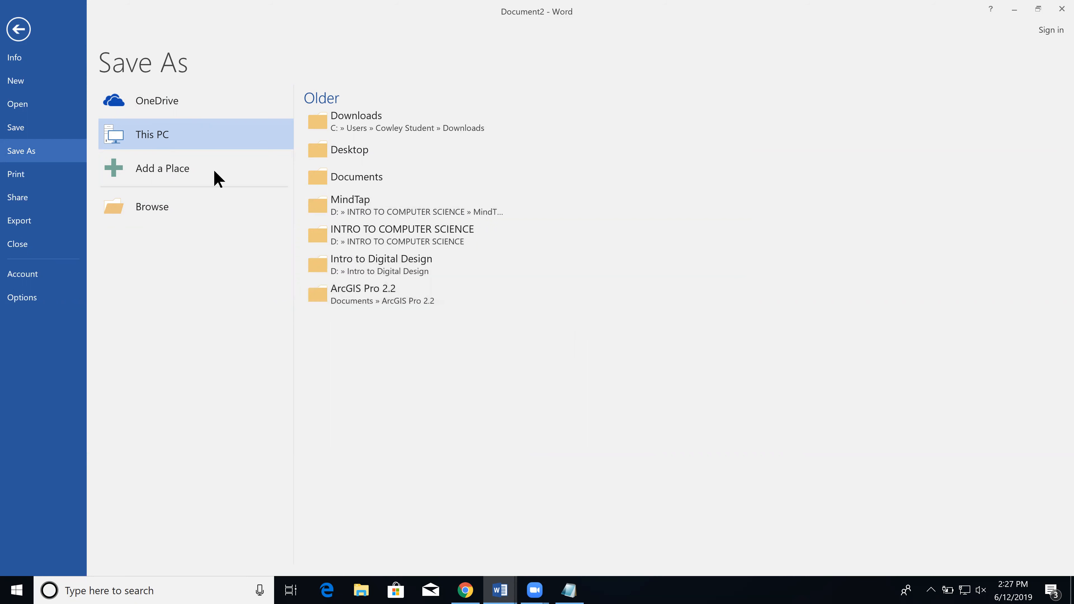
pyautogui.click(158, 214)
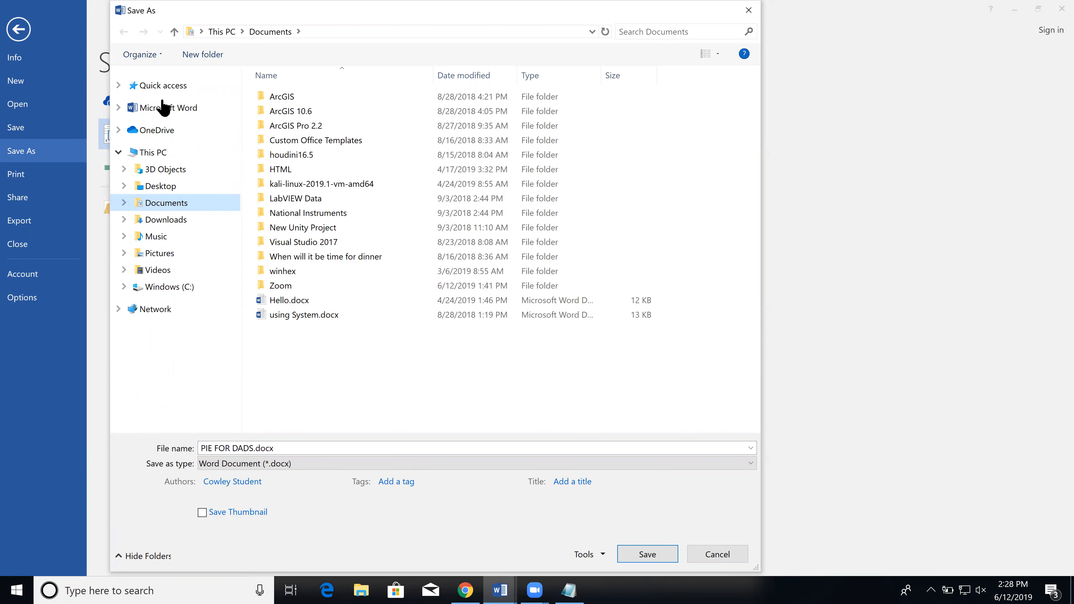
pyautogui.click(119, 85)
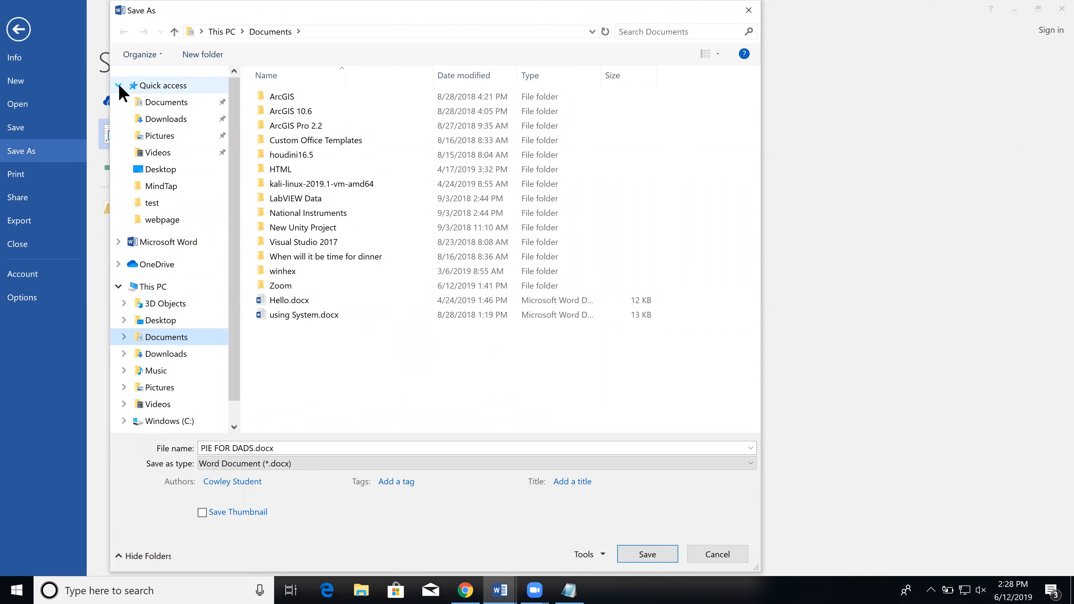
pyautogui.click(169, 105)
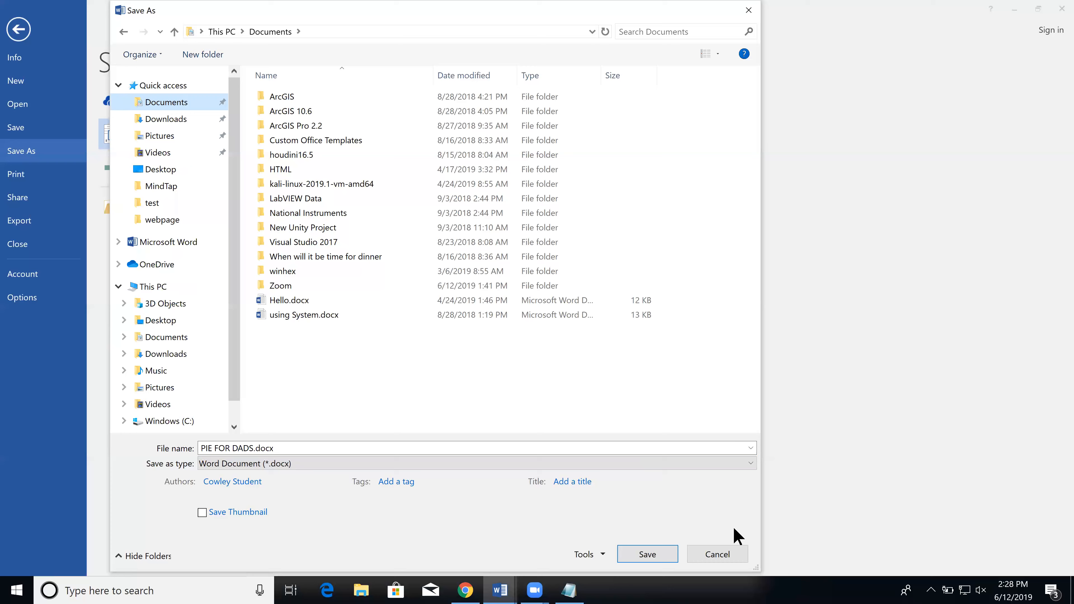
pyautogui.click(655, 558)
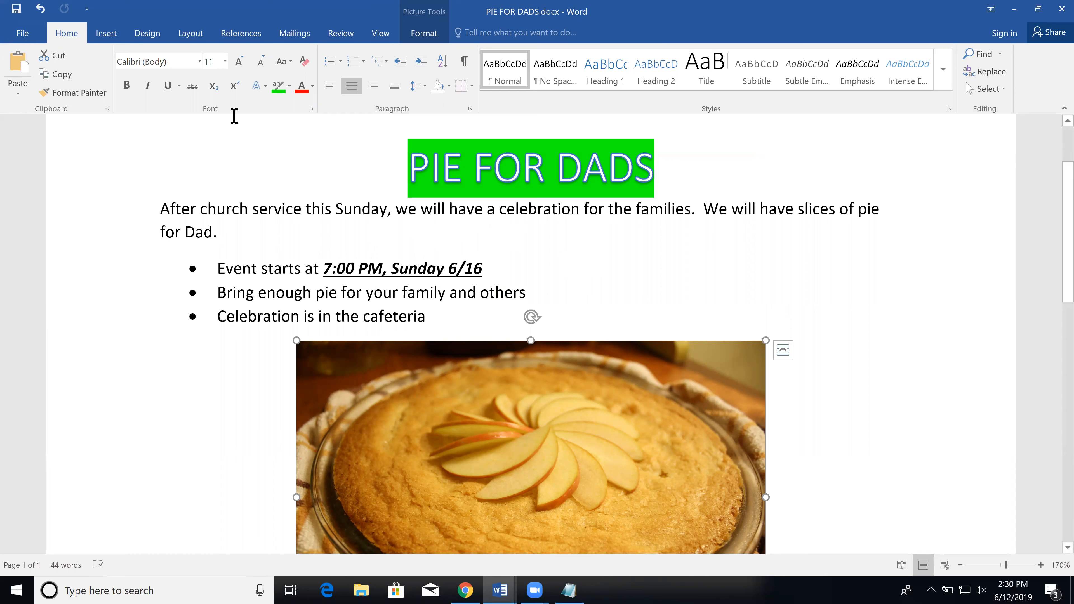
# Save a copy of the document in the Documents folder under the name PIE FOR DADS 2020.docx
pyautogui.click(22, 33)
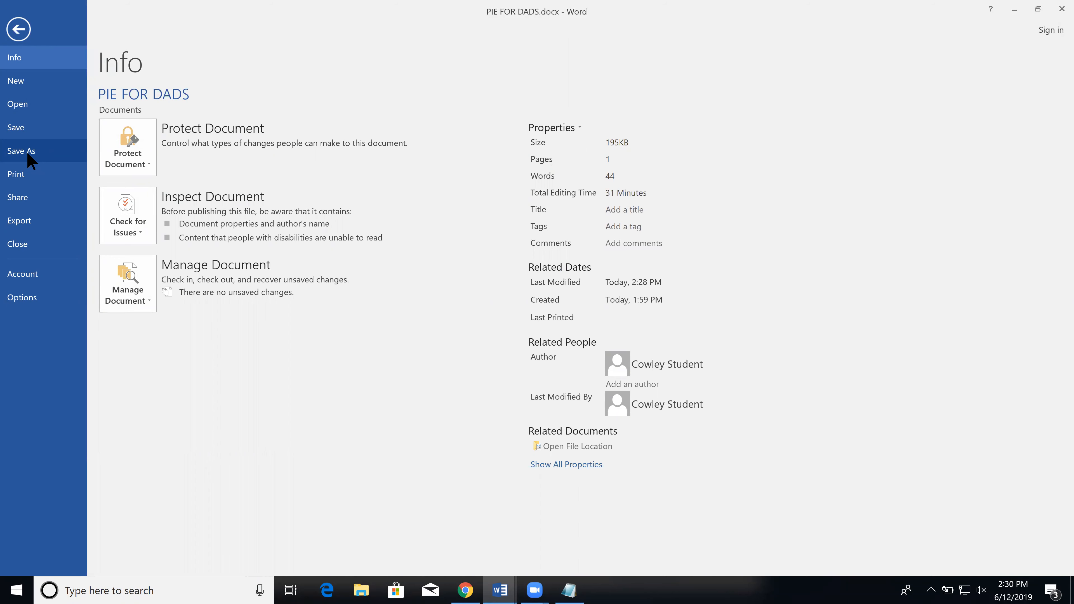
pyautogui.click(29, 159)
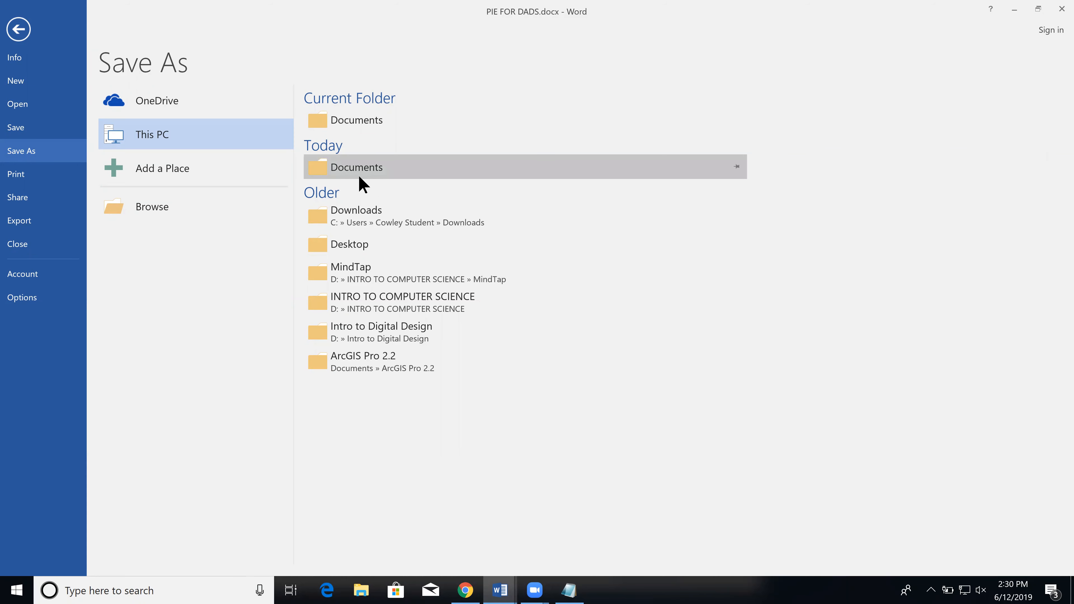
pyautogui.click(375, 121)
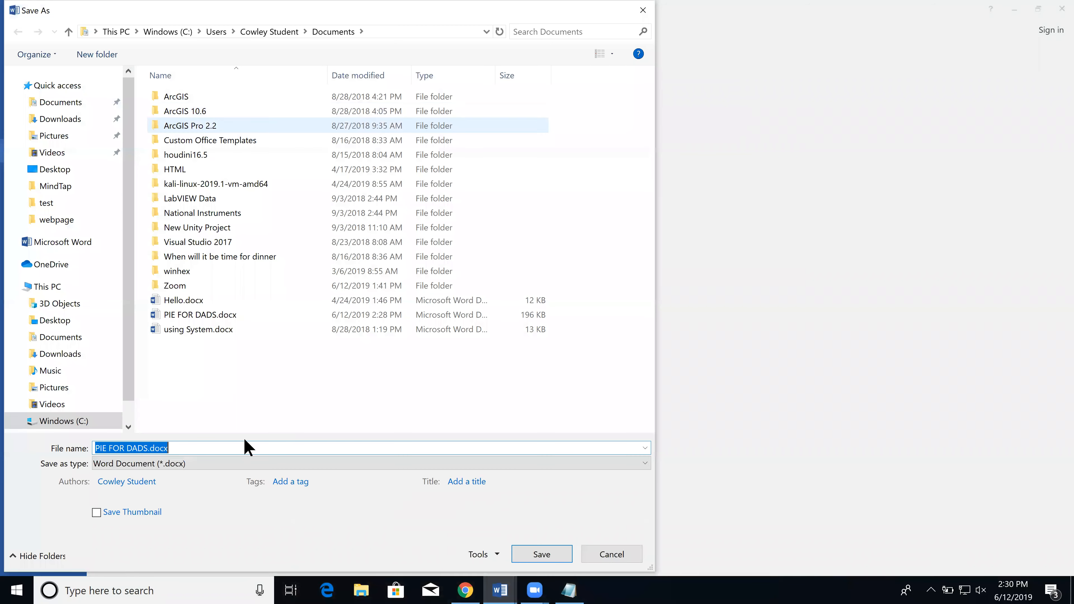
pyautogui.click(150, 447)
pyautogui.write('2020')
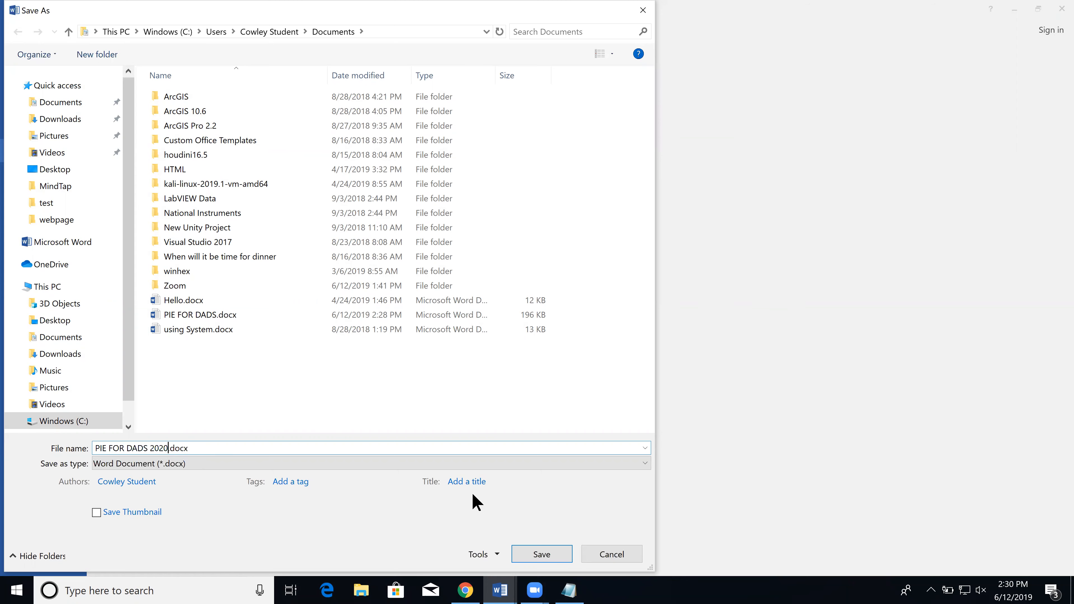
pyautogui.click(541, 555)
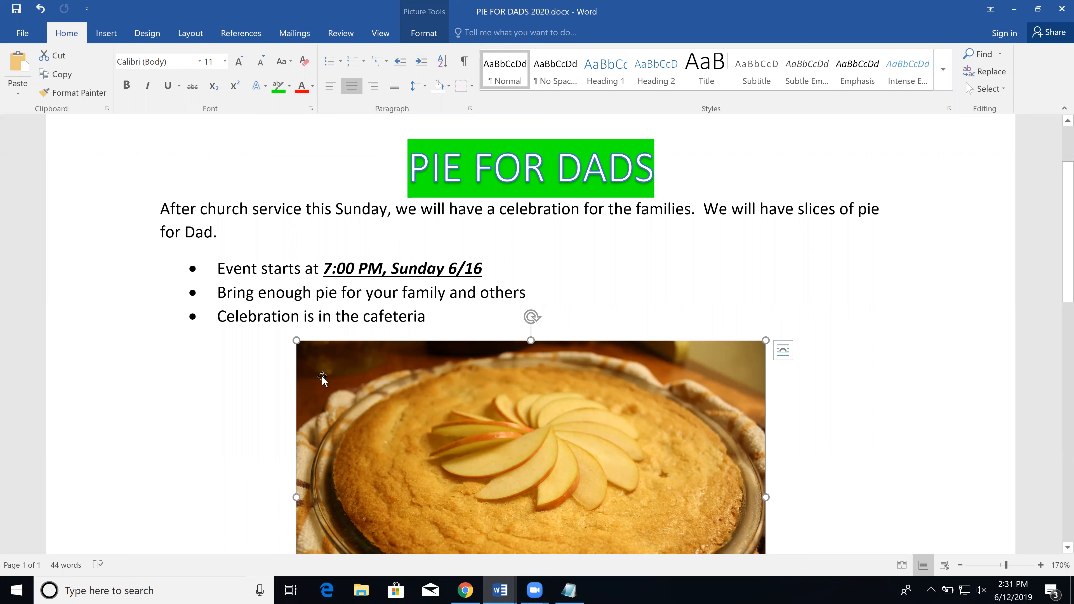
# Review the print preview and print settings for the announcement, and return to the document without printing
pyautogui.click(23, 36)
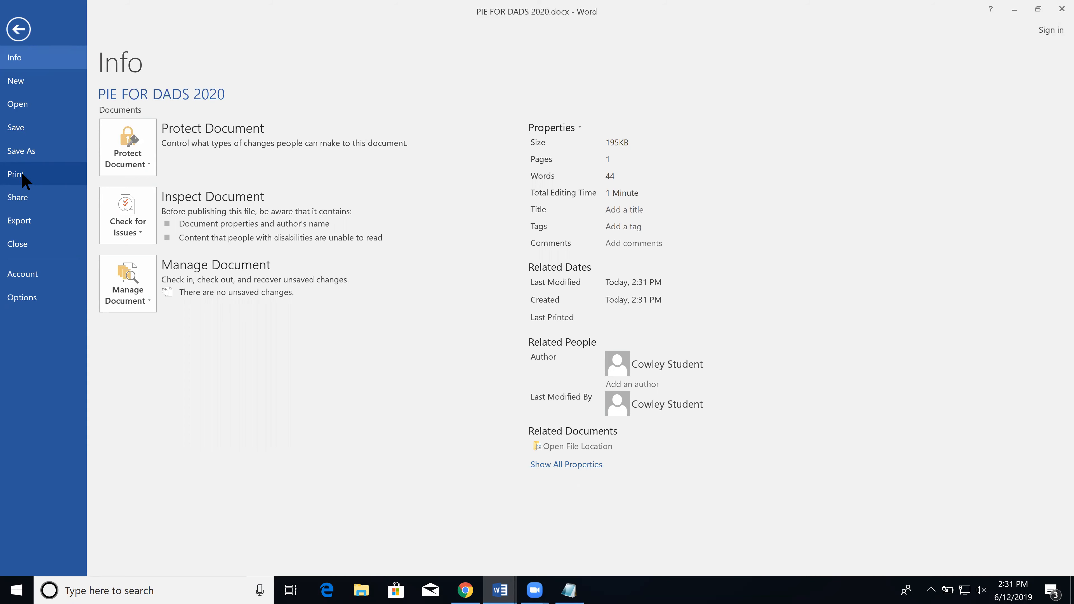
pyautogui.click(18, 28)
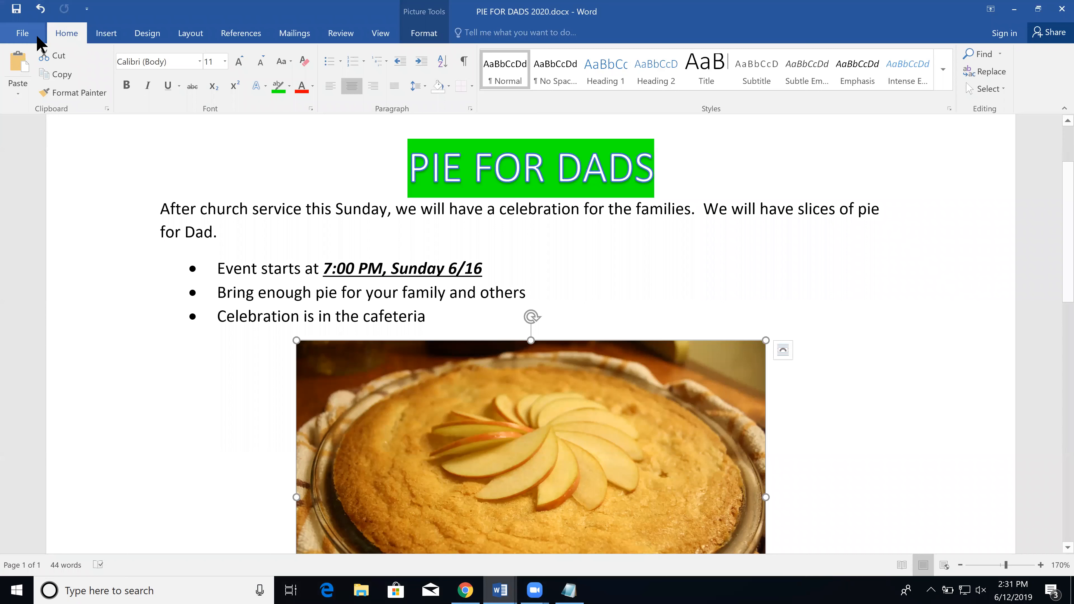
pyautogui.click(22, 34)
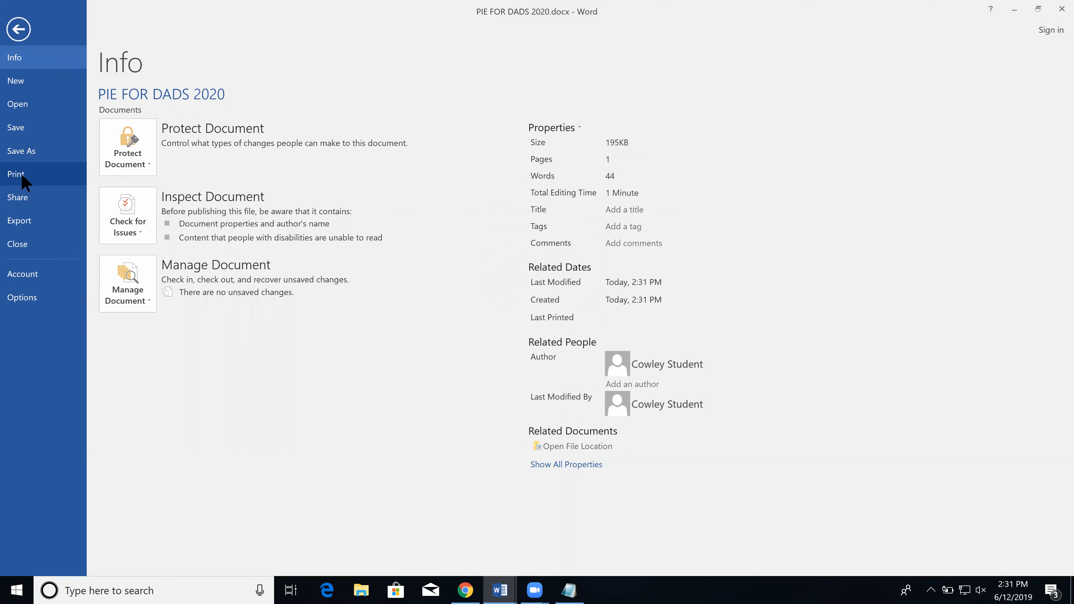
pyautogui.click(21, 177)
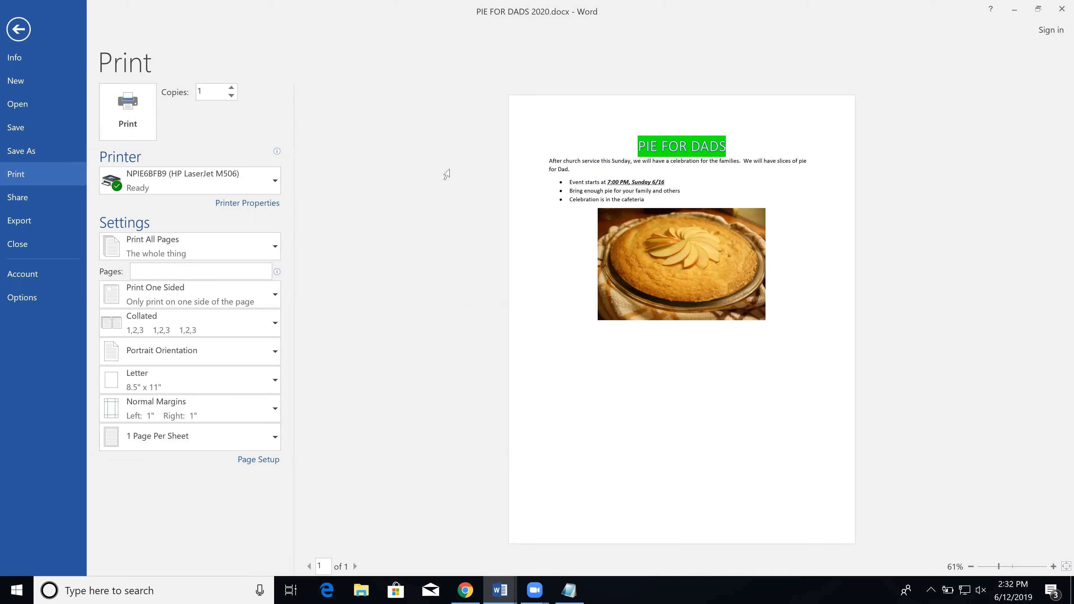
pyautogui.click(19, 29)
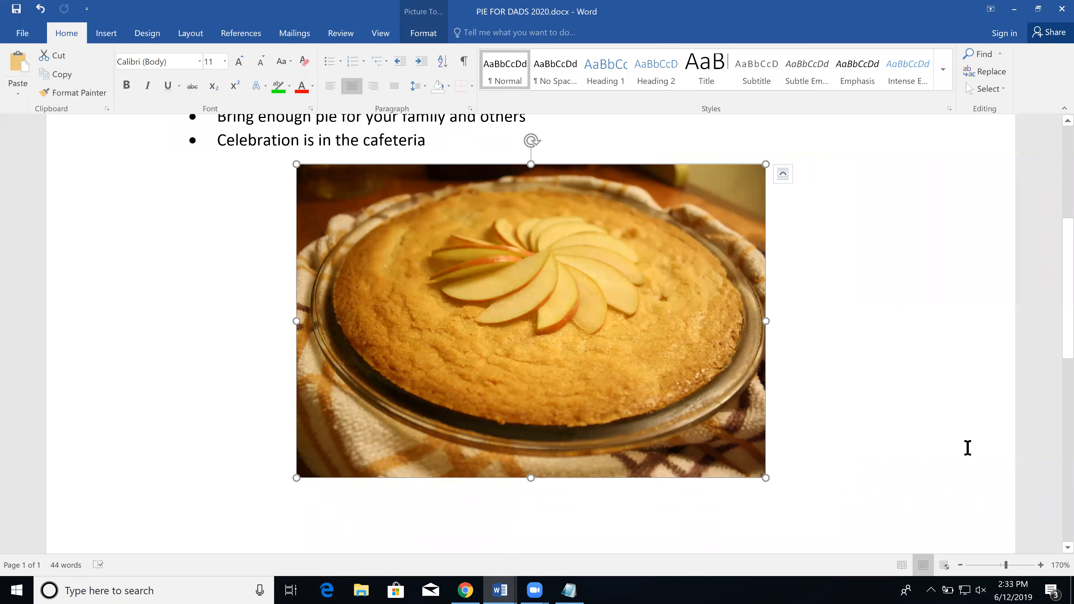
# Look over the announcement from the title down to the empty area below the pie picture and back
pyautogui.scroll(-3, 968, 447)
pyautogui.scroll(4, 968, 448)
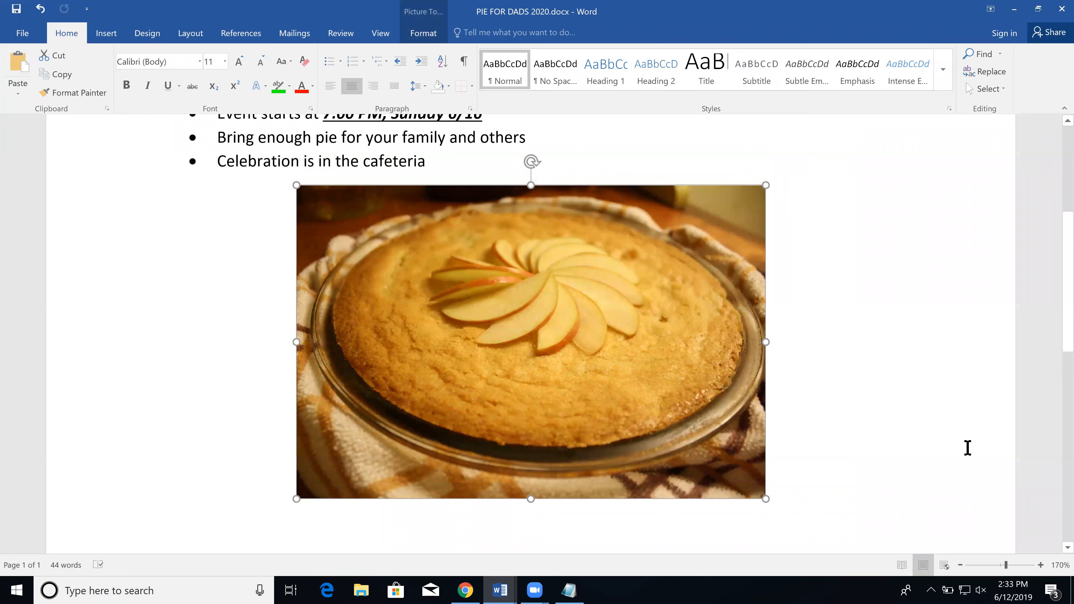
pyautogui.scroll(5, 968, 448)
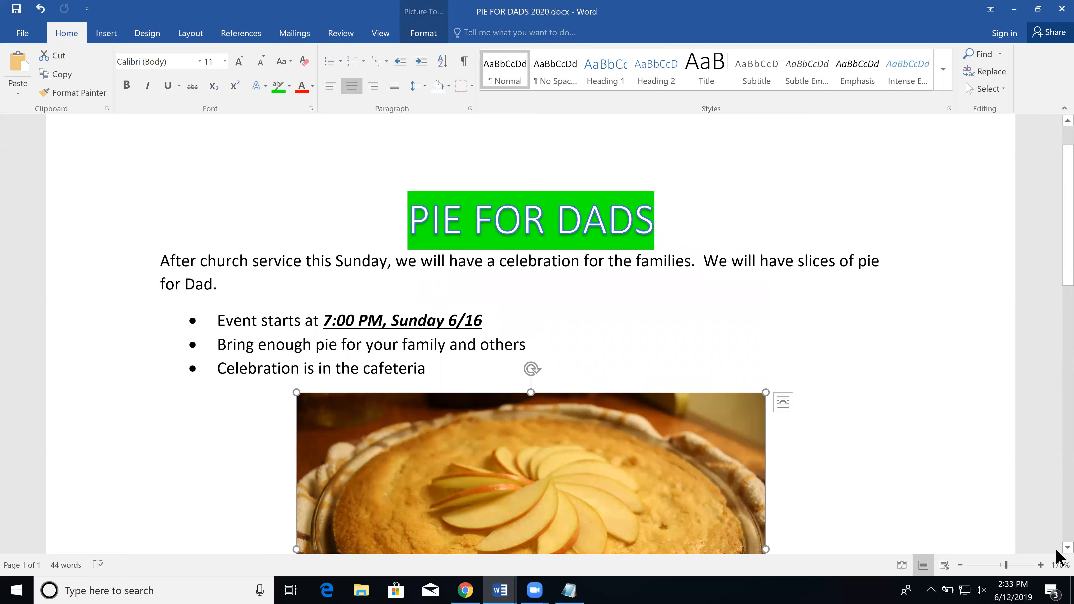
pyautogui.scroll(-5, 1057, 551)
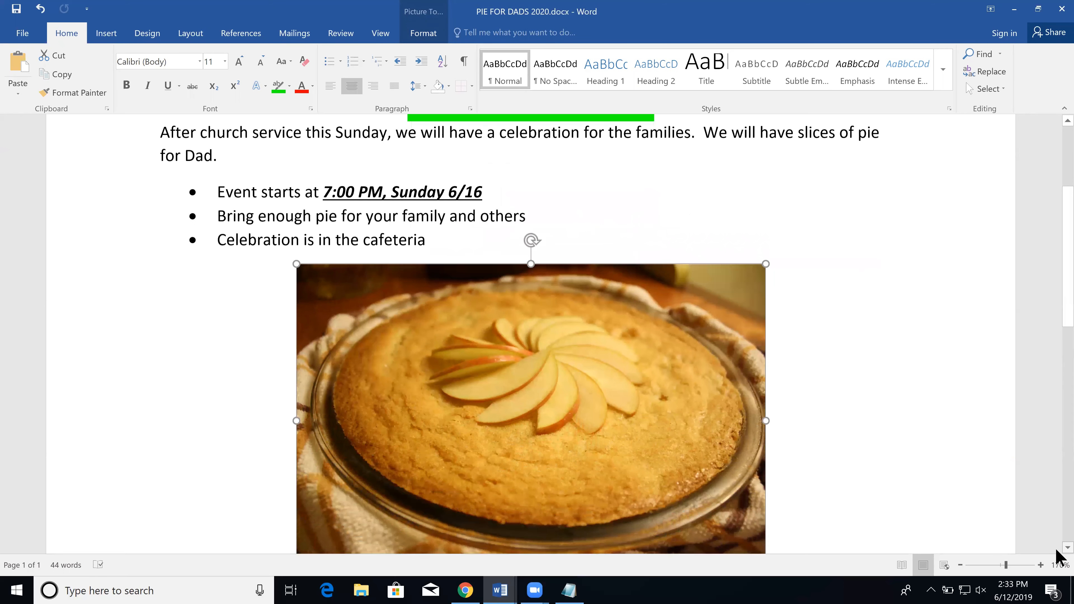
pyautogui.scroll(-10, 1057, 551)
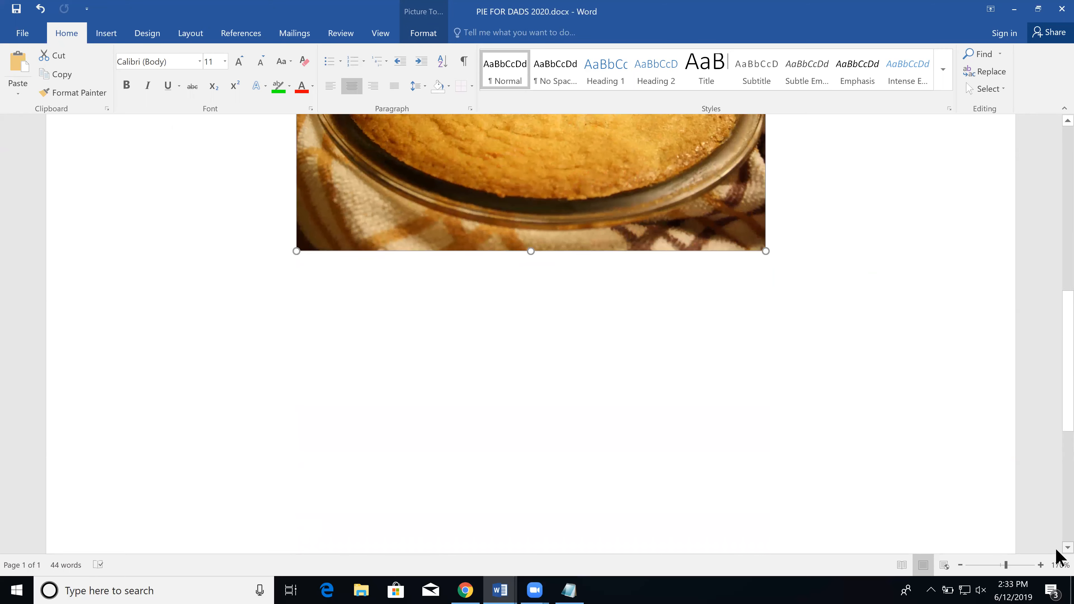
pyautogui.scroll(-3, 1057, 550)
pyautogui.scroll(-2, 1058, 551)
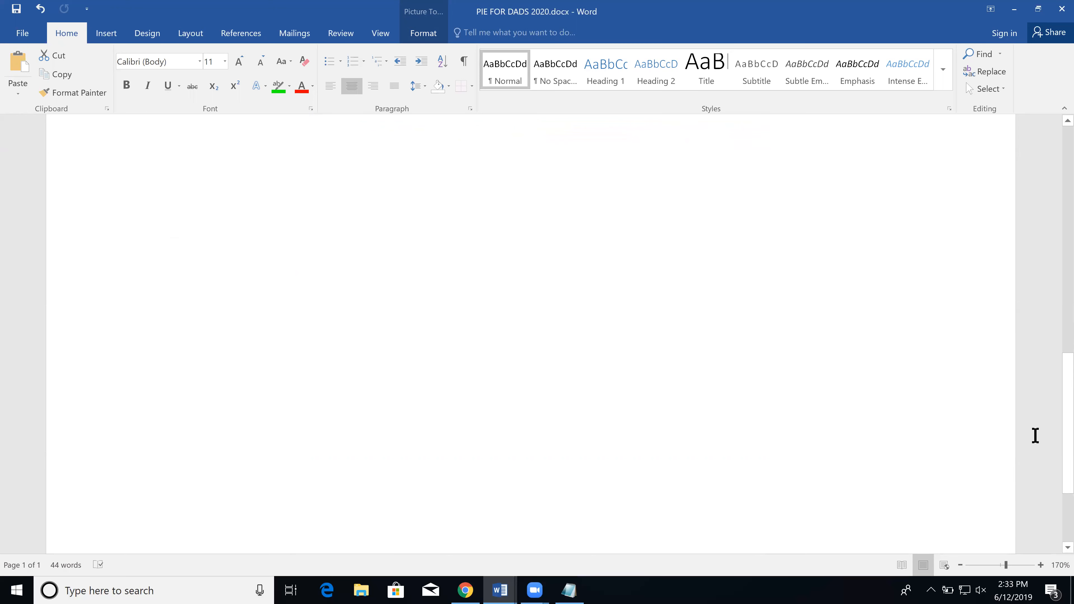
pyautogui.scroll(1, 904, 405)
pyautogui.scroll(5, 905, 405)
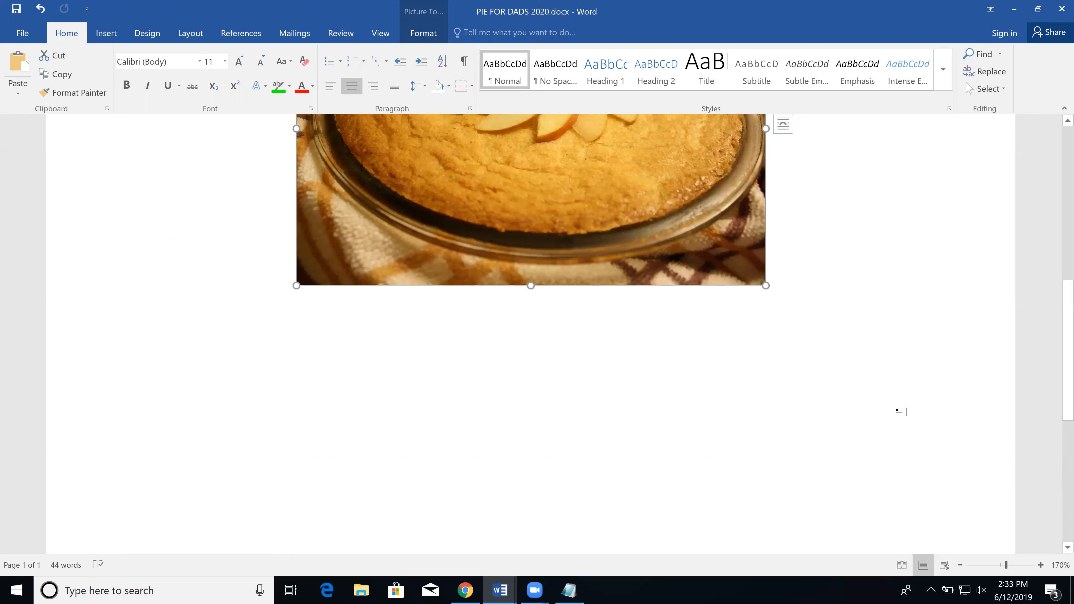
pyautogui.scroll(4, 901, 411)
pyautogui.scroll(5, 909, 415)
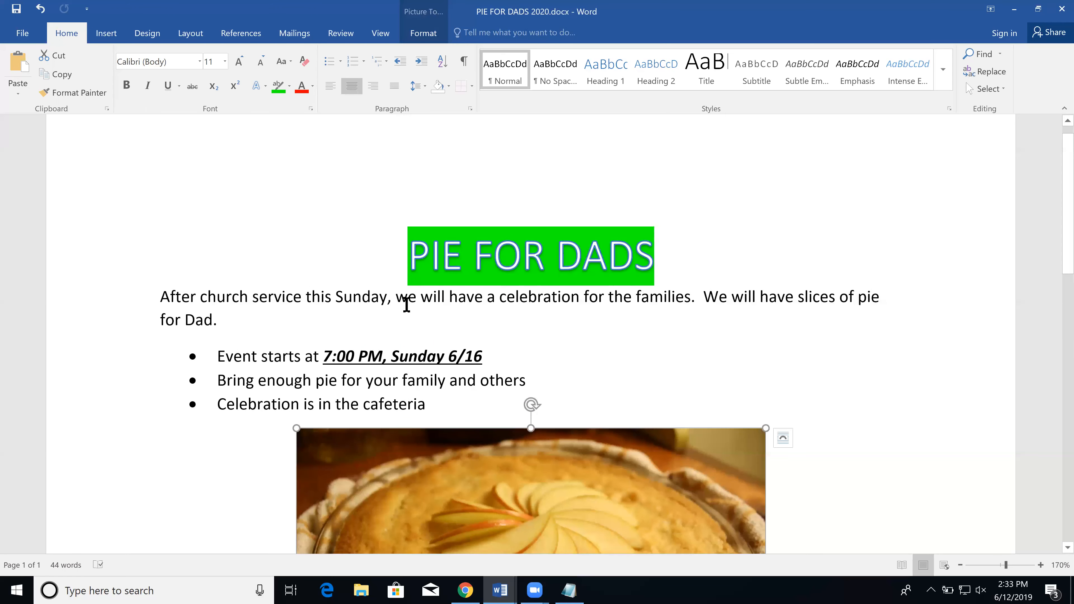
# Select the text from the end of the last bullet back to the start of the title, and clear the selection
pyautogui.click(473, 258)
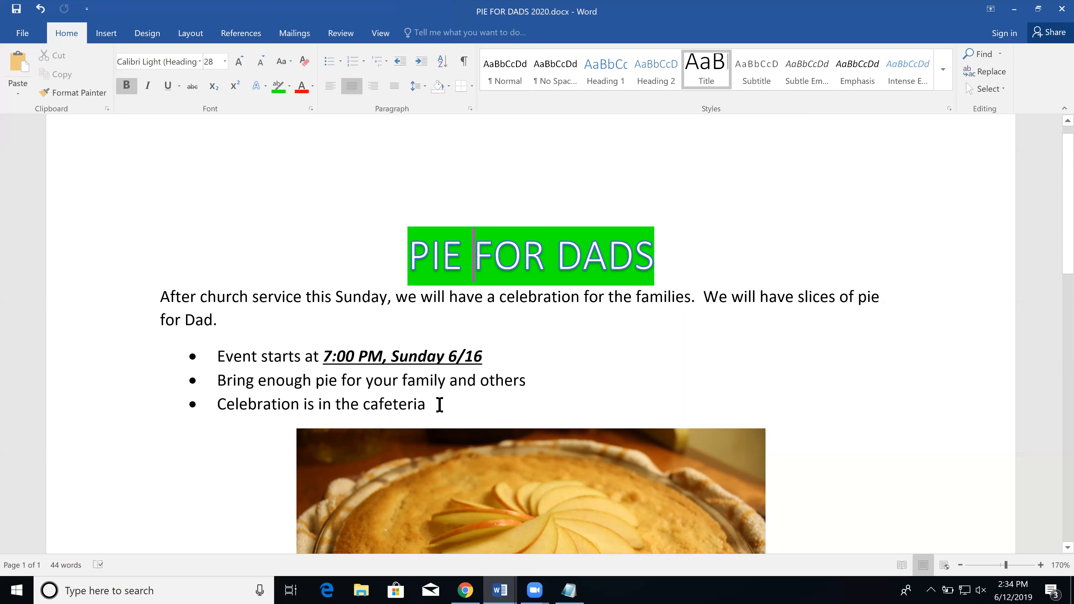
pyautogui.moveTo(439, 404); pyautogui.dragTo(402, 253)
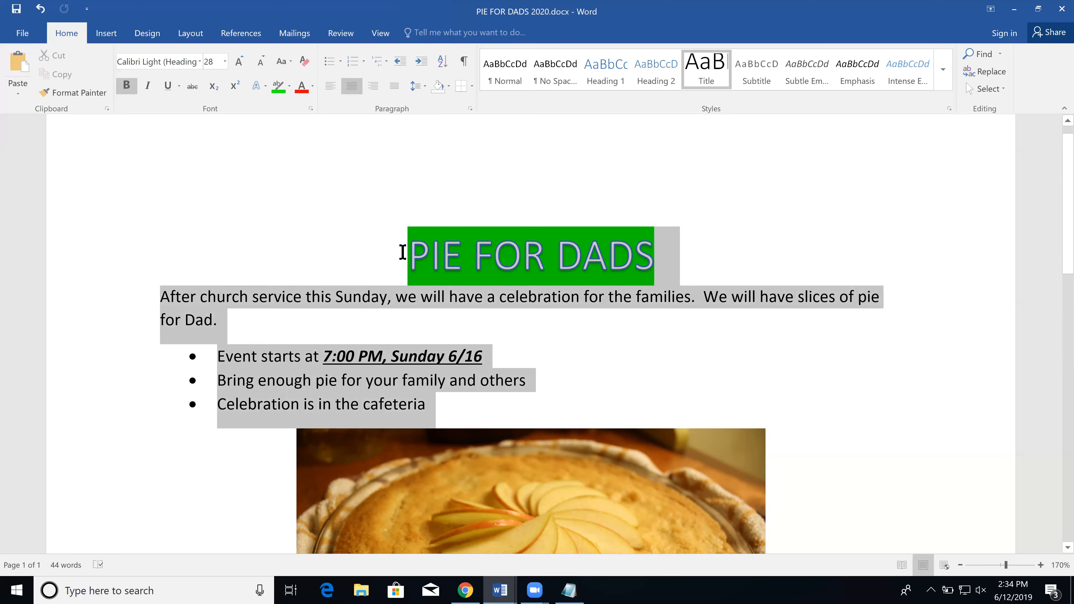
pyautogui.click(527, 404)
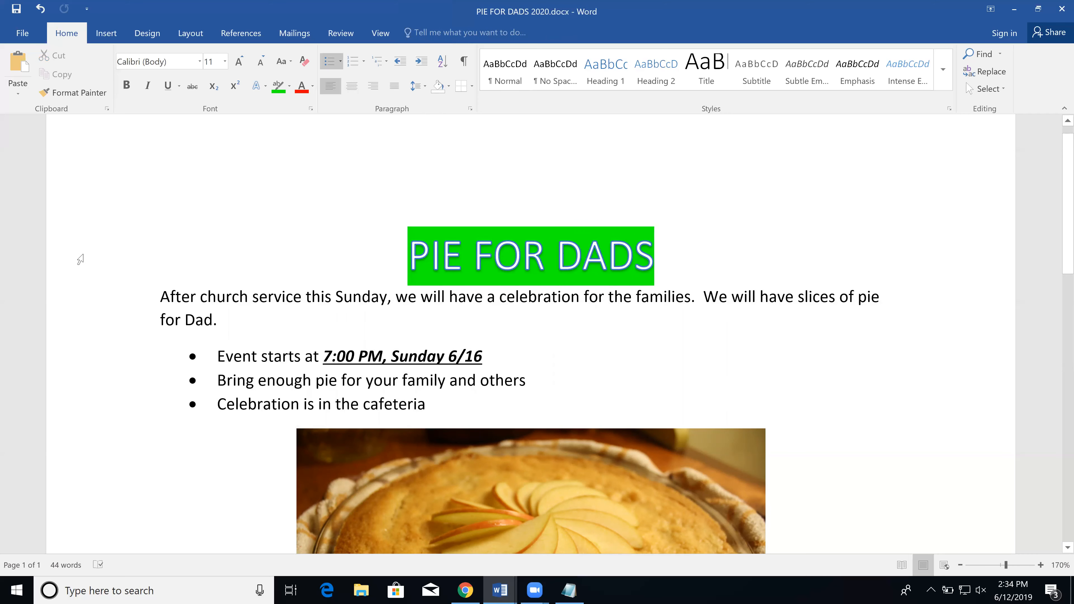
# Select whole lines from the title through the last bullet twice, clearing the selection each time
pyautogui.moveTo(80, 259); pyautogui.dragTo(86, 407)
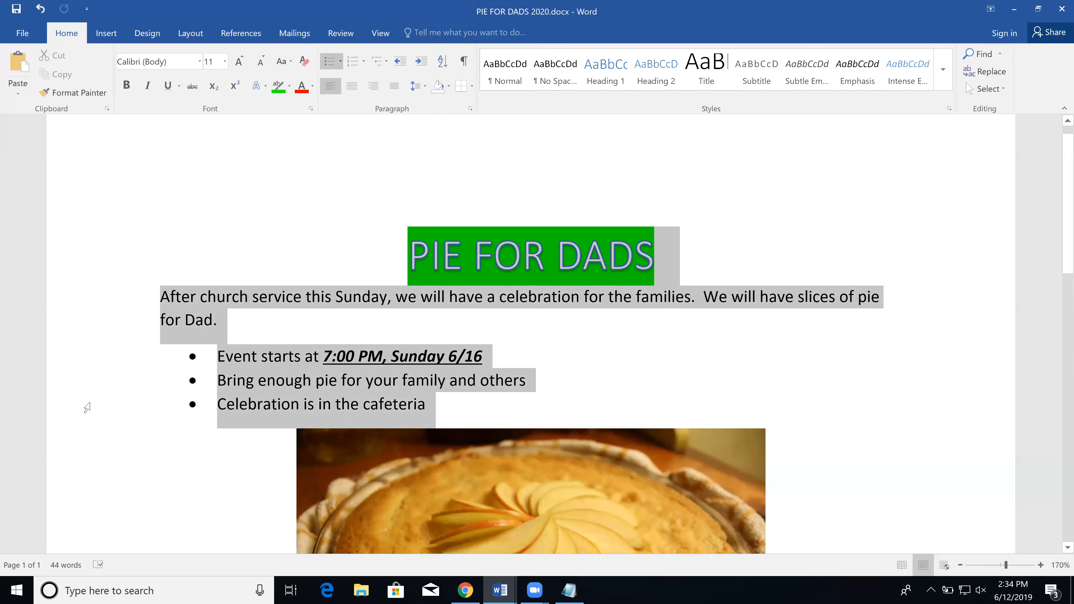
pyautogui.moveTo(87, 407); pyautogui.dragTo(87, 407)
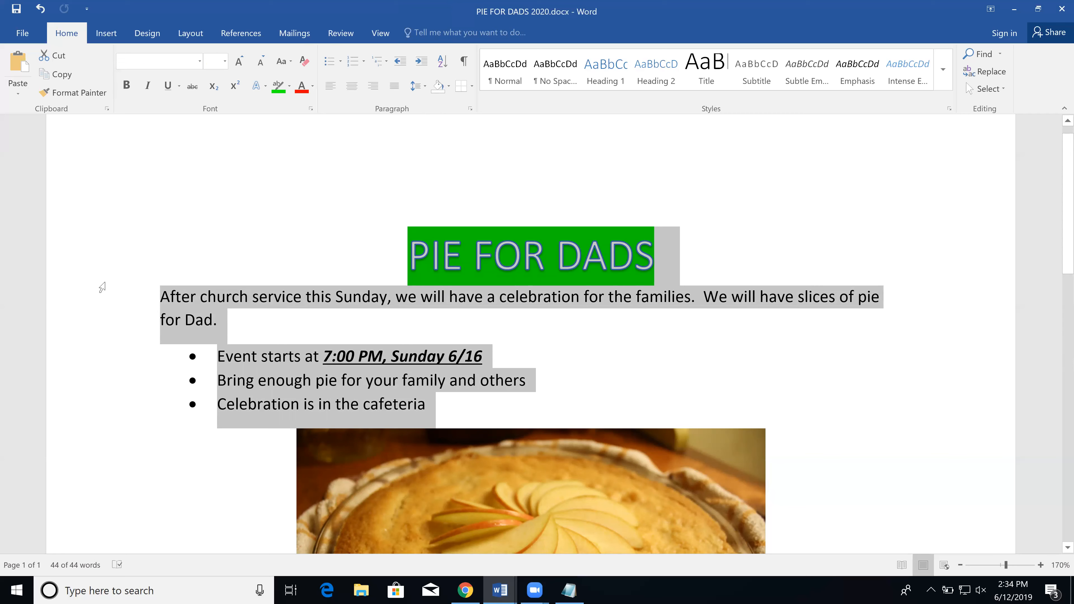
pyautogui.click(201, 295)
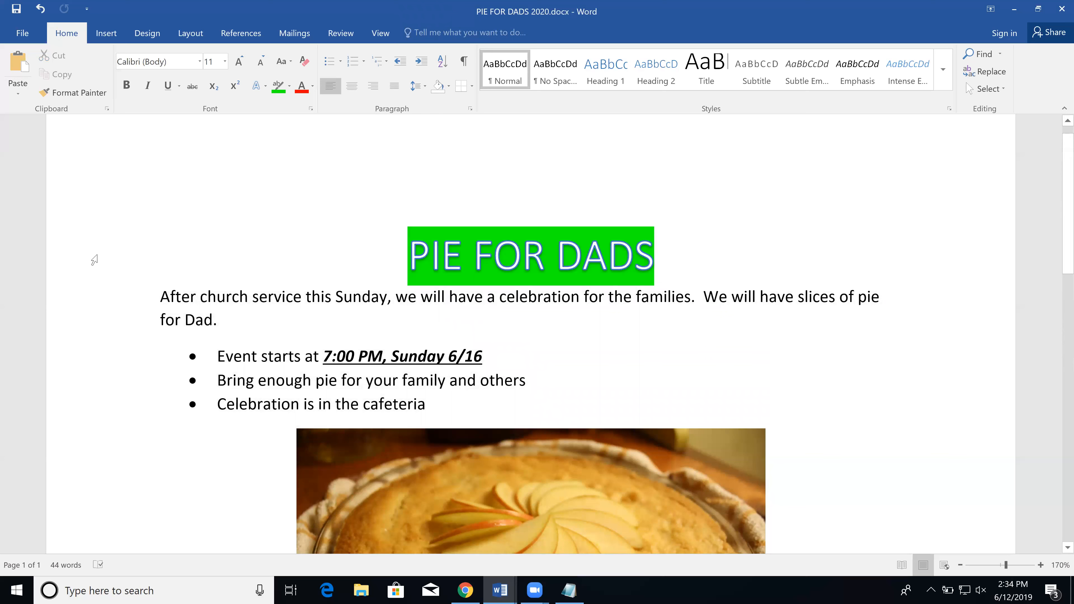
pyautogui.moveTo(89, 270); pyautogui.dragTo(95, 393)
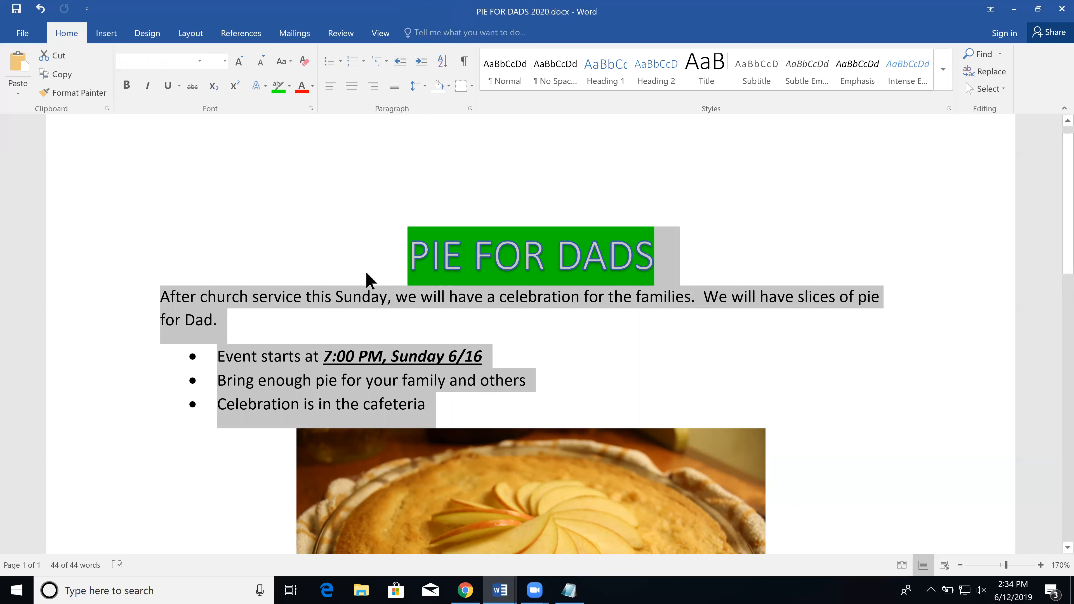
pyautogui.click(438, 359)
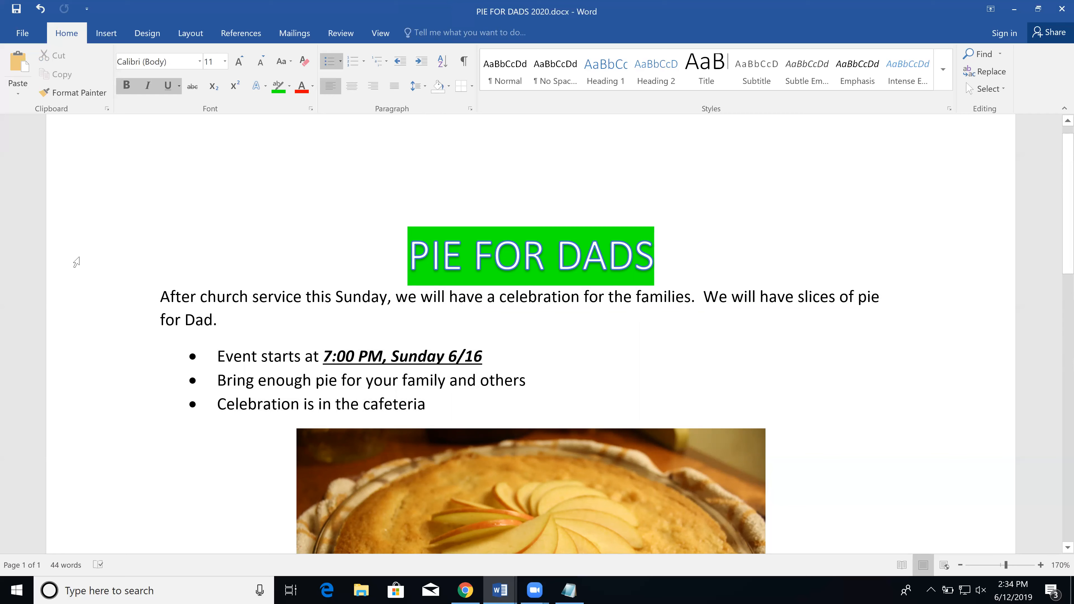
# Select all the text from the "PIE FOR DADS" title through the "Celebration is in the cafeteria" bullet
pyautogui.moveTo(77, 262); pyautogui.dragTo(85, 405)
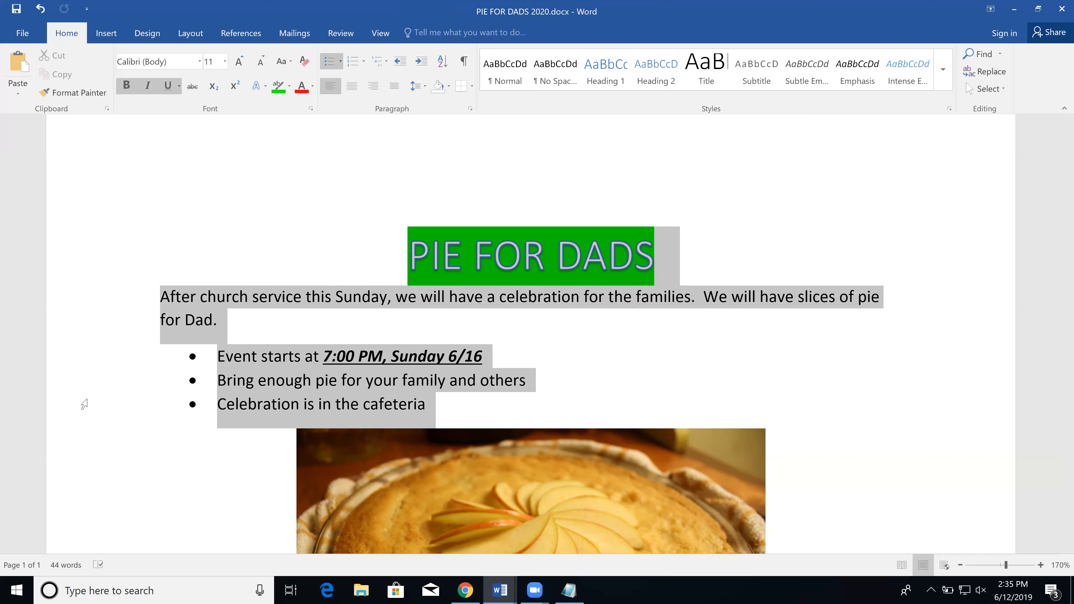
pyautogui.tripleClick(85, 404)
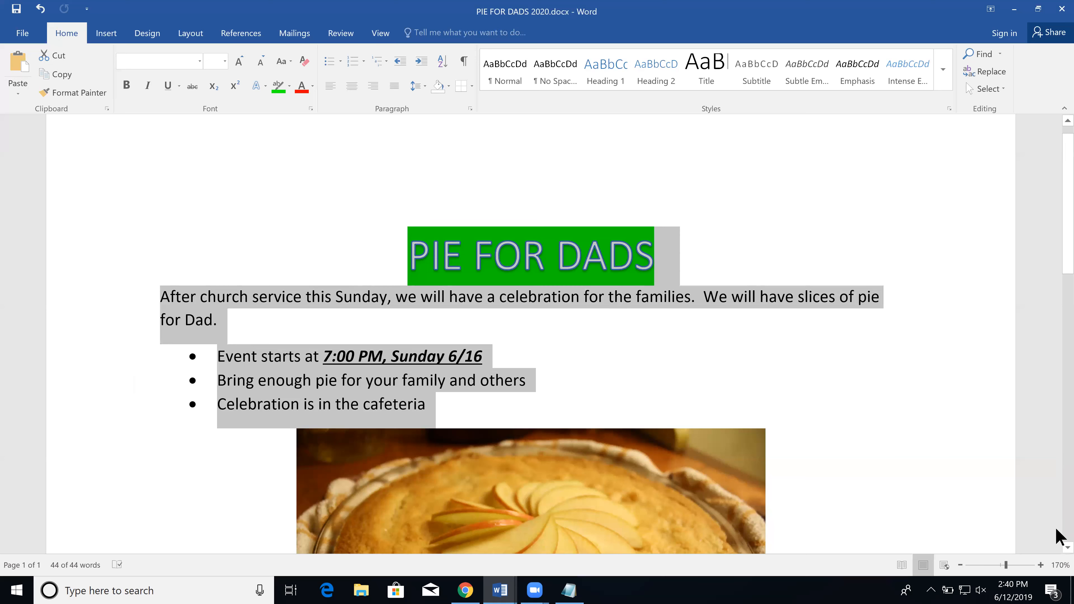
pyautogui.scroll(-1, 1057, 546)
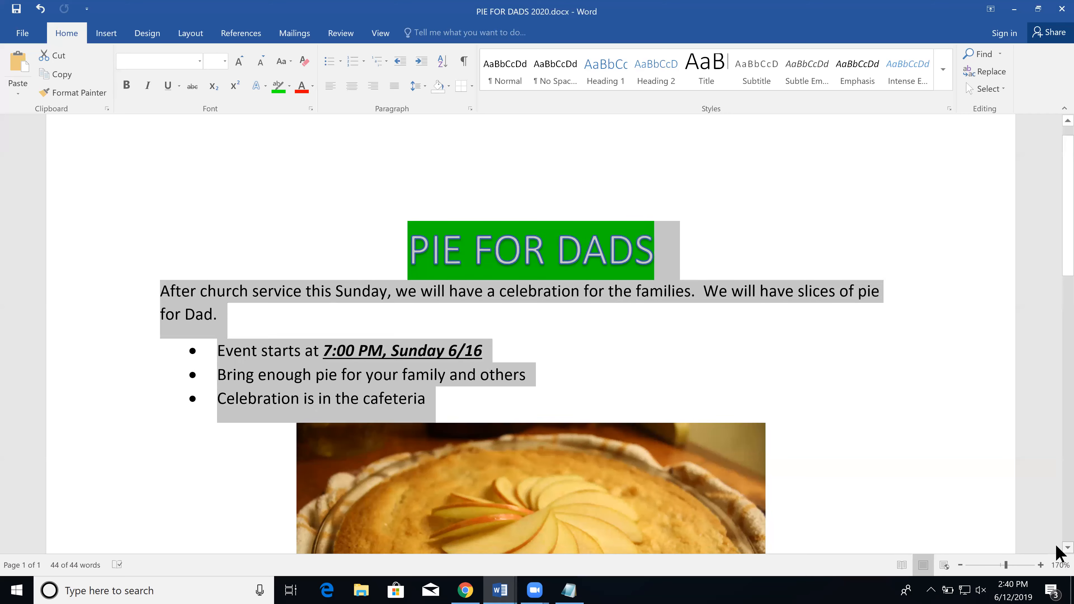
pyautogui.scroll(-5, 1057, 547)
pyautogui.scroll(-1, 1056, 550)
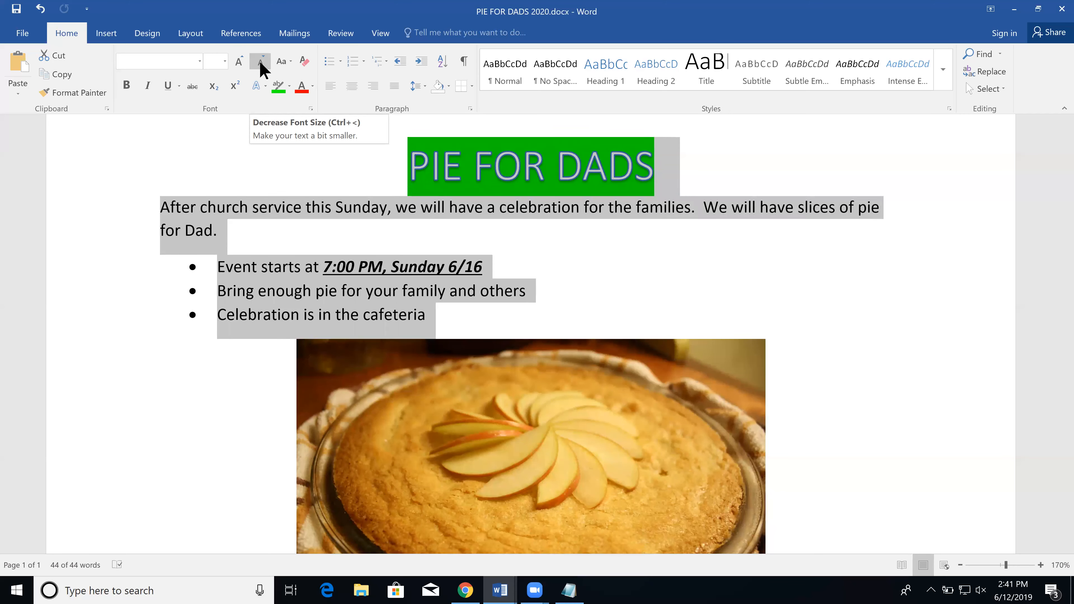
# Enlarge all the selected text in increments until the paragraph and bullets are 18 pt, and clear the selection
pyautogui.click(238, 62)
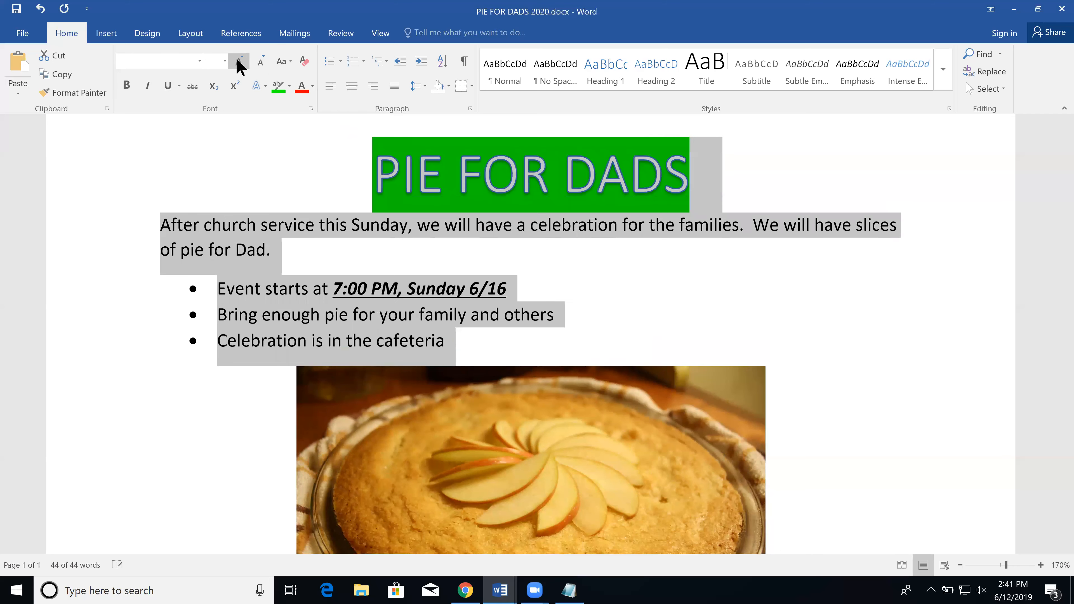
pyautogui.click(238, 62)
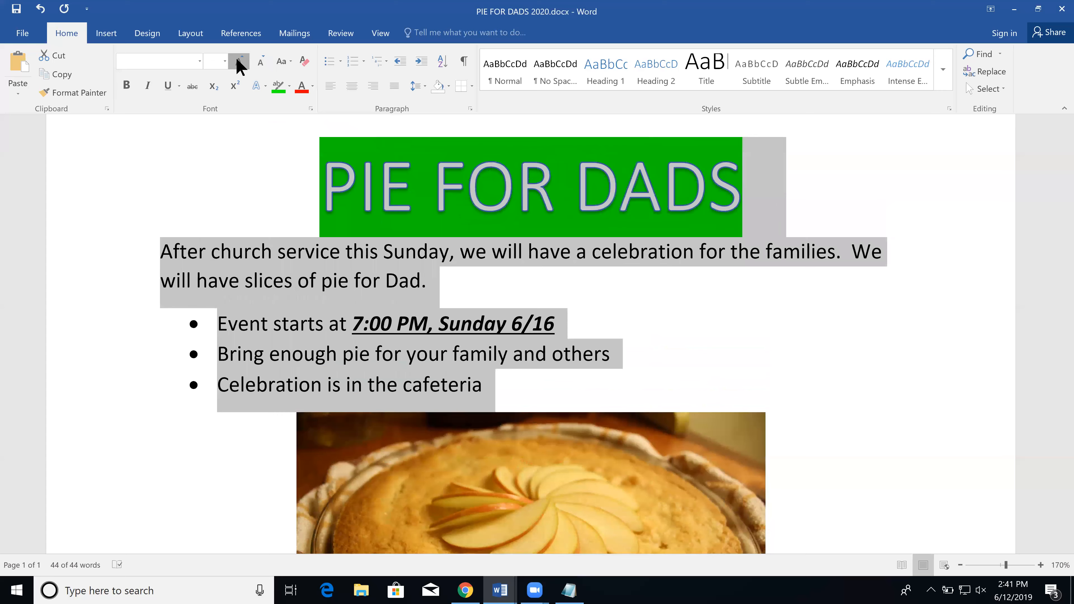
pyautogui.click(238, 61)
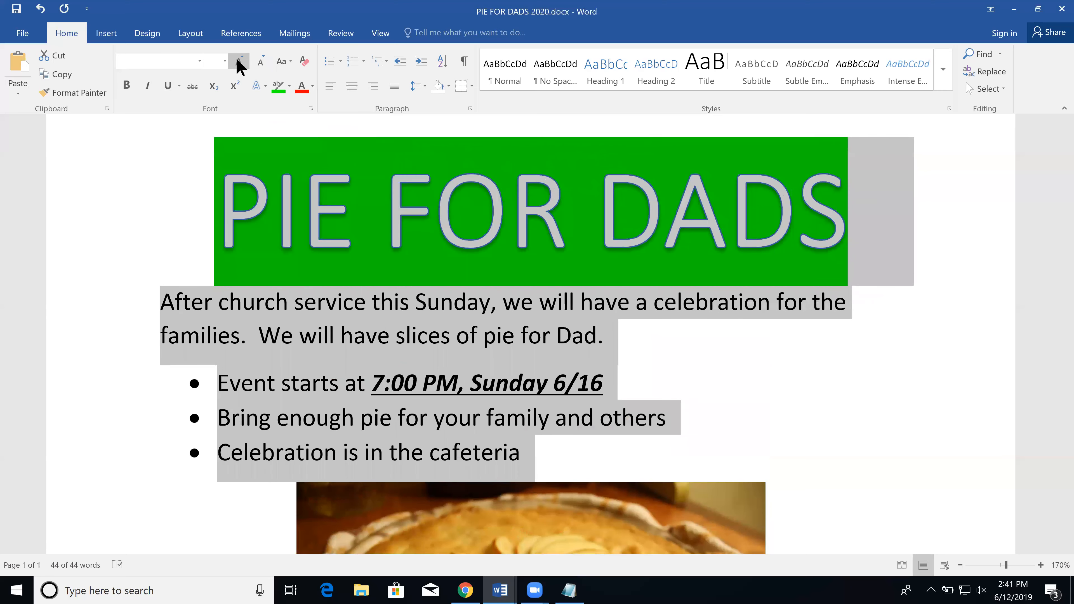
pyautogui.click(238, 61)
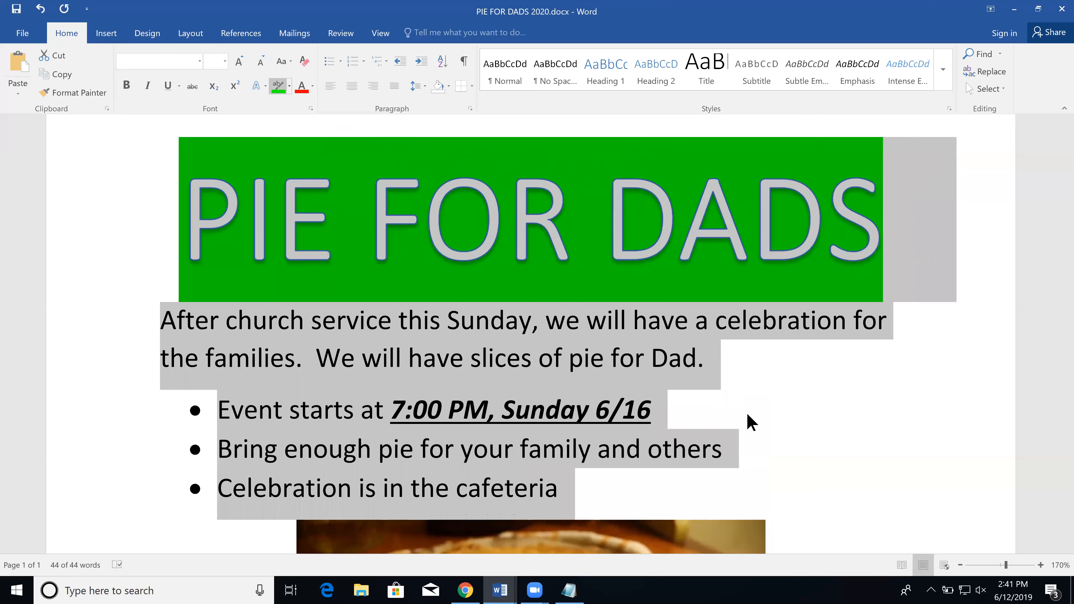
pyautogui.scroll(-2, 804, 443)
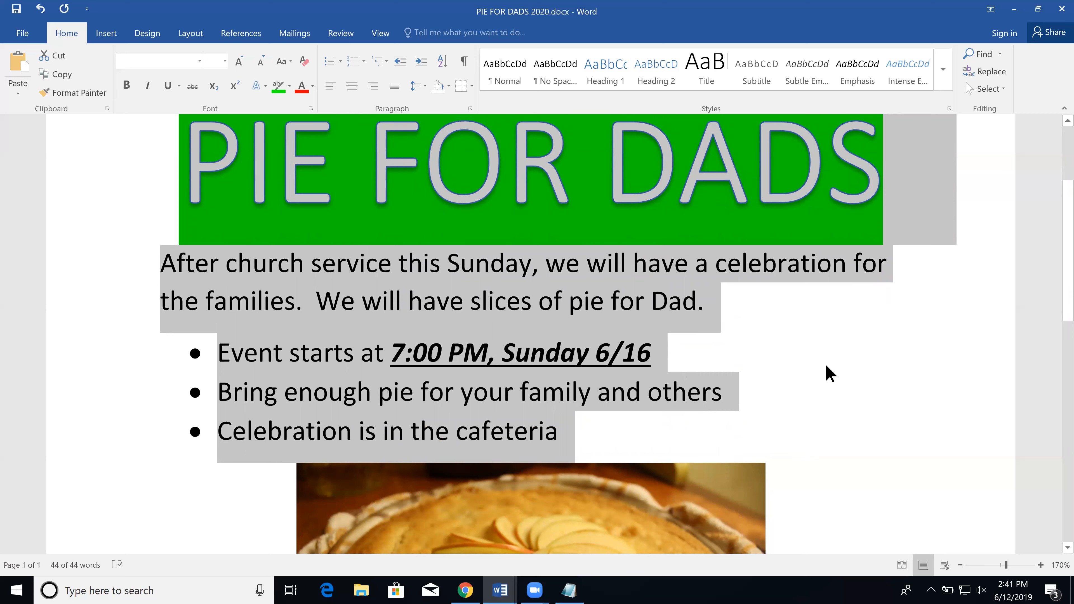
pyautogui.click(829, 374)
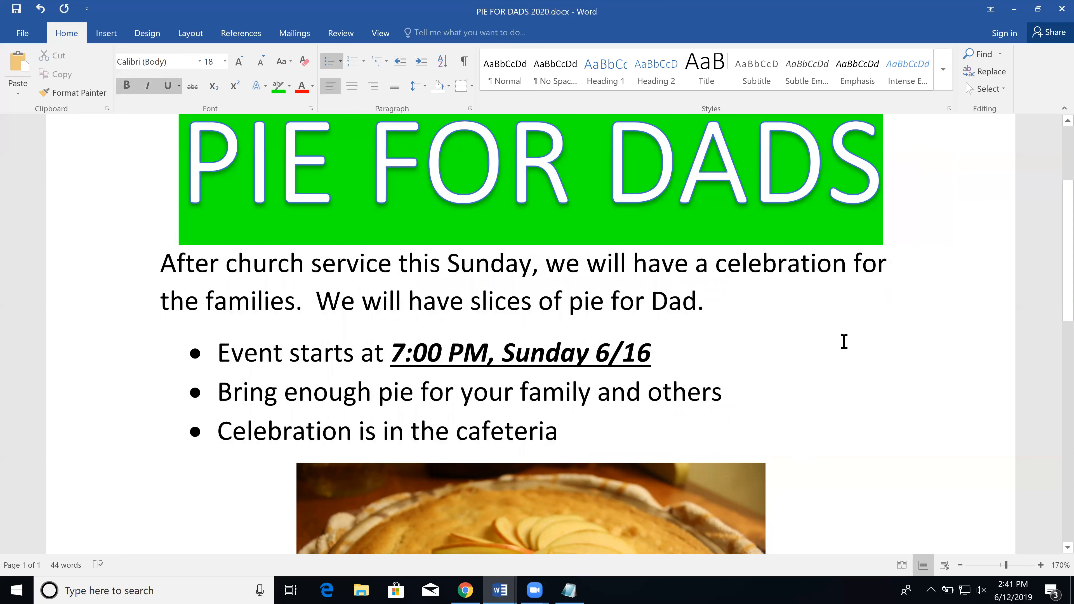
# Check the whole page of the enlarged announcement in the print preview and return to the document
pyautogui.scroll(1, 848, 346)
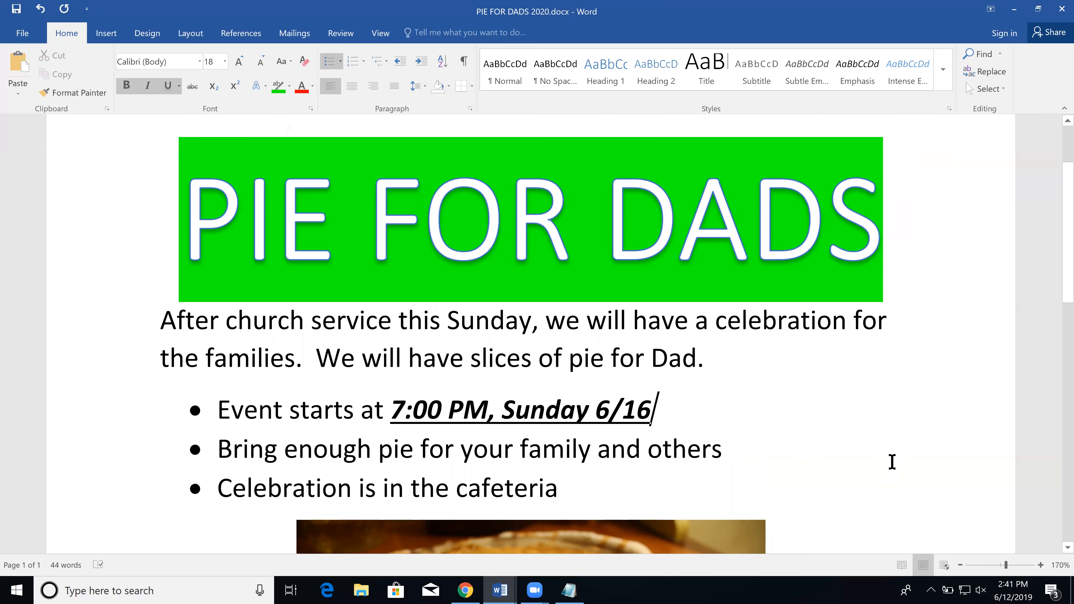
pyautogui.scroll(-1, 892, 461)
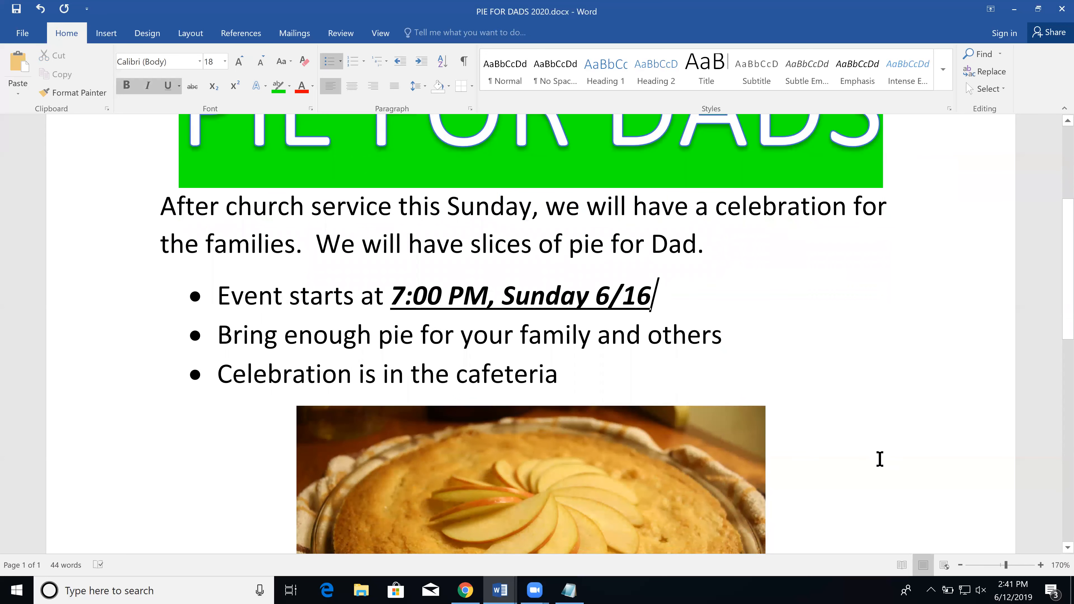
pyautogui.scroll(-1, 880, 459)
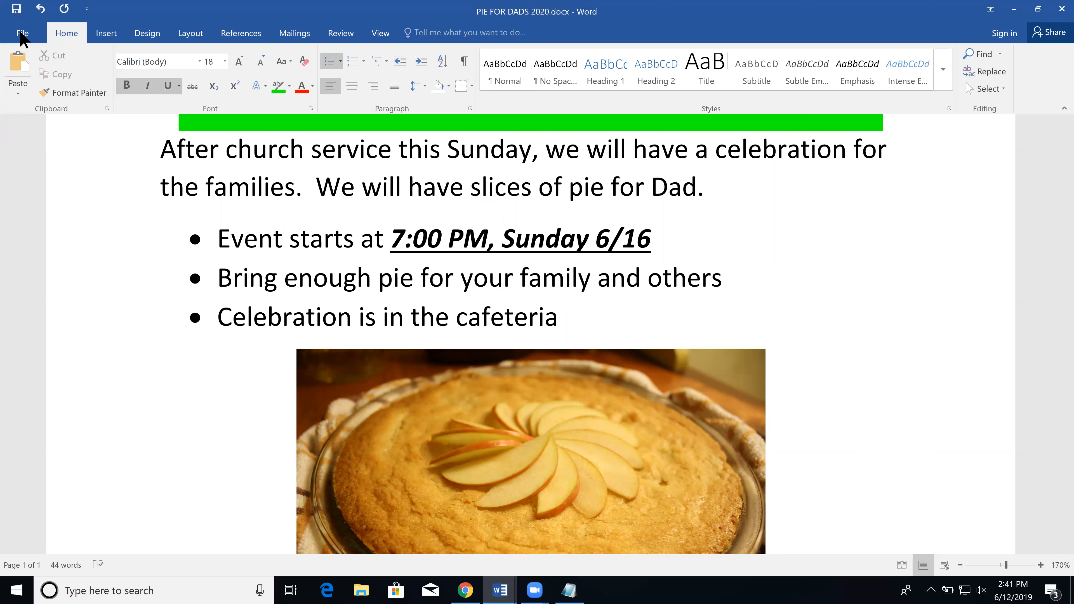
pyautogui.click(23, 37)
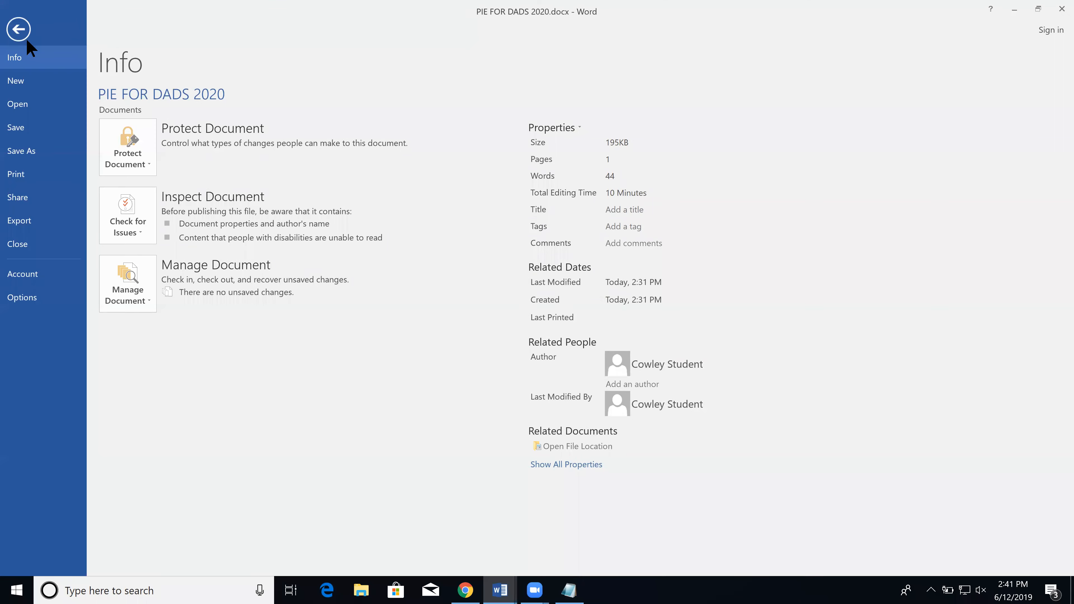
pyautogui.click(15, 178)
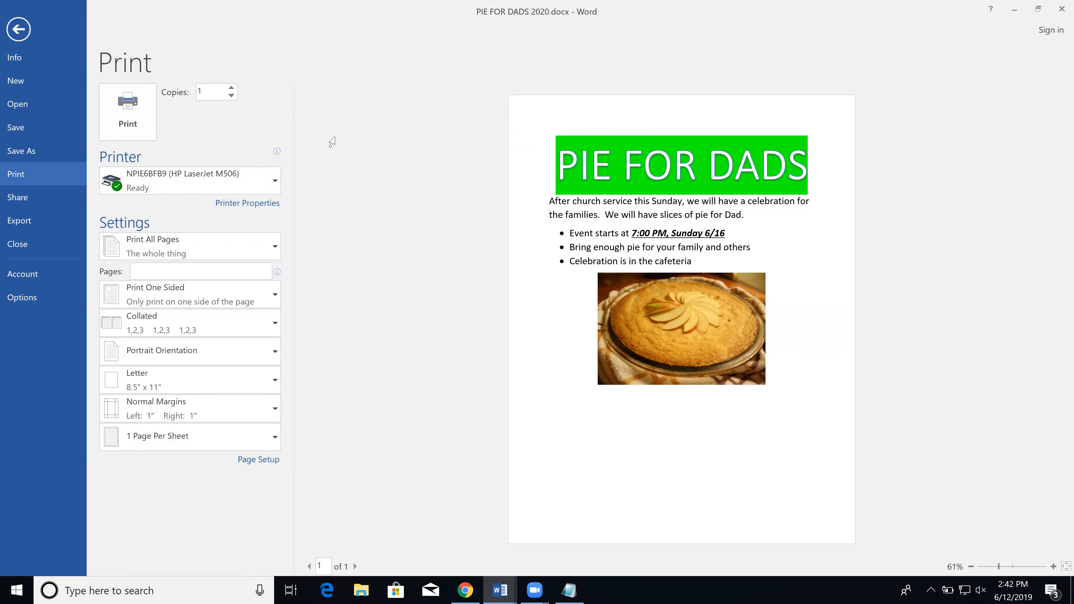
pyautogui.click(16, 27)
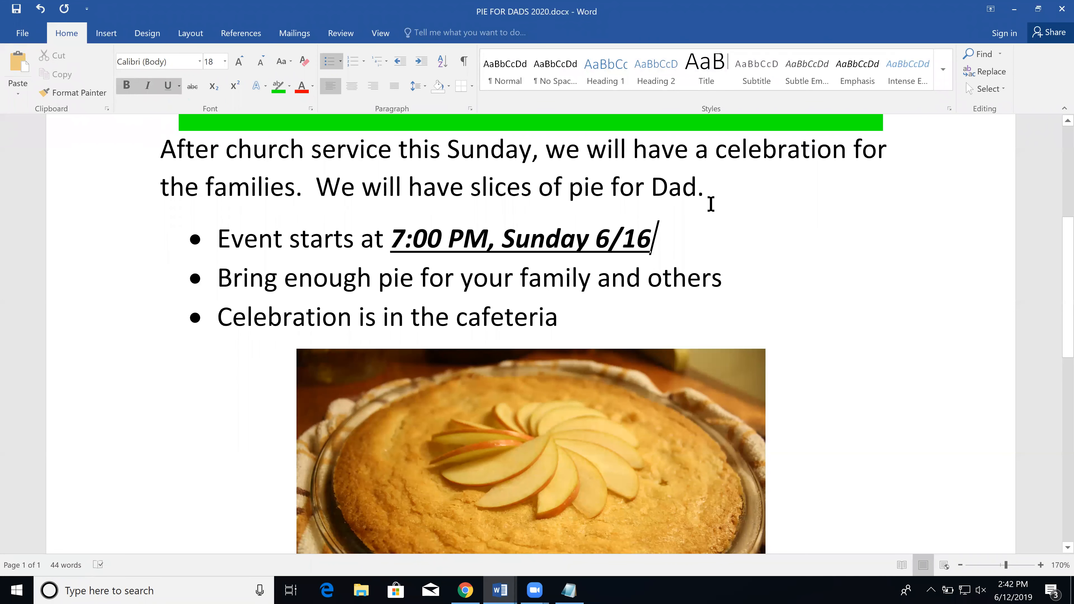
# Add a blank line after the "slices of pie for Dad." paragraph and blank unbulleted lines between the last bullet and the pie picture
pyautogui.click(712, 186)
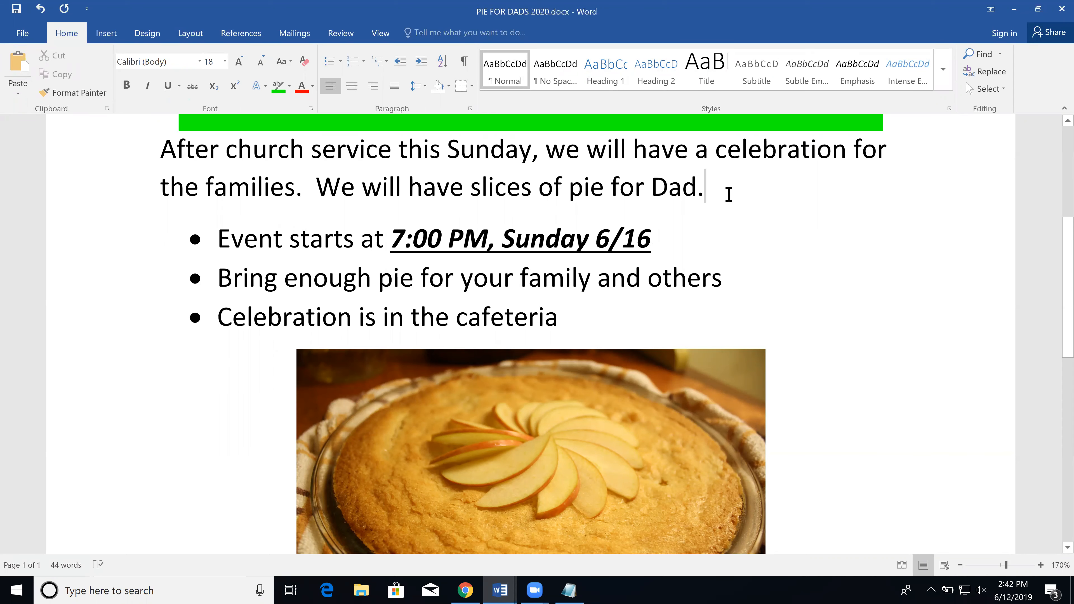
pyautogui.press('Return')
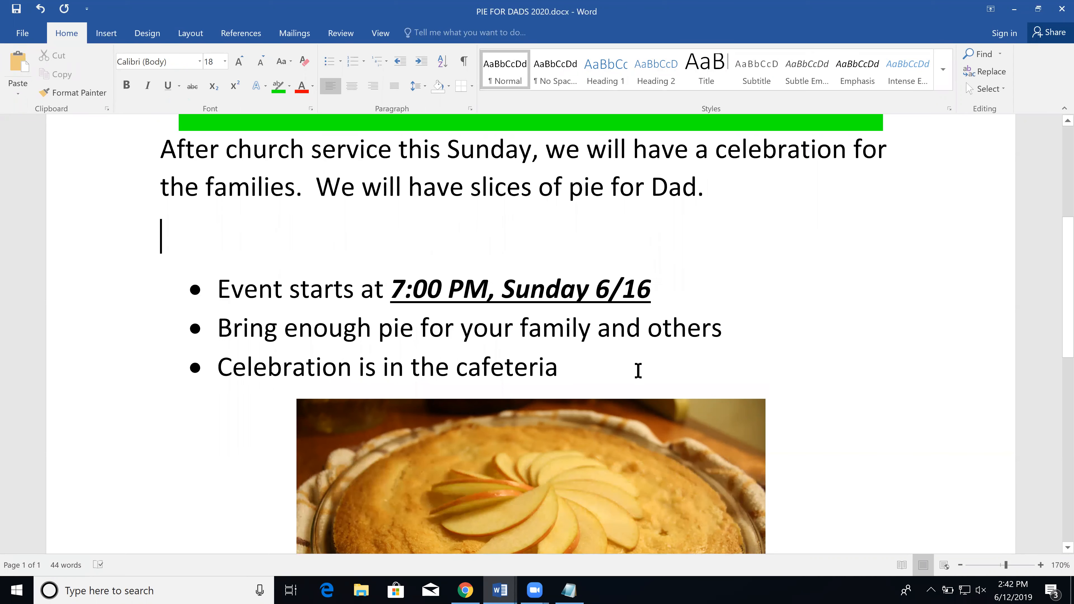
pyautogui.click(638, 370)
pyautogui.press('Return')
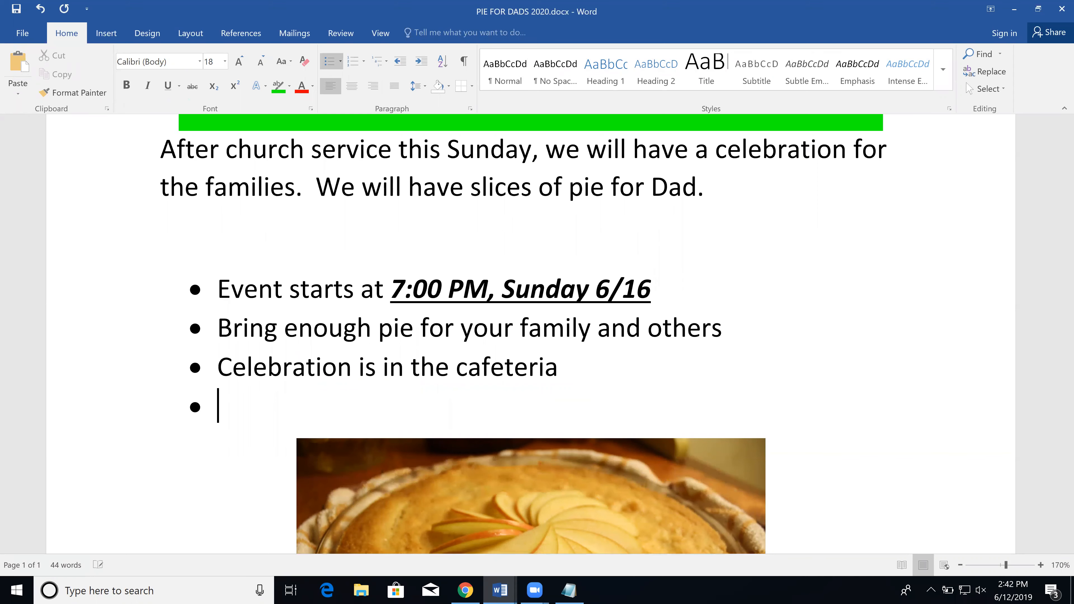
pyautogui.press('Return')
pyautogui.press('Return')
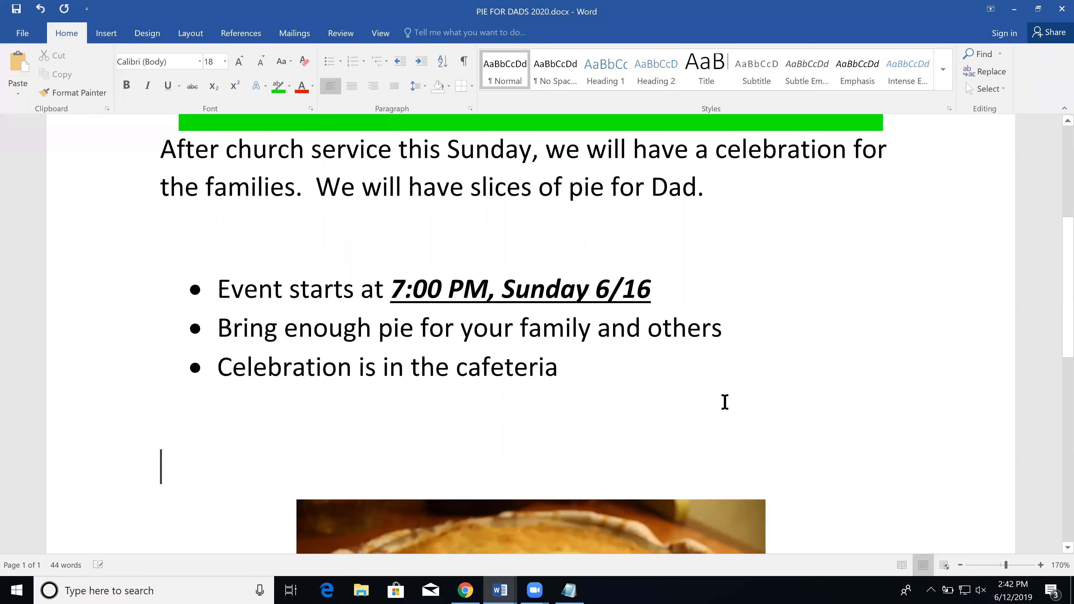
# Enlarge the text from the "After church service" paragraph through the last bullet to 22 pt, leaving out the title
pyautogui.scroll(-6, 725, 402)
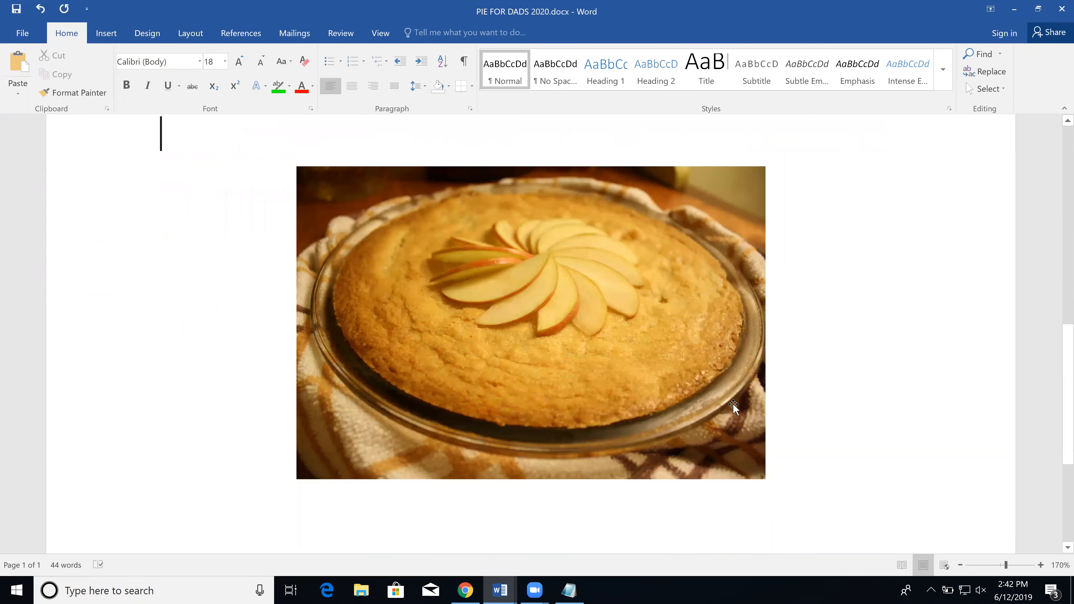
pyautogui.scroll(-4, 734, 406)
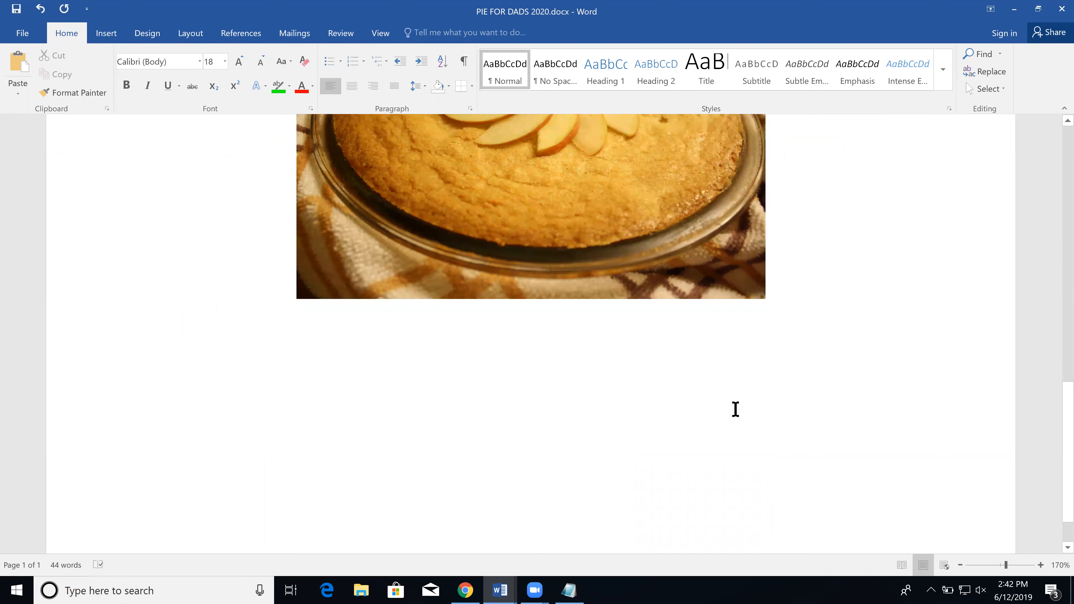
pyautogui.scroll(-1, 735, 409)
pyautogui.scroll(5, 735, 409)
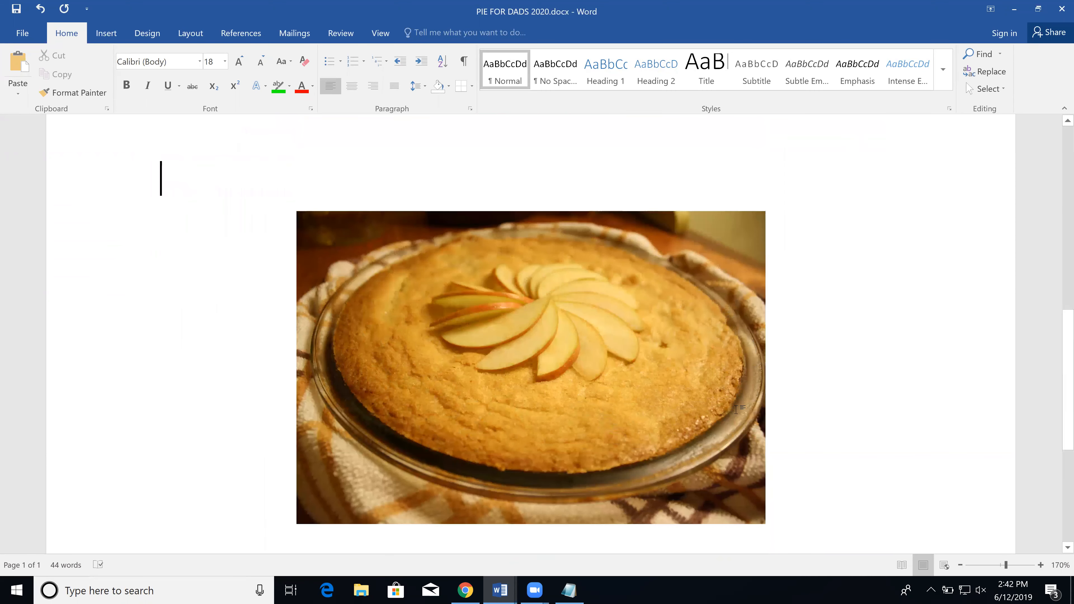
pyautogui.scroll(6, 736, 408)
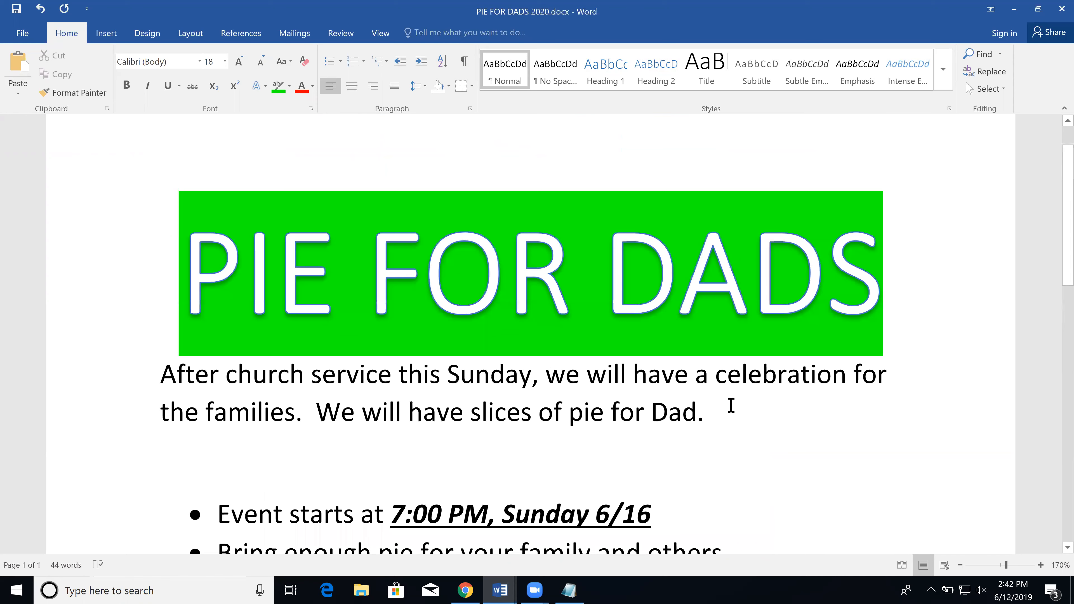
pyautogui.scroll(-4, 729, 391)
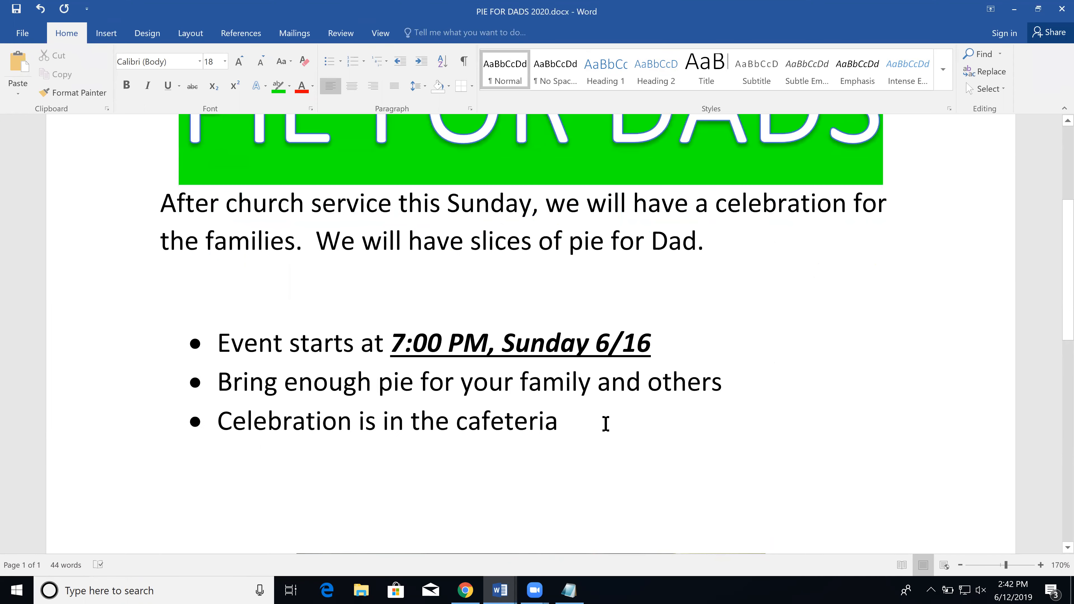
pyautogui.moveTo(67, 428); pyautogui.dragTo(55, 219)
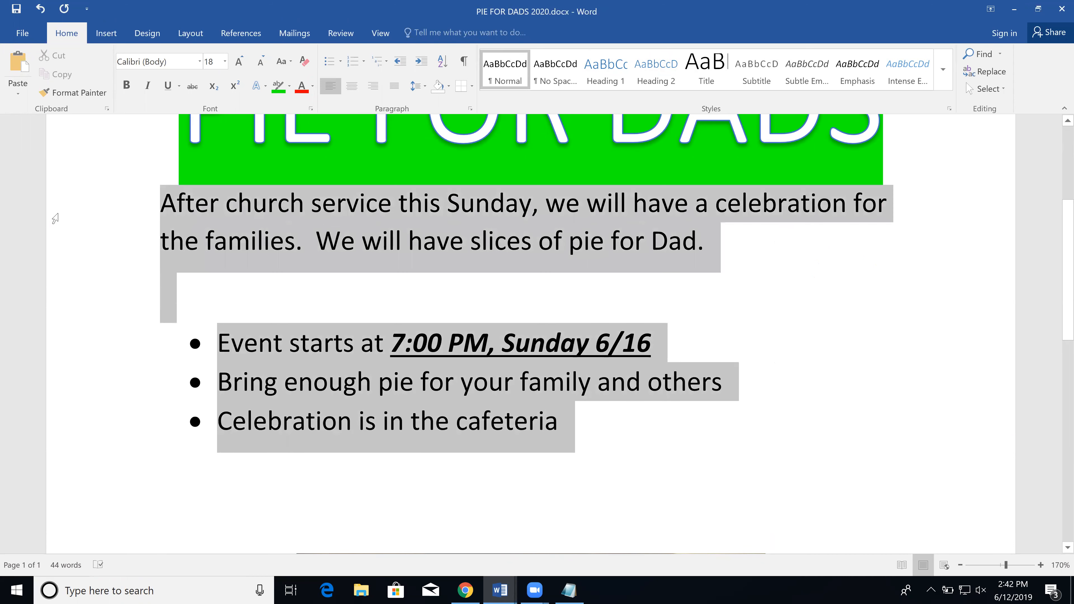
pyautogui.click(240, 63)
pyautogui.click(239, 63)
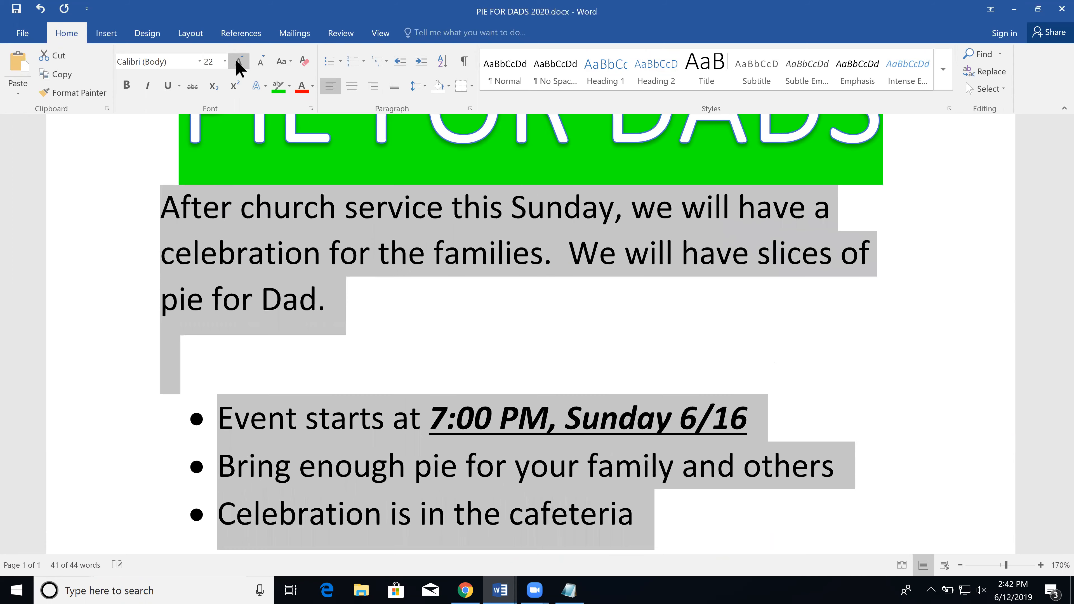
# Clear the text selection and show the respaced announcement in the print preview
pyautogui.scroll(-3, 789, 516)
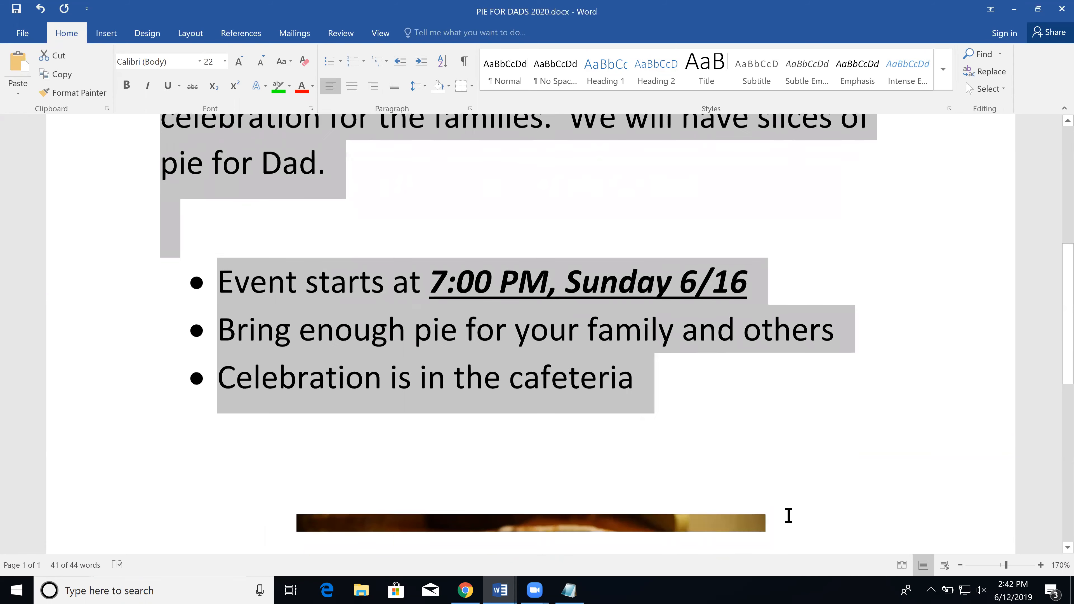
pyautogui.scroll(-7, 786, 513)
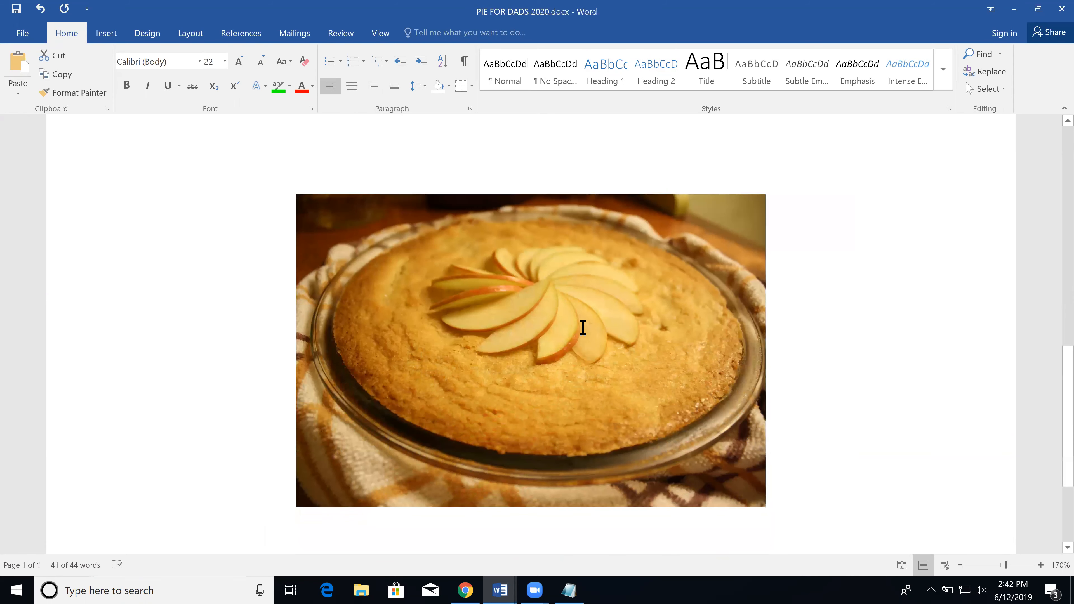
pyautogui.scroll(4, 582, 327)
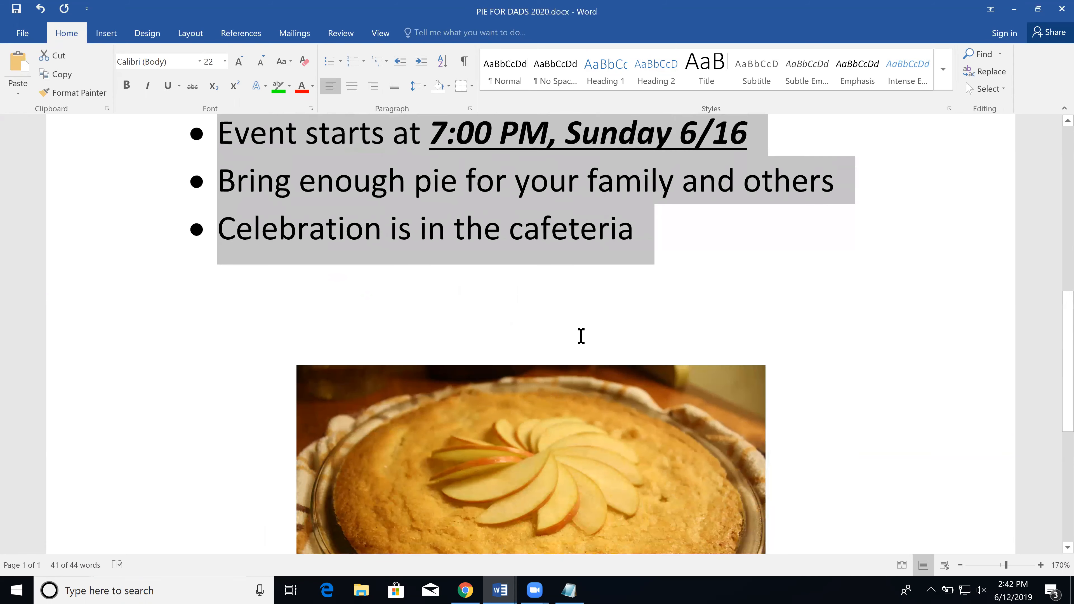
pyautogui.click(19, 33)
pyautogui.click(19, 30)
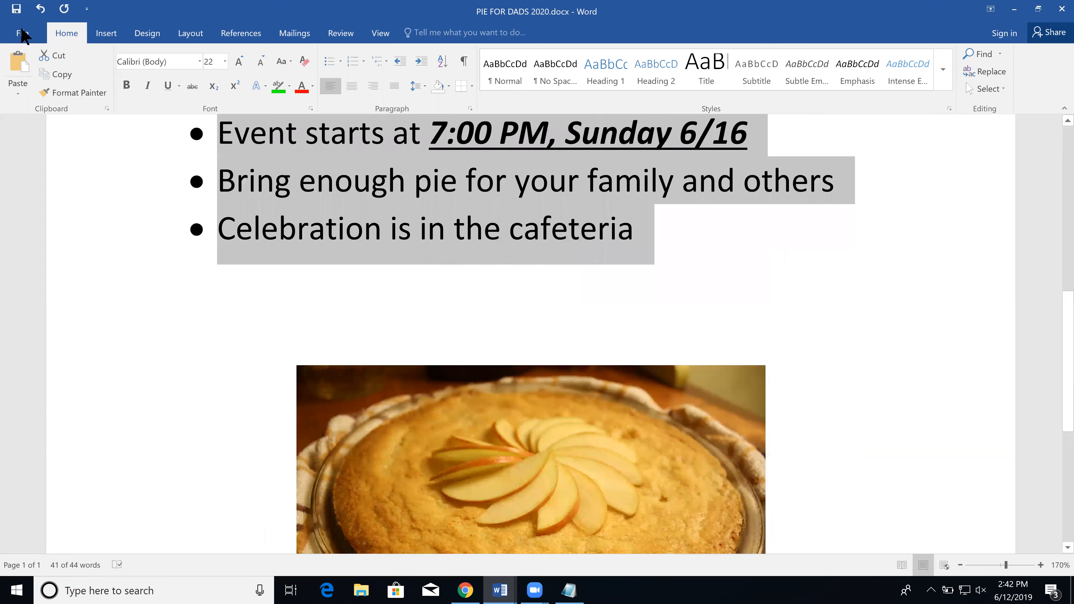
pyautogui.scroll(4, 417, 278)
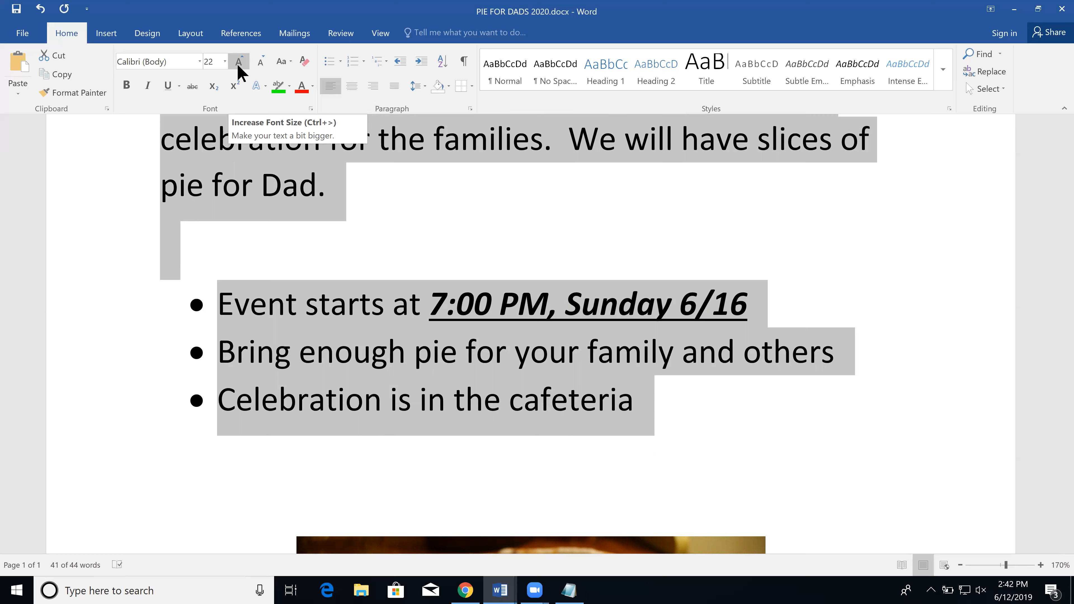
pyautogui.click(625, 500)
pyautogui.scroll(4, 625, 499)
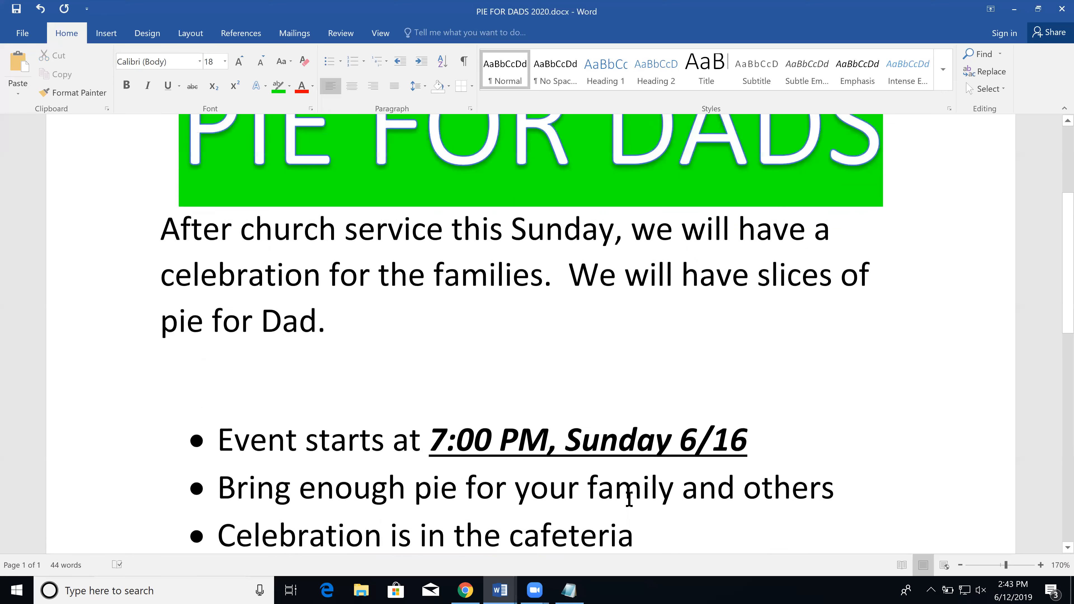
pyautogui.click(20, 32)
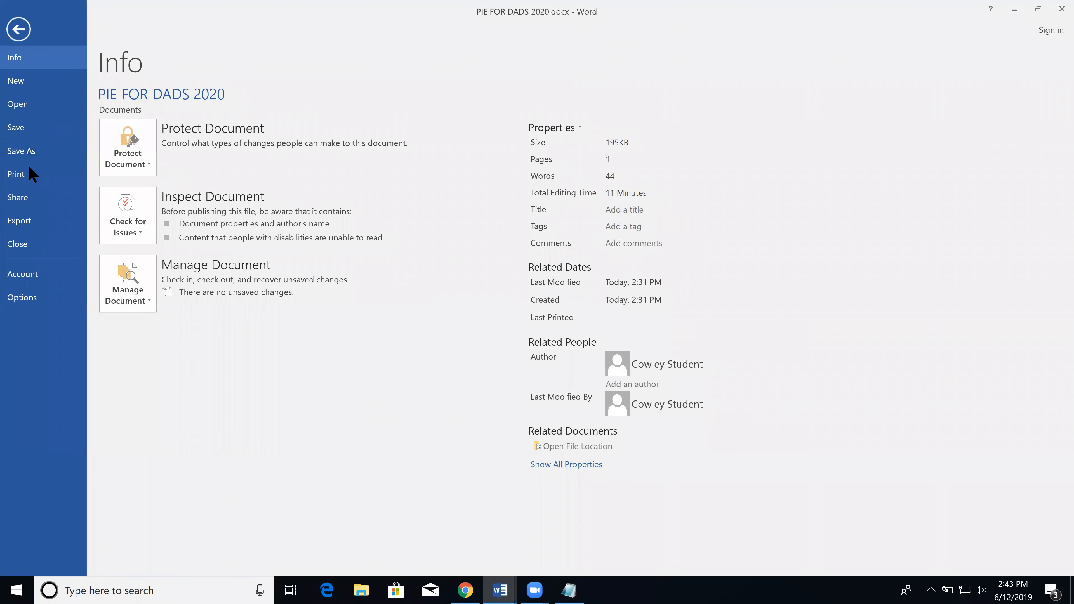
pyautogui.click(23, 174)
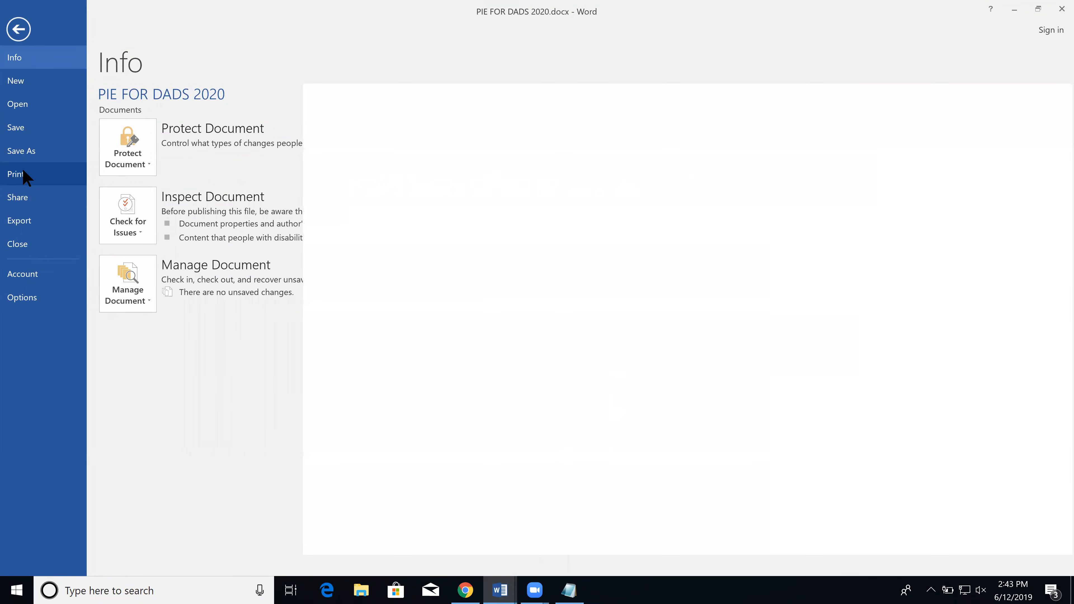
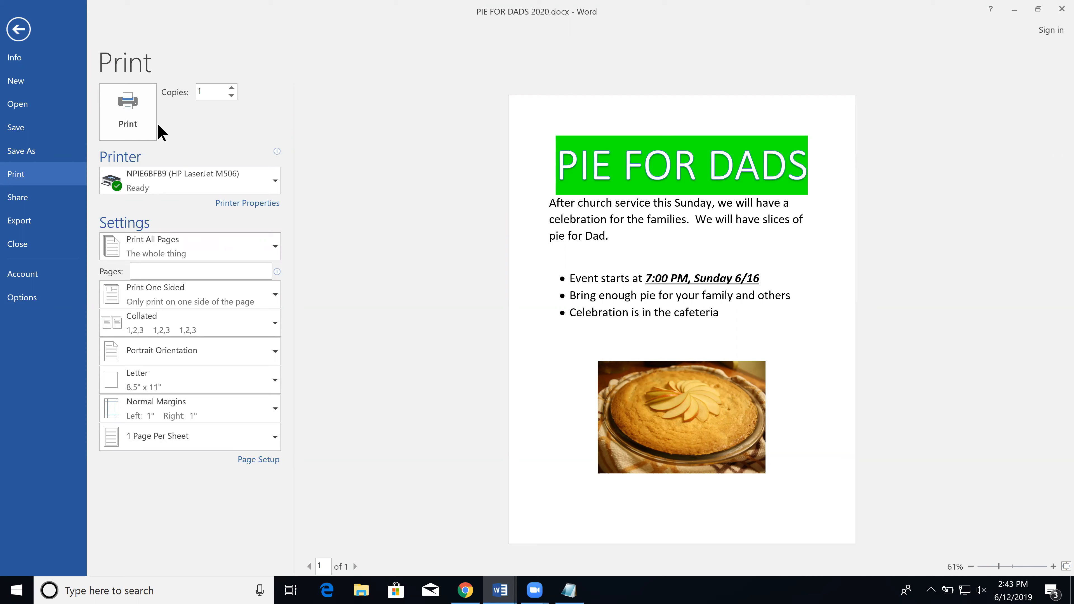
# Leave the print preview and check the flyer in Read Mode before returning to Print Layout
pyautogui.click(19, 30)
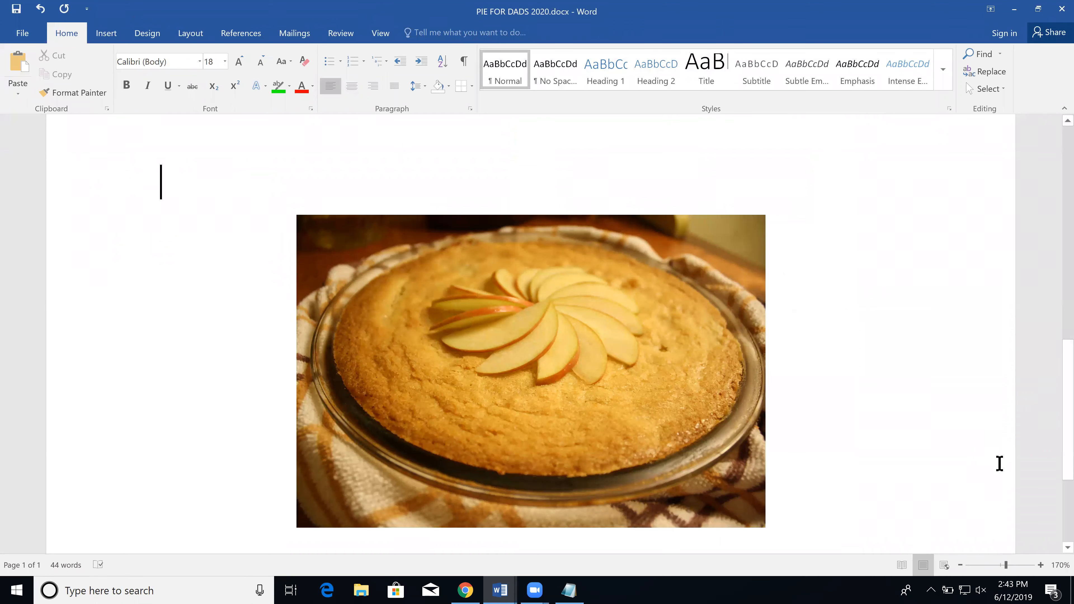
pyautogui.scroll(1, 1000, 465)
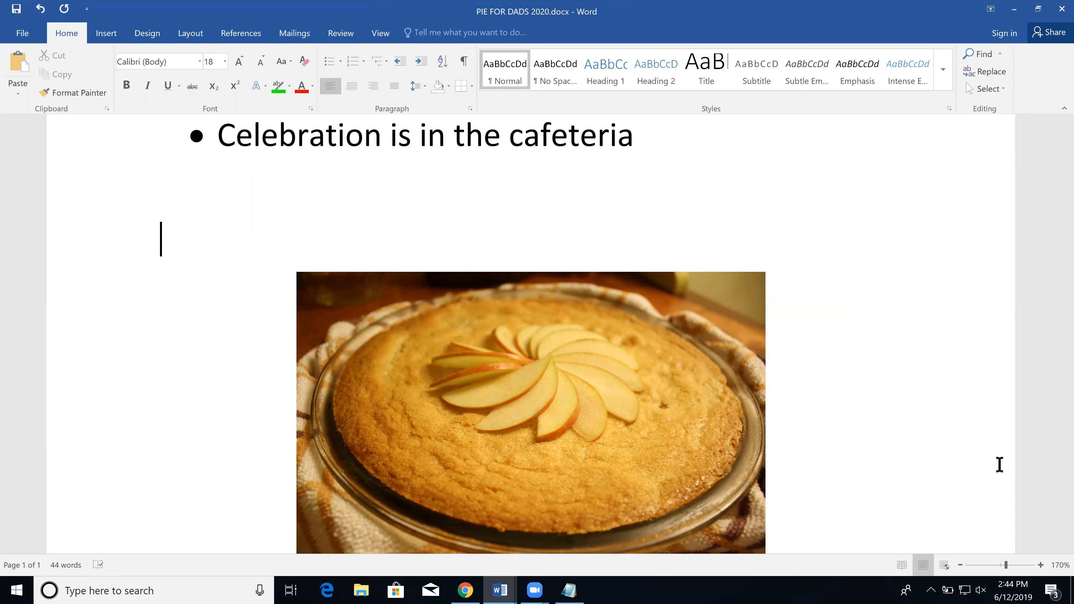
pyautogui.click(902, 565)
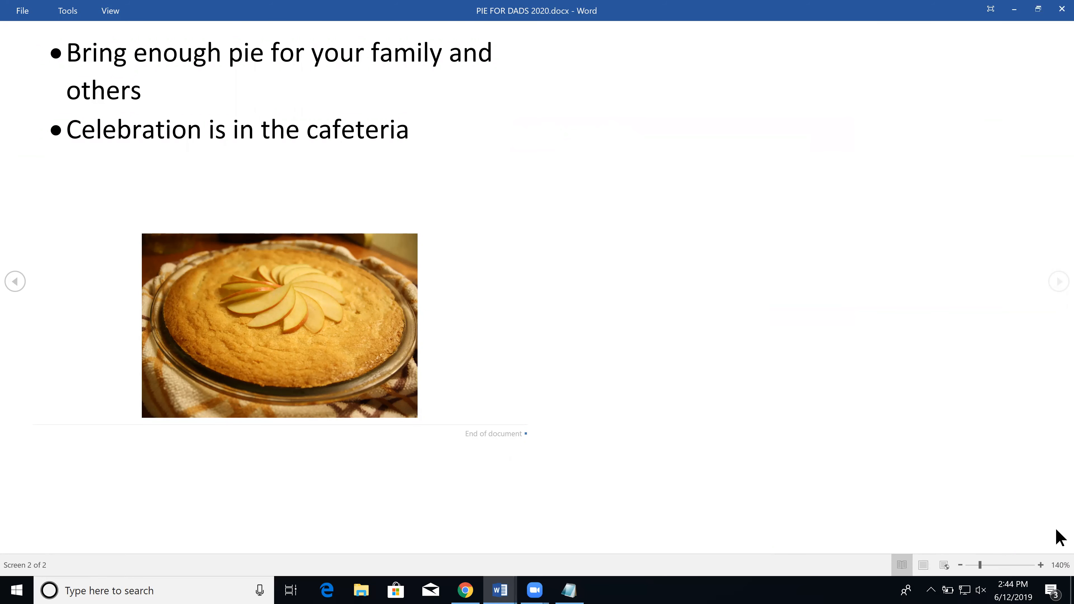
pyautogui.click(924, 566)
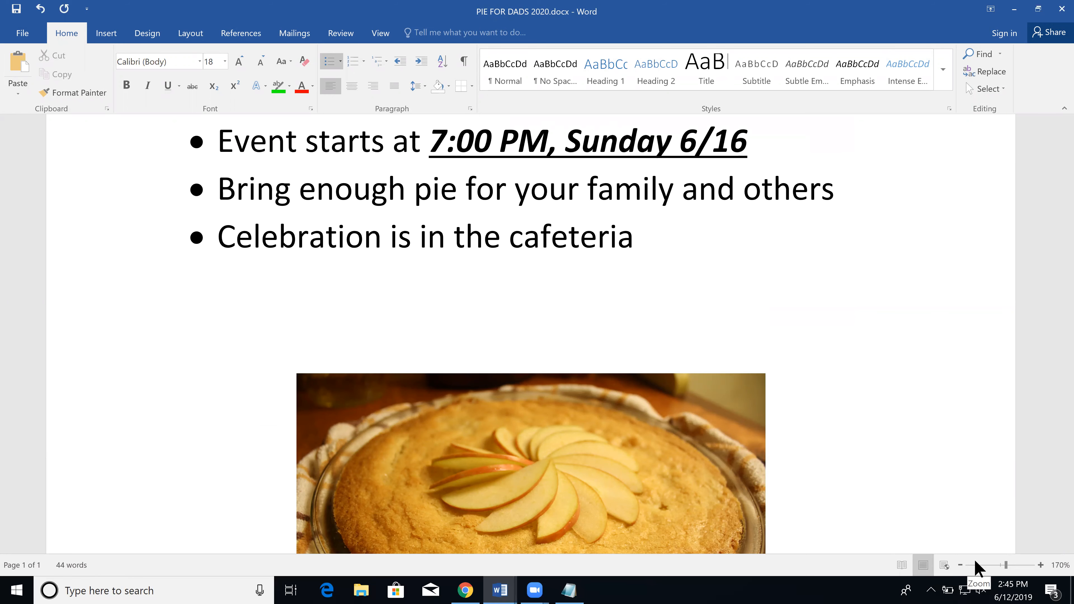
# Zoom the document out to 60% to view the whole flyer page
pyautogui.click(960, 566)
pyautogui.click(960, 566)
pyautogui.click(960, 566)
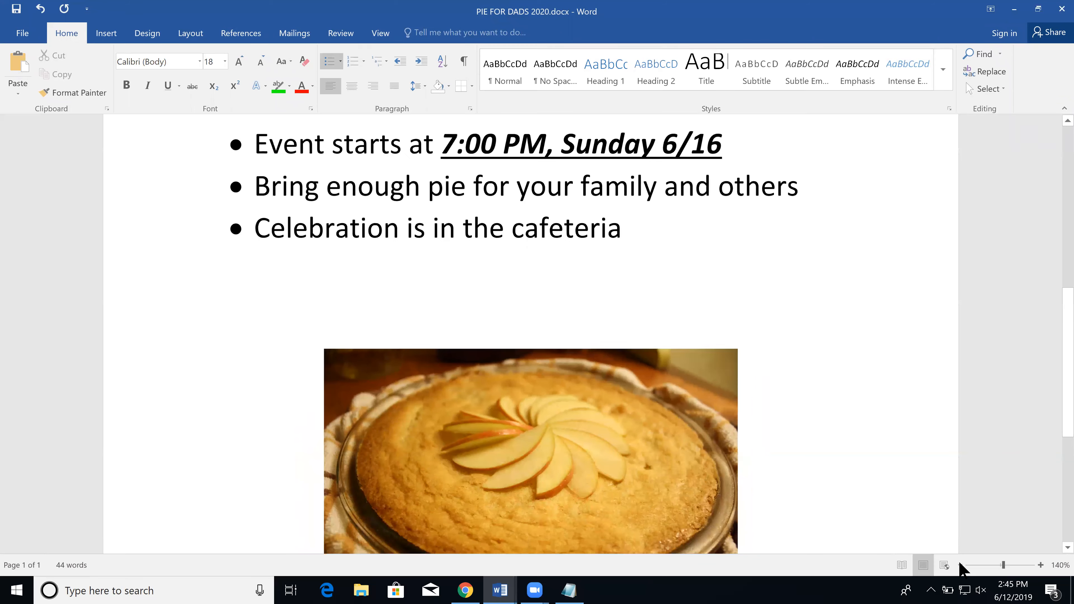
pyautogui.click(961, 566)
pyautogui.click(960, 566)
pyautogui.click(960, 565)
pyautogui.click(961, 565)
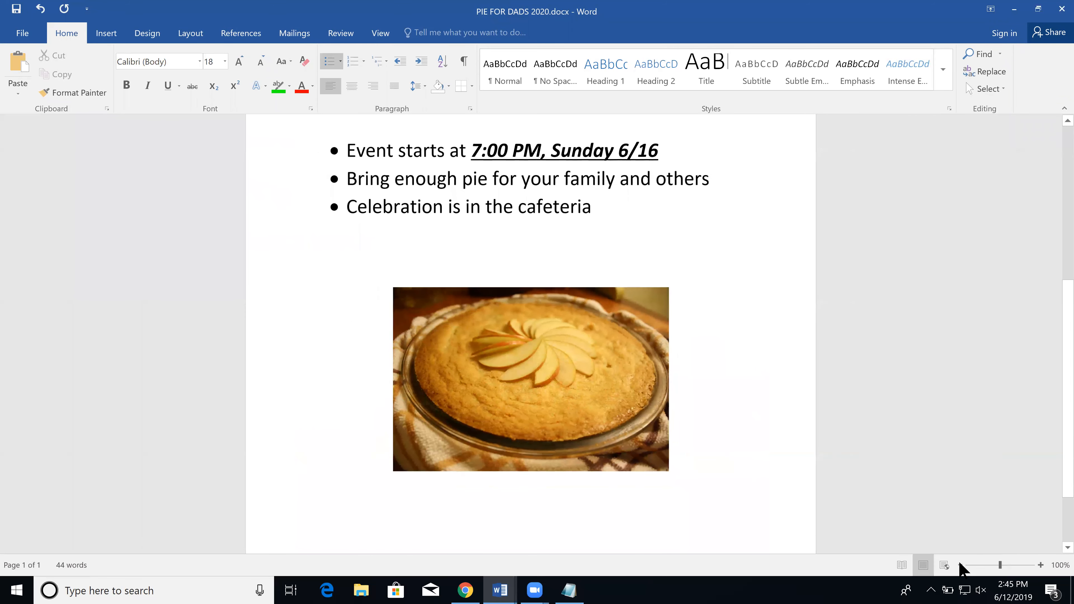
pyautogui.click(960, 566)
pyautogui.click(961, 565)
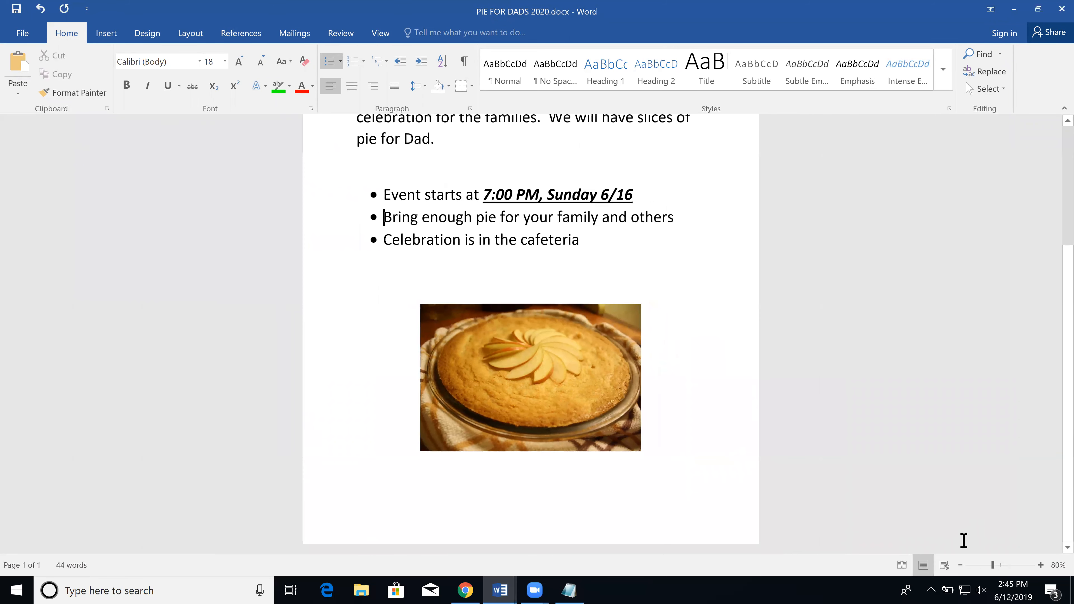
pyautogui.click(961, 566)
pyautogui.click(961, 566)
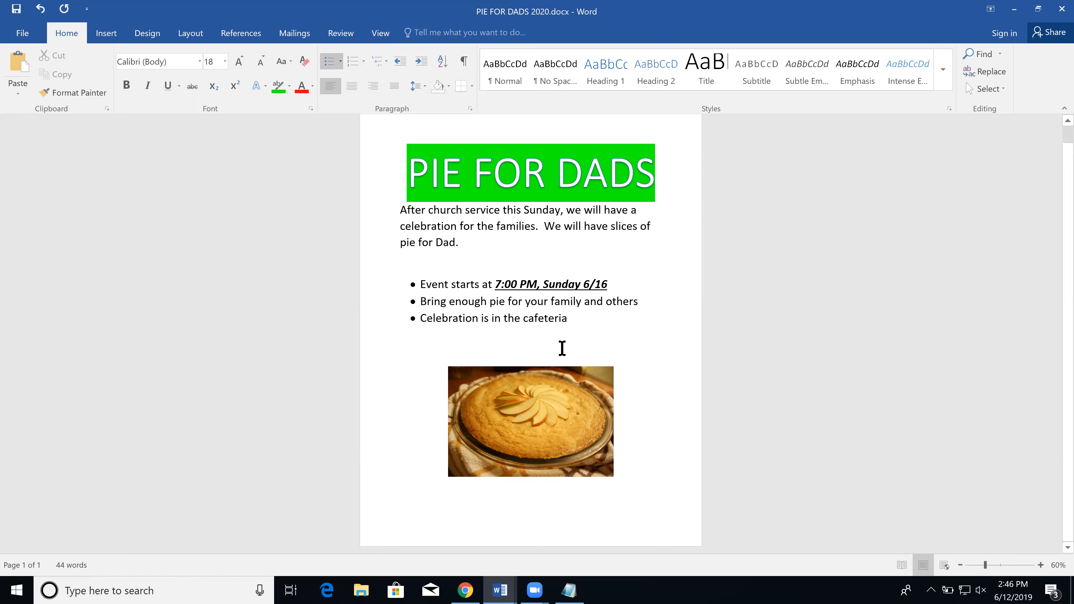
# Enlarge the pie picture proportionally and remove a blank line between the bulleted list and the picture
pyautogui.click(546, 407)
pyautogui.moveTo(614, 477); pyautogui.dragTo(648, 493)
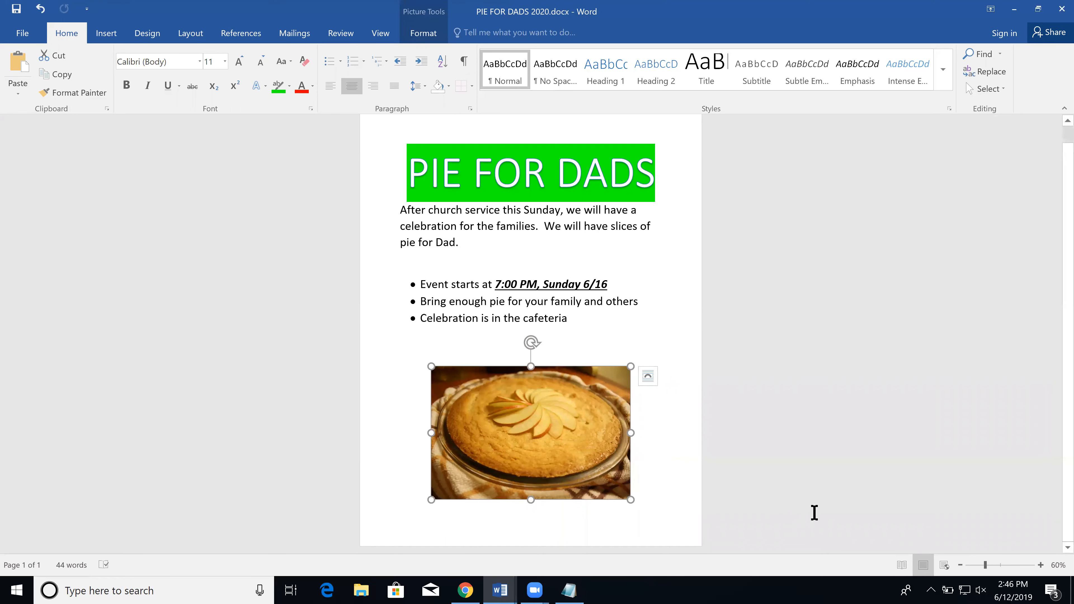
pyautogui.click(597, 321)
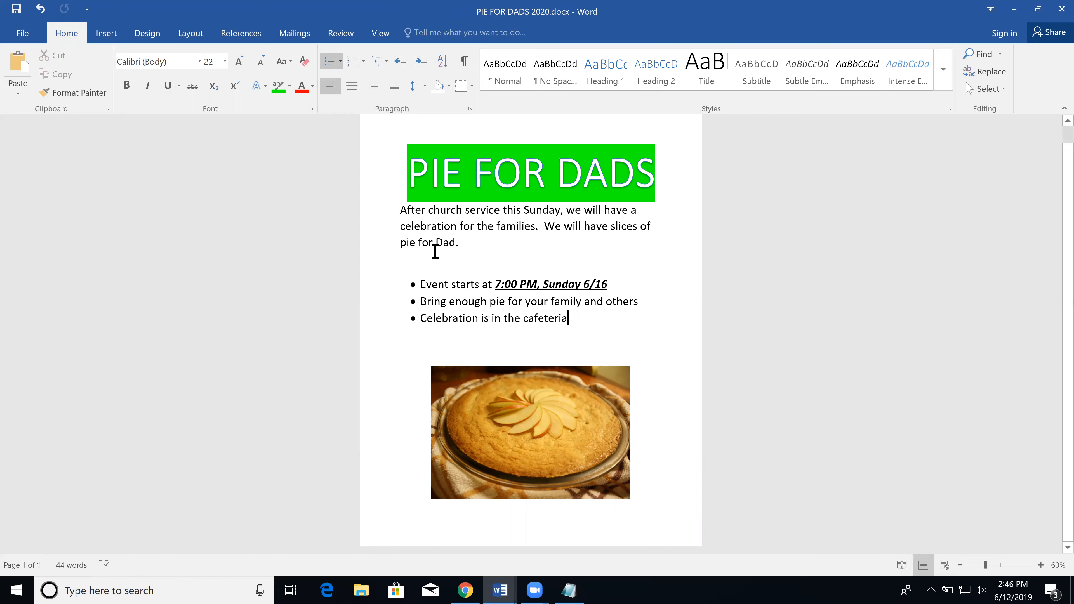
pyautogui.click(423, 346)
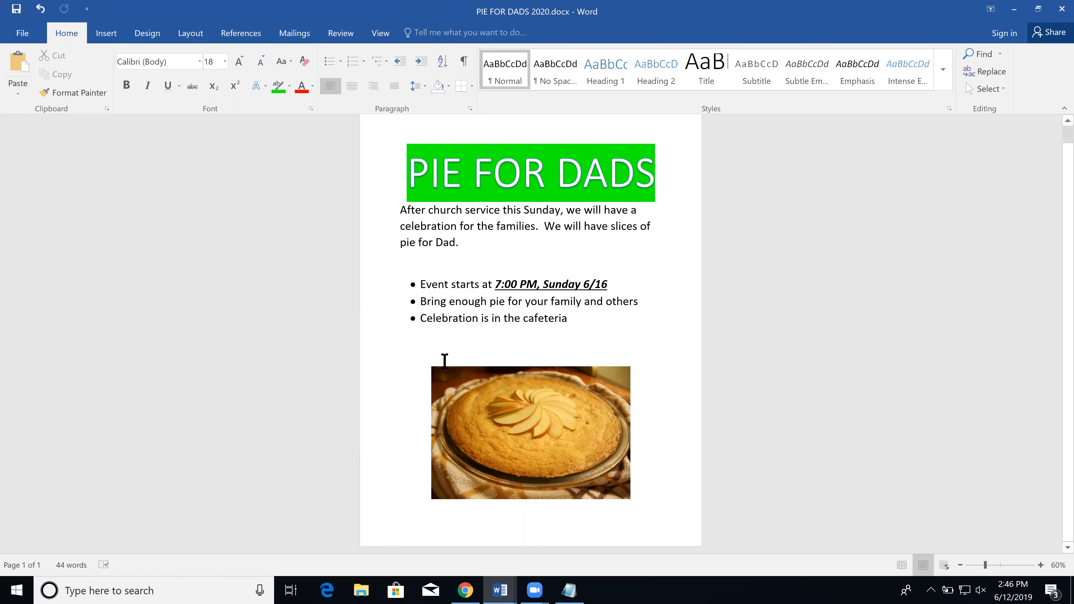
pyautogui.hotkey('ctrl', 'z')
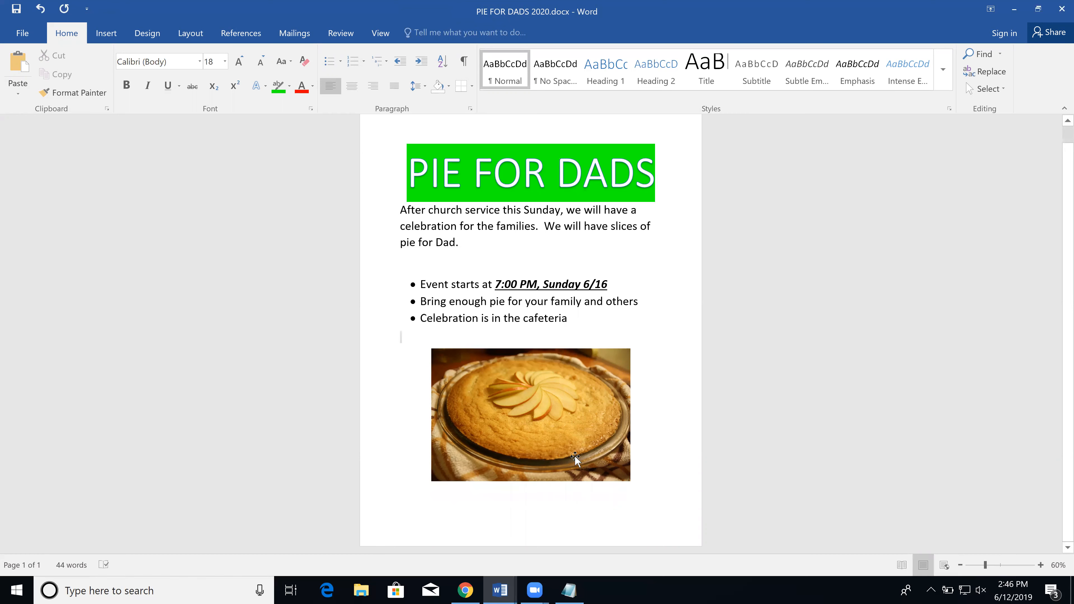
# Enlarge the pie picture further to nearly the width of the text and save the flyer
pyautogui.click(606, 460)
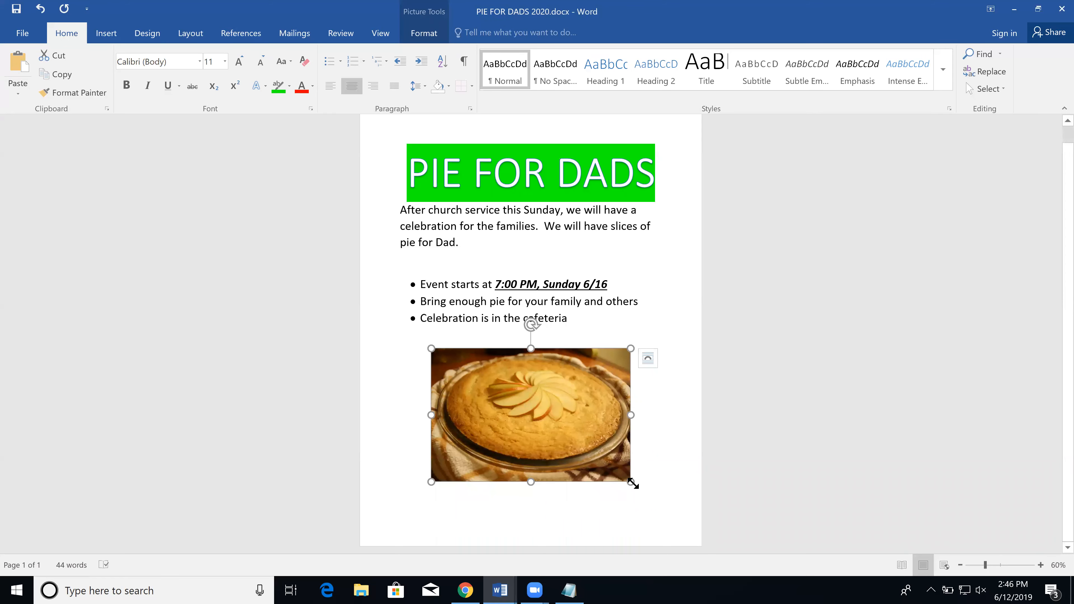
pyautogui.moveTo(633, 484); pyautogui.dragTo(662, 500)
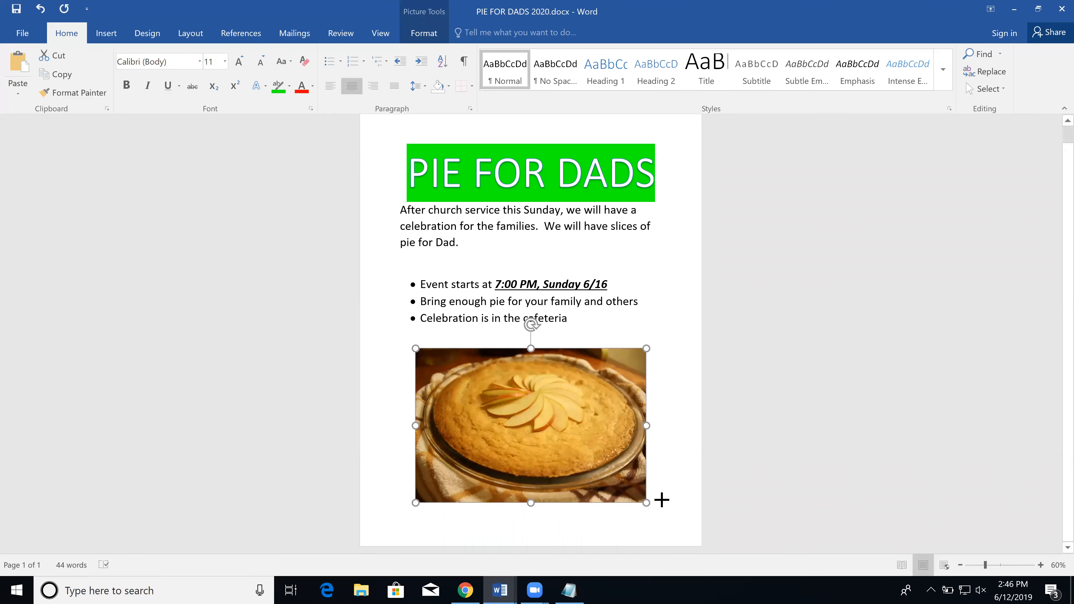
pyautogui.click(689, 487)
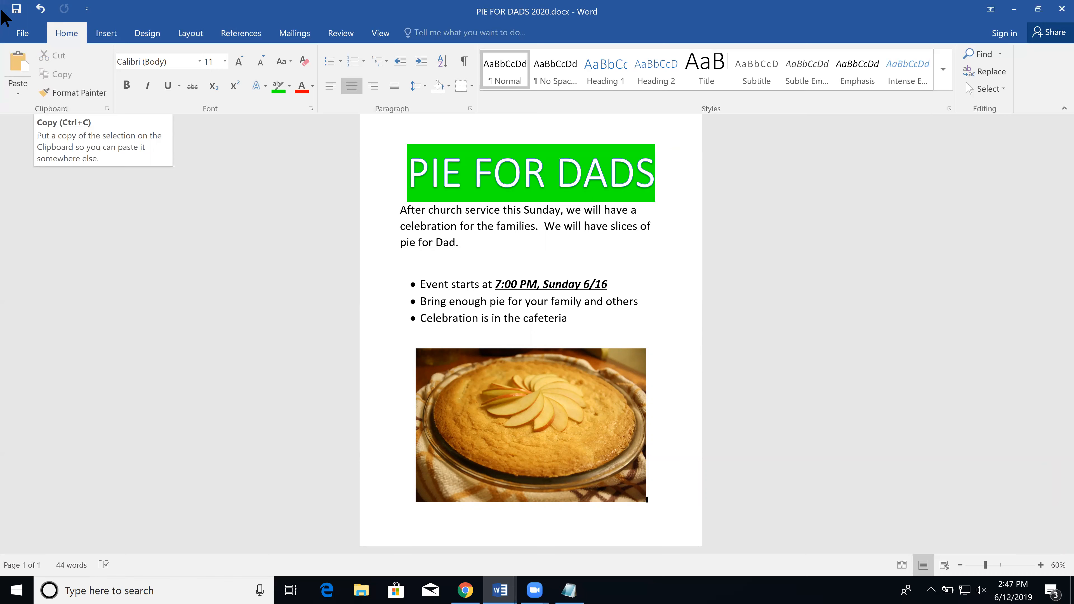
pyautogui.click(17, 10)
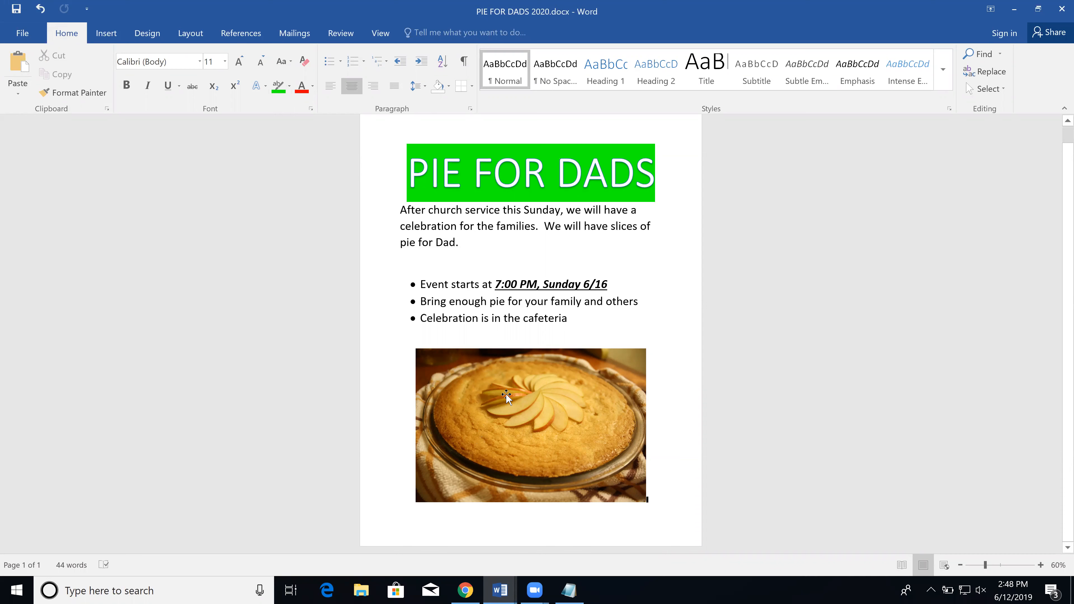
# Close the PIE FOR DADS 2020 flyer, and close Document1 without saving its changes
pyautogui.click(28, 29)
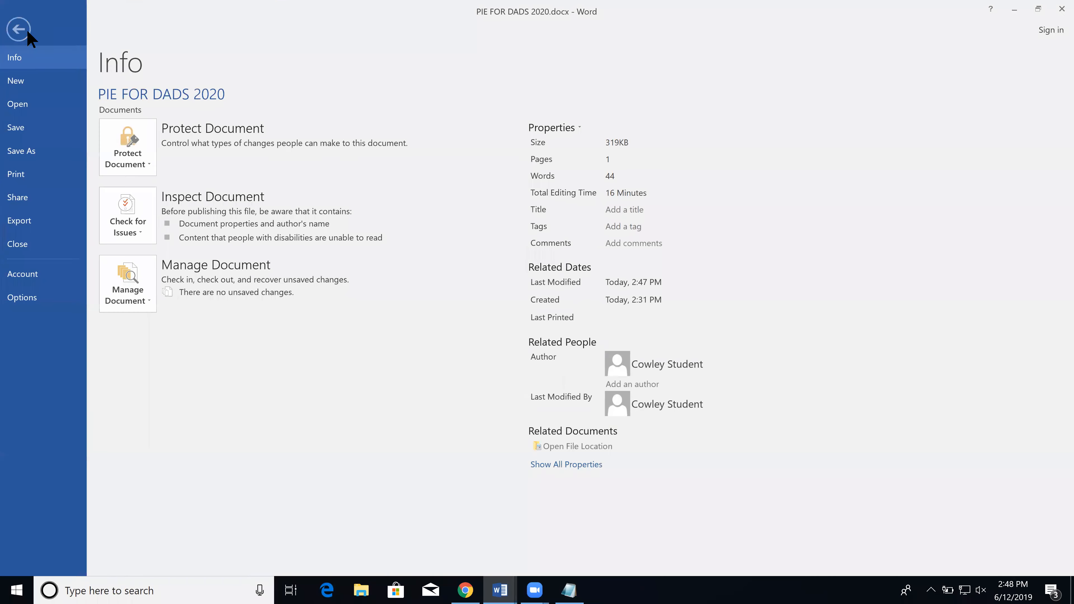
pyautogui.click(16, 246)
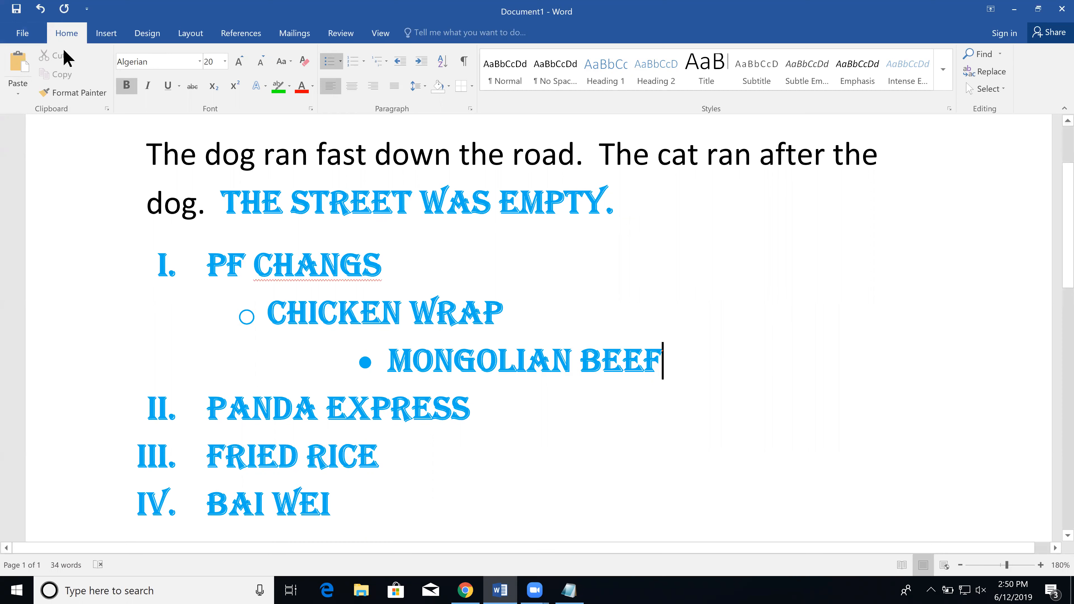
pyautogui.click(25, 33)
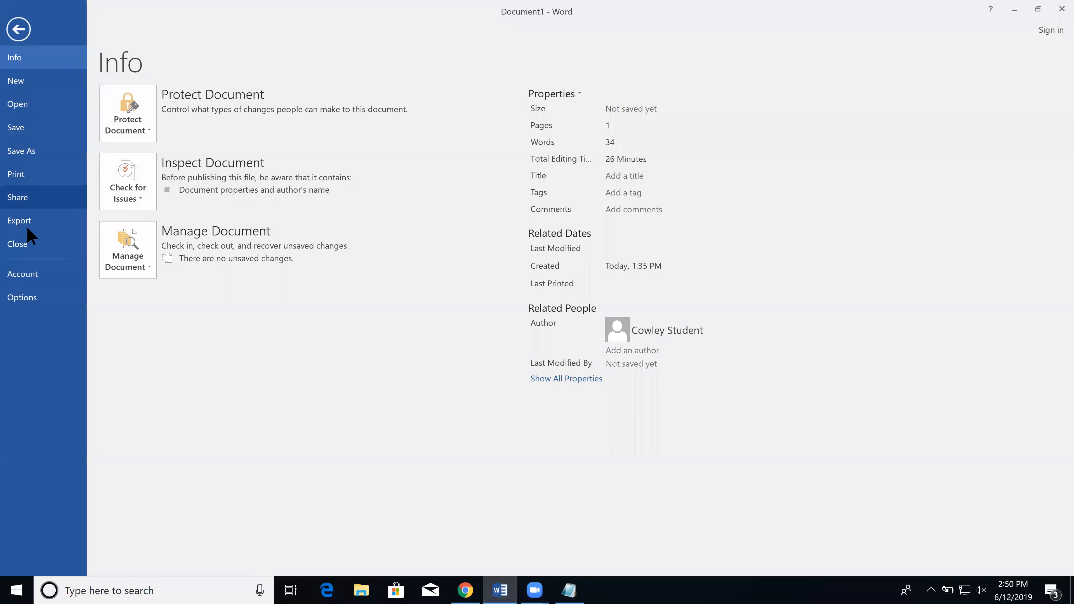
pyautogui.press('Escape')
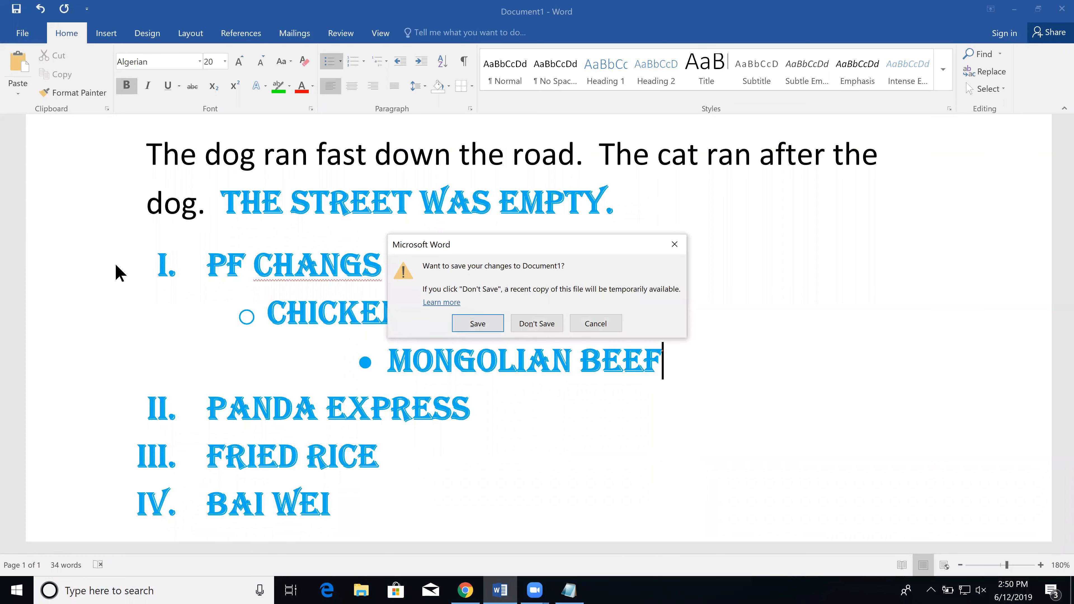
pyautogui.click(542, 324)
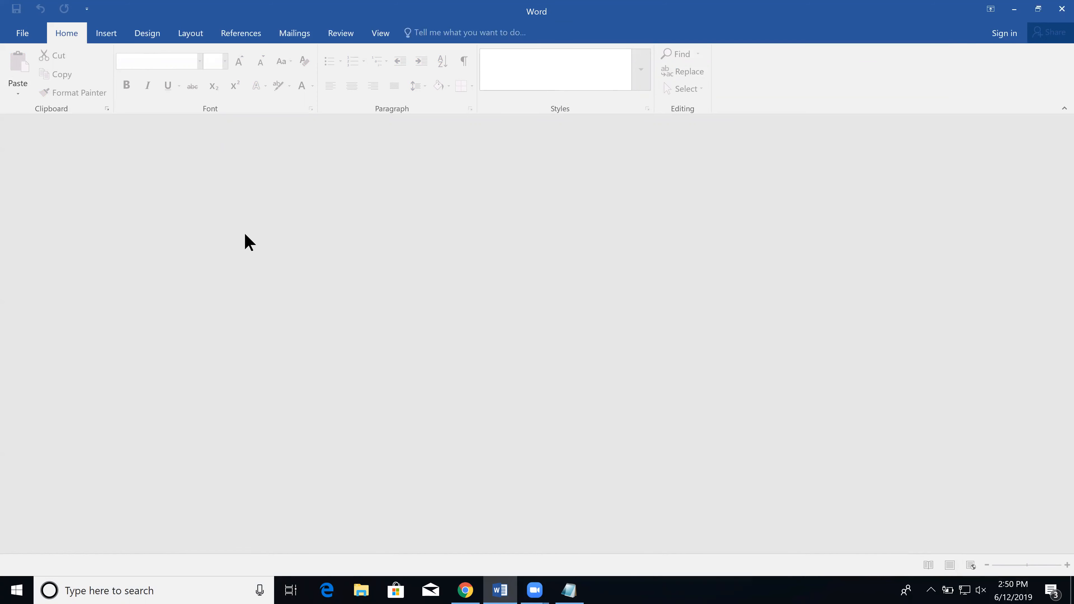
# Create a new blank document
pyautogui.click(22, 36)
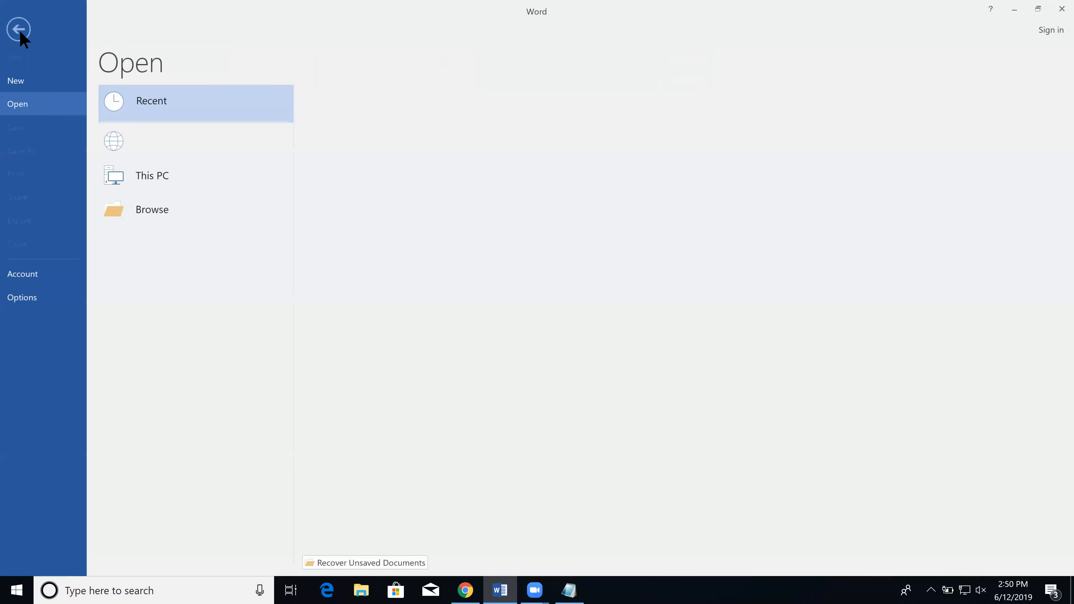
pyautogui.click(19, 32)
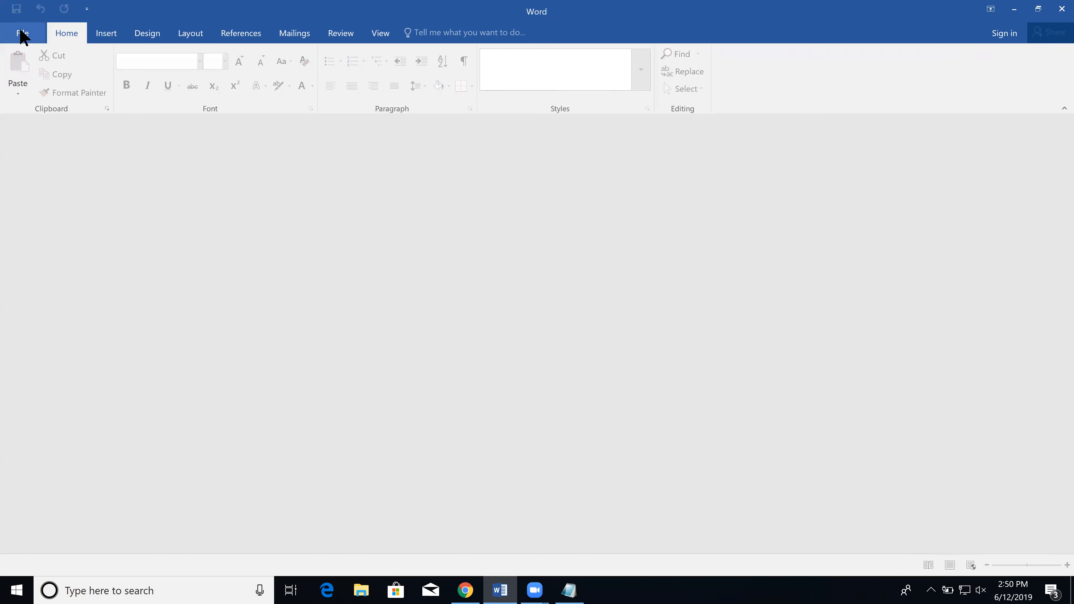
pyautogui.click(22, 36)
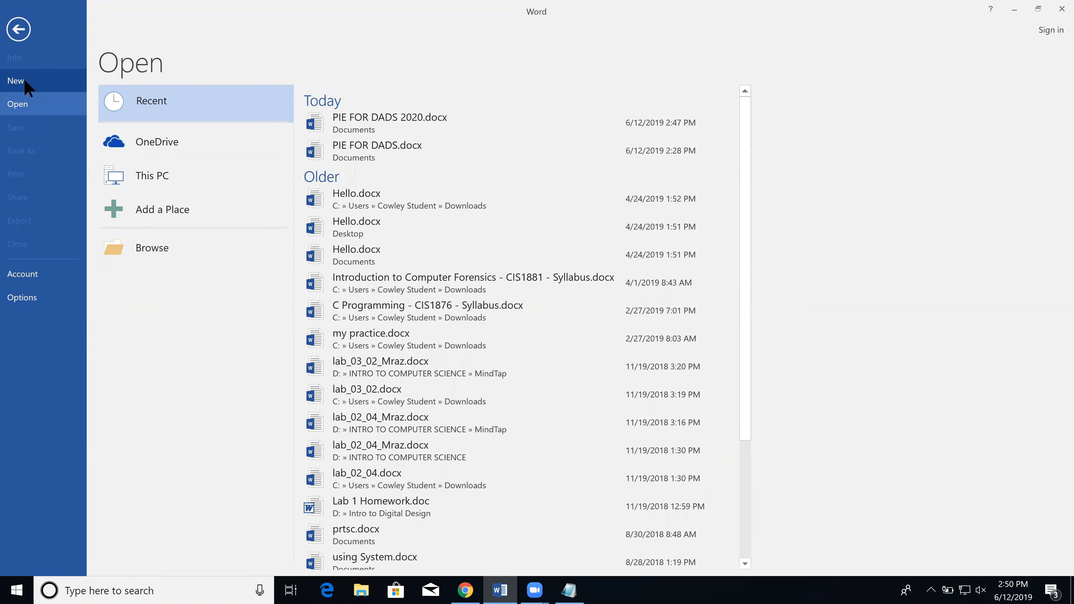
pyautogui.click(19, 81)
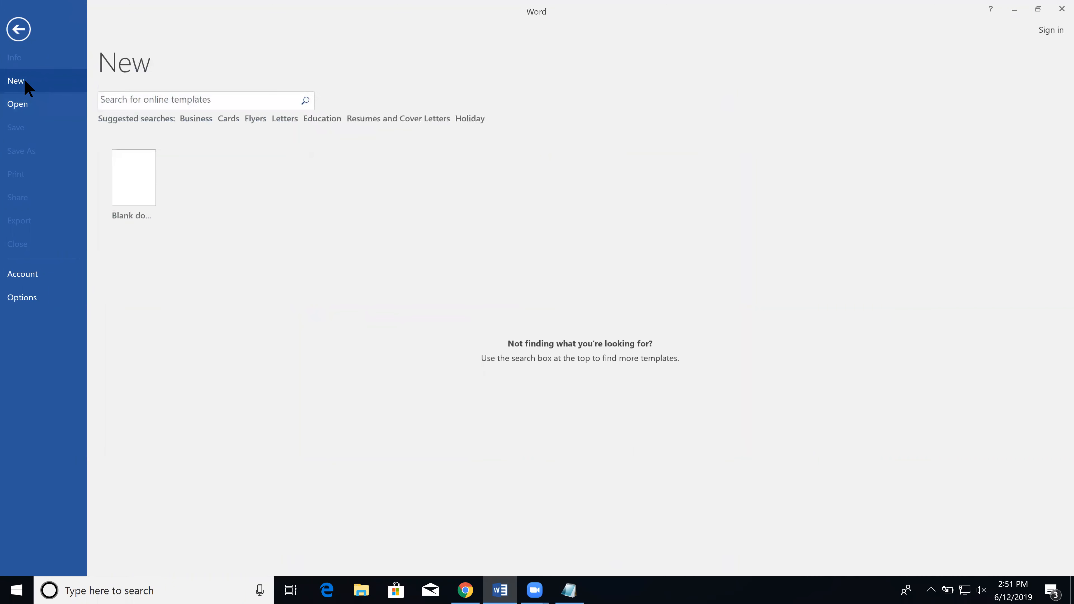
pyautogui.click(19, 30)
pyautogui.click(22, 36)
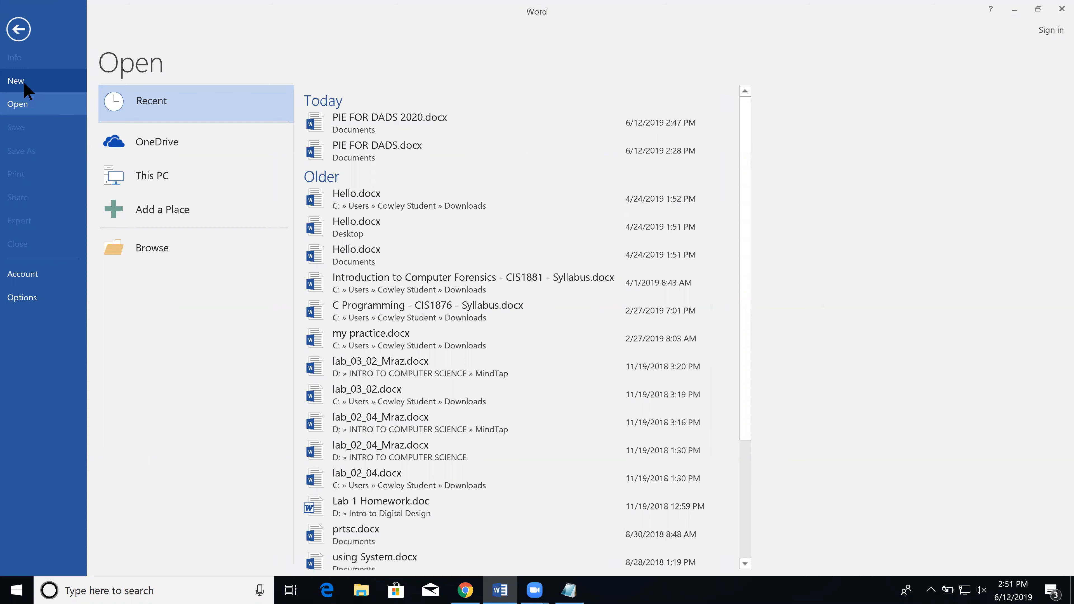
pyautogui.click(24, 83)
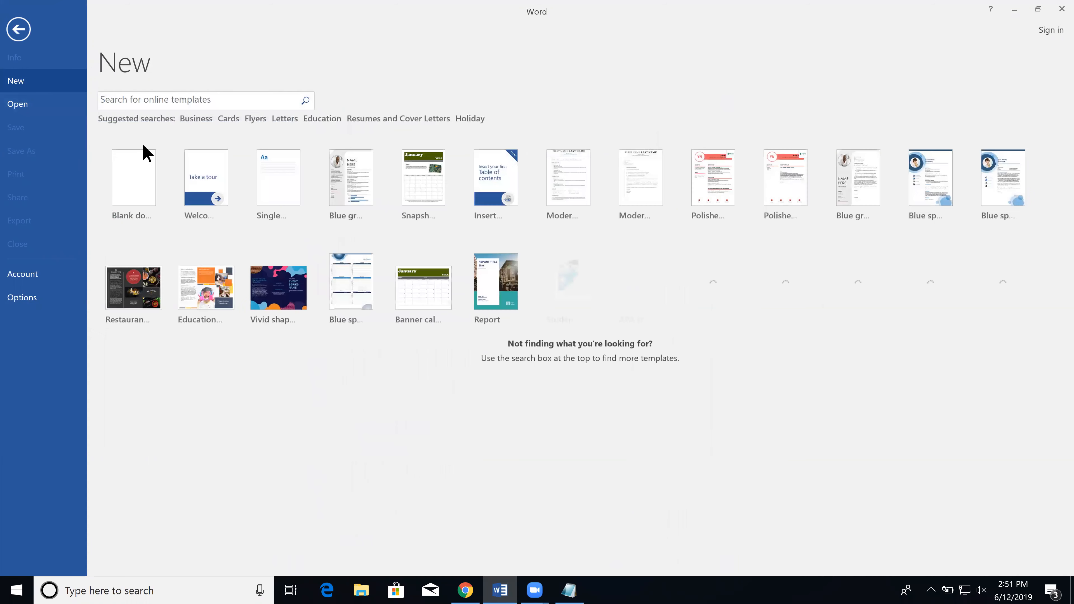
pyautogui.click(133, 186)
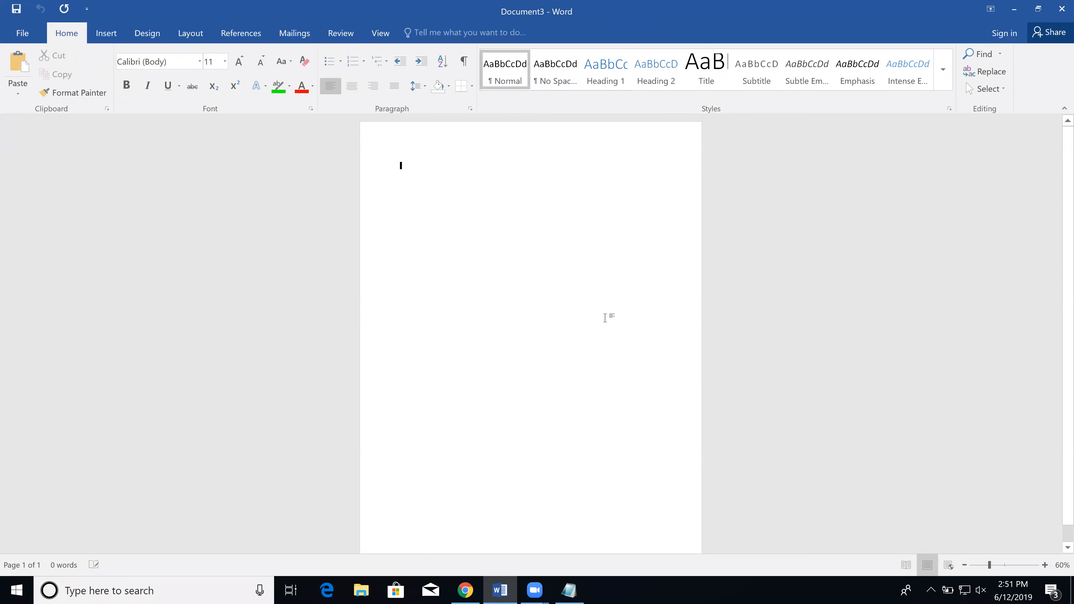
# Insert a table with two columns and four rows and enter "Mystery Trip" in its first cell
pyautogui.click(1048, 567)
pyautogui.click(1047, 567)
pyautogui.click(1047, 568)
pyautogui.click(1047, 567)
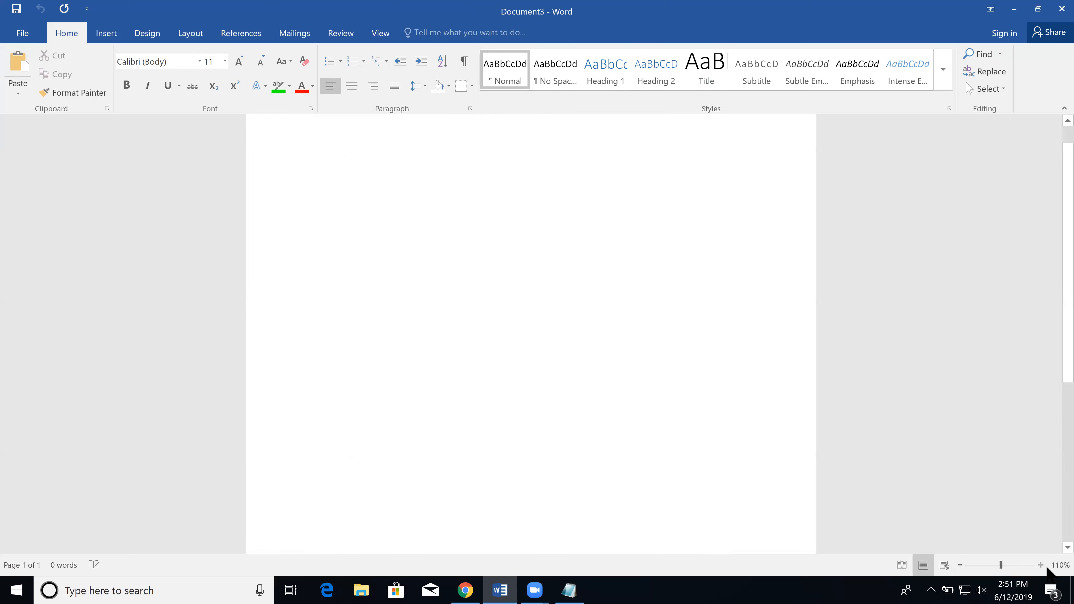
pyautogui.click(1047, 567)
pyautogui.click(1047, 568)
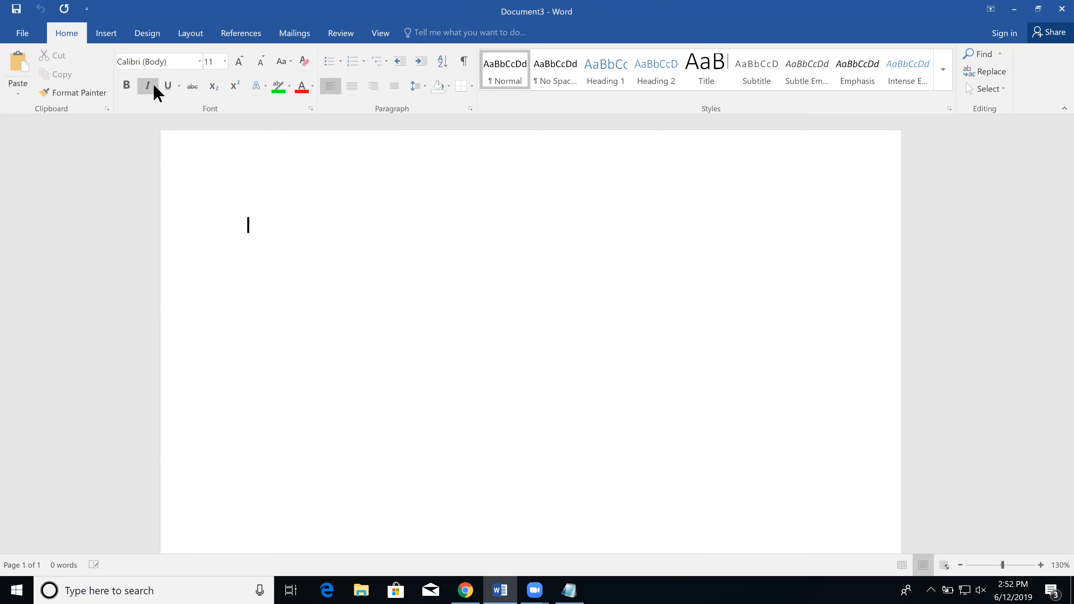
pyautogui.click(112, 36)
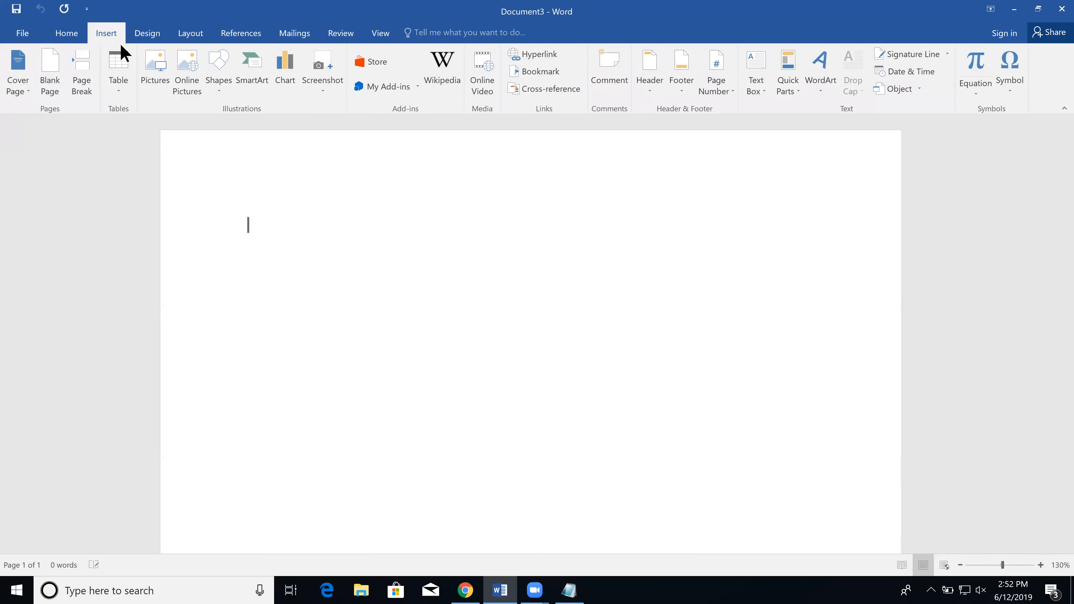
pyautogui.click(118, 93)
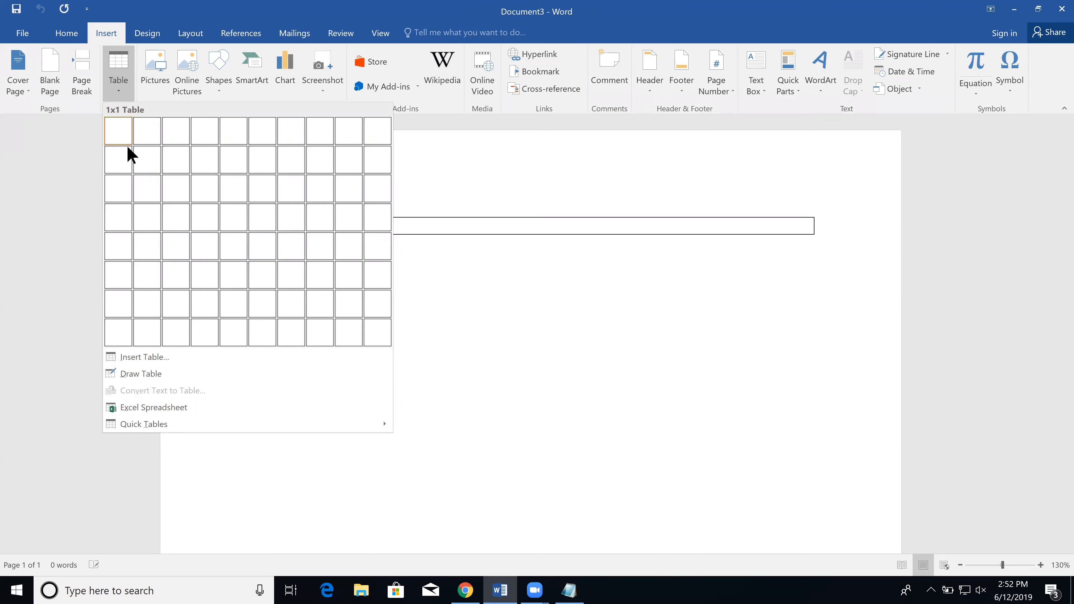
pyautogui.click(146, 211)
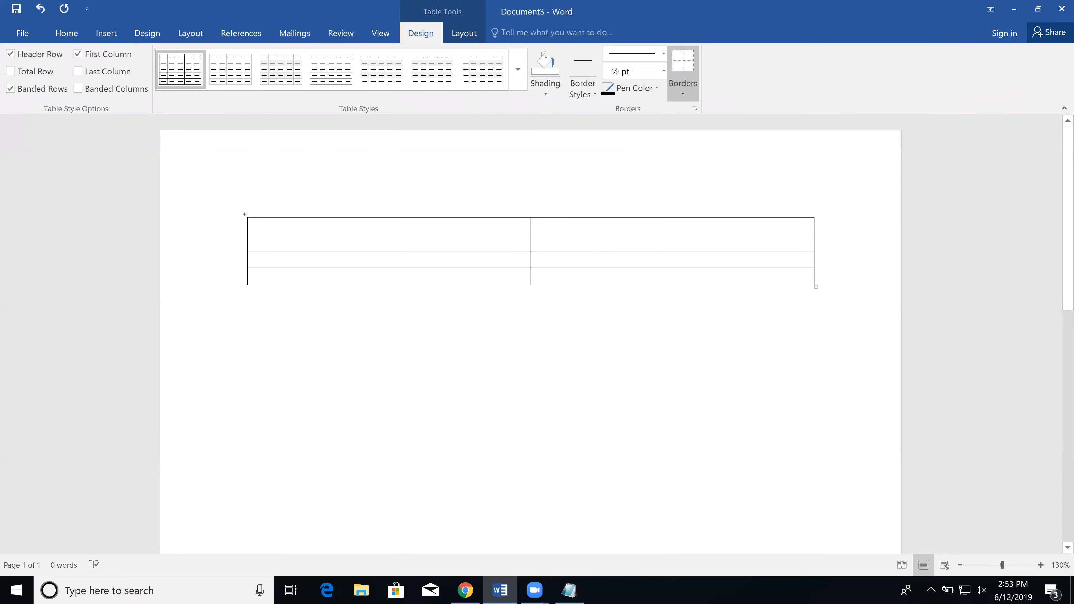
pyautogui.write('Myste')
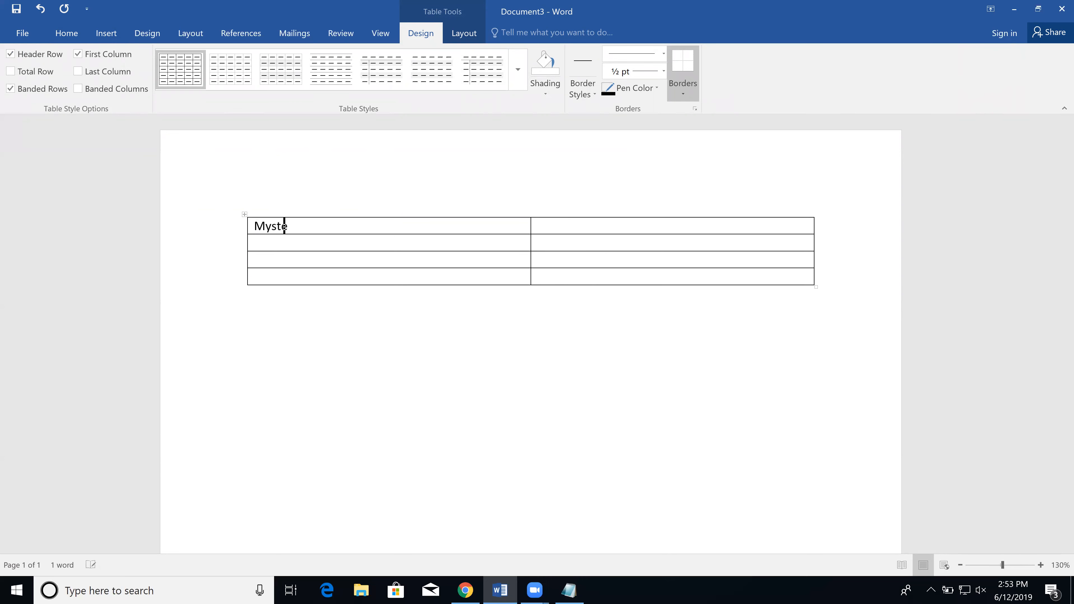
pyautogui.write('ry Trip')
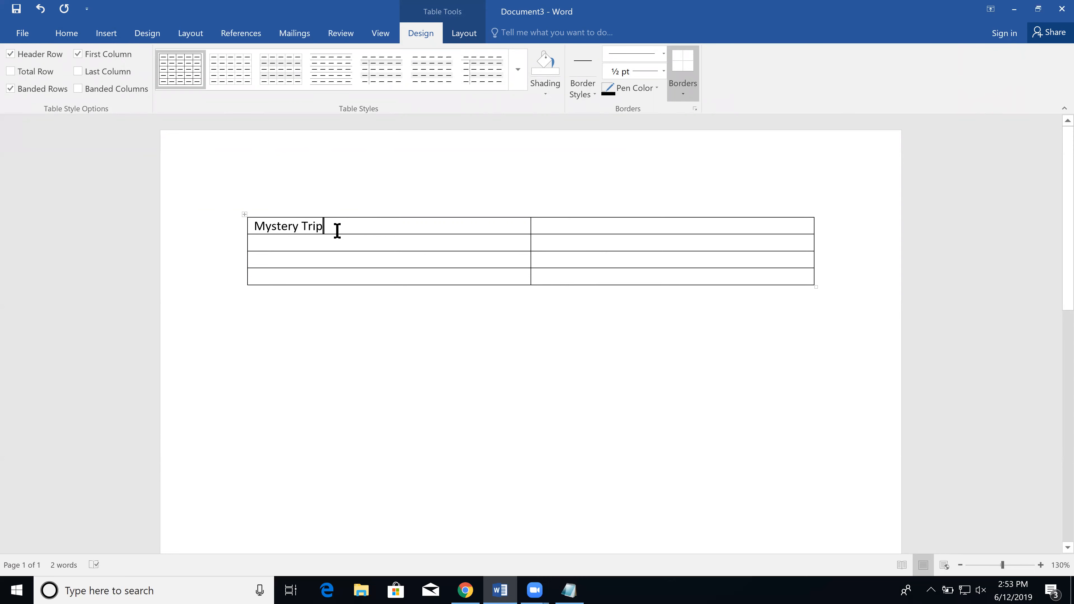
# Search Bing images for "mystery" and insert the cardboard box with a yellow question mark into the first row's second cell
pyautogui.click(560, 224)
pyautogui.click(105, 32)
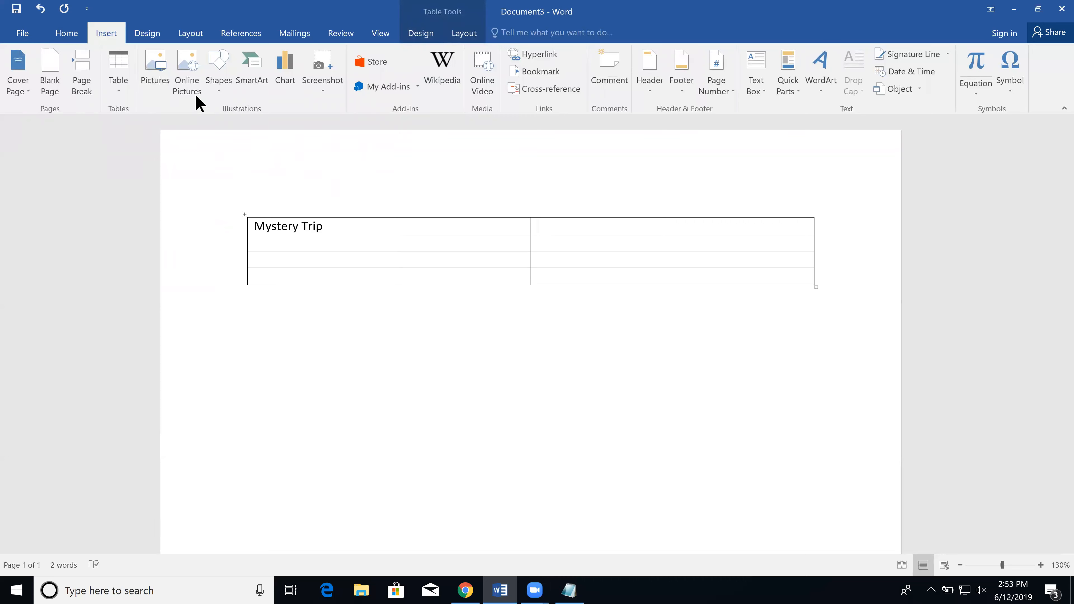
pyautogui.click(190, 80)
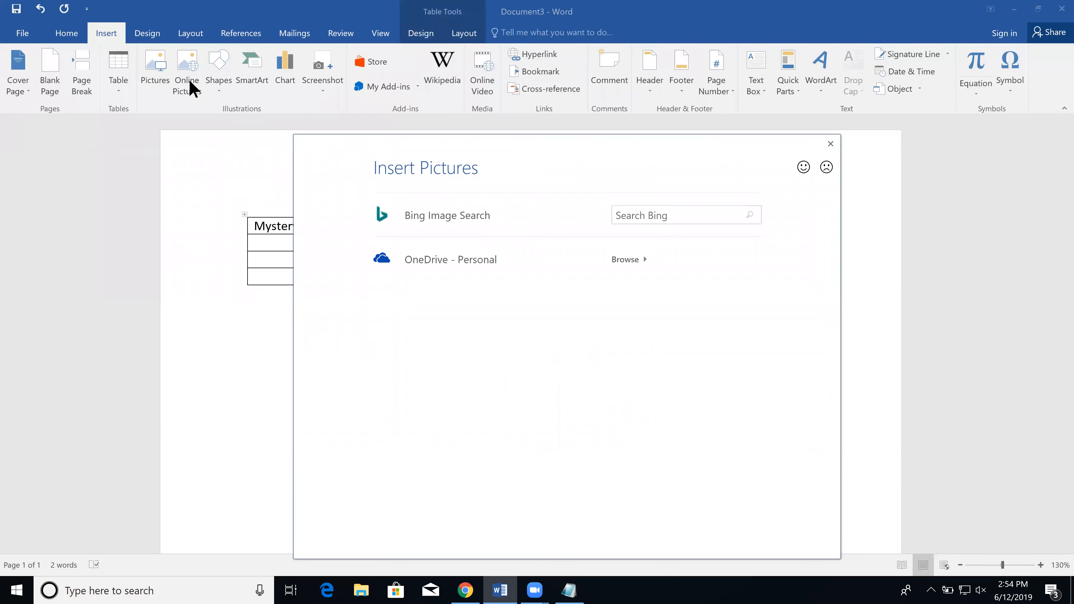
pyautogui.click(662, 217)
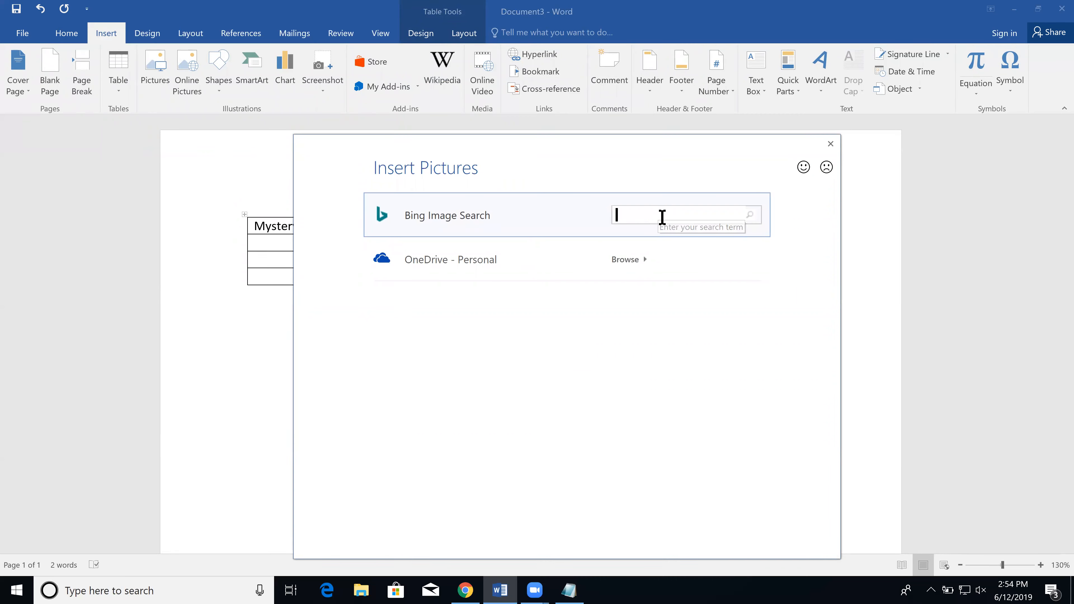
pyautogui.write('my')
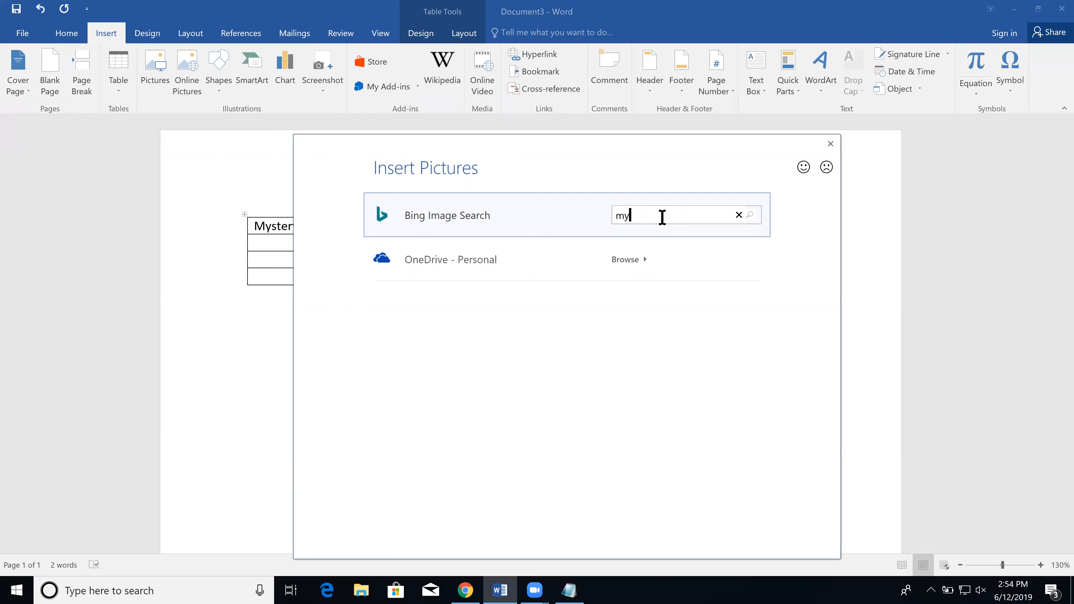
pyautogui.write('stery')
pyautogui.press('Return')
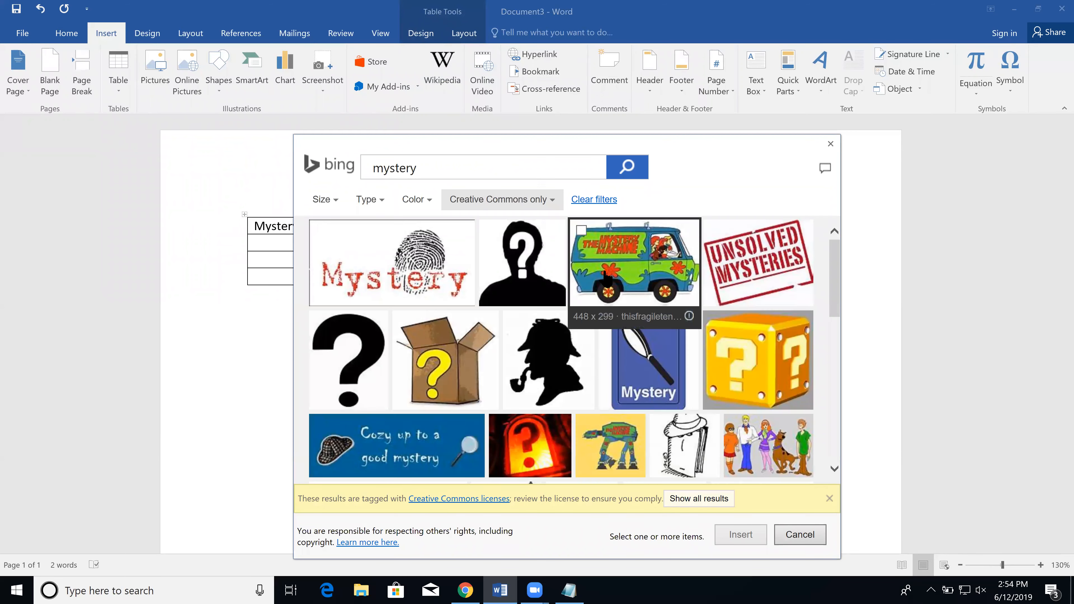
pyautogui.click(444, 364)
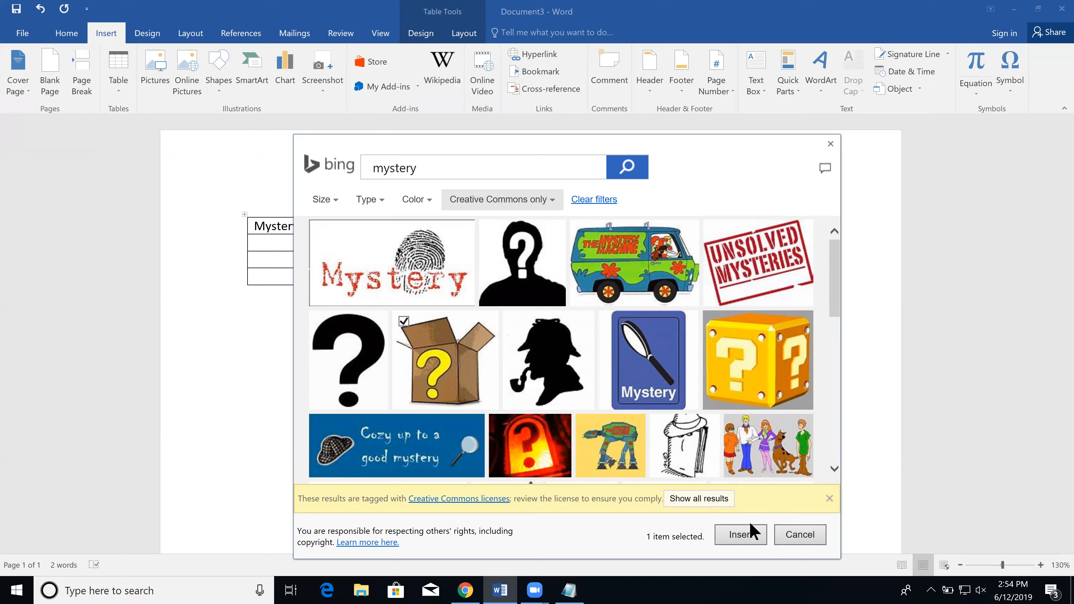
pyautogui.click(744, 530)
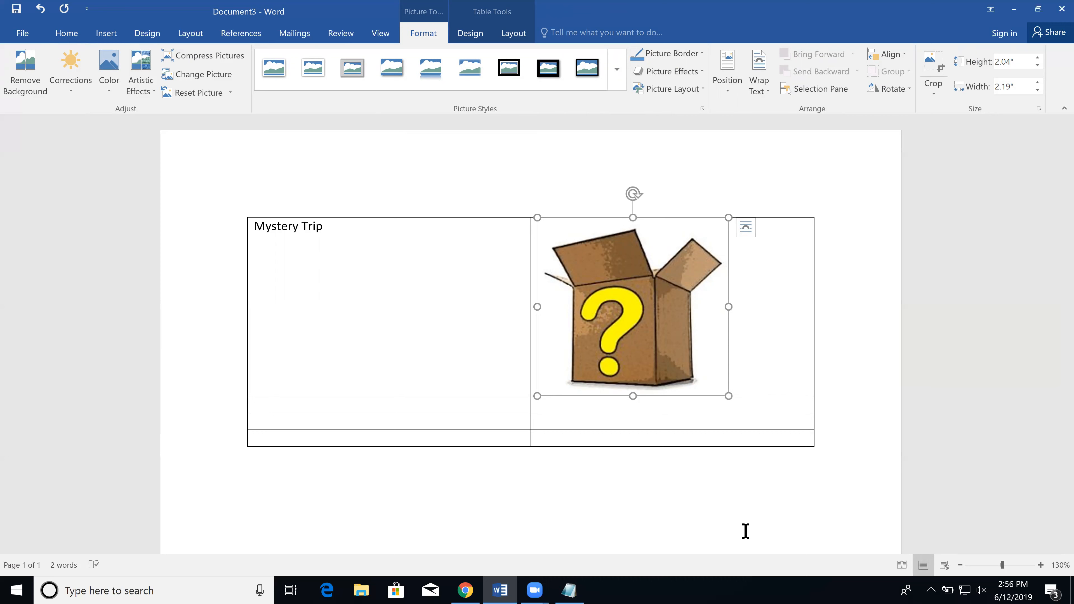
# Enter "Barbecue Venture" in the second cell of the table's second row
pyautogui.click(574, 404)
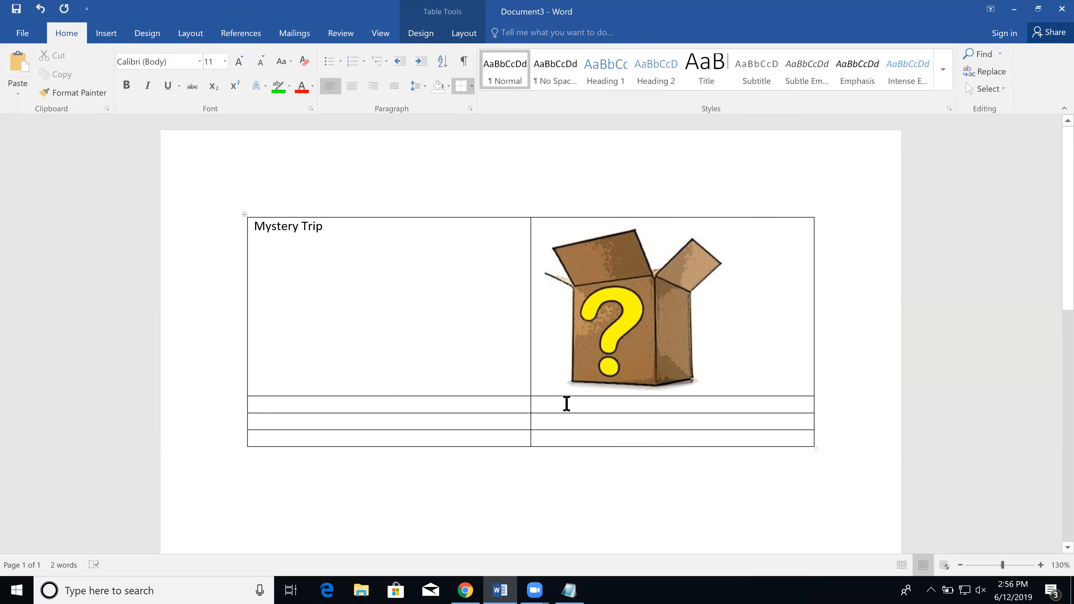
pyautogui.write('Barbe')
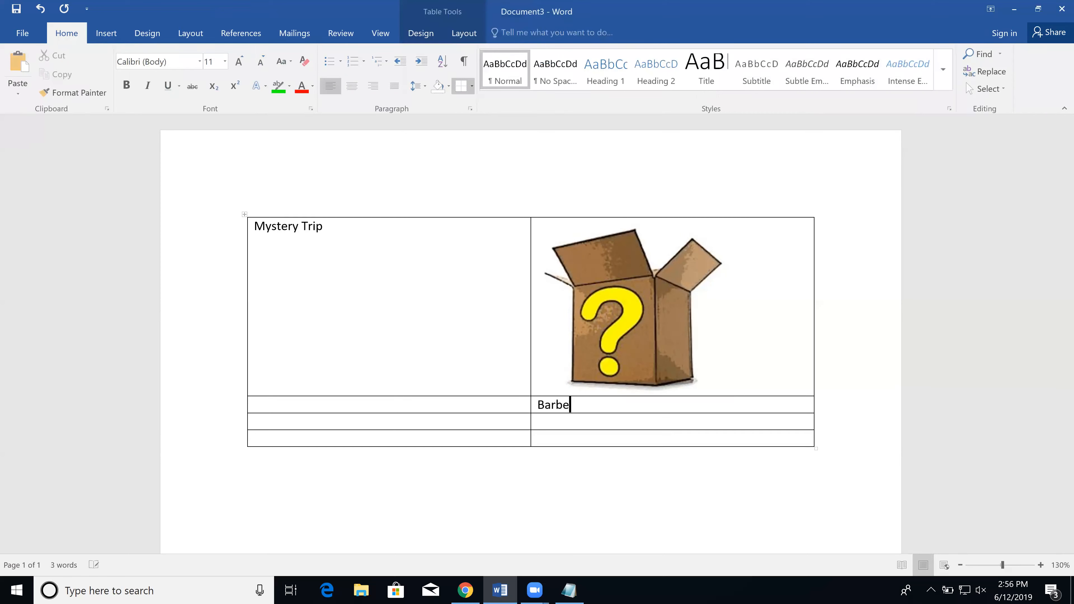
pyautogui.write('cue Venture')
# Search Bing images for "barbecue" and insert the black-and-white chef drawing into the second row's first cell
pyautogui.click(468, 401)
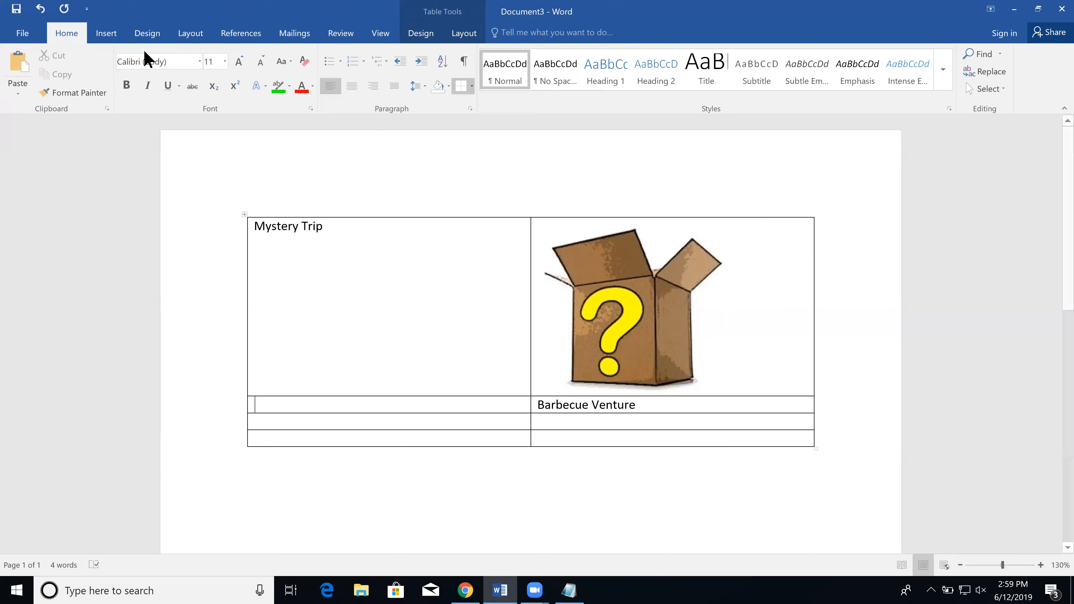
pyautogui.click(105, 36)
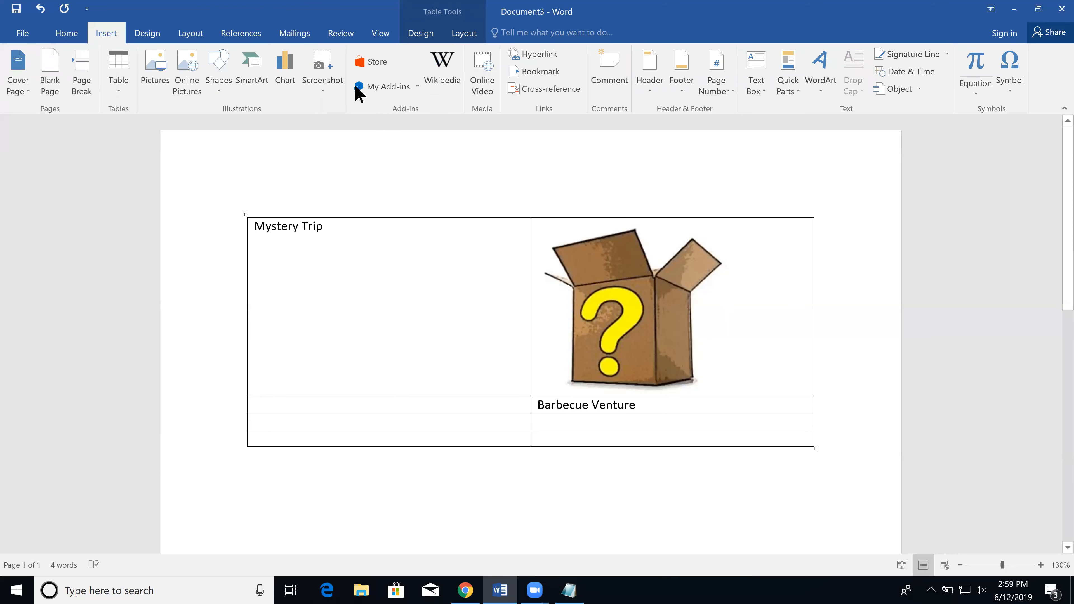
pyautogui.click(182, 67)
pyautogui.click(652, 218)
pyautogui.write('ba')
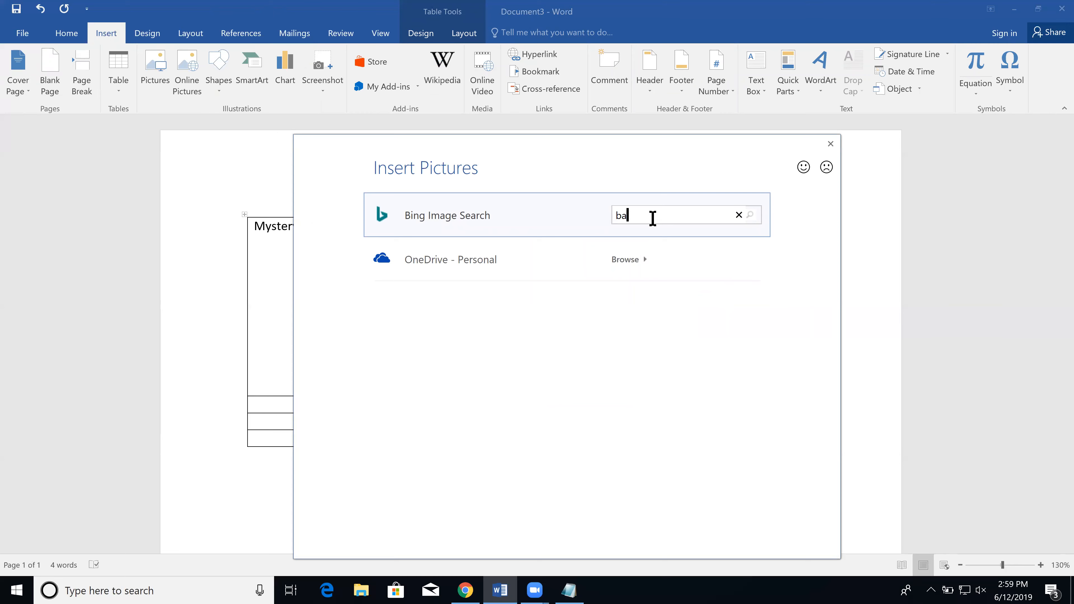
pyautogui.write('rbecue')
pyautogui.press('Return')
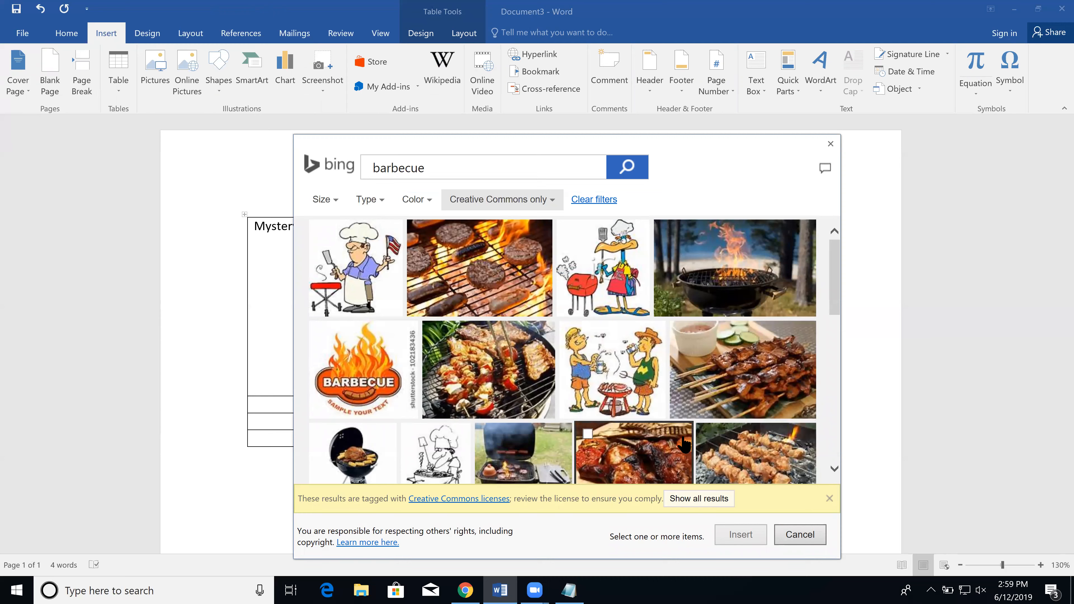
pyautogui.click(438, 457)
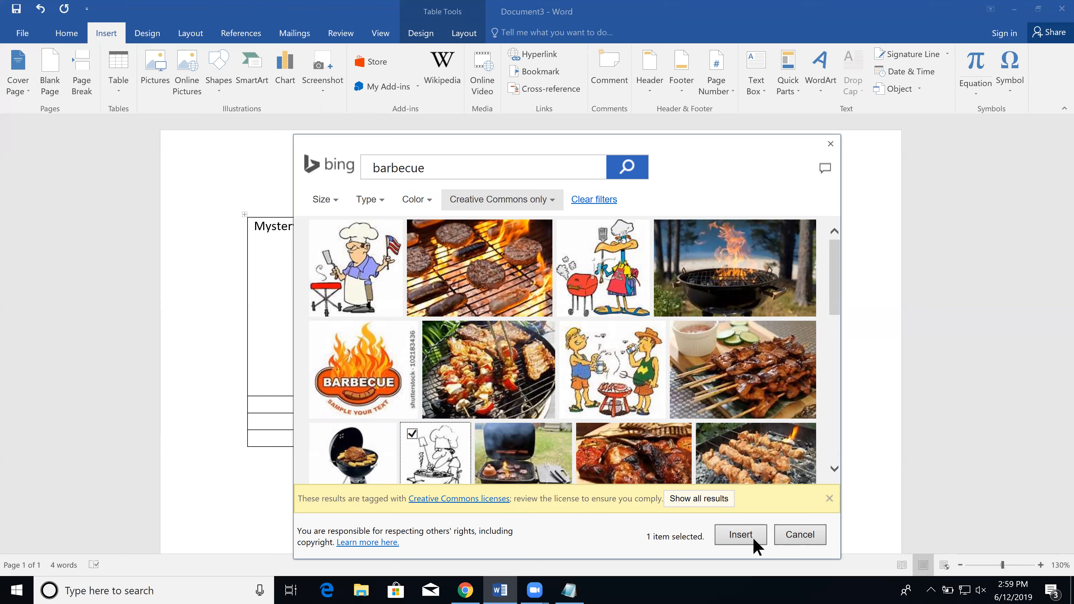
pyautogui.click(743, 534)
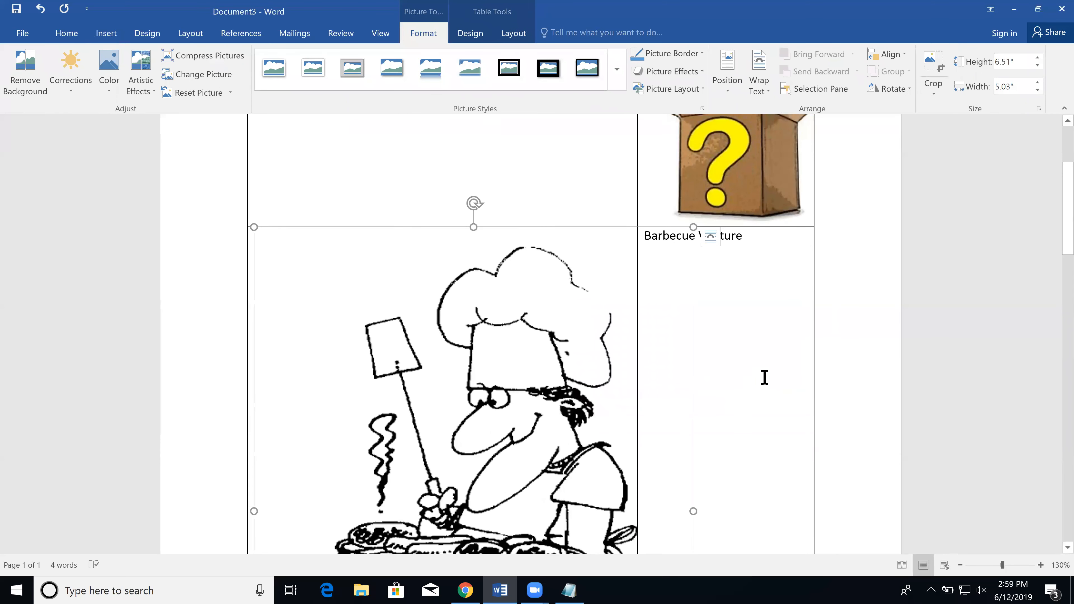
# Shrink the barbecue chef picture to about 3.42" high by 2.64" wide
pyautogui.scroll(-2, 738, 386)
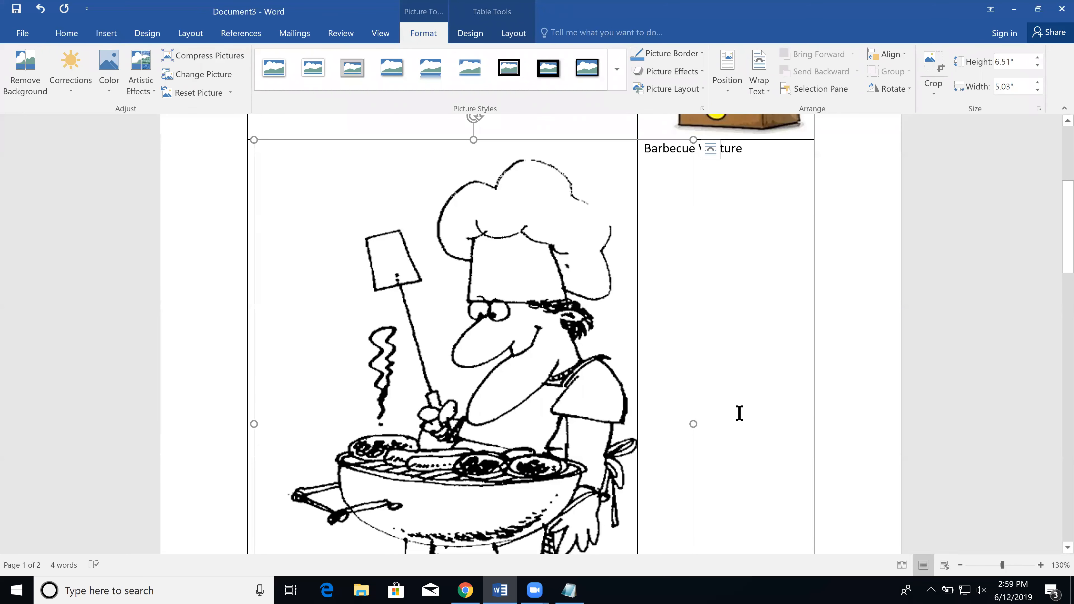
pyautogui.scroll(4, 740, 413)
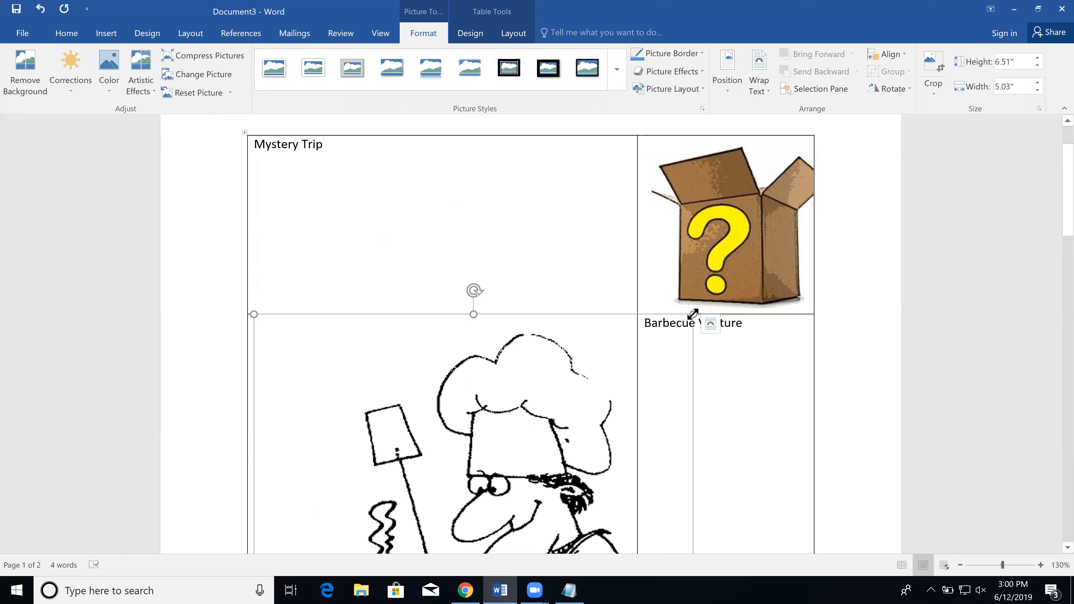
pyautogui.moveTo(693, 313); pyautogui.dragTo(385, 457)
pyautogui.scroll(-4, 481, 389)
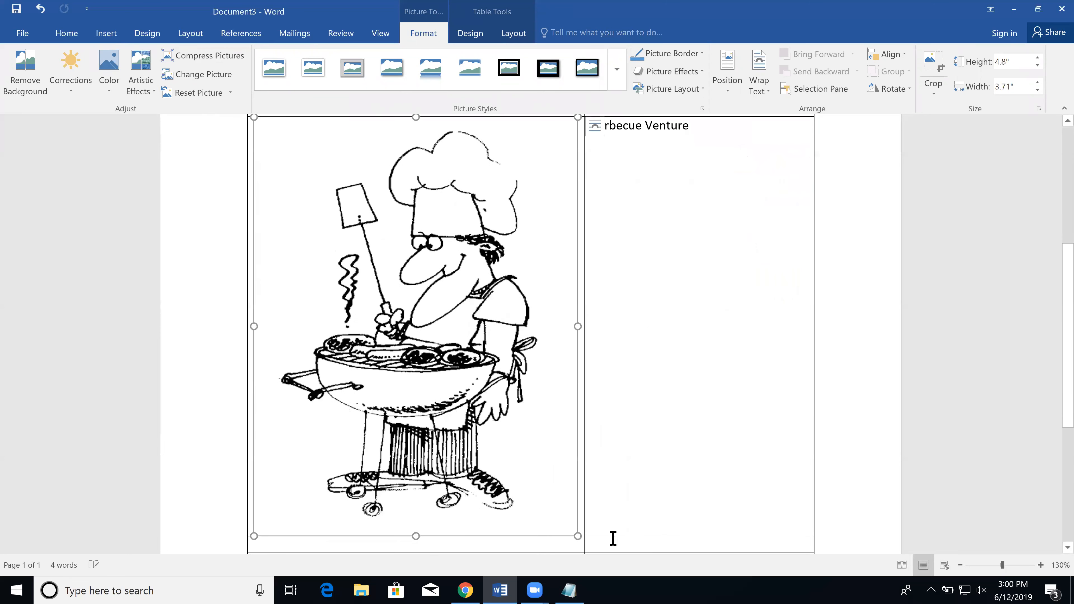
pyautogui.moveTo(555, 523); pyautogui.dragTo(449, 413)
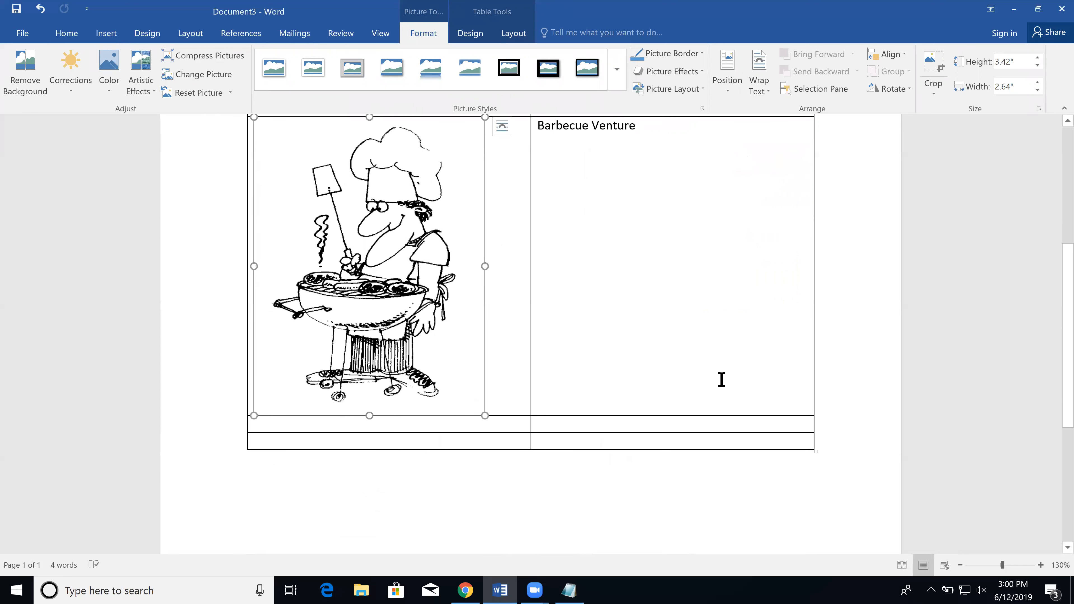
# Enter "Chicken Run" in the first cell of the table's third row
pyautogui.scroll(2, 722, 380)
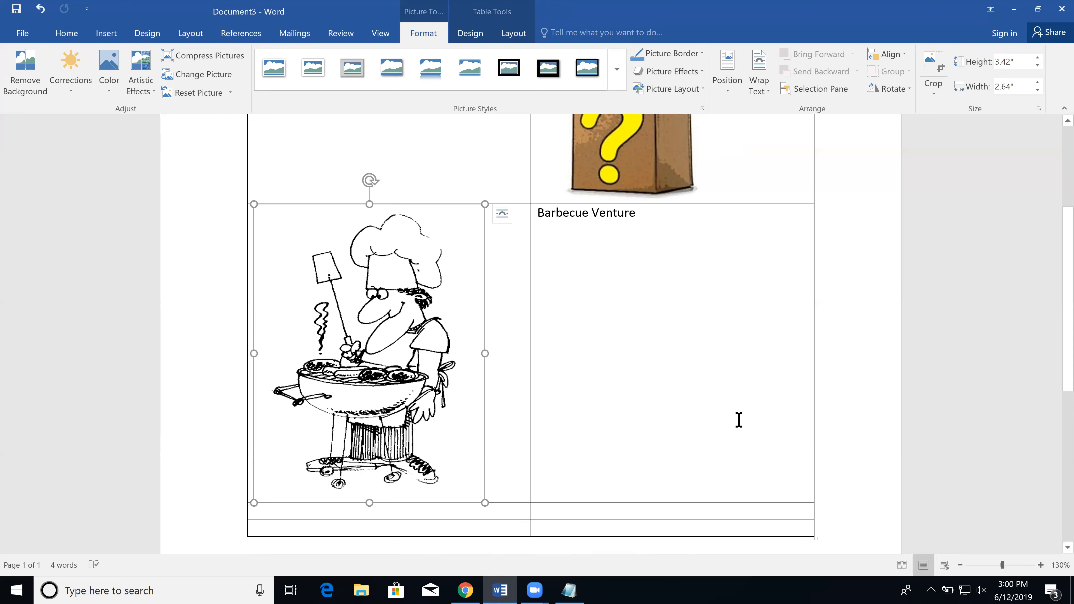
pyautogui.scroll(-1, 775, 395)
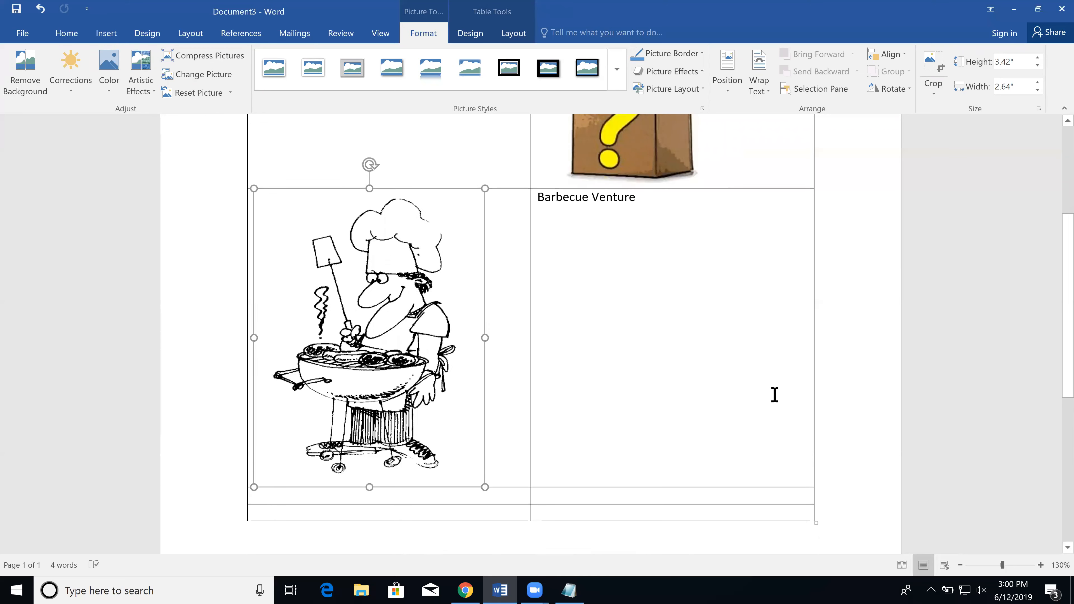
pyautogui.scroll(-2, 775, 395)
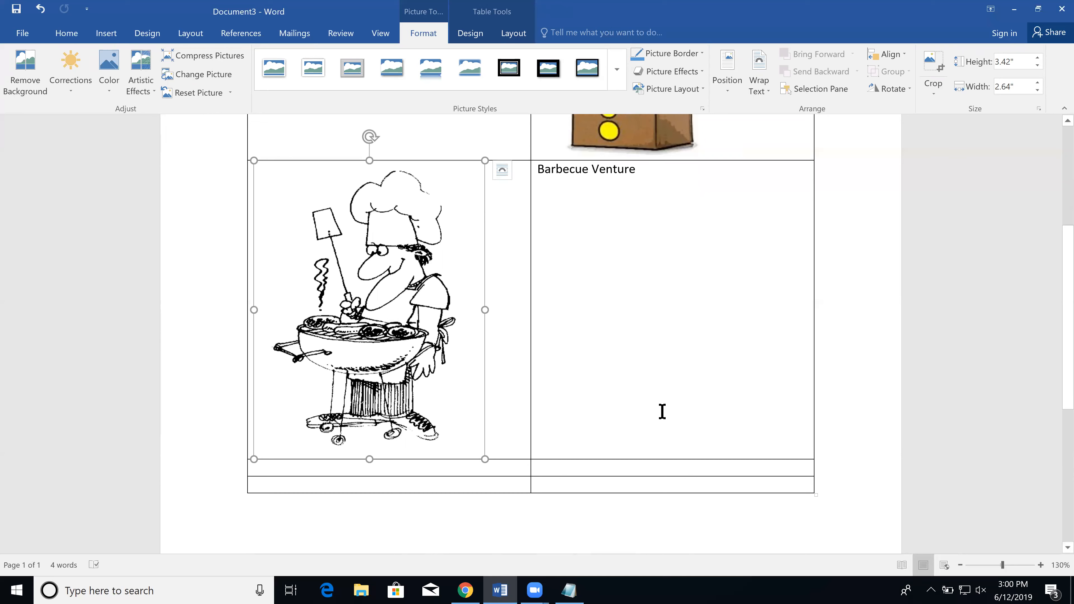
pyautogui.click(390, 471)
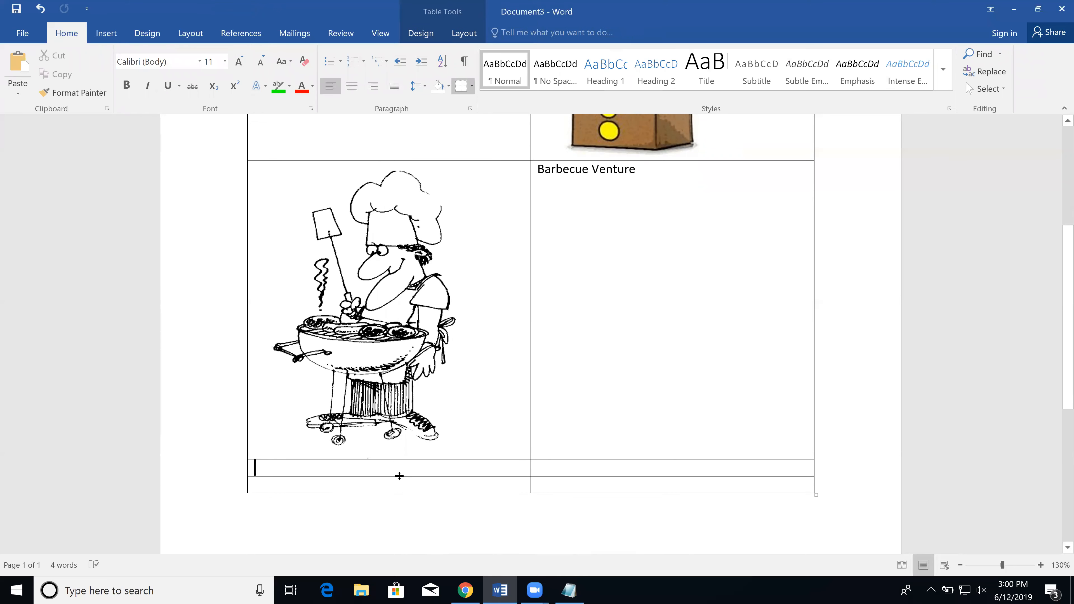
pyautogui.write('Chicken')
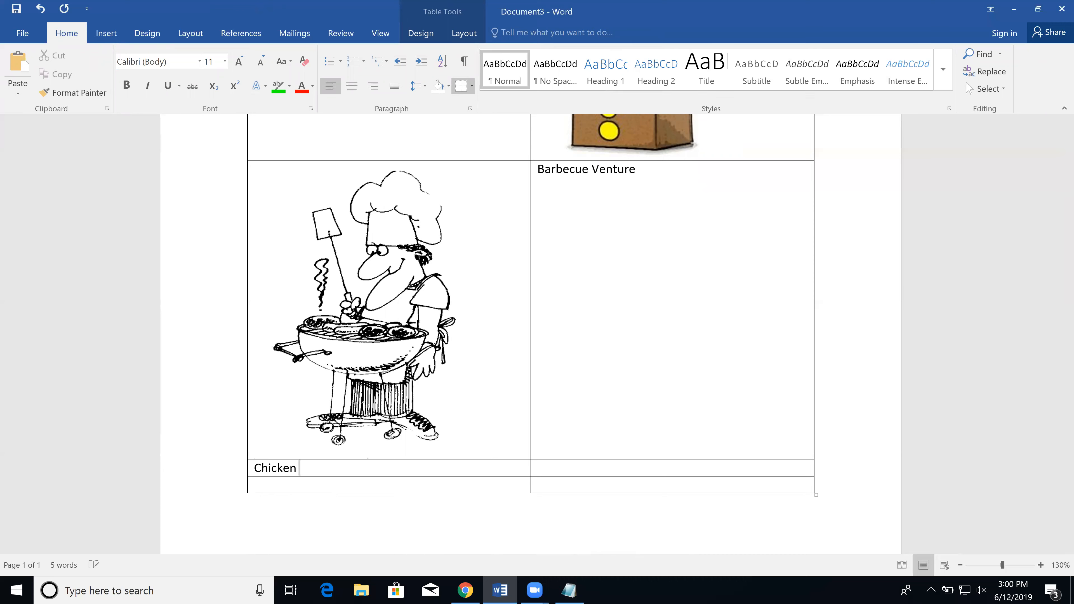
pyautogui.write(' Run')
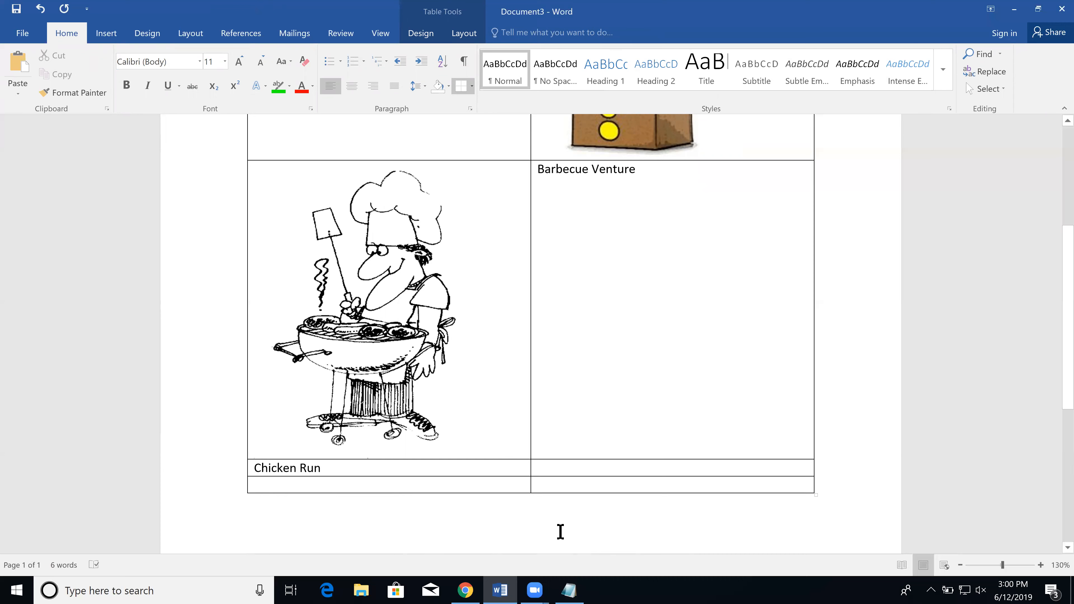
# Search Bing images for "chicken" and insert the cartoon chicken with one wing raised into the cell beside "Chicken Run"
pyautogui.click(573, 461)
pyautogui.click(110, 33)
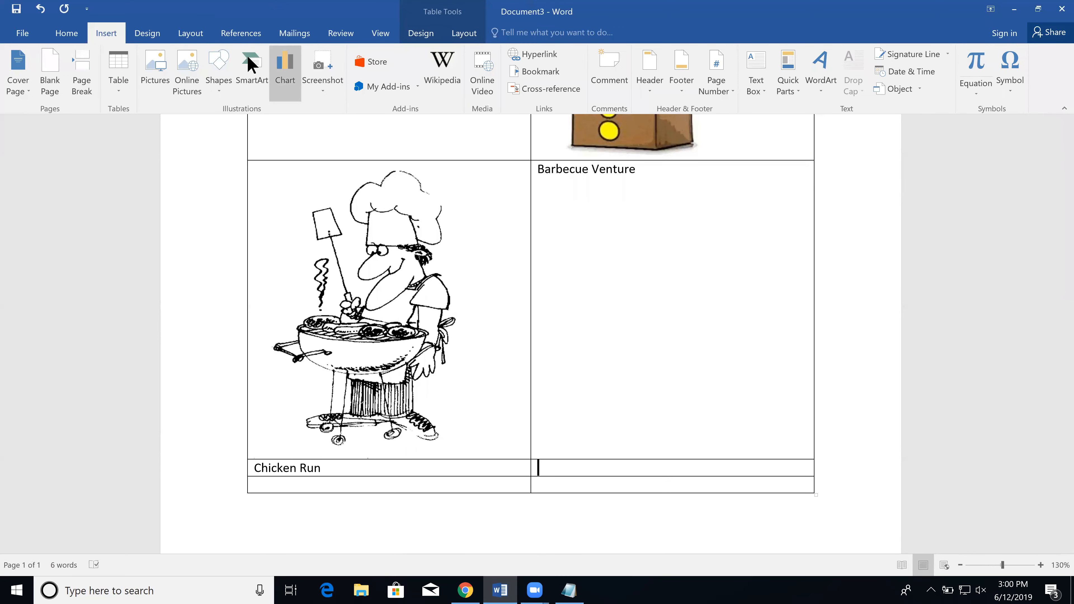
pyautogui.click(192, 63)
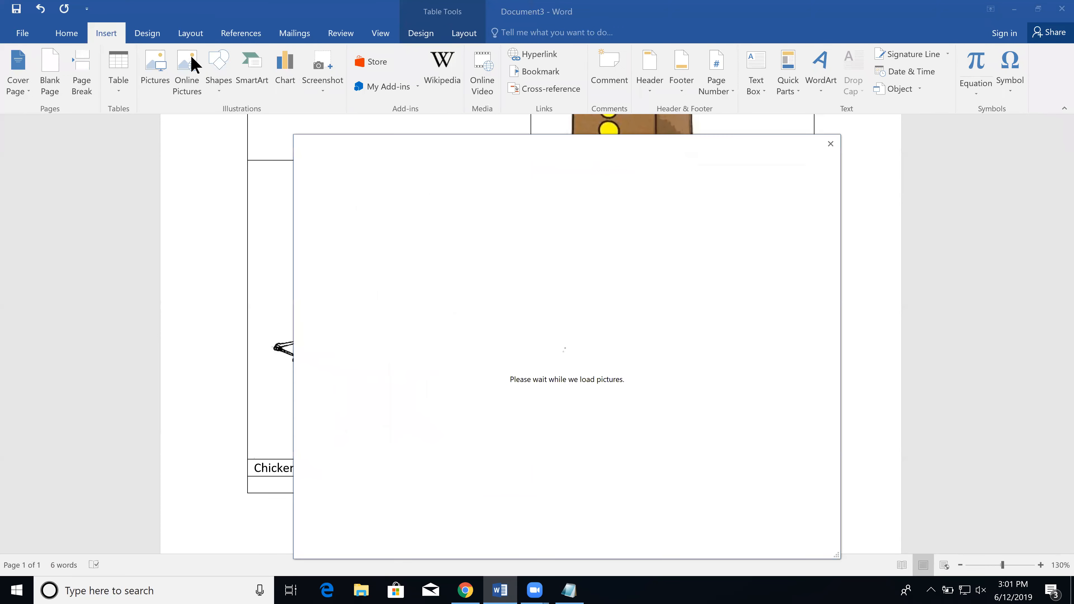
pyautogui.click(642, 216)
pyautogui.write('chicken')
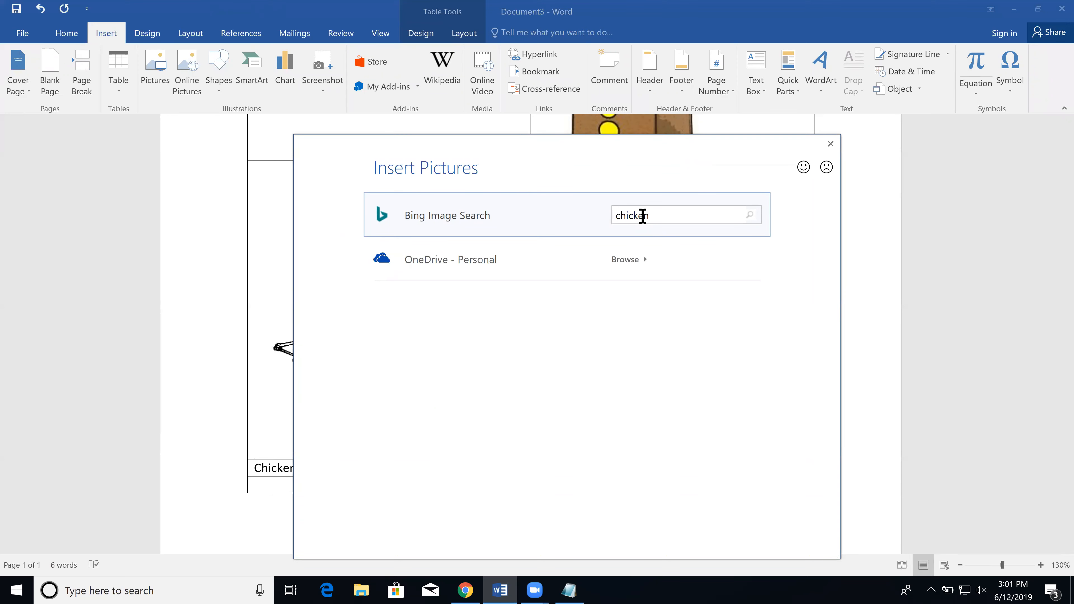
pyautogui.press('Return')
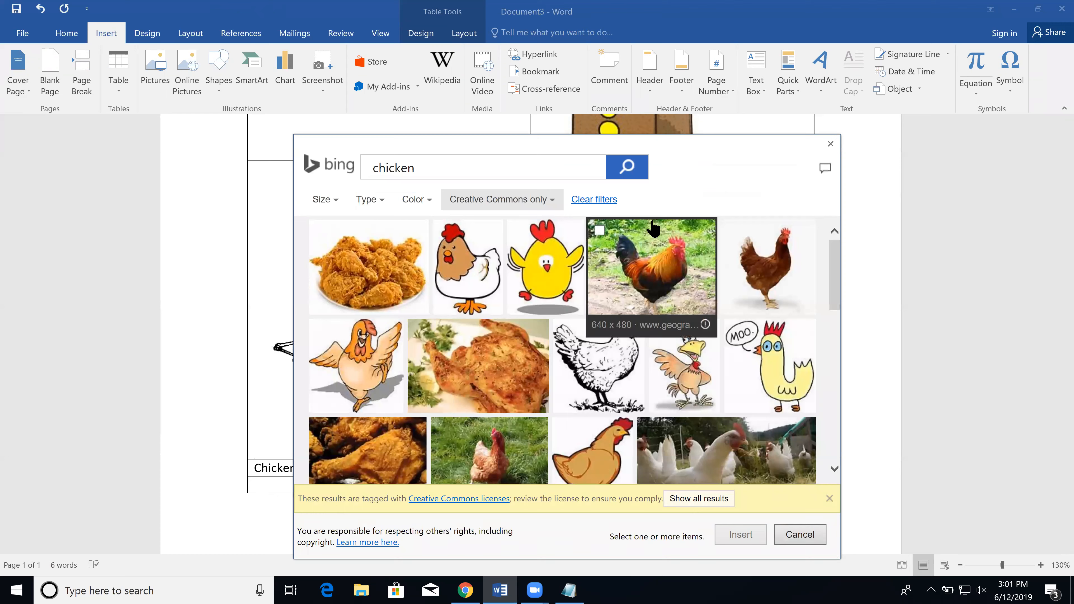
pyautogui.click(691, 360)
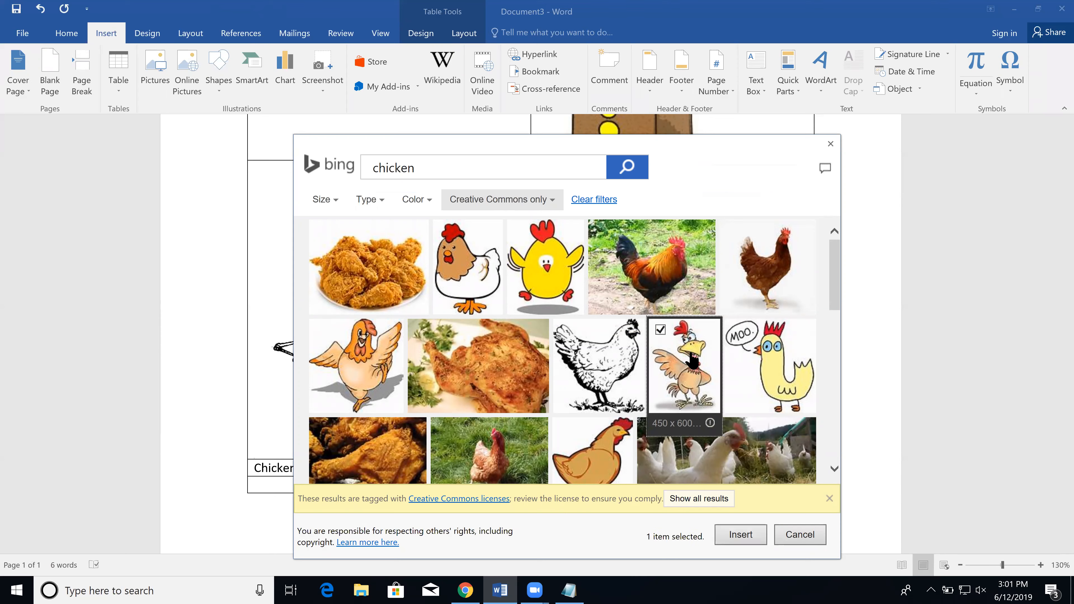
pyautogui.click(748, 534)
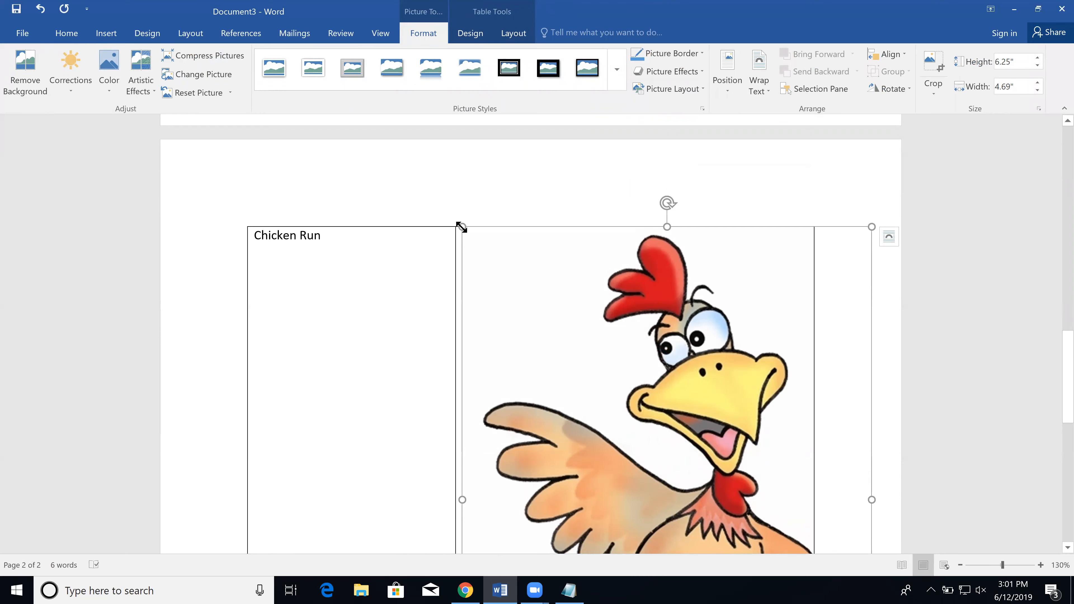
# Shrink the chicken picture to about 1.88" high by 1.41" wide and place the cursor in the last row's second cell
pyautogui.moveTo(462, 227); pyautogui.dragTo(584, 412)
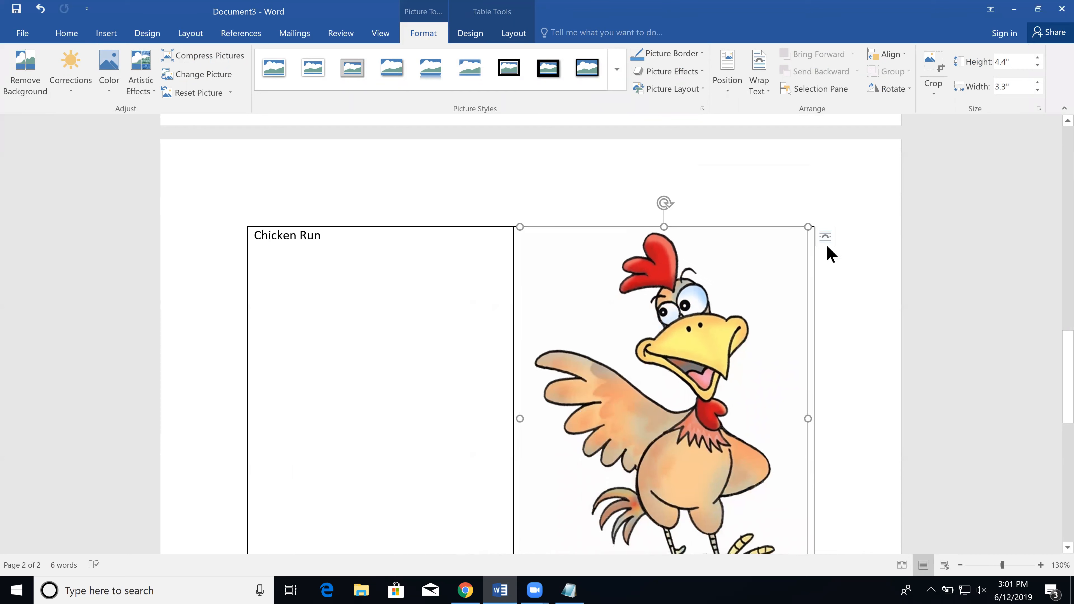
pyautogui.moveTo(808, 227); pyautogui.dragTo(660, 356)
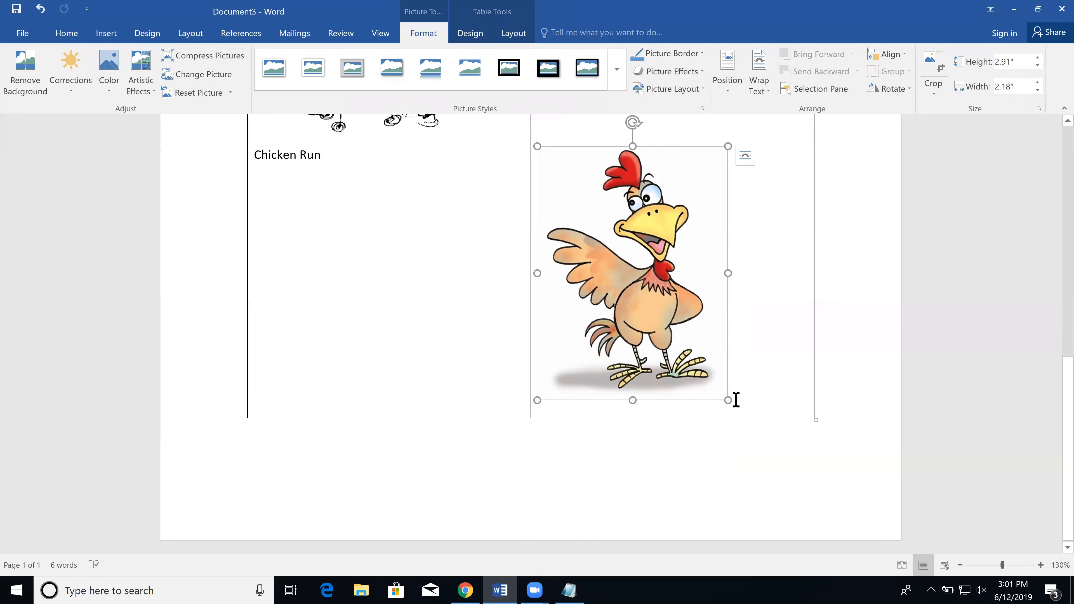
pyautogui.moveTo(728, 400); pyautogui.dragTo(661, 312)
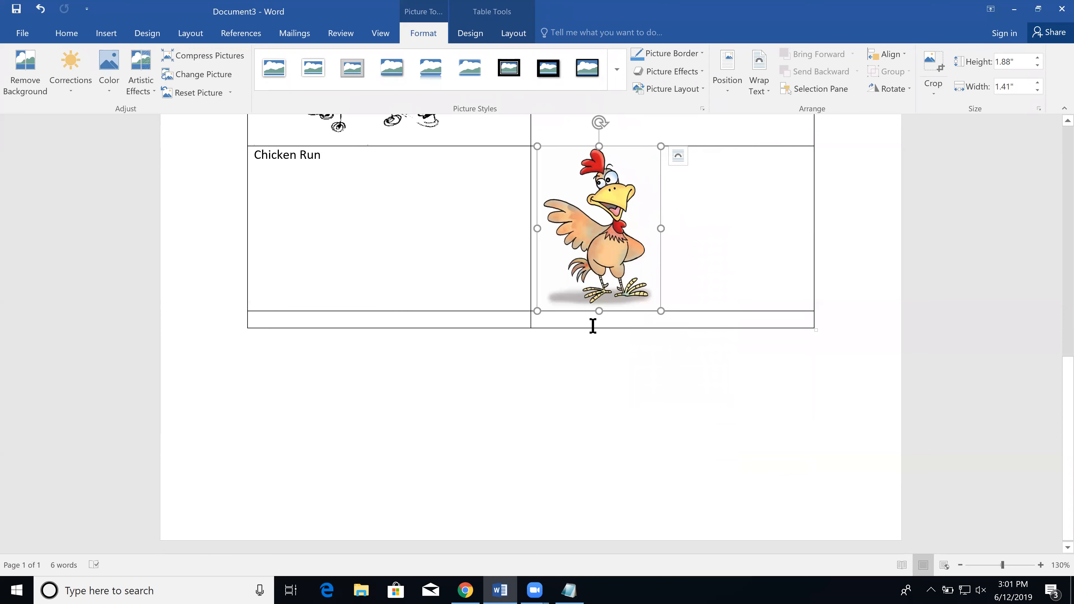
pyautogui.click(594, 320)
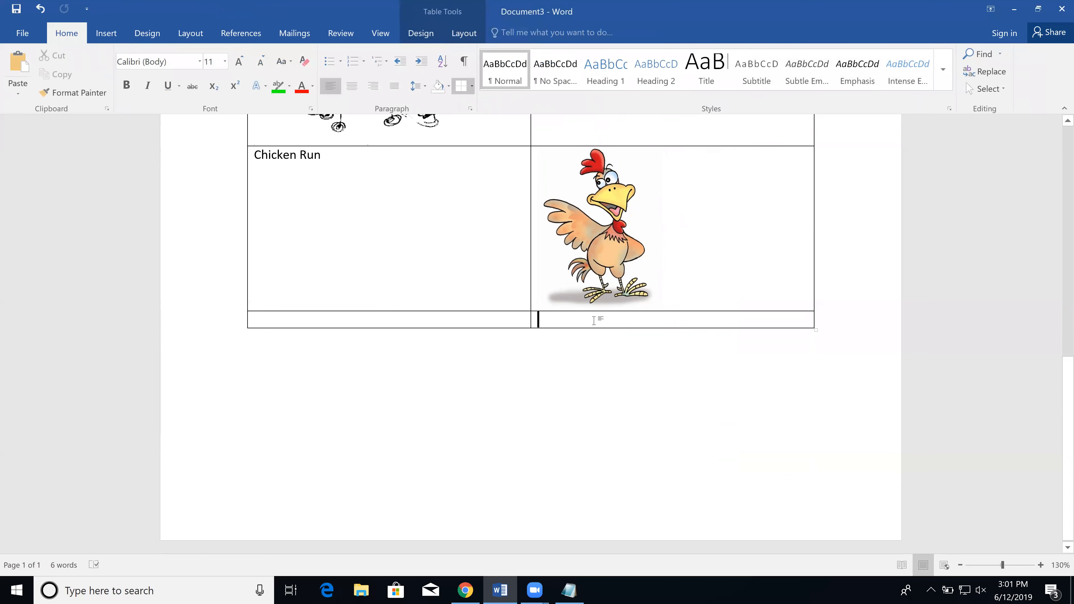
# Enter "Ice Cream Social" in the second cell of the table's last row
pyautogui.write('Ice ')
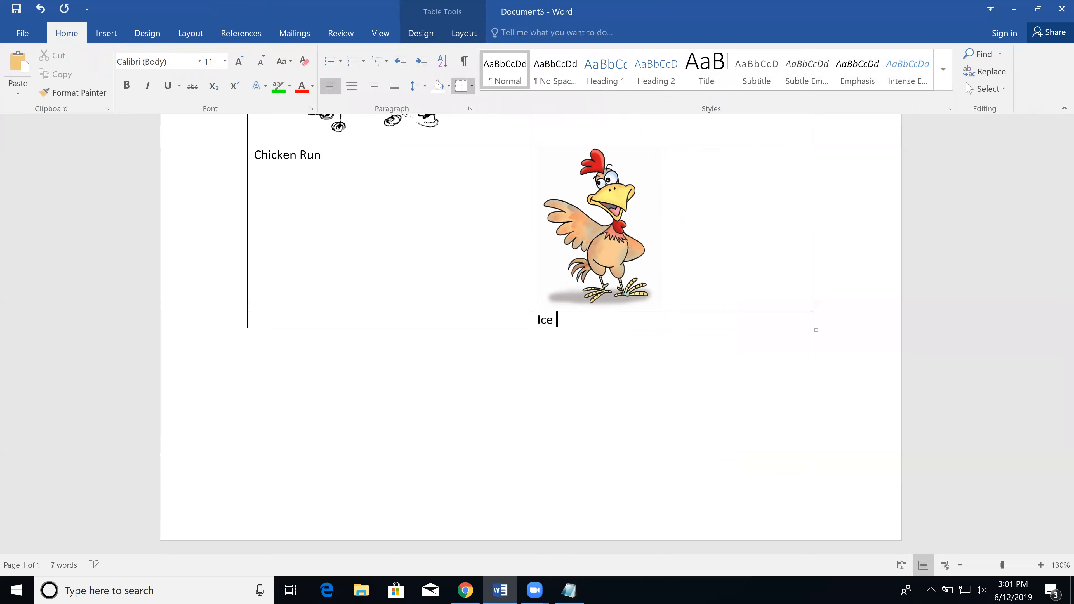
pyautogui.write('Cream Social')
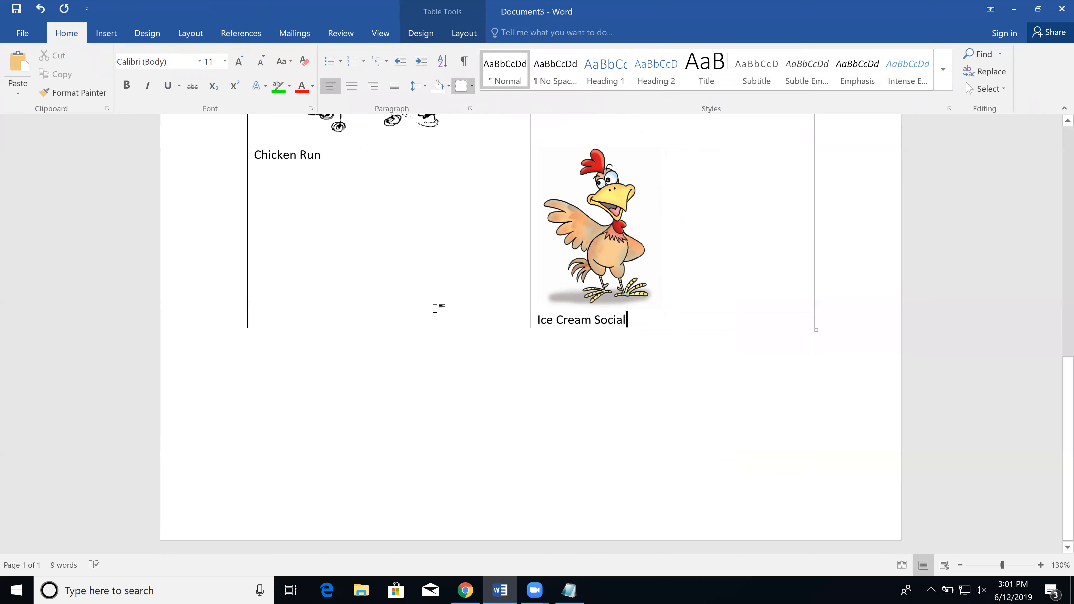
# Search Bing images for "ice cream" and insert the smiling pink cartoon ice cream cone into the cell beside "Ice Cream Social"
pyautogui.click(430, 321)
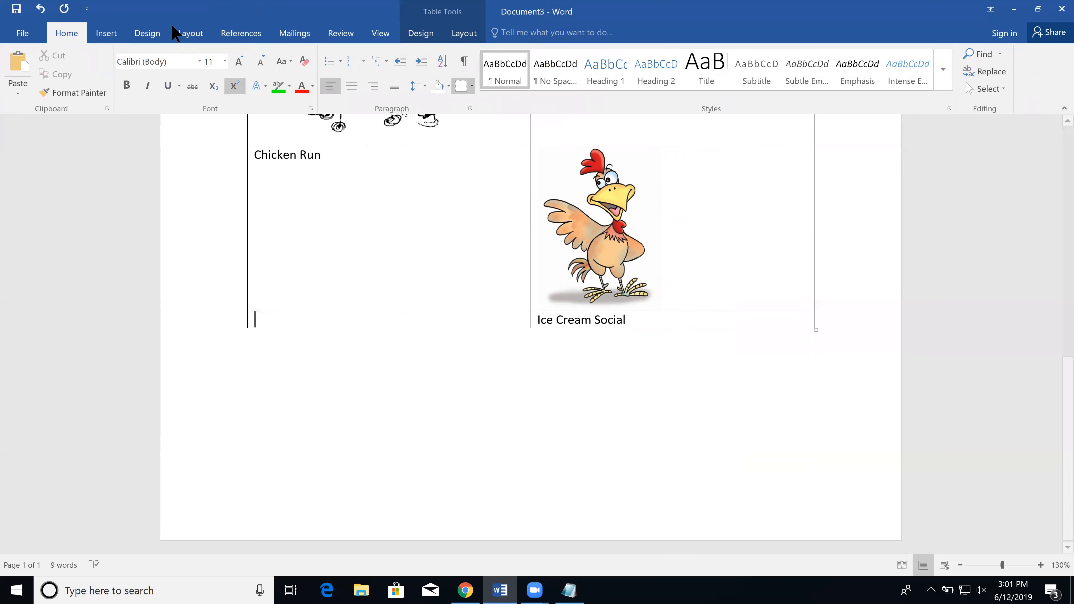
pyautogui.click(109, 36)
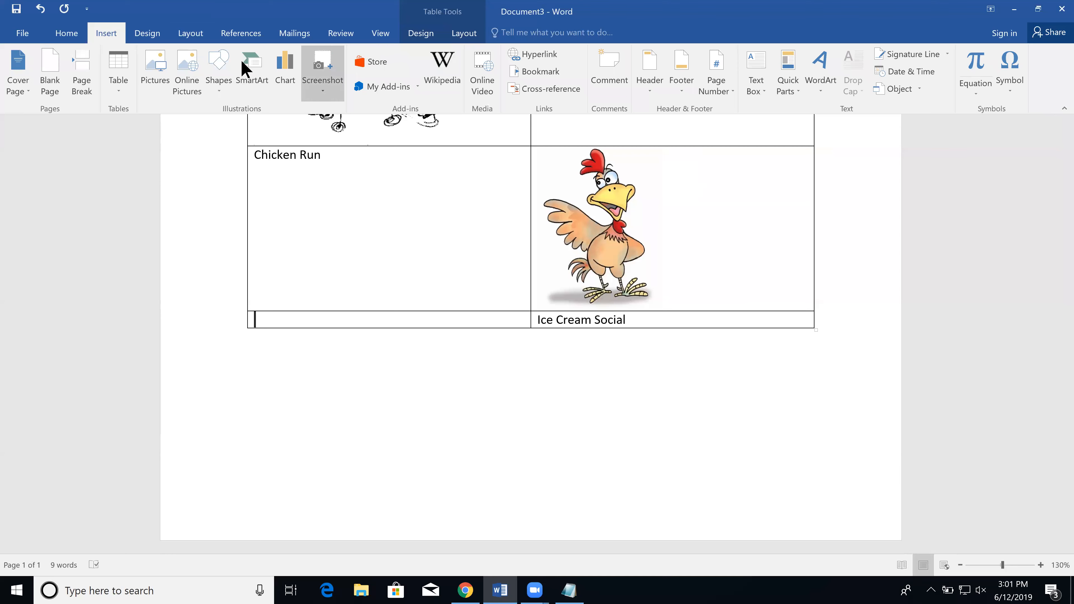
pyautogui.click(186, 70)
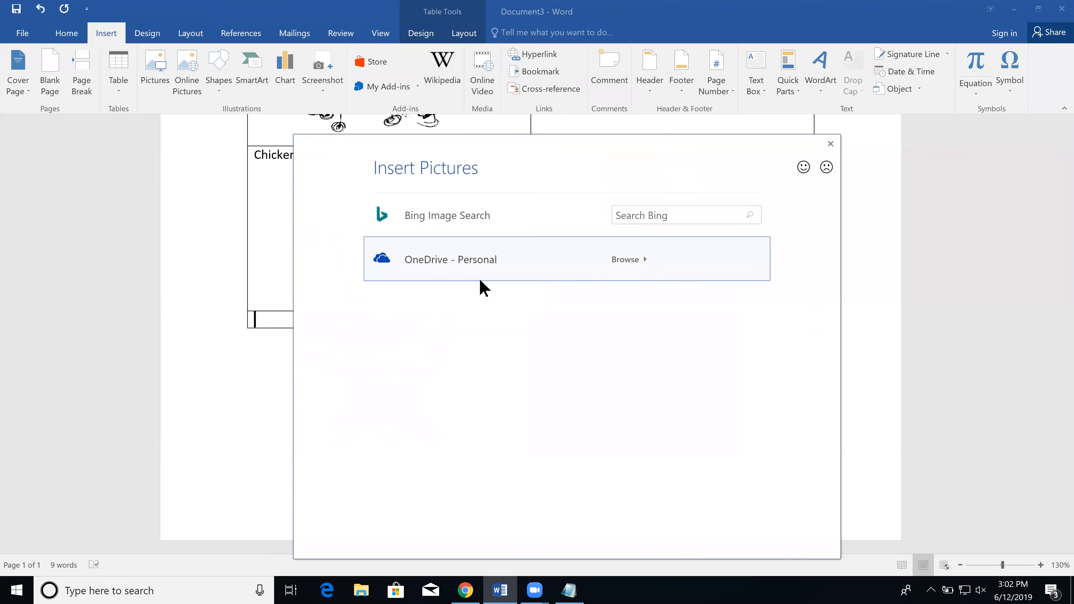
pyautogui.click(652, 219)
pyautogui.write('ice cream')
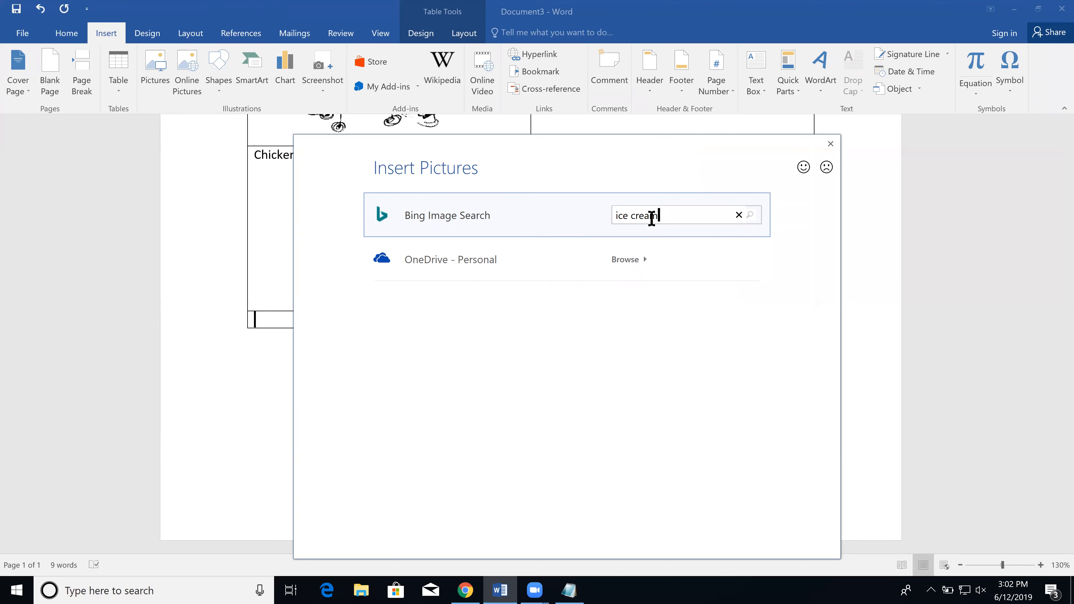
pyautogui.press('Return')
pyautogui.click(691, 390)
pyautogui.click(746, 540)
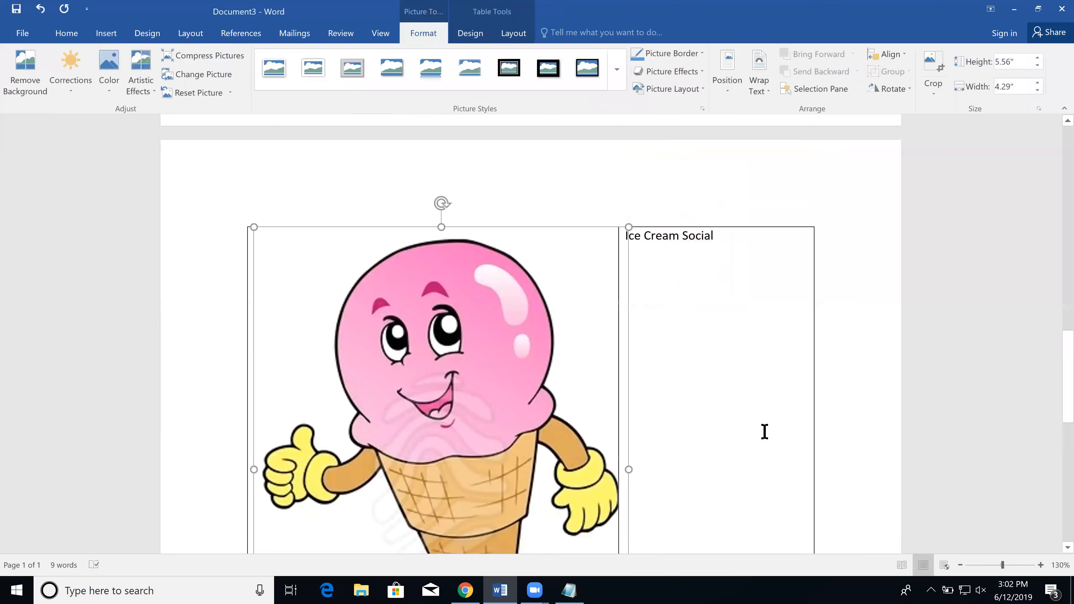
# Shrink the ice cream cone picture to about 1.6" high by 1.24" wide
pyautogui.moveTo(630, 225); pyautogui.dragTo(480, 344)
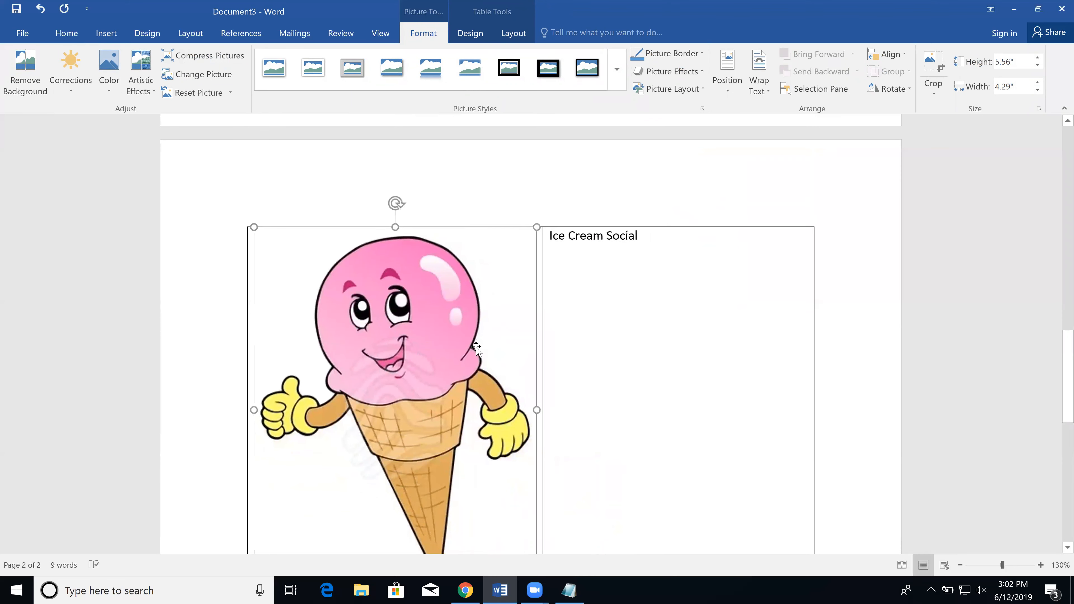
pyautogui.moveTo(540, 226); pyautogui.dragTo(361, 344)
pyautogui.moveTo(445, 228); pyautogui.dragTo(330, 333)
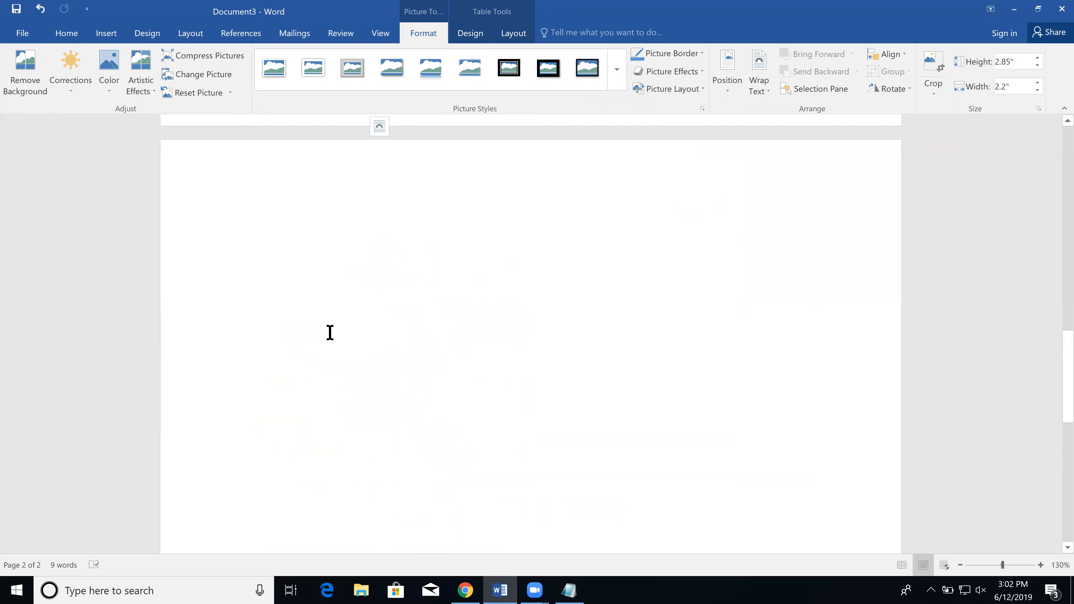
pyautogui.scroll(1, 793, 343)
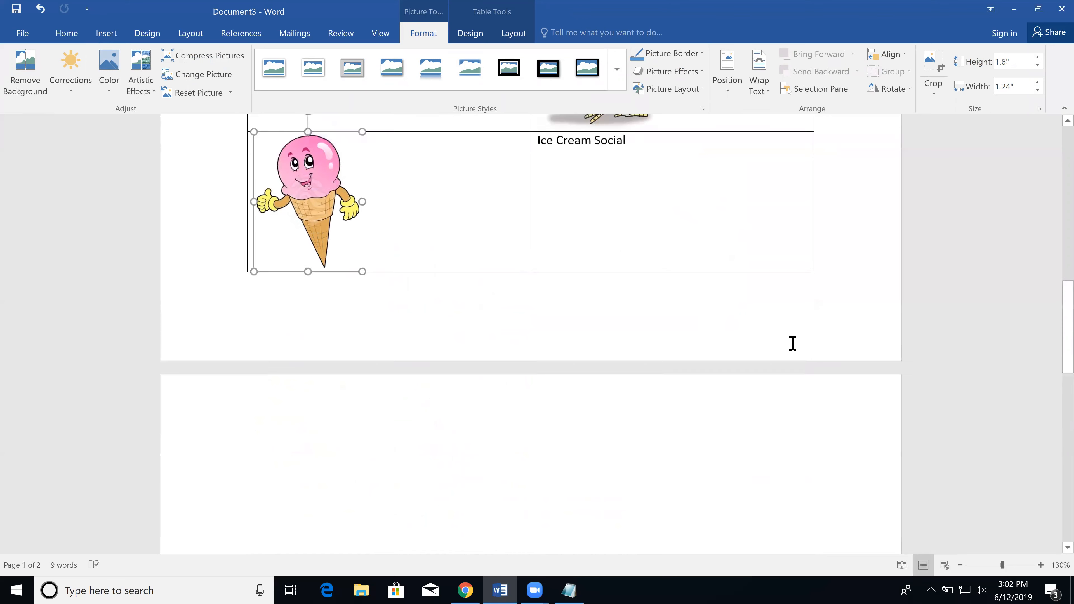
# Zoom the document out to 60% and examine the layout of the whole table
pyautogui.scroll(8, 793, 343)
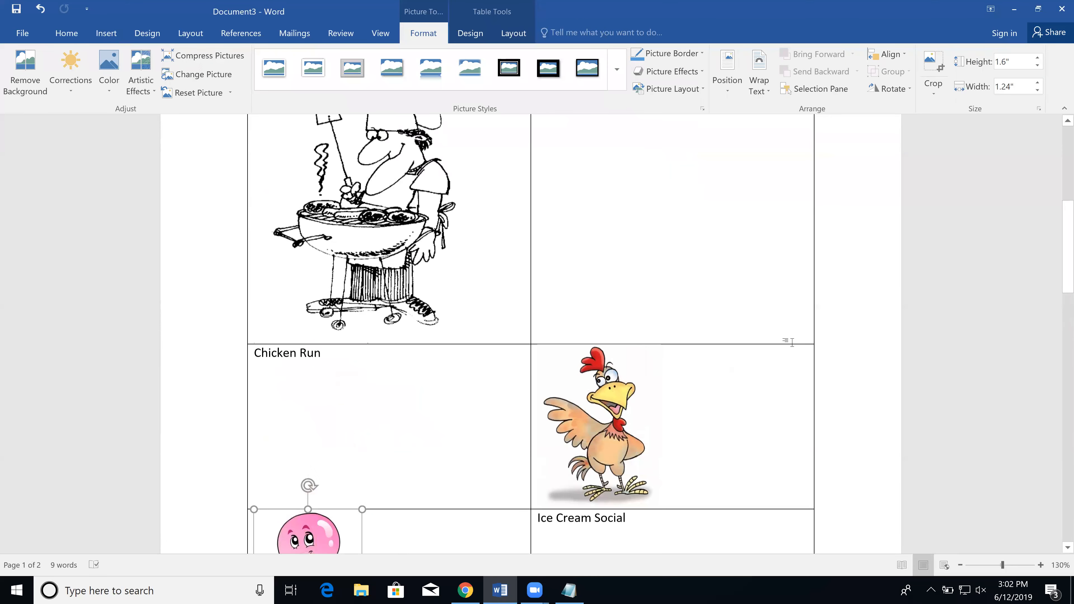
pyautogui.scroll(7, 793, 342)
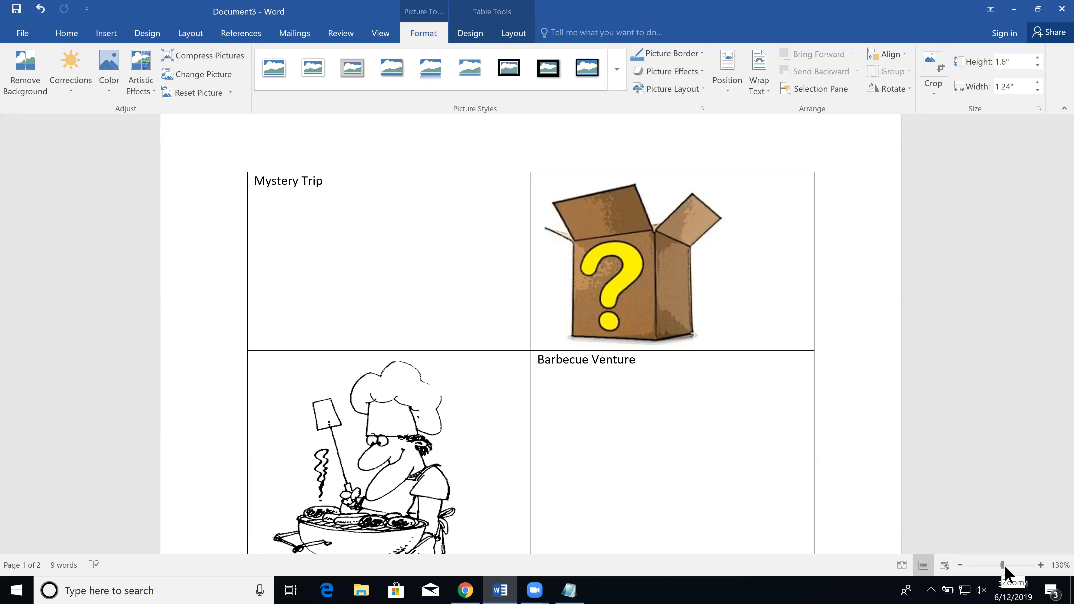
pyautogui.click(961, 565)
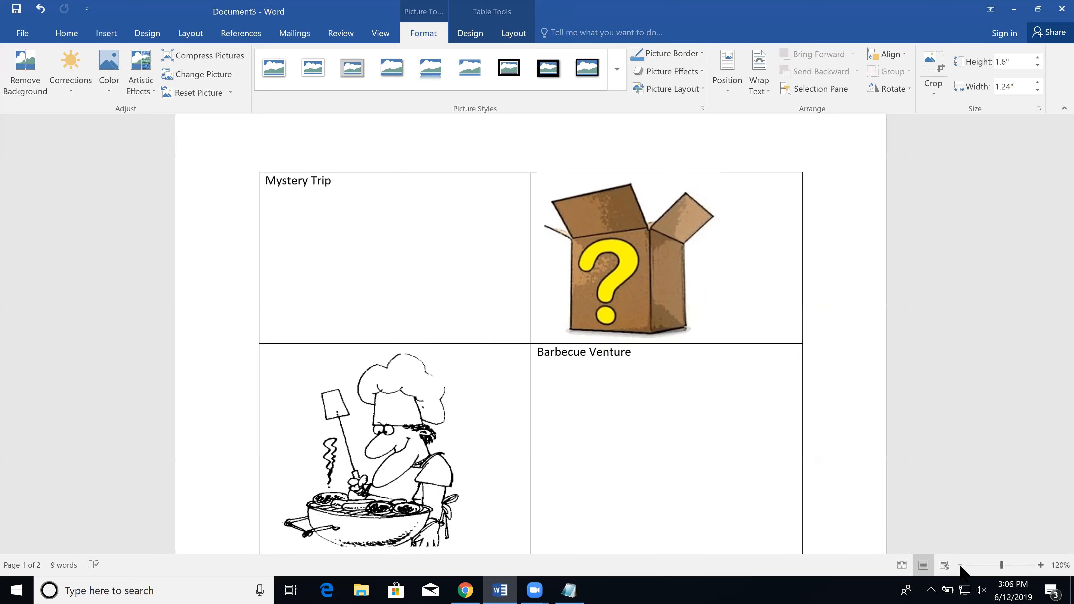
pyautogui.click(960, 566)
pyautogui.click(960, 565)
pyautogui.click(960, 565)
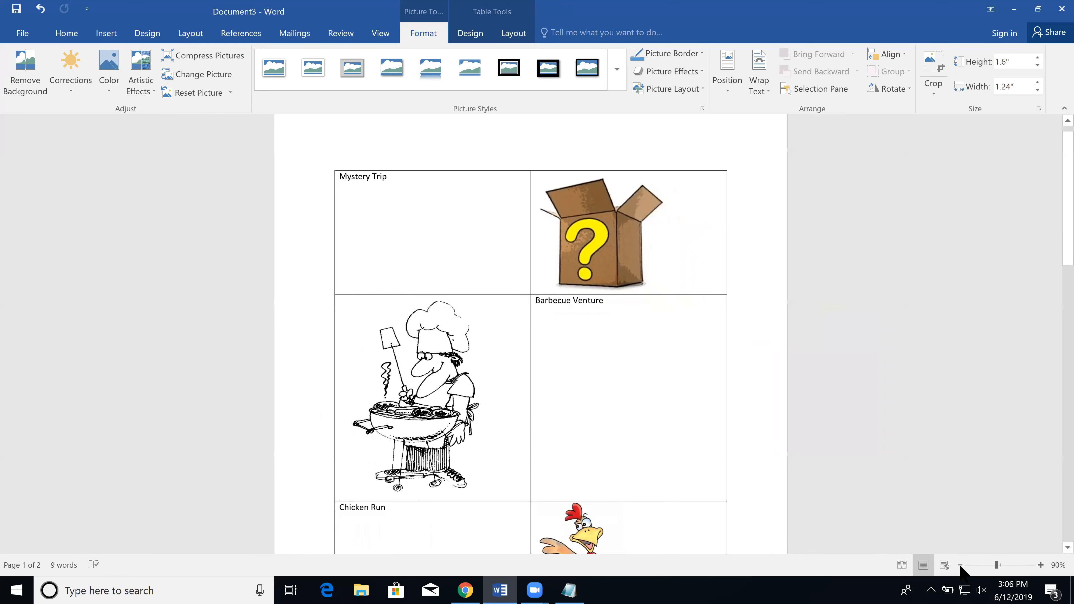
pyautogui.click(960, 566)
pyautogui.click(961, 565)
pyautogui.click(960, 565)
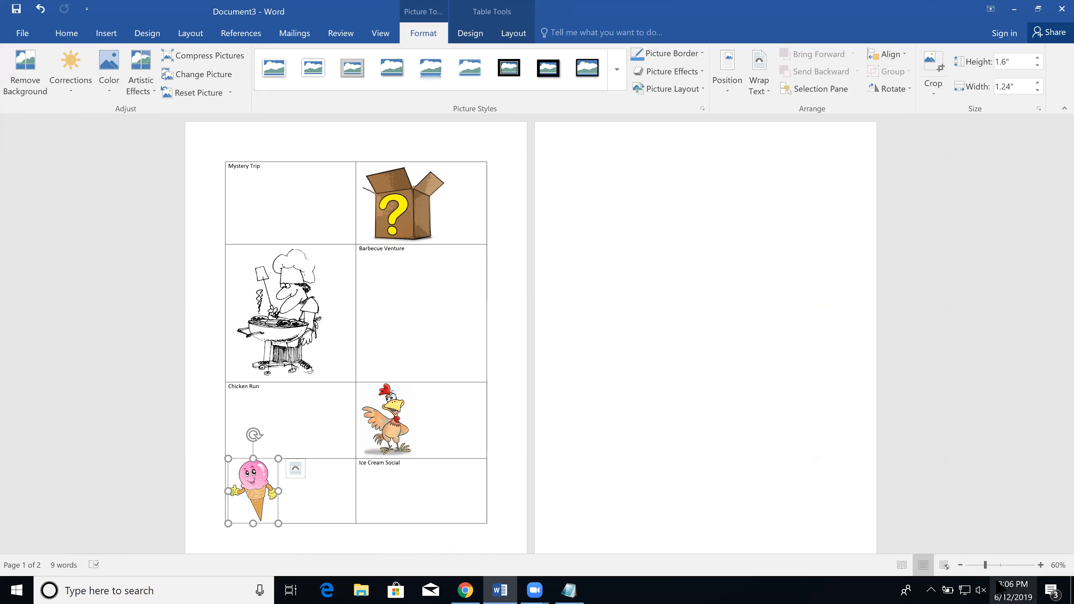
pyautogui.moveTo(1001, 593)
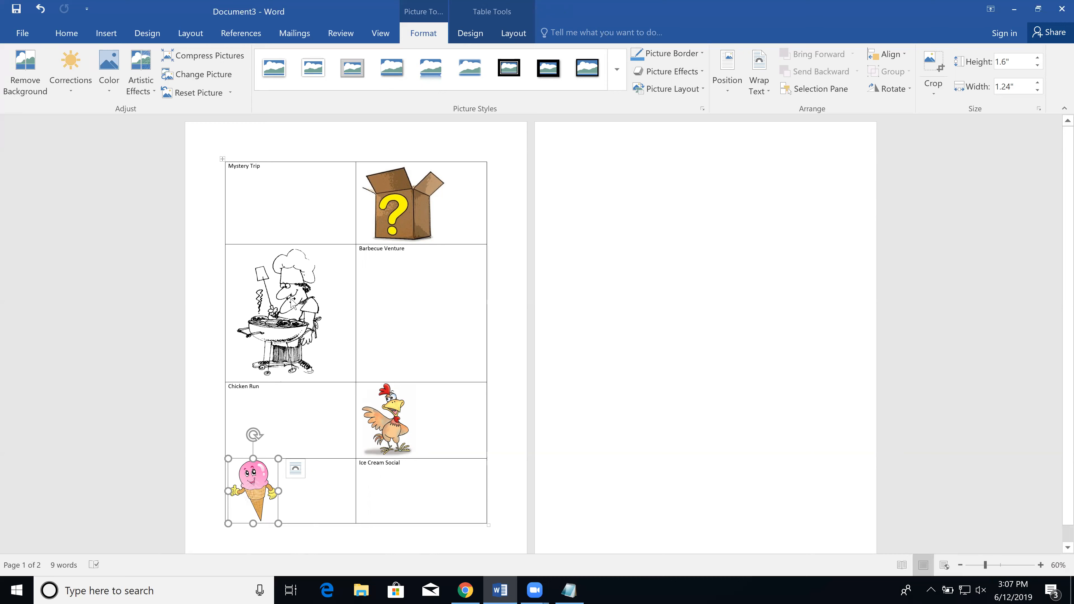
# Shrink the barbecue chef picture to about 2.17" by 1.68" and enlarge the mystery box picture to about 2.49" by 2.66"
pyautogui.click(292, 299)
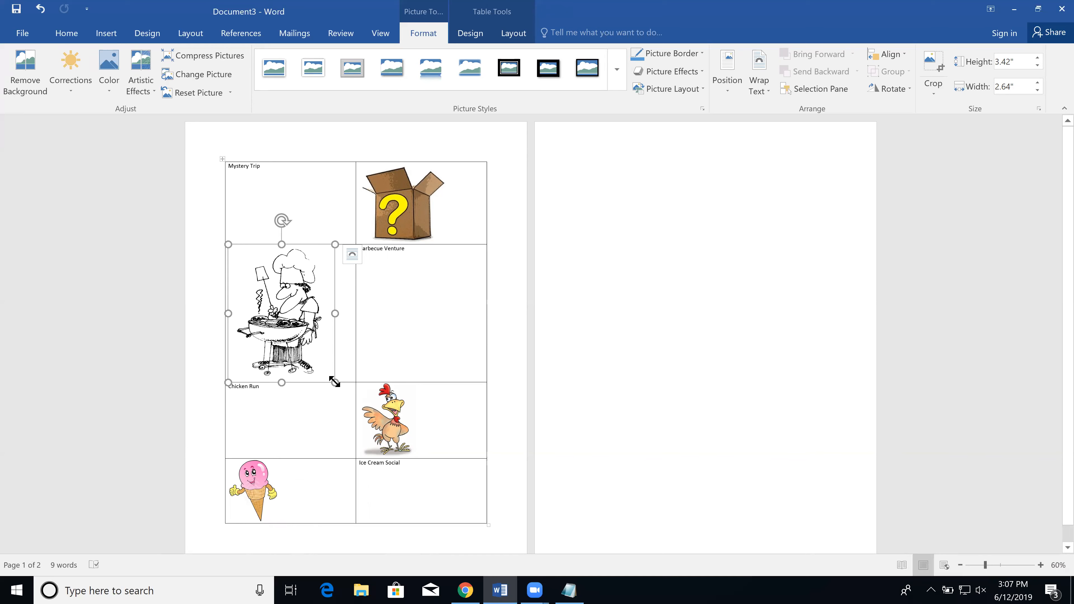
pyautogui.moveTo(335, 382); pyautogui.dragTo(295, 324)
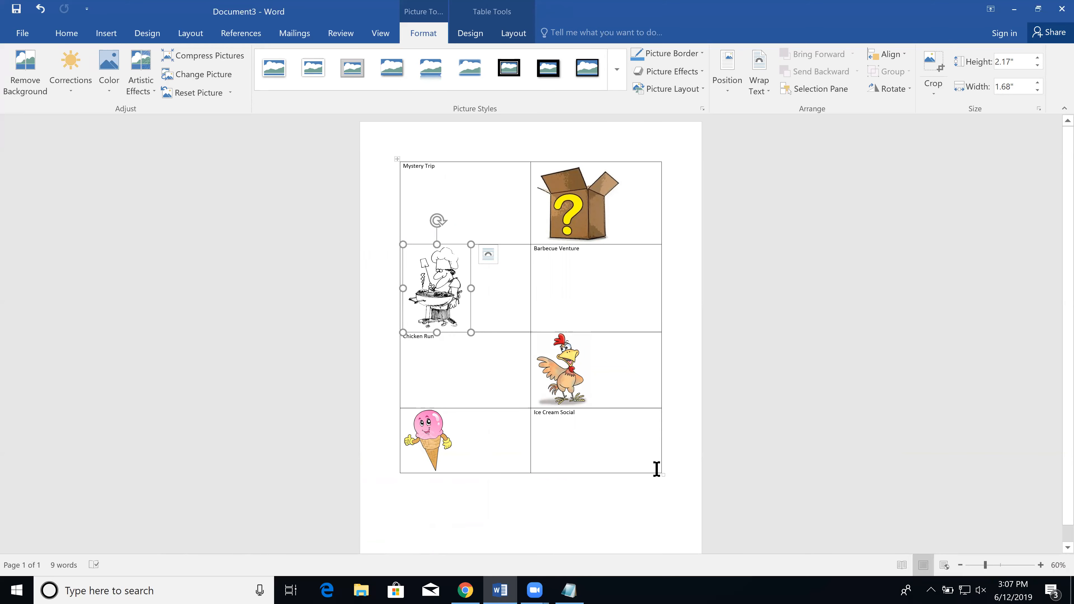
pyautogui.click(608, 232)
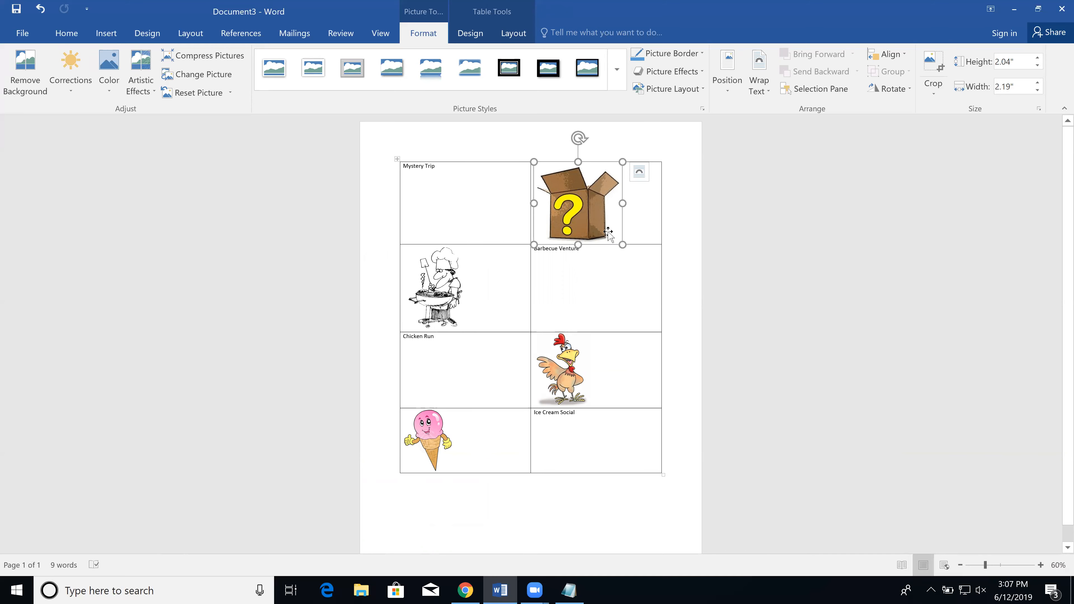
pyautogui.moveTo(622, 244); pyautogui.dragTo(641, 262)
# Enlarge the barbecue chef picture to about 2.71" high by 2.1" wide and make the chicken picture slightly larger
pyautogui.click(468, 334)
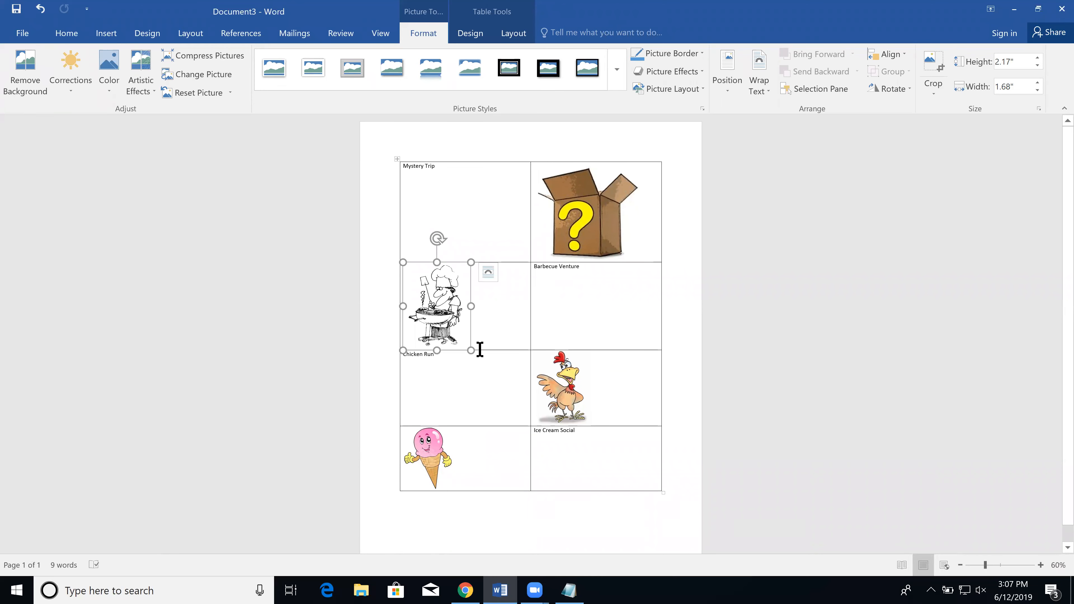
pyautogui.moveTo(478, 354); pyautogui.dragTo(487, 367)
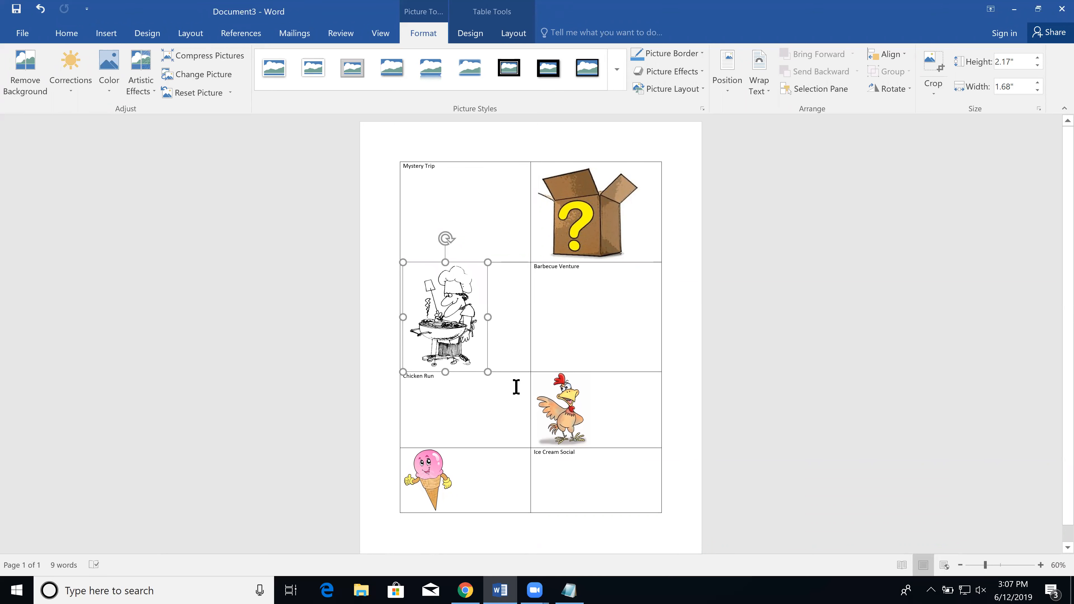
pyautogui.click(585, 441)
pyautogui.moveTo(587, 444); pyautogui.dragTo(598, 458)
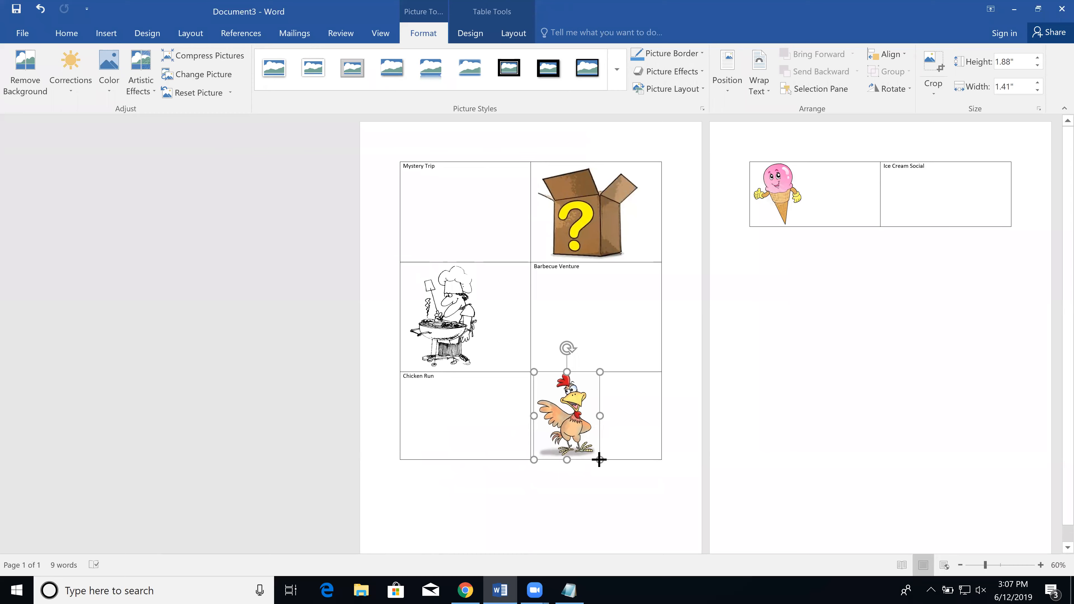
# Shrink the barbecue chef picture slightly and enlarge the ice cream cone picture in the last row
pyautogui.click(308, 303)
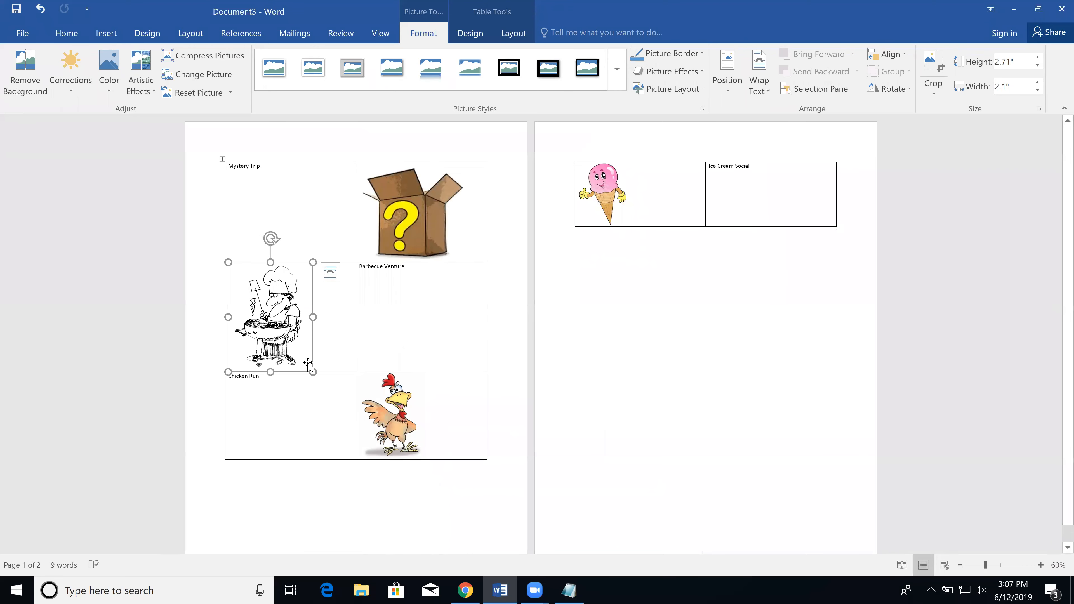
pyautogui.moveTo(312, 372); pyautogui.dragTo(303, 359)
pyautogui.click(425, 473)
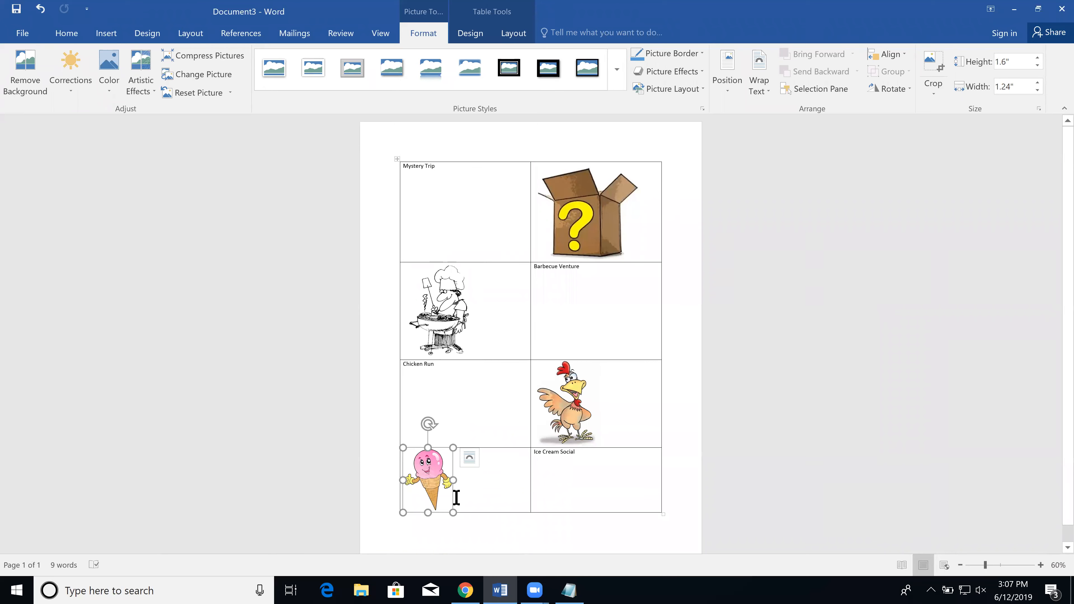
pyautogui.moveTo(460, 519); pyautogui.dragTo(466, 526)
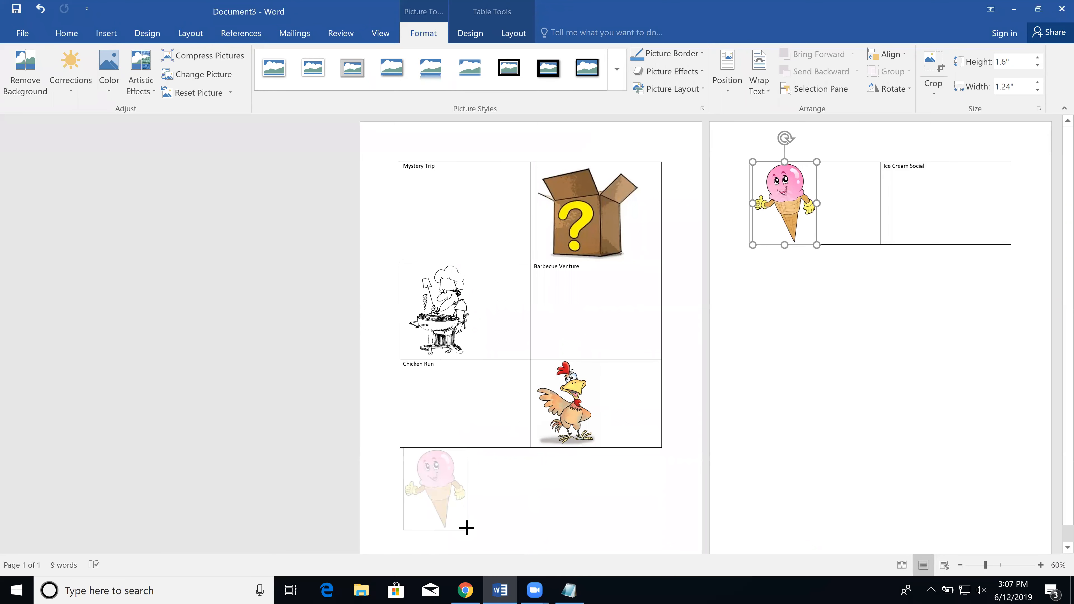
# Shrink the mystery box picture to about 2.2" high by 2.36" wide
pyautogui.click(401, 199)
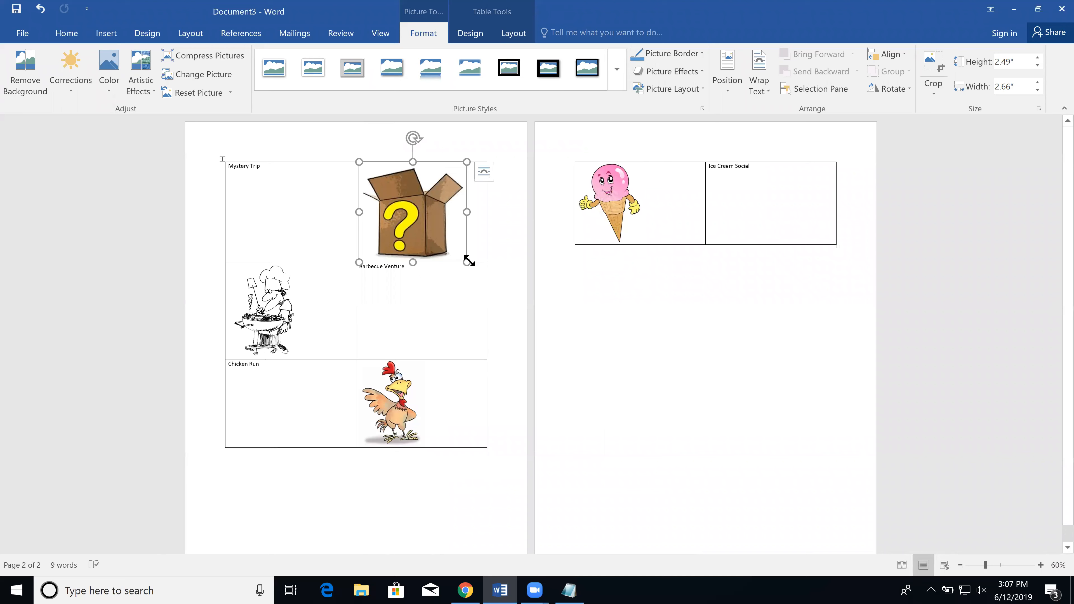
pyautogui.moveTo(466, 259); pyautogui.dragTo(454, 251)
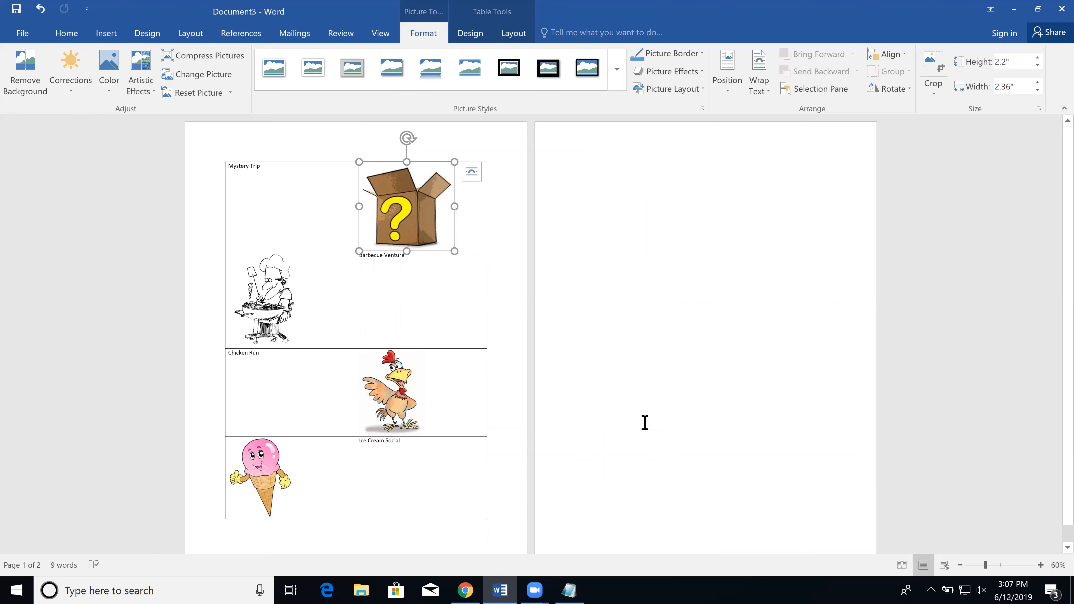
pyautogui.click(287, 203)
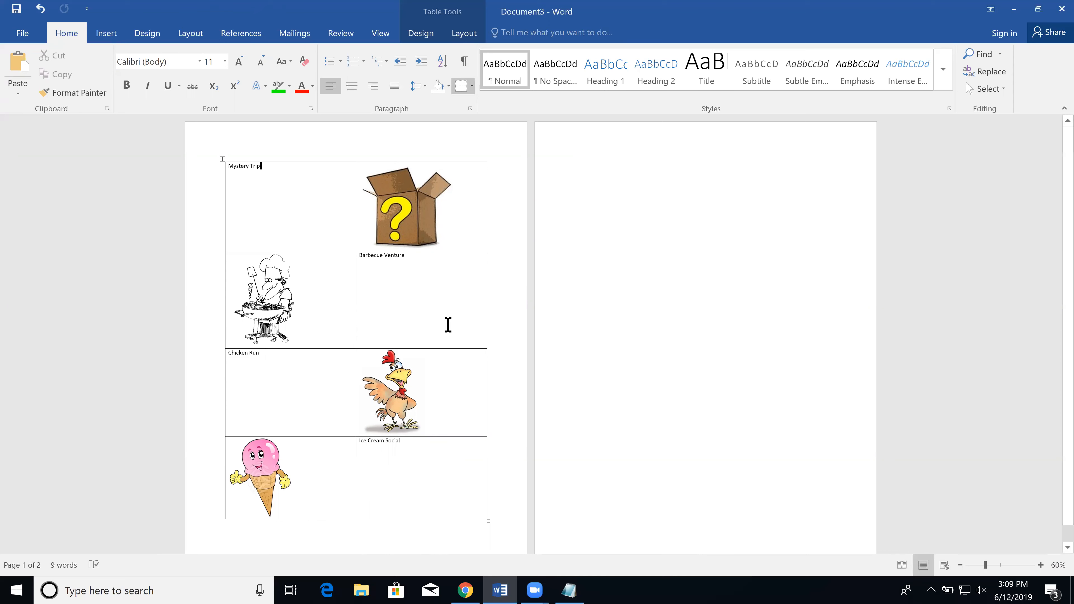
# Centre the mystery box, barbecue chef, chicken and ice cream cone pictures horizontally in their table cells
pyautogui.click(404, 212)
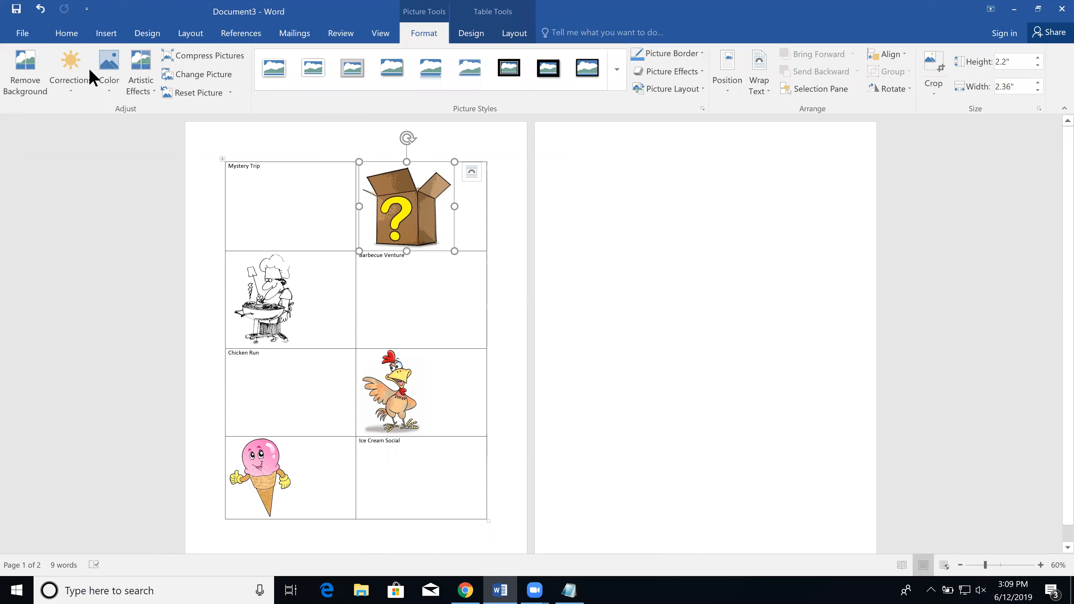
pyautogui.click(72, 34)
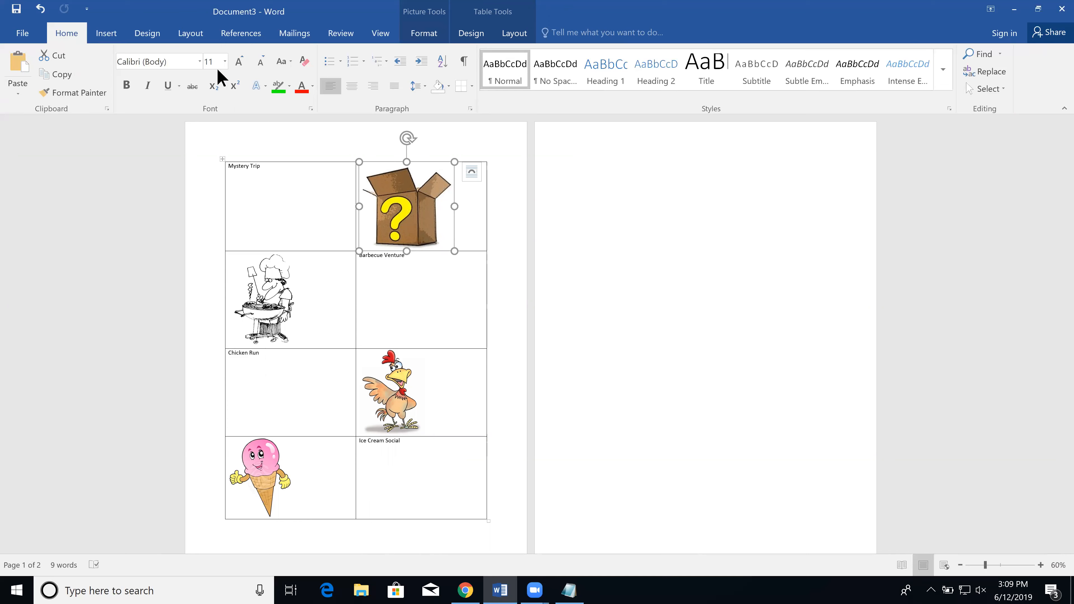
pyautogui.click(355, 85)
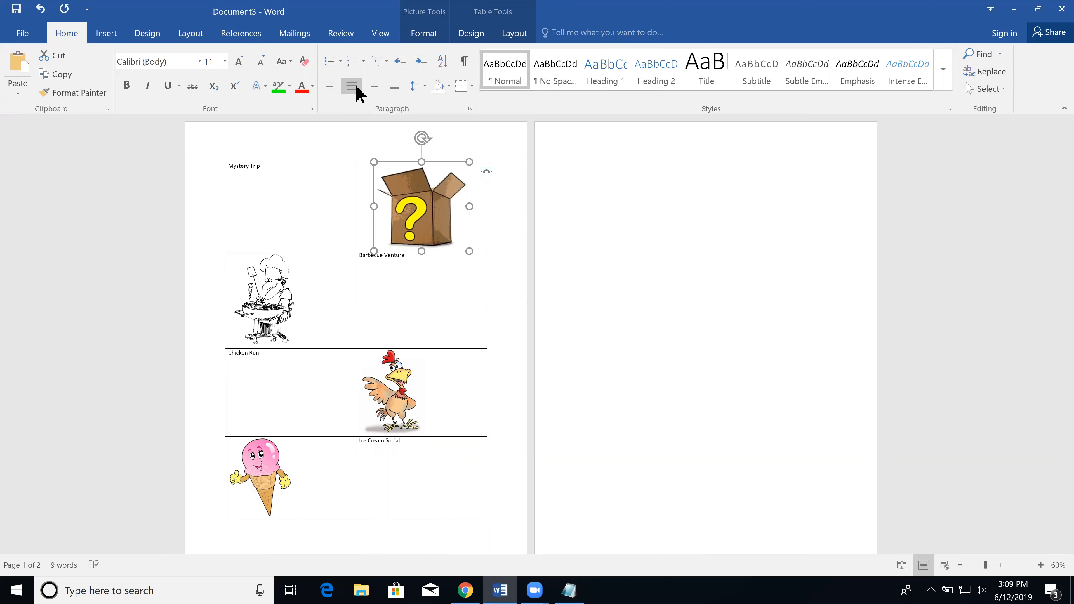
pyautogui.click(279, 300)
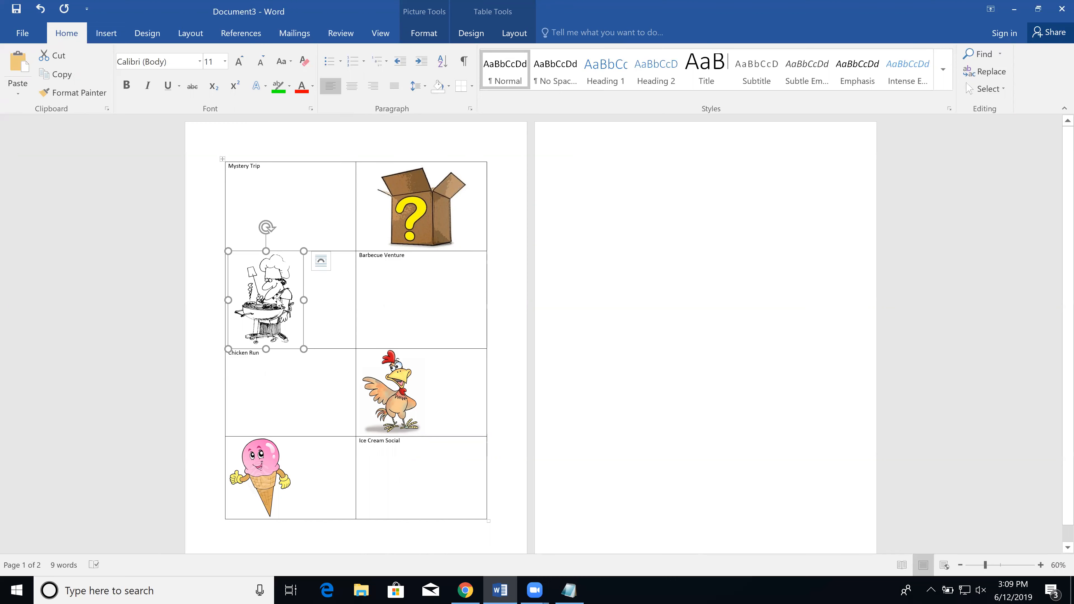
pyautogui.click(350, 87)
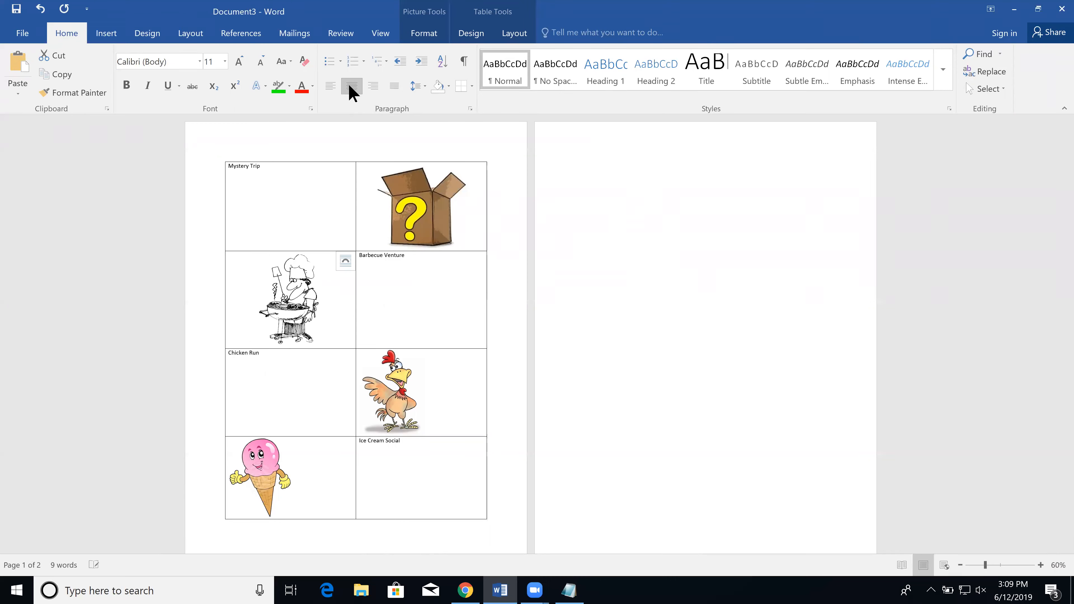
pyautogui.click(393, 399)
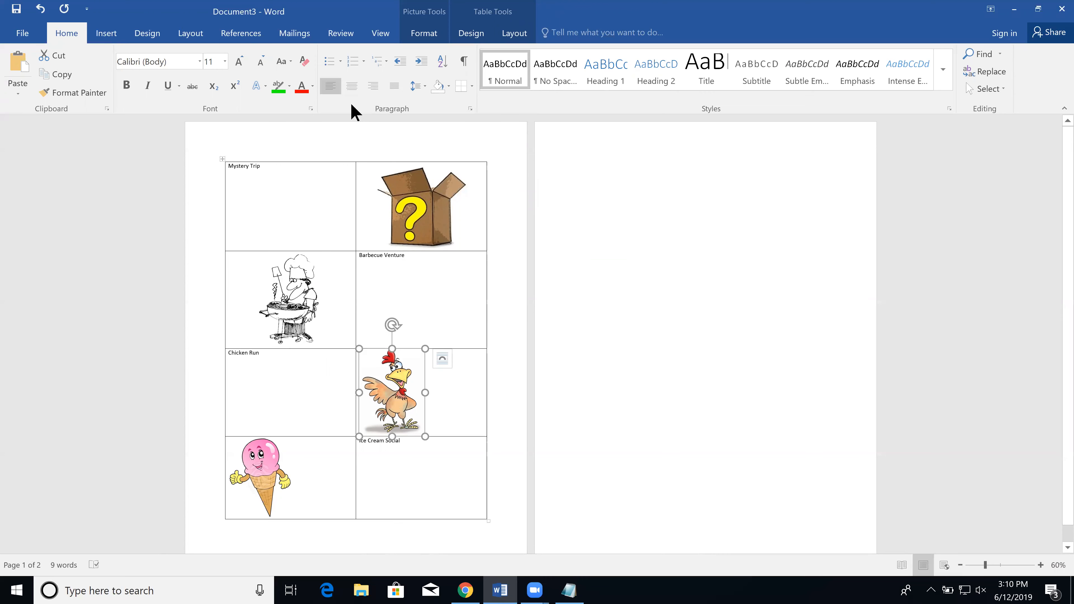
pyautogui.click(352, 87)
pyautogui.click(264, 479)
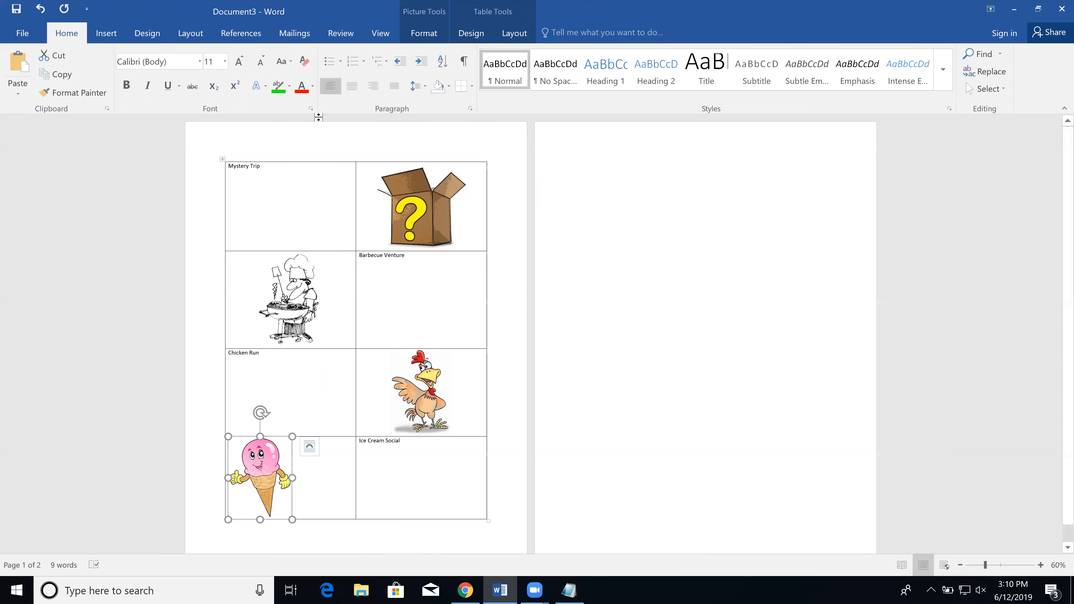
pyautogui.click(351, 87)
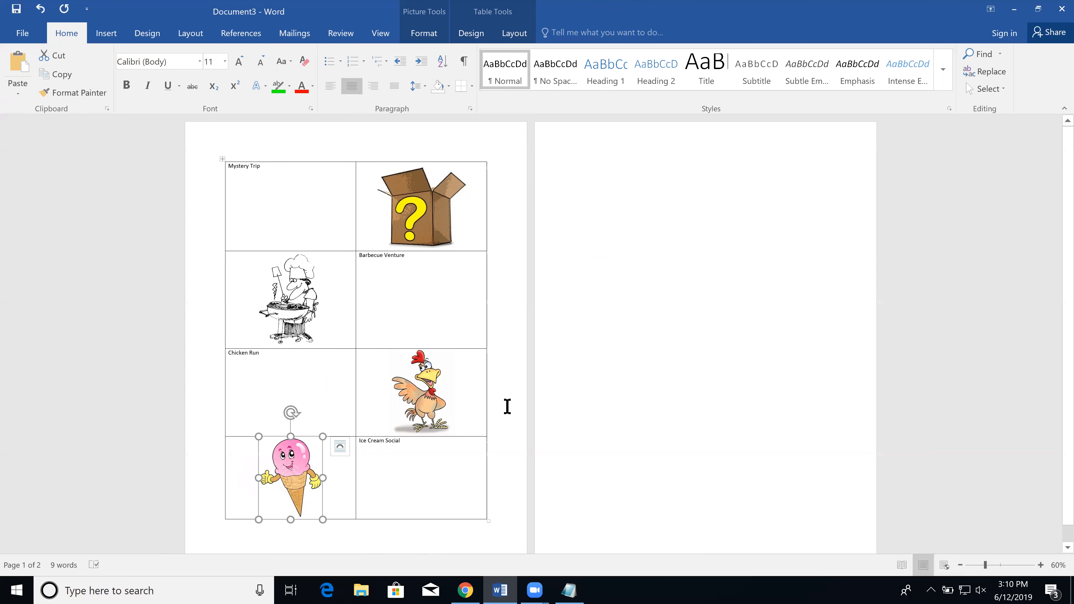
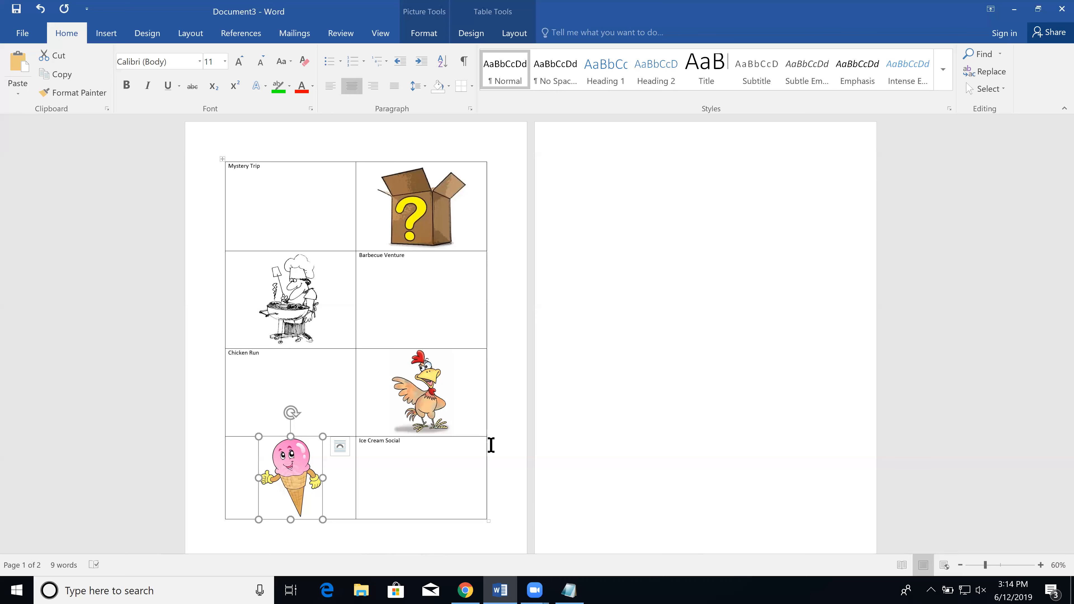
pyautogui.click(419, 219)
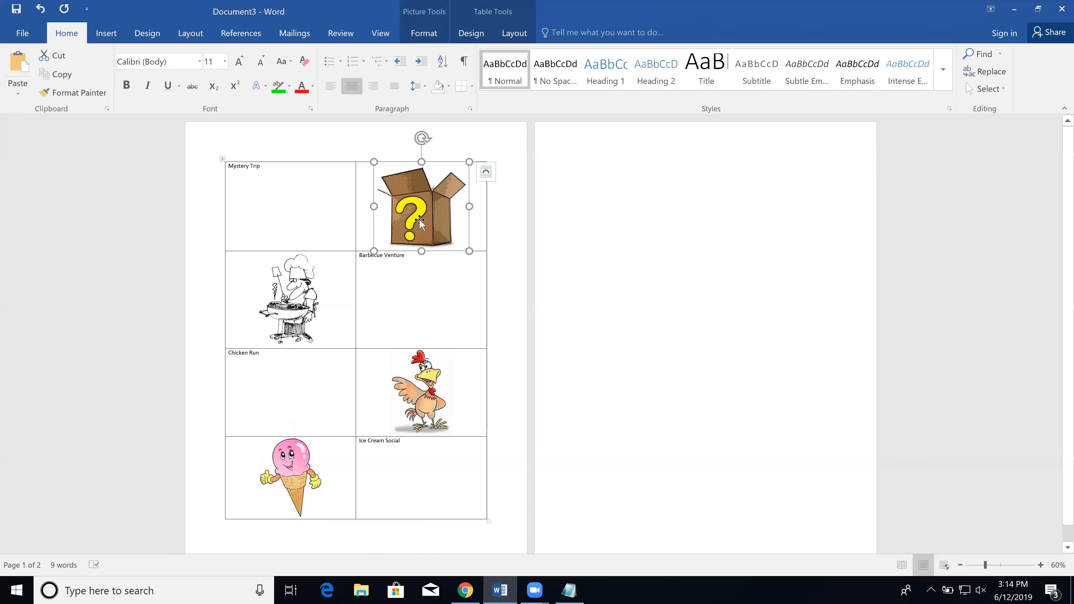
pyautogui.click(470, 31)
pyautogui.click(425, 35)
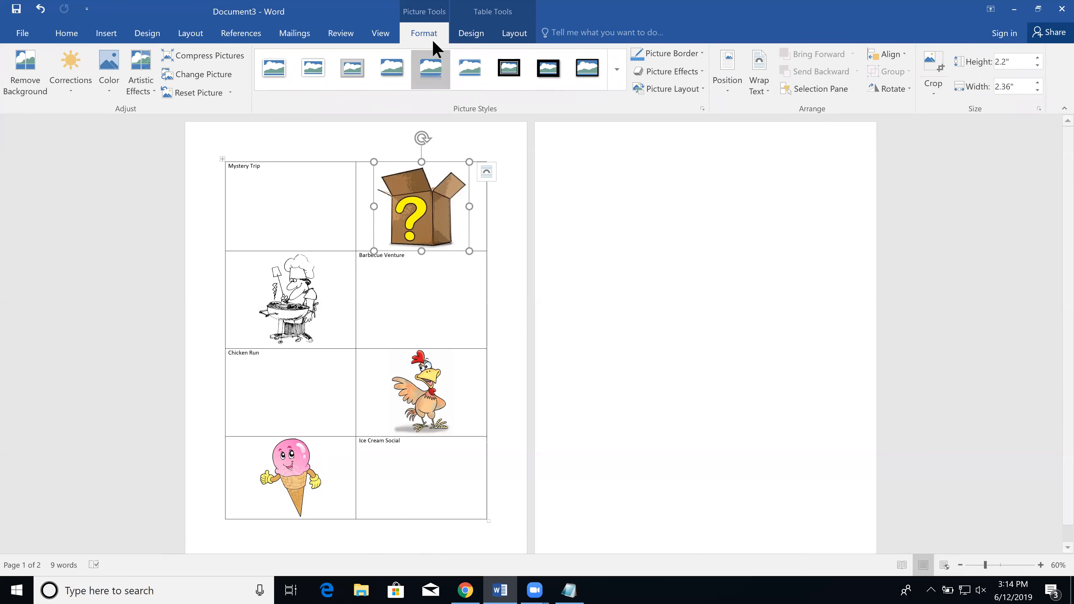
pyautogui.click(934, 87)
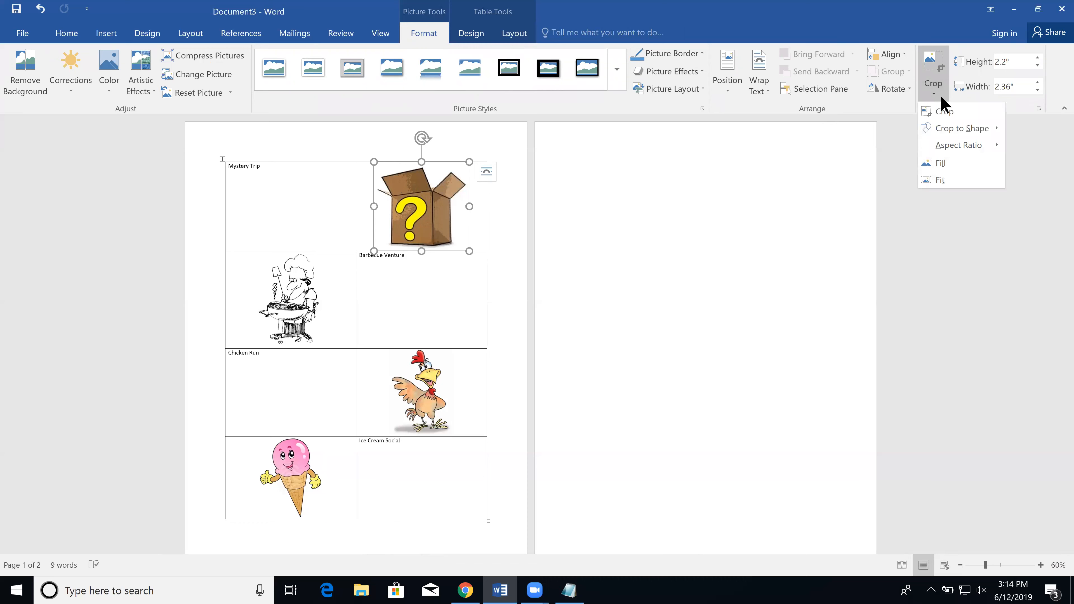
pyautogui.click(945, 112)
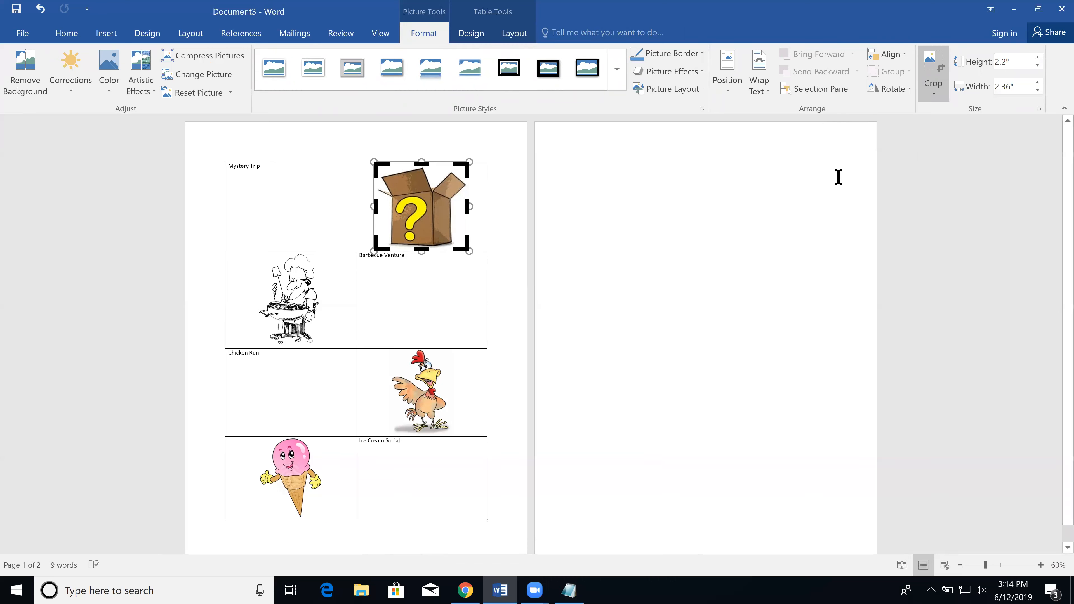
pyautogui.click(501, 261)
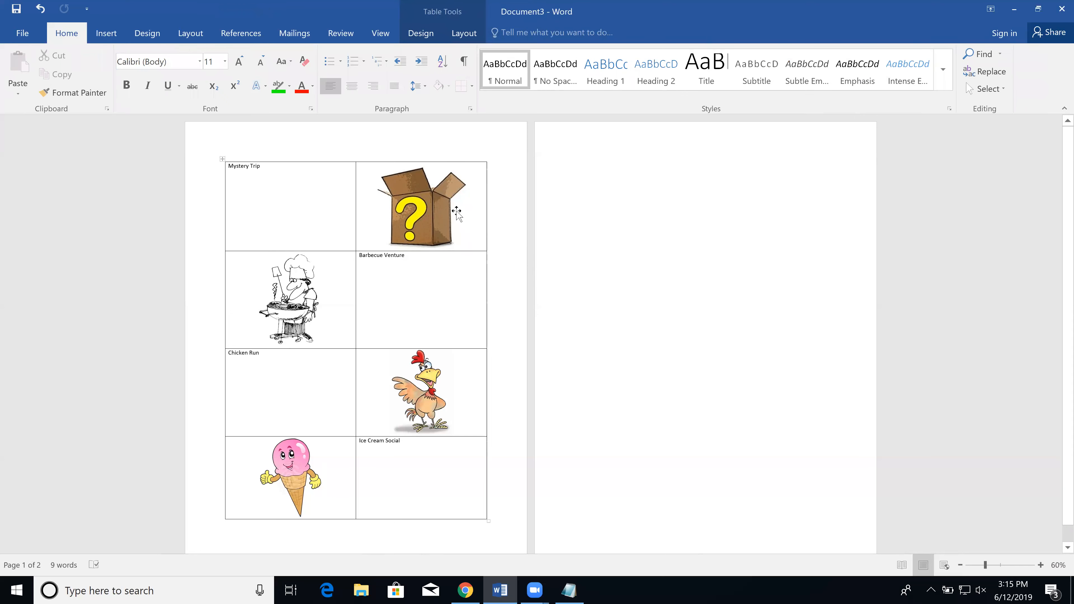
# Copy the mystery box picture and paste it into the Barbecue Venture cell as Picture (Enhanced Metafile) using Paste Special
pyautogui.click(425, 207)
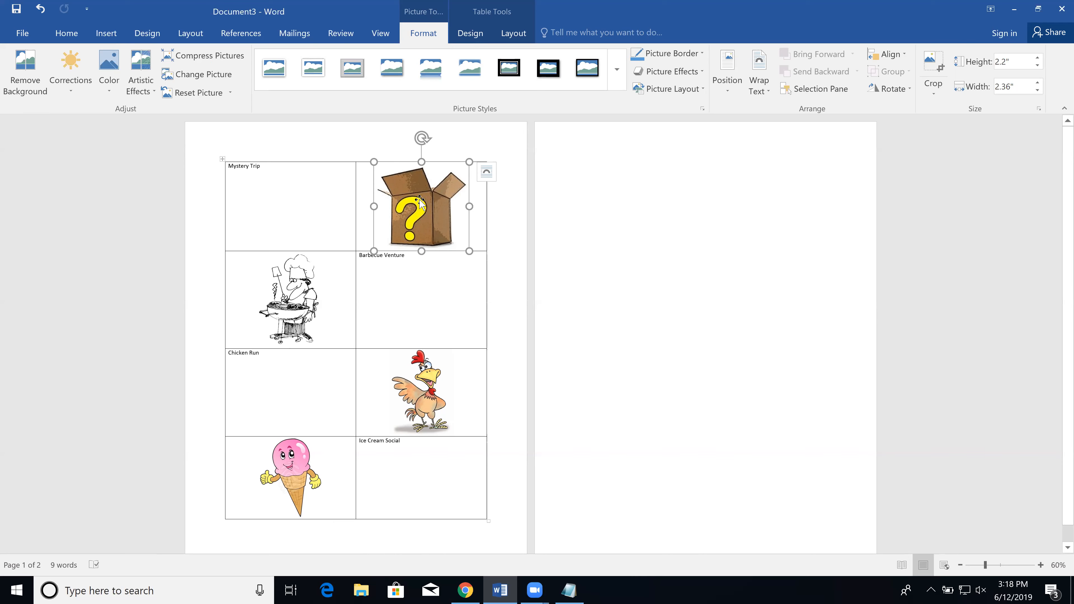
pyautogui.rightClick(420, 201)
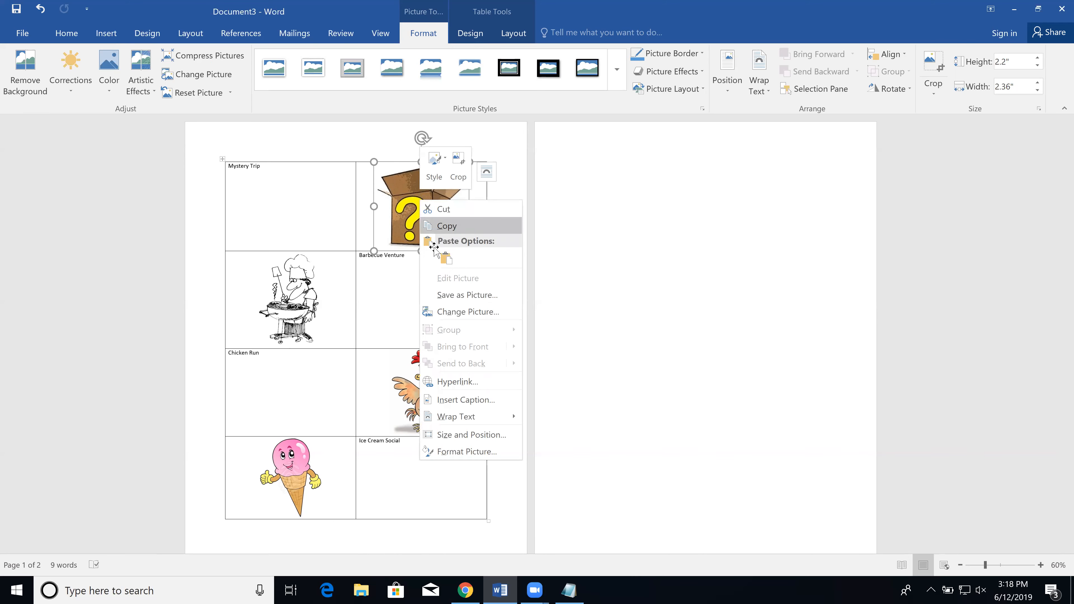
pyautogui.click(434, 227)
pyautogui.click(410, 290)
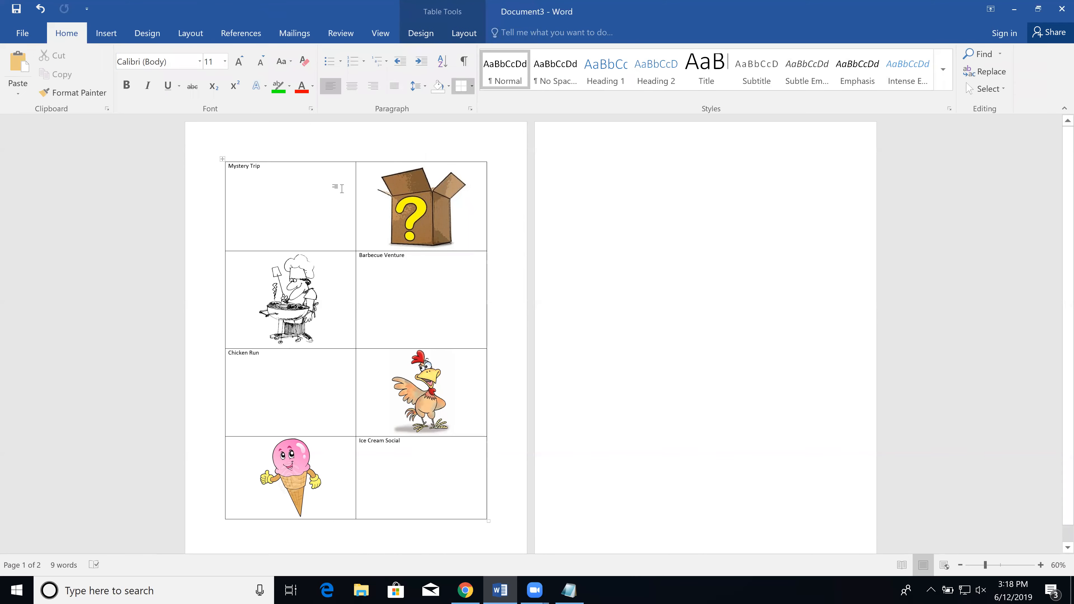
pyautogui.click(19, 91)
pyautogui.click(43, 142)
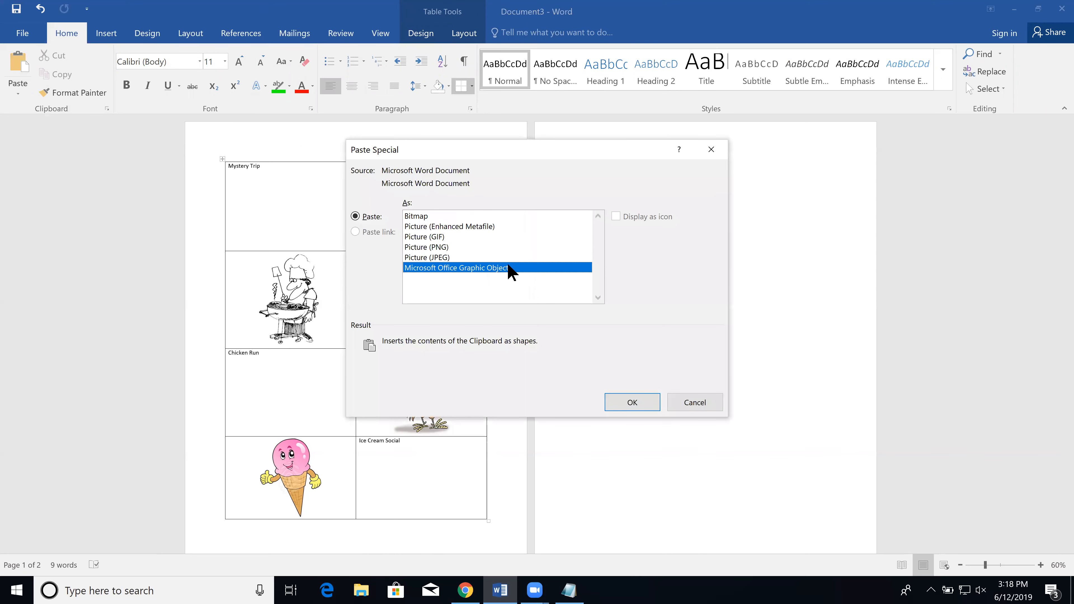
pyautogui.click(472, 227)
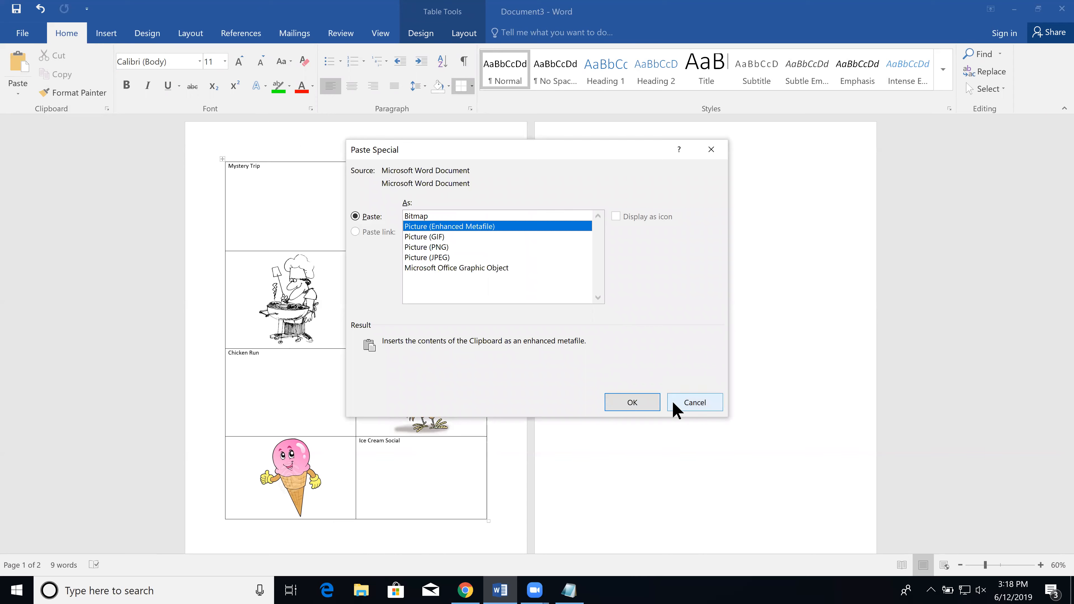
pyautogui.click(638, 399)
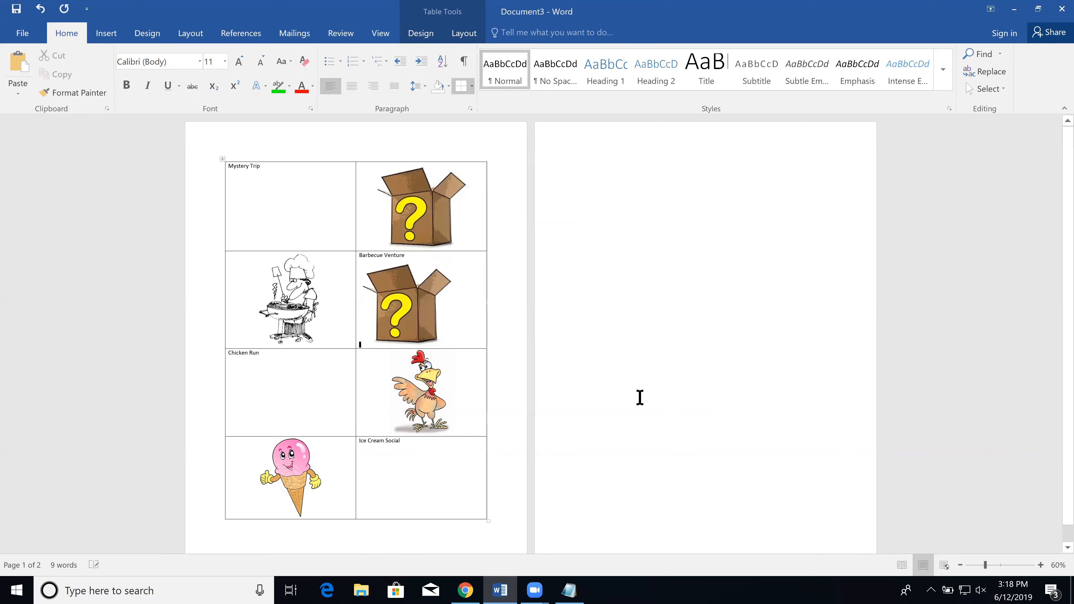
# Widen the crop frame of the pasted box picture in the Barbecue Venture cell to about 6.69" and slightly narrow the image inside it
pyautogui.click(409, 319)
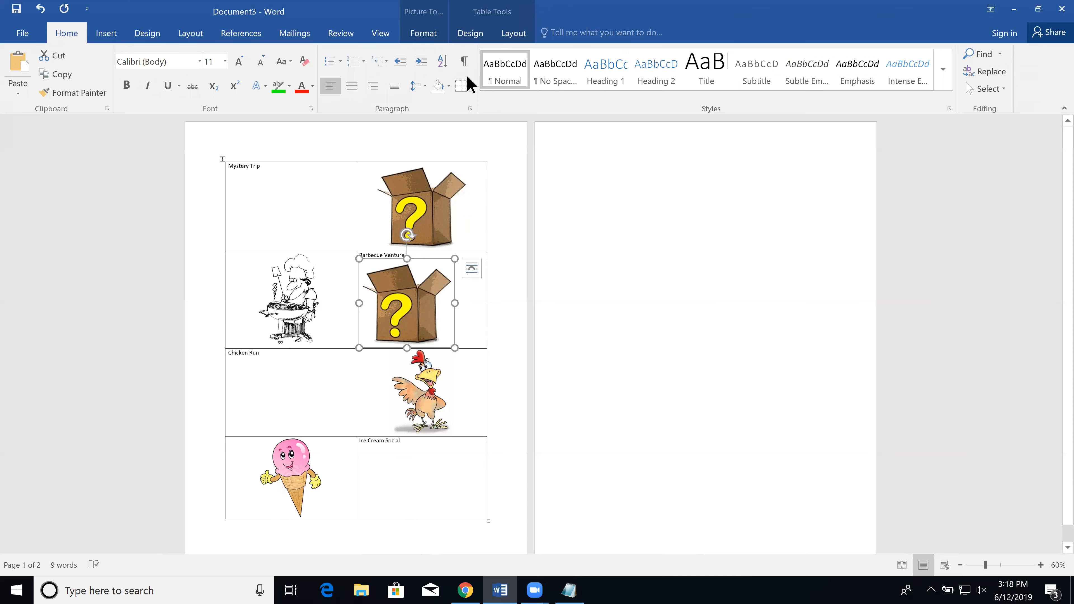
pyautogui.click(427, 33)
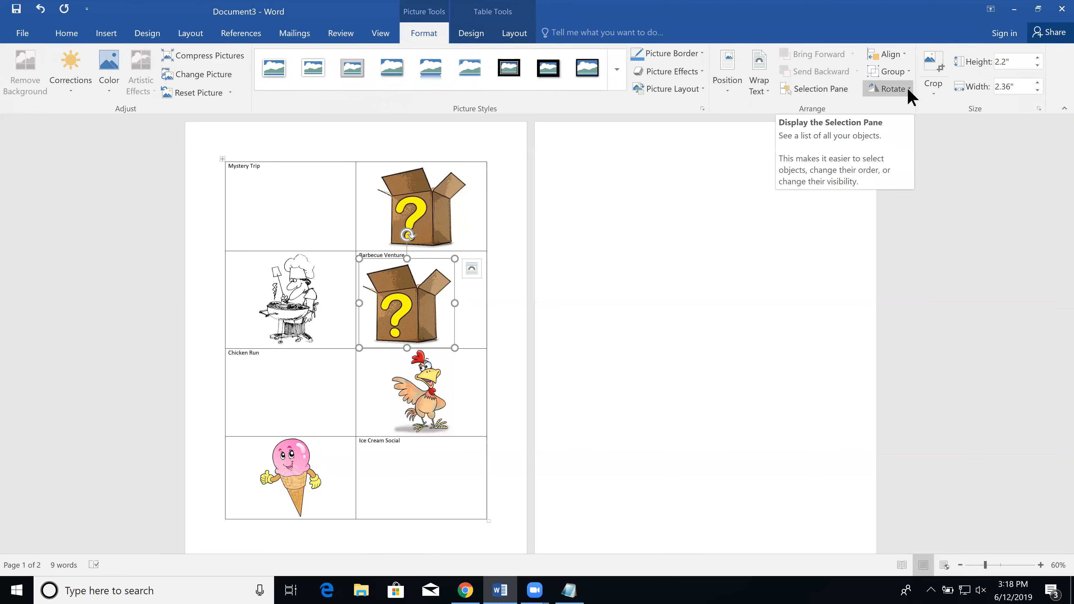
pyautogui.click(939, 88)
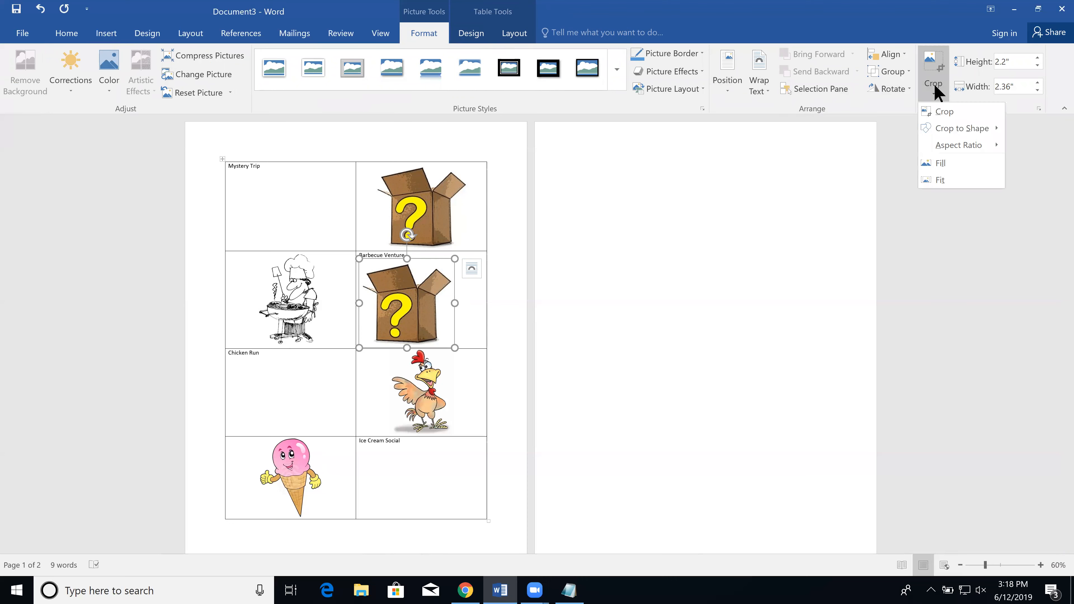
pyautogui.click(939, 112)
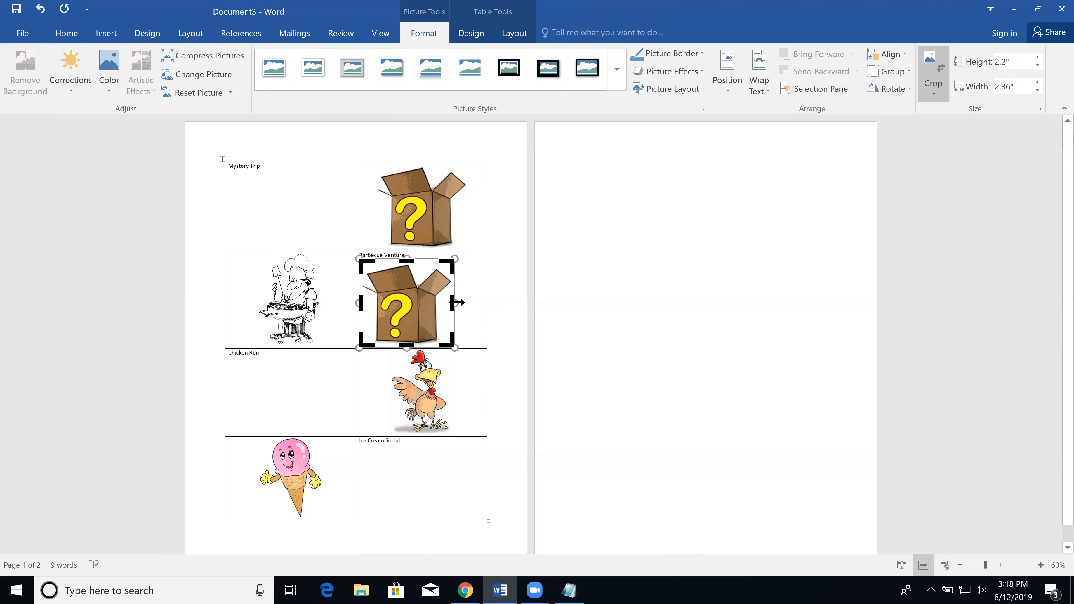
pyautogui.moveTo(457, 302); pyautogui.dragTo(771, 293)
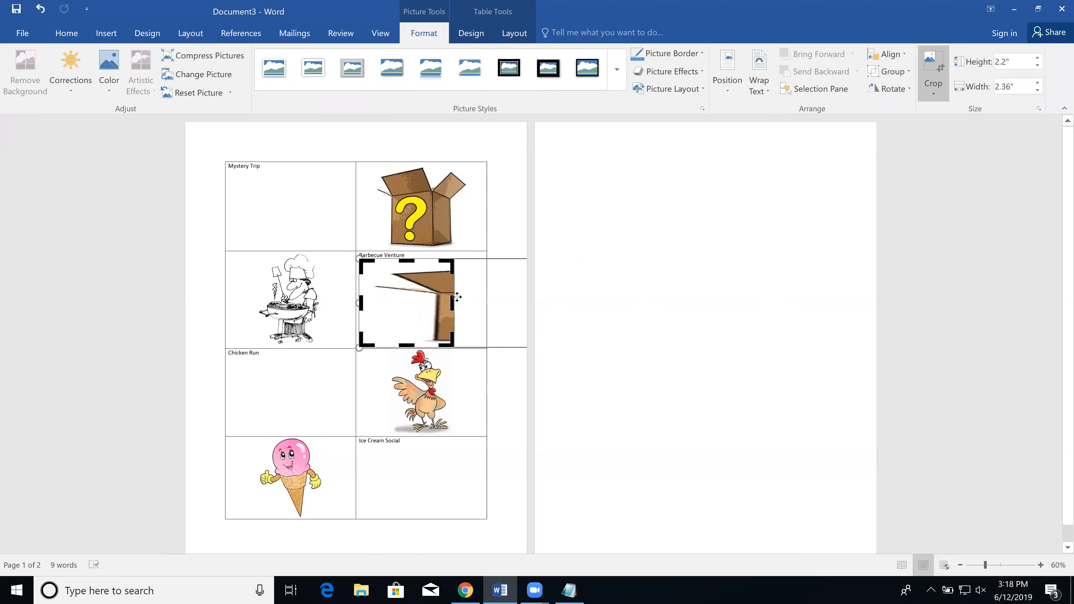
pyautogui.hotkey('ctrl', 'z')
pyautogui.moveTo(450, 300)
pyautogui.mouseDown()
pyautogui.moveTo(495, 300)
pyautogui.moveTo(434, 300)
pyautogui.moveTo(451, 300)
pyautogui.mouseUp()
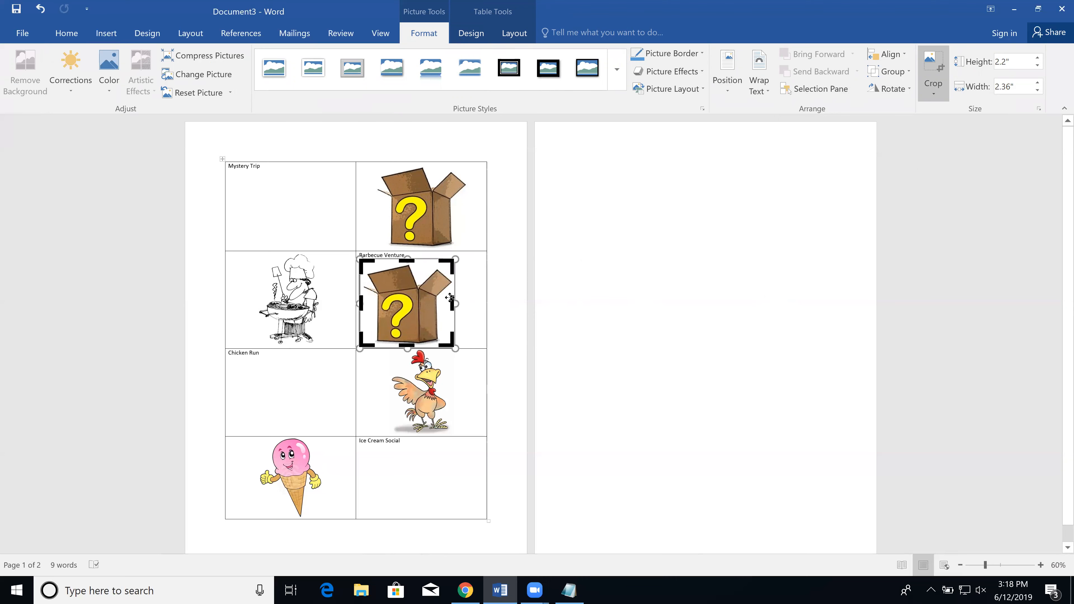
pyautogui.moveTo(457, 302); pyautogui.dragTo(629, 295)
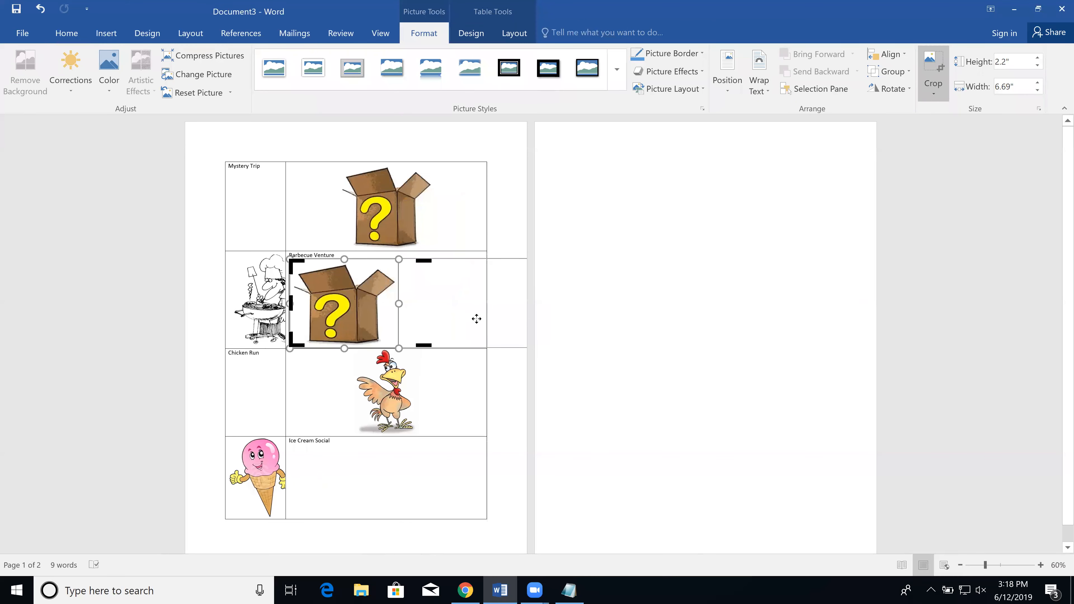
pyautogui.moveTo(399, 304); pyautogui.dragTo(384, 303)
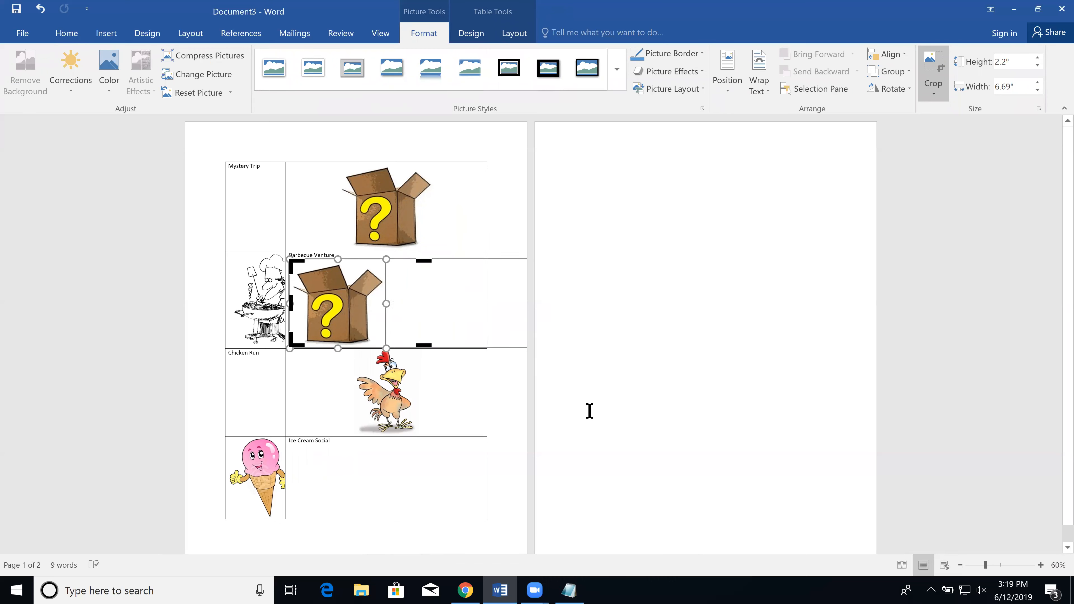
# Check the table layout in Read Mode, return to the page view and set the zoom to about 82%
pyautogui.click(900, 565)
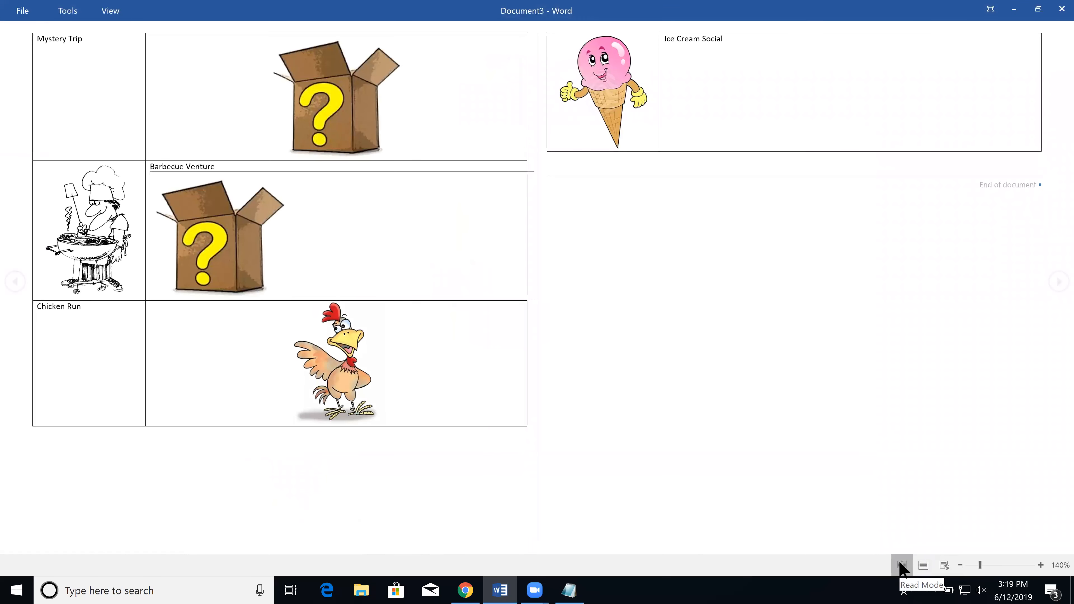
pyautogui.click(946, 566)
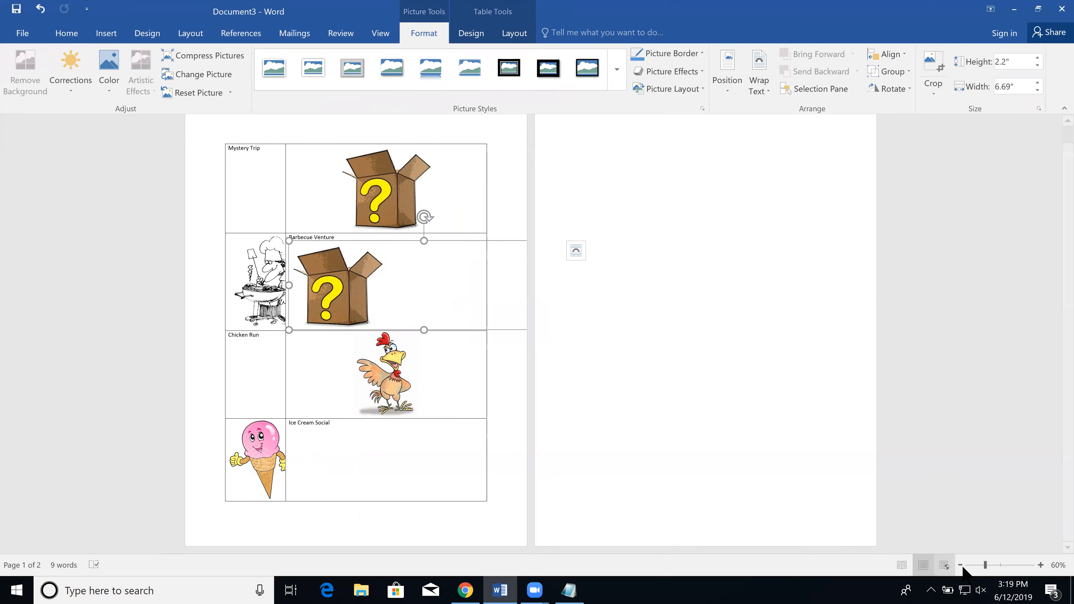
pyautogui.click(1004, 566)
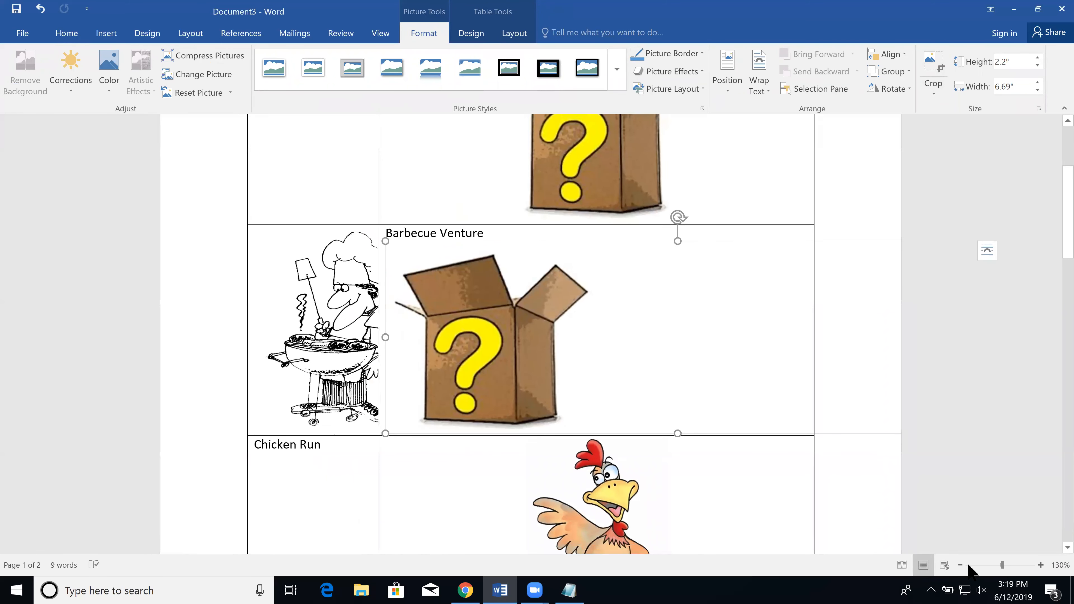
pyautogui.click(969, 566)
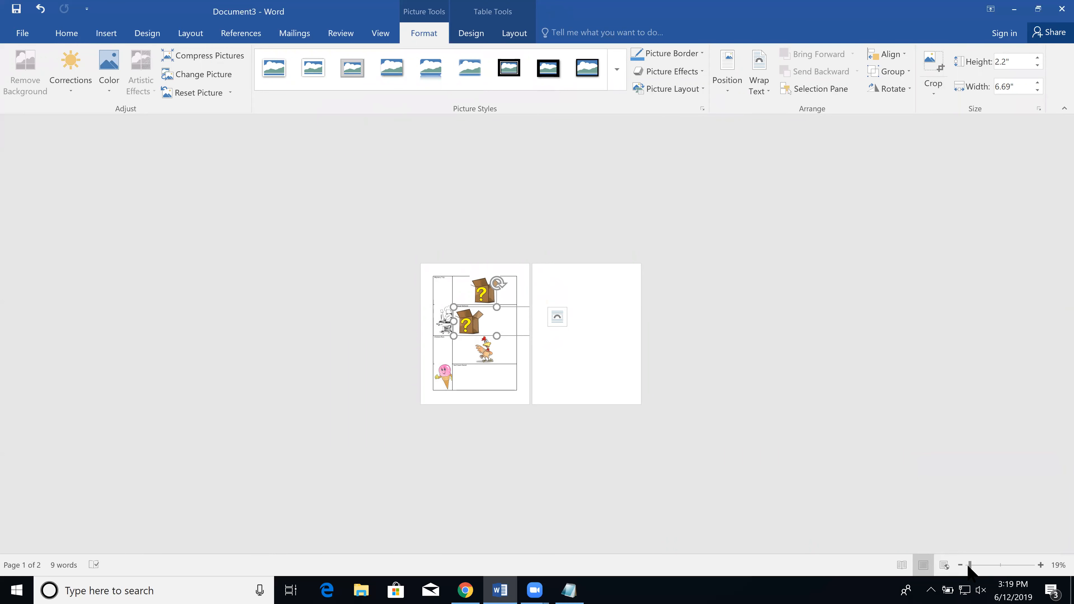
pyautogui.click(970, 566)
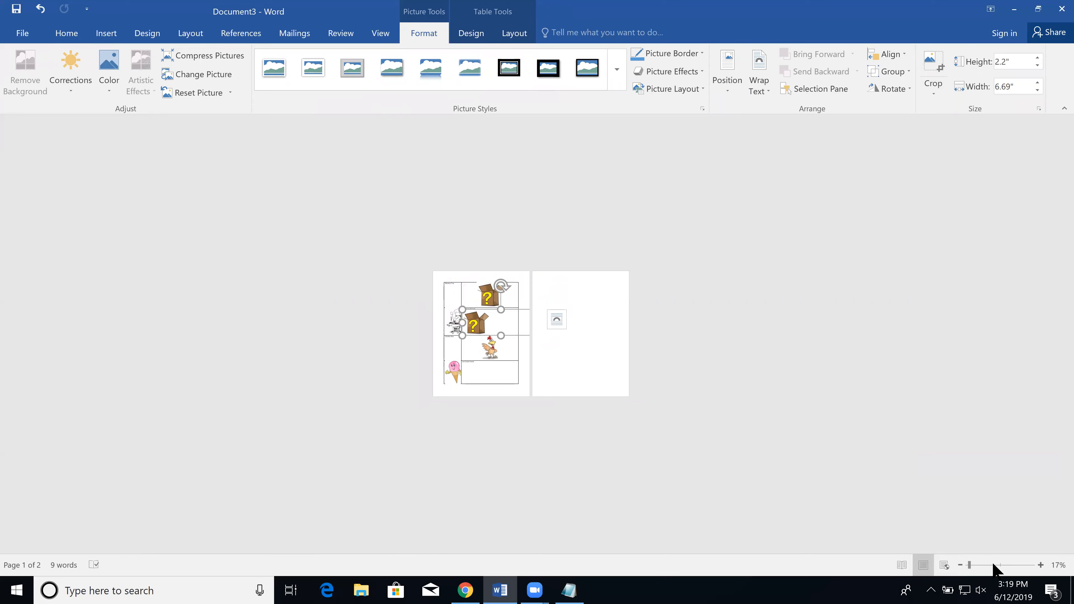
pyautogui.click(994, 566)
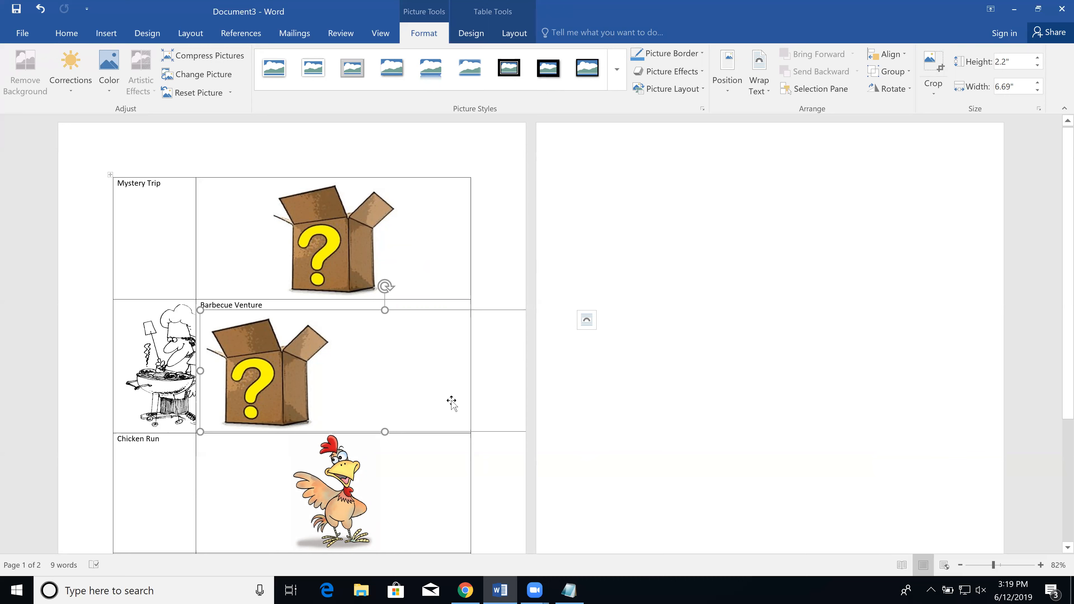
# Widen the crop frame of the pasted box picture in the Barbecue Venture cell to about 6.74" and reposition the image inside it
pyautogui.moveTo(452, 402); pyautogui.dragTo(291, 406)
pyautogui.moveTo(226, 404); pyautogui.dragTo(344, 383)
pyautogui.click(936, 84)
pyautogui.click(941, 111)
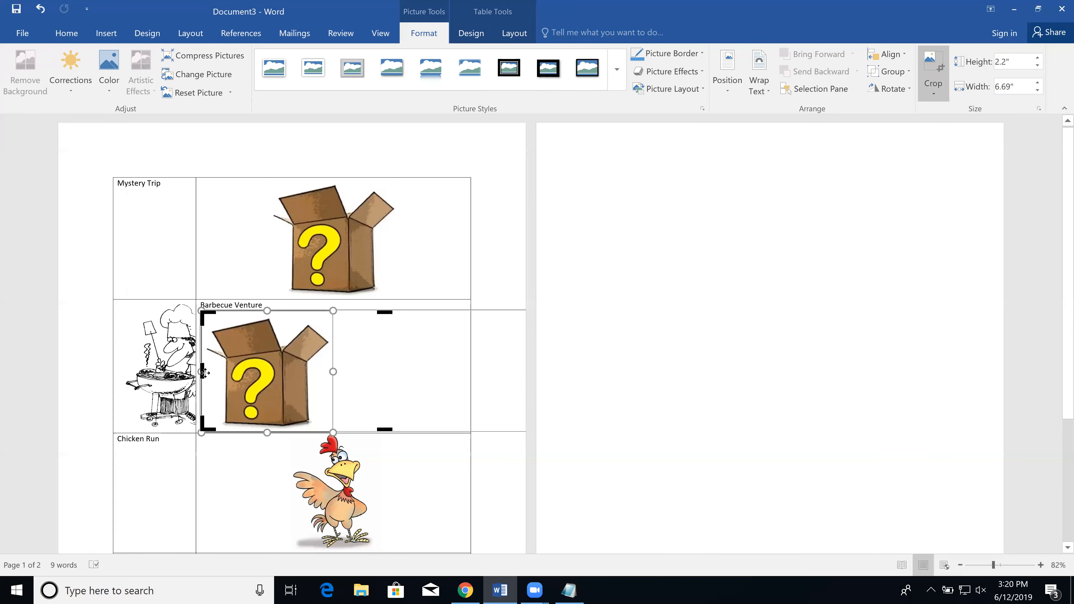
pyautogui.moveTo(206, 365)
pyautogui.mouseDown()
pyautogui.moveTo(415, 369)
pyautogui.moveTo(198, 375)
pyautogui.mouseUp()
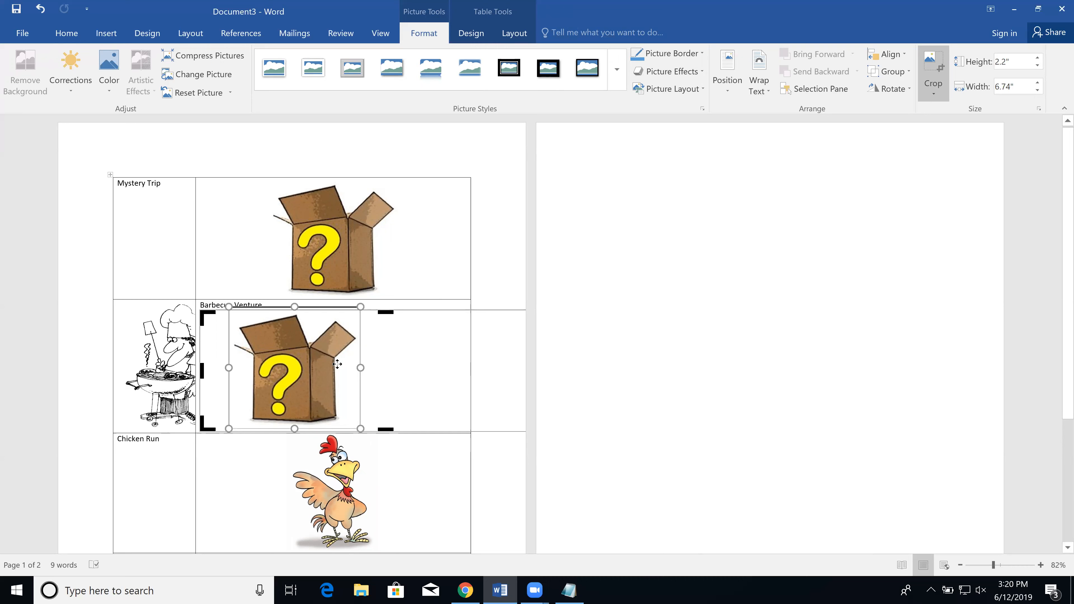
pyautogui.moveTo(318, 369); pyautogui.dragTo(311, 371)
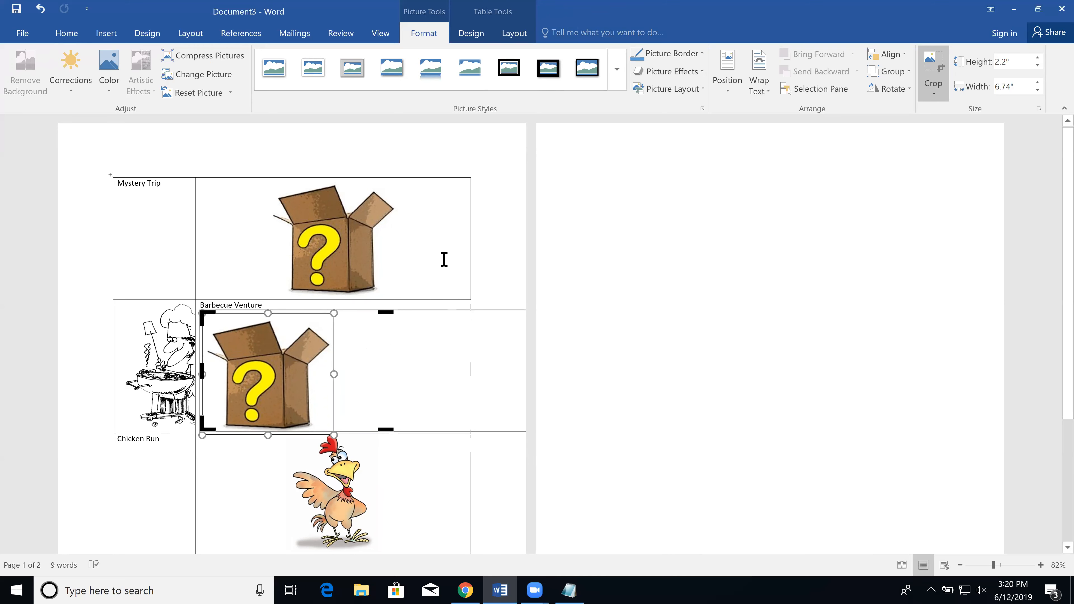
# Finish cropping and scale the pasted box picture in the Barbecue Venture cell down to about 1.3" by 3.99"
pyautogui.click(438, 288)
pyautogui.click(412, 337)
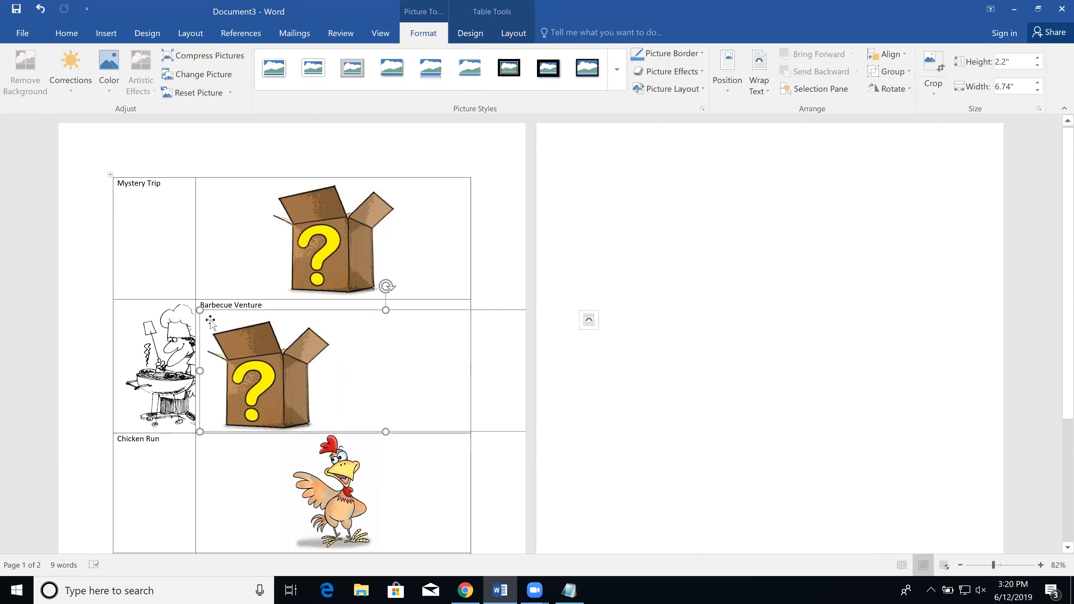
pyautogui.moveTo(323, 383); pyautogui.dragTo(325, 382)
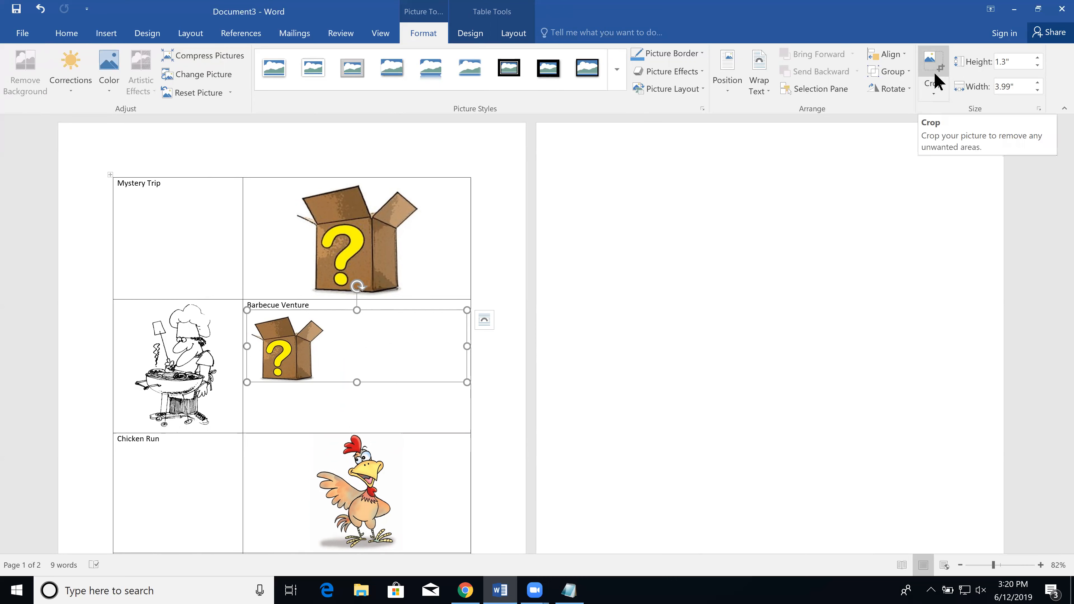
# Crop the pasted box picture to about 1.38" wide, then remove the picture from the Barbecue Venture cell
pyautogui.click(935, 85)
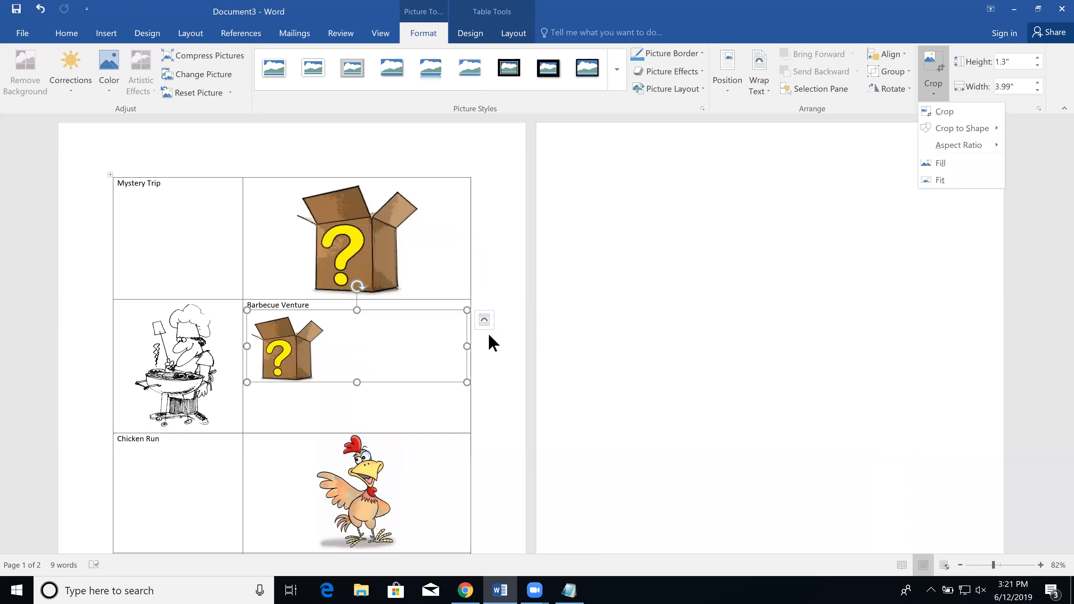
pyautogui.click(944, 112)
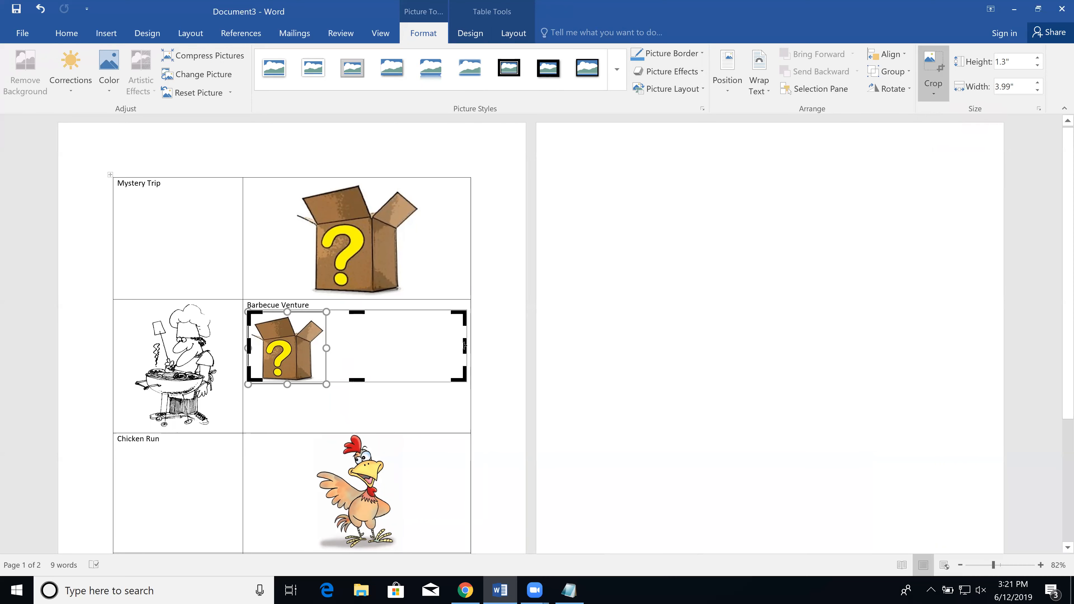
pyautogui.moveTo(442, 342); pyautogui.dragTo(323, 344)
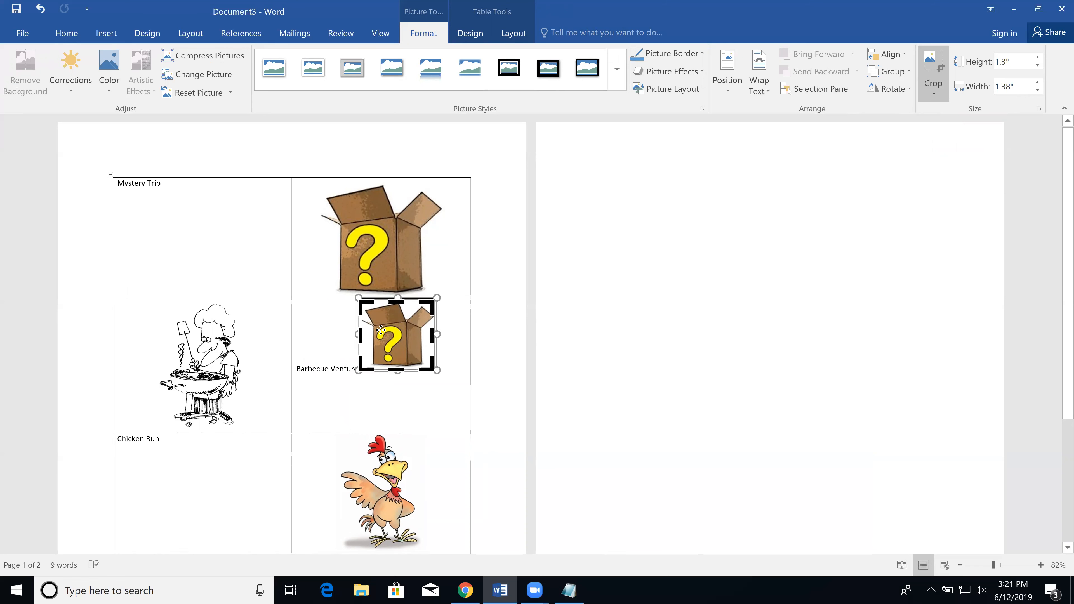
pyautogui.hotkey('ctrl', 'z')
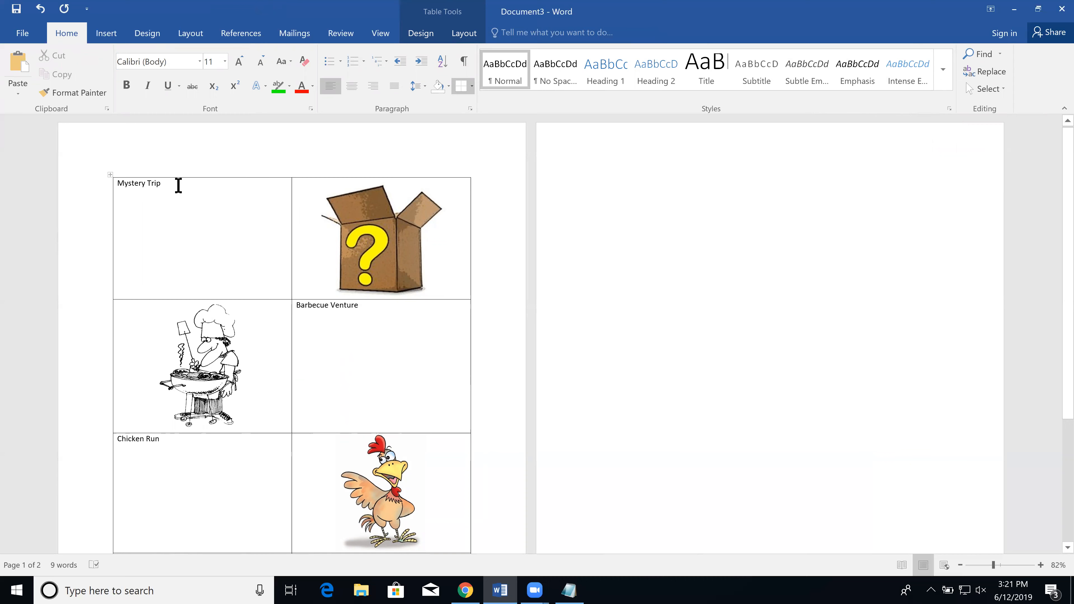
# Set the Mystery Trip text to 48 pt and centre it in its cell
pyautogui.moveTo(163, 185); pyautogui.dragTo(117, 185)
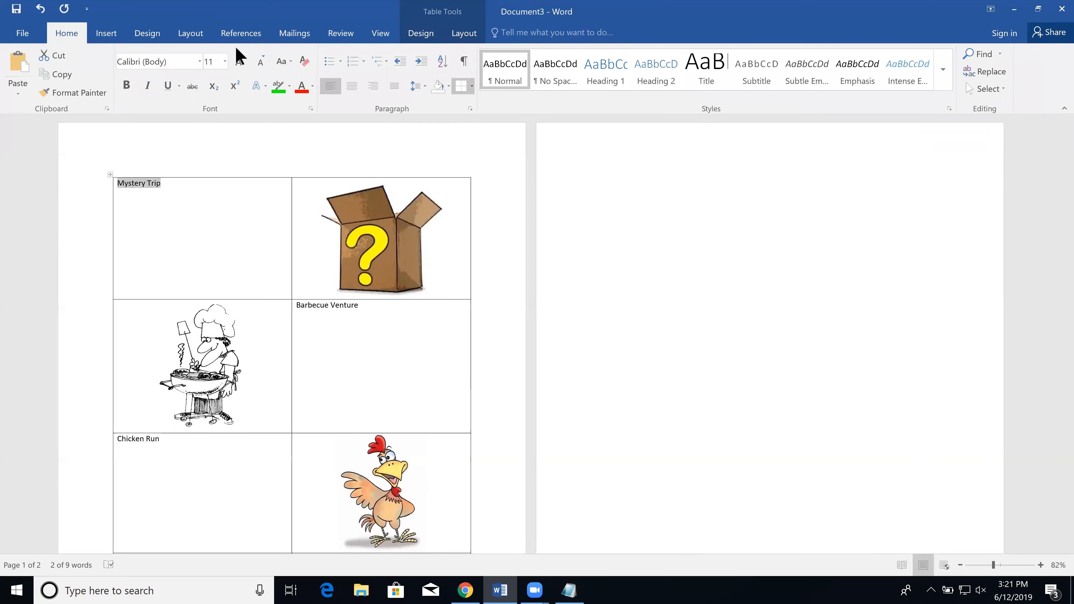
pyautogui.click(225, 61)
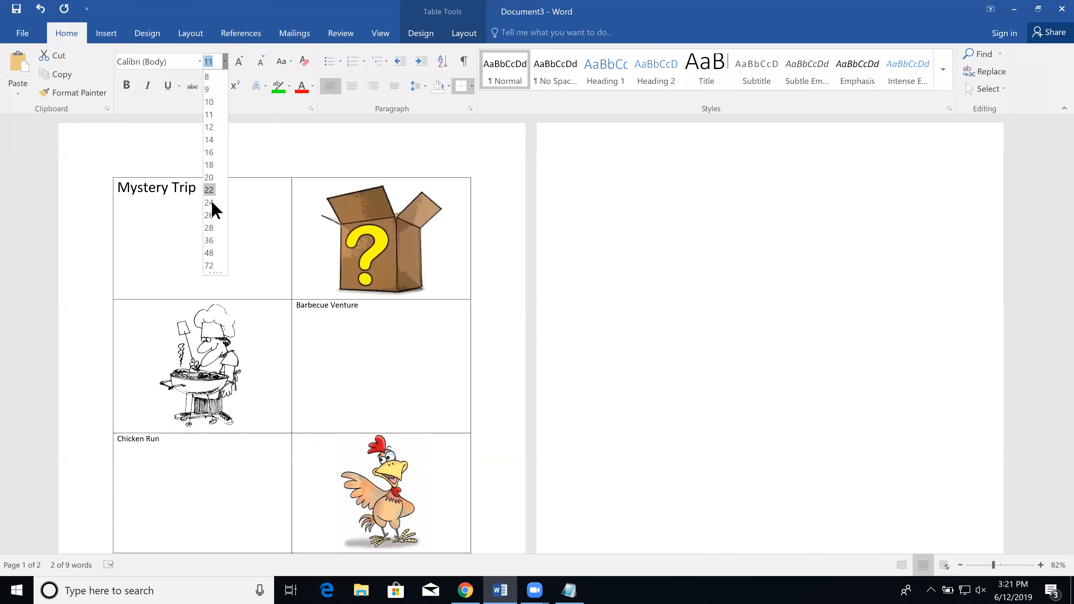
pyautogui.click(210, 255)
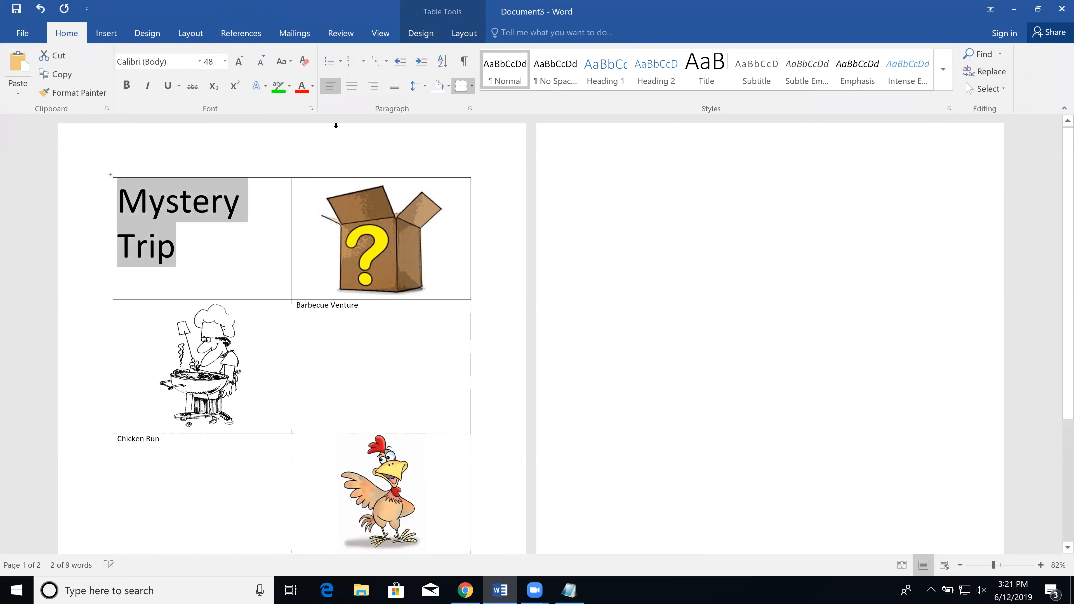
pyautogui.click(352, 88)
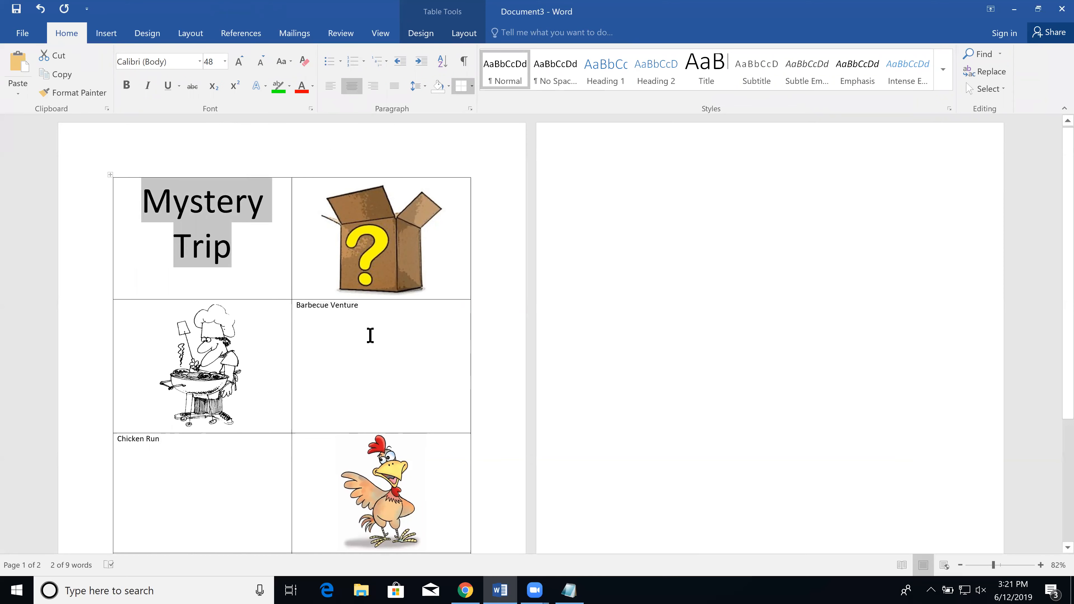
# Centre the Barbecue Venture text in its cell and set its font size to 48 pt
pyautogui.moveTo(358, 305); pyautogui.dragTo(297, 309)
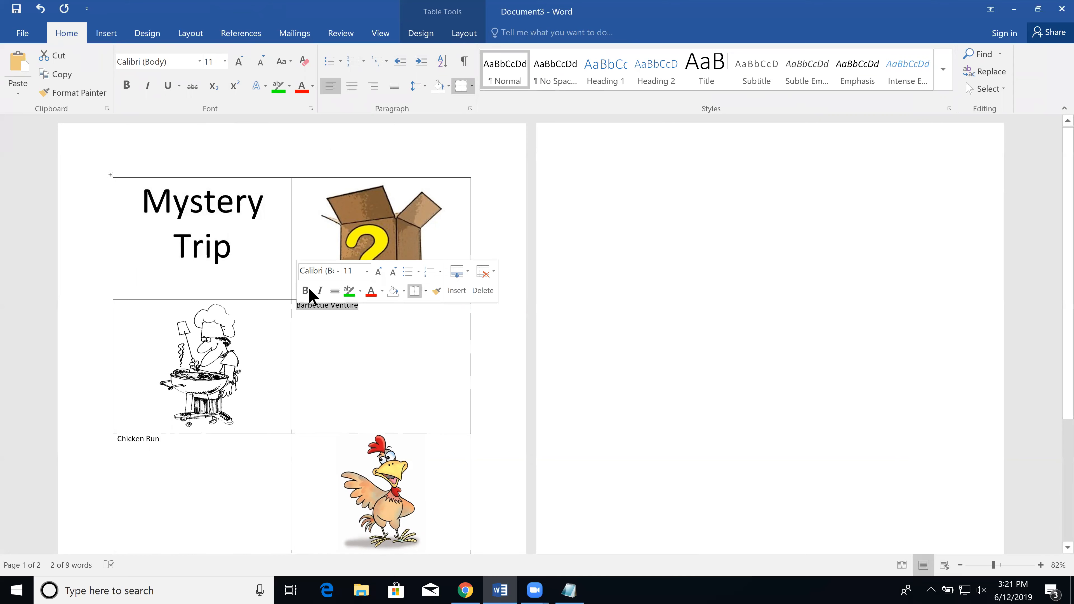
pyautogui.click(354, 88)
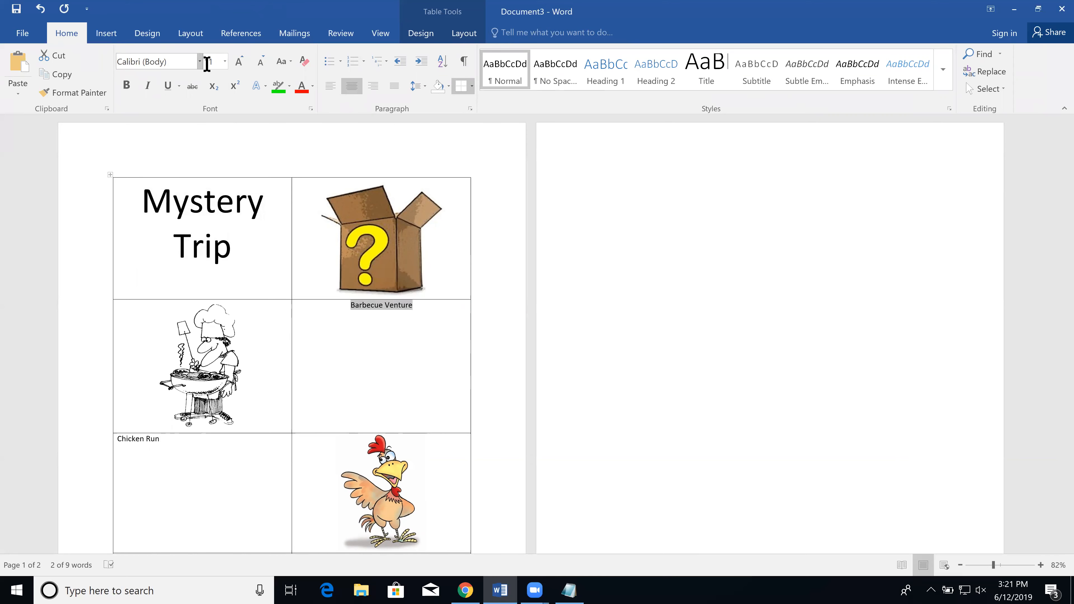
pyautogui.click(232, 64)
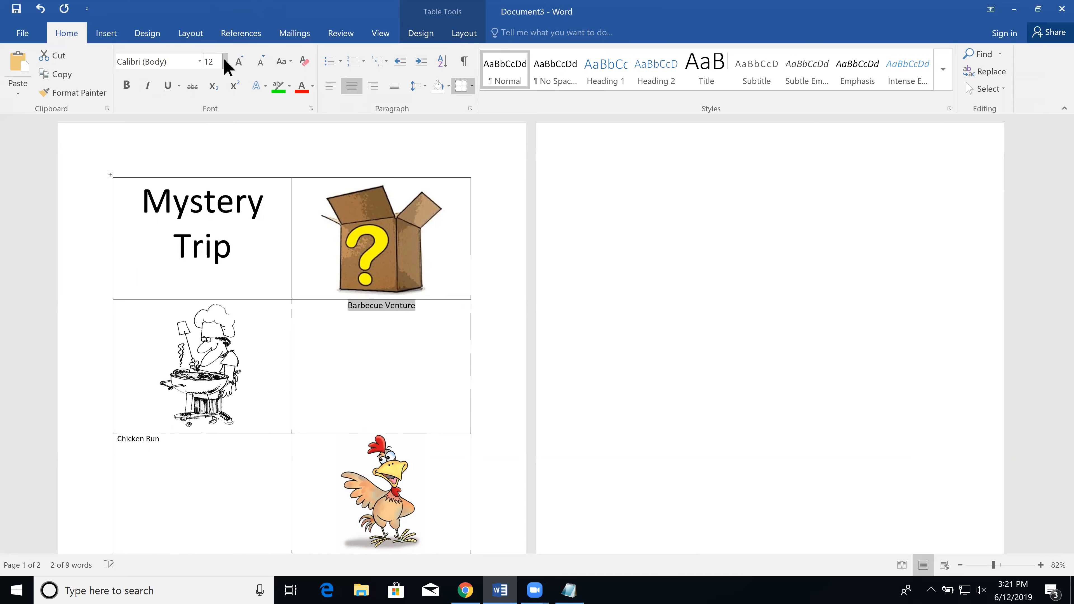
pyautogui.click(225, 62)
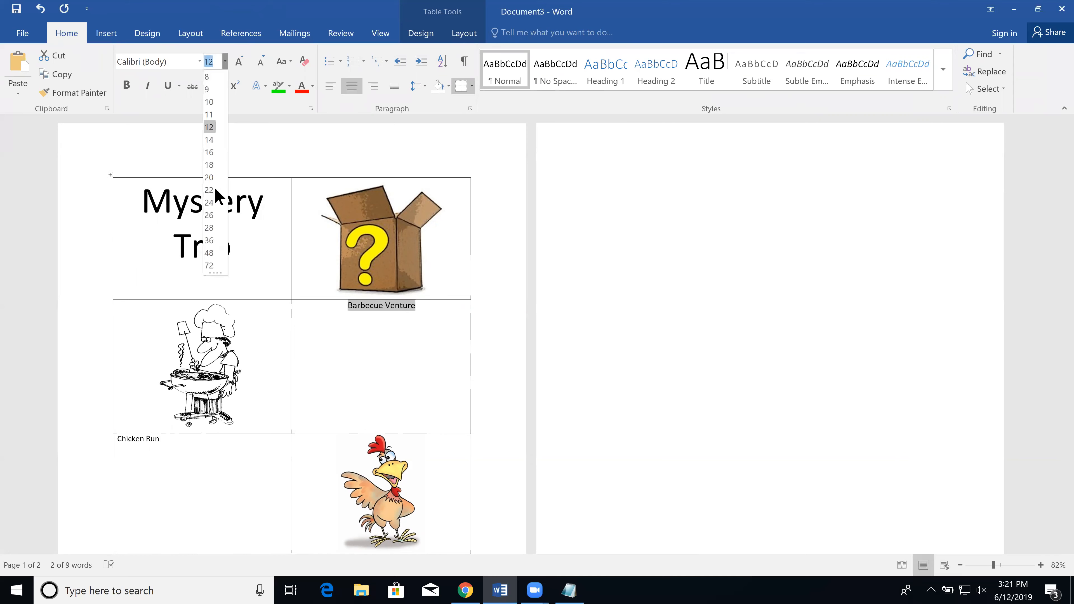
pyautogui.click(210, 254)
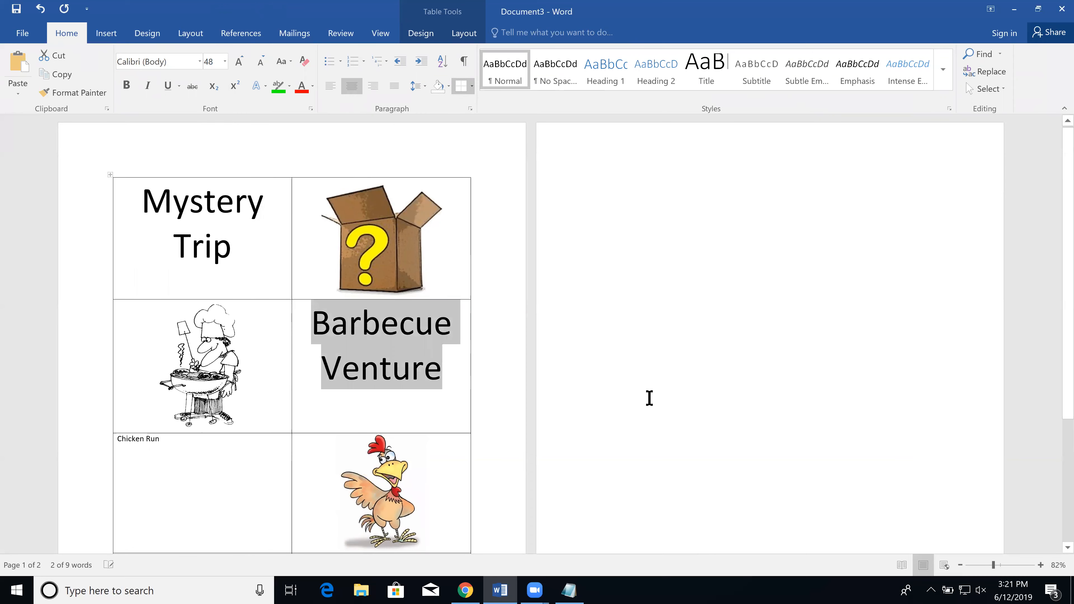
# Centre the Chicken Run text in its cell and set its font size to 48 pt
pyautogui.click(960, 565)
pyautogui.click(960, 565)
pyautogui.click(961, 565)
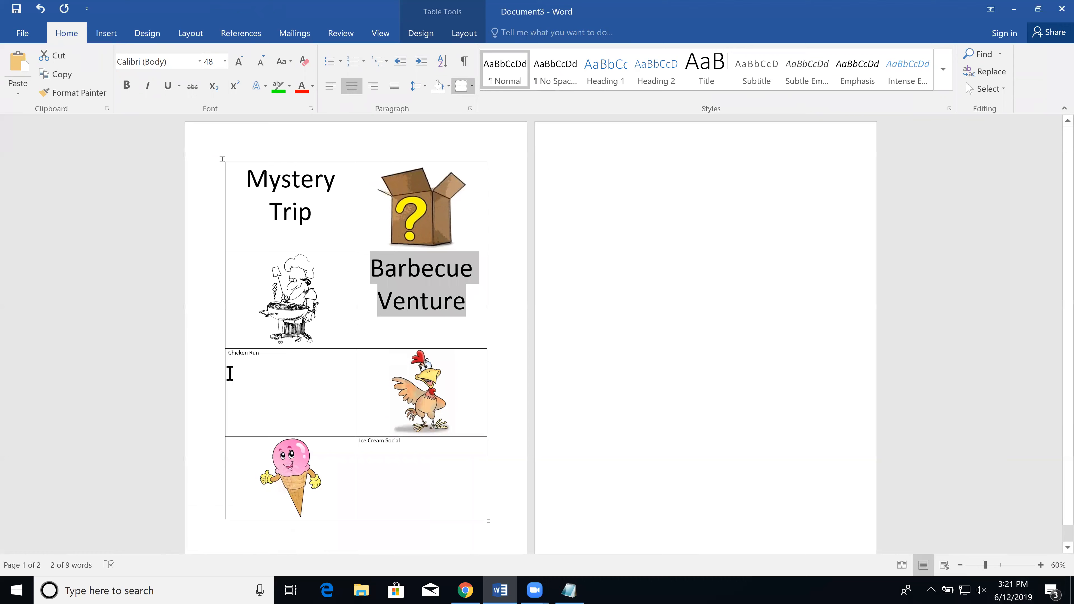
pyautogui.moveTo(264, 353); pyautogui.dragTo(228, 354)
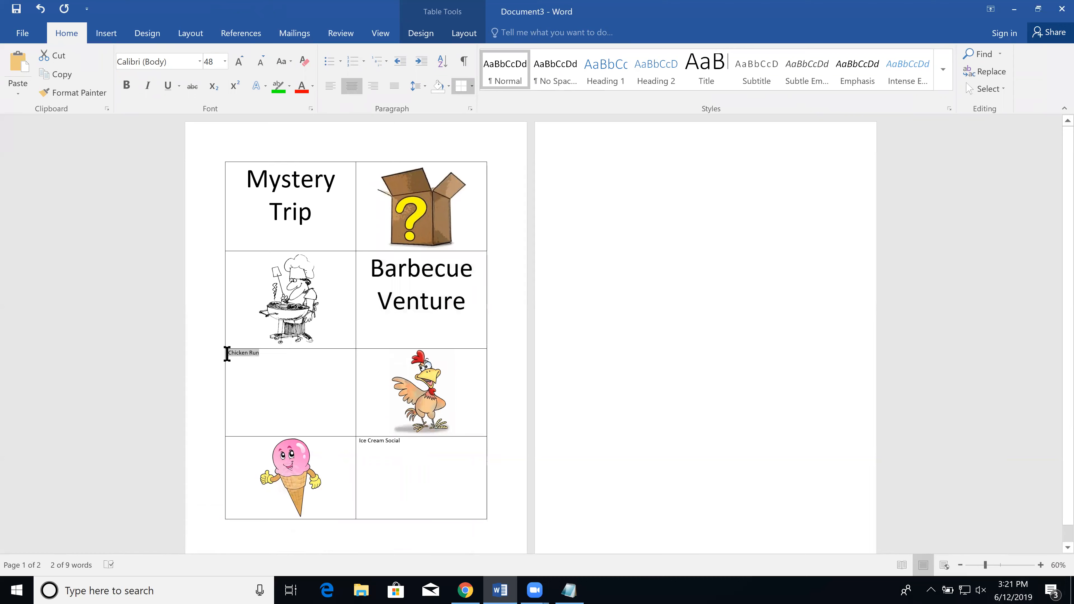
pyautogui.click(346, 86)
pyautogui.click(225, 62)
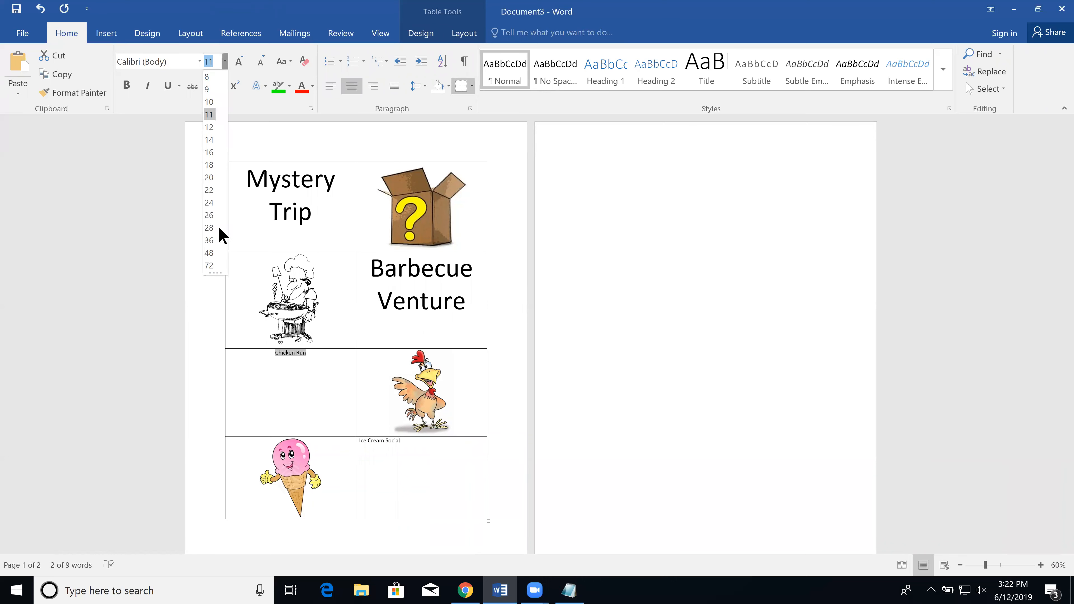
pyautogui.click(213, 250)
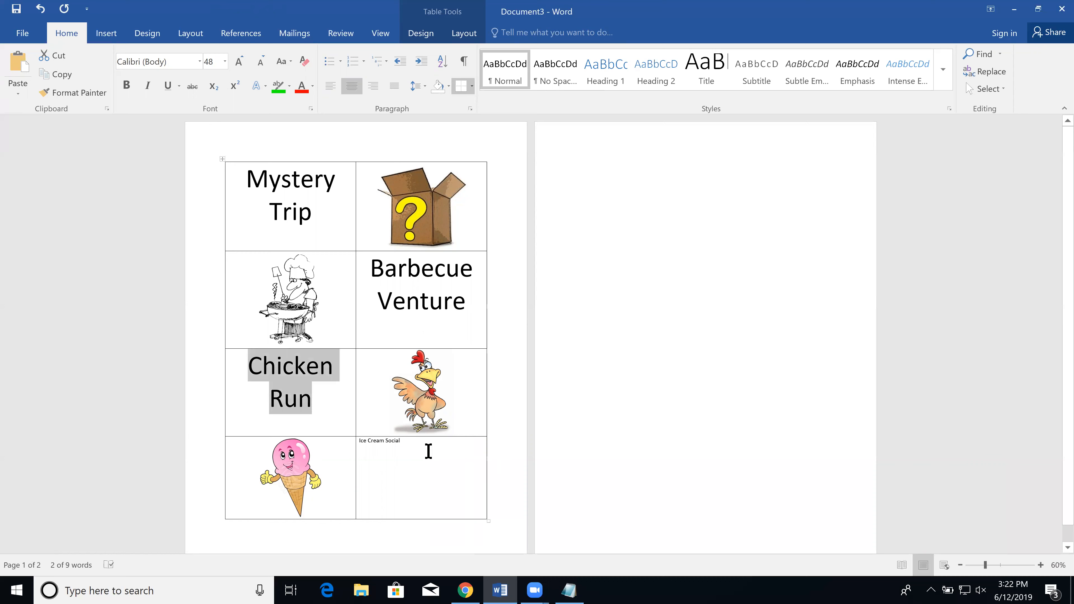
# Centre the Ice Cream Social text in its cell and set its font size to 48 pt
pyautogui.moveTo(423, 448); pyautogui.dragTo(362, 445)
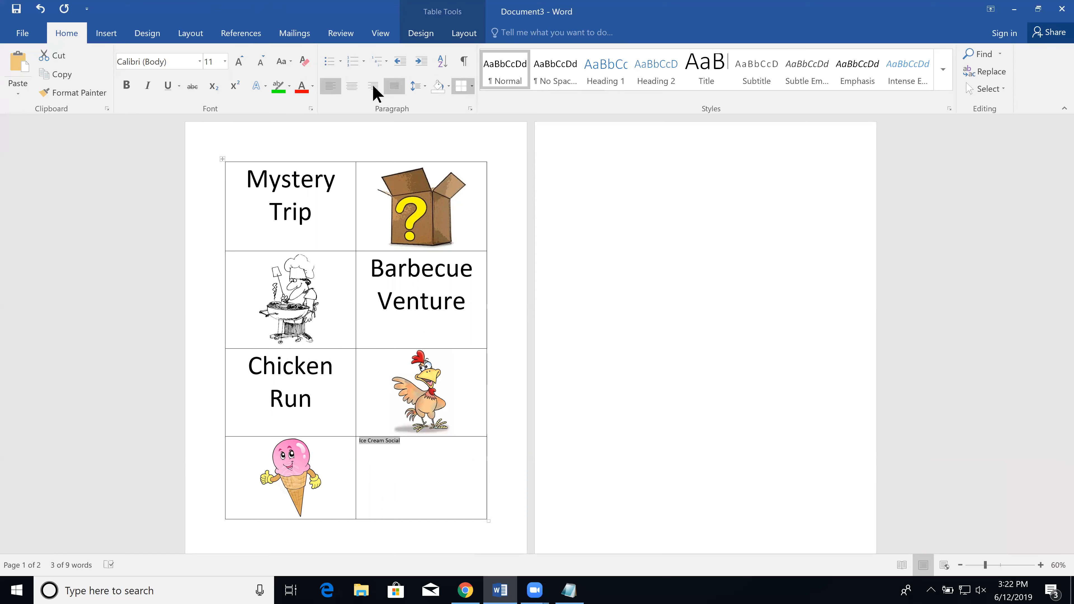
pyautogui.click(353, 88)
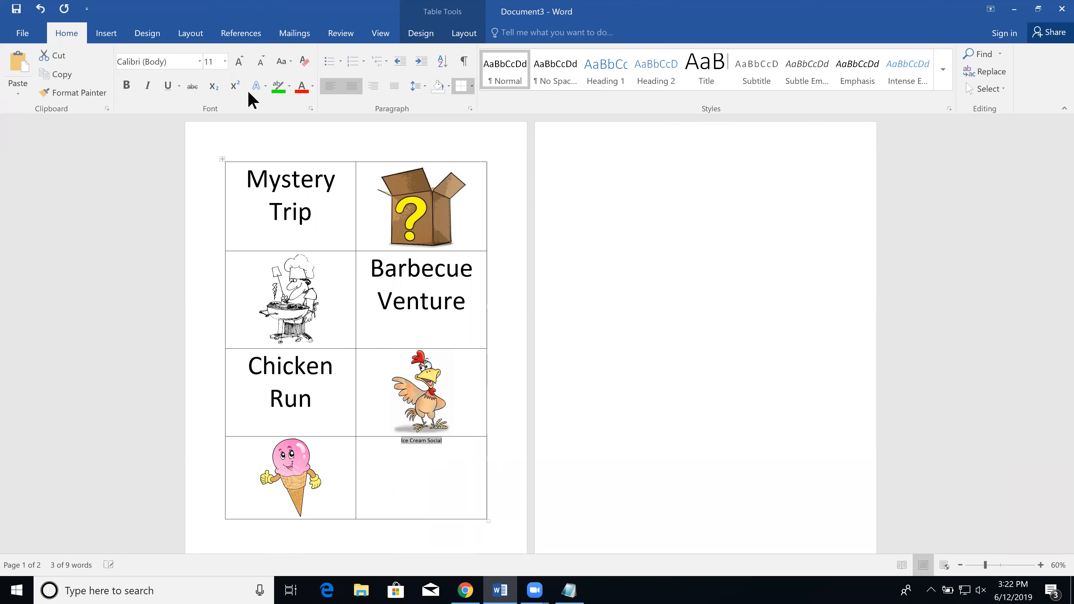
pyautogui.click(225, 61)
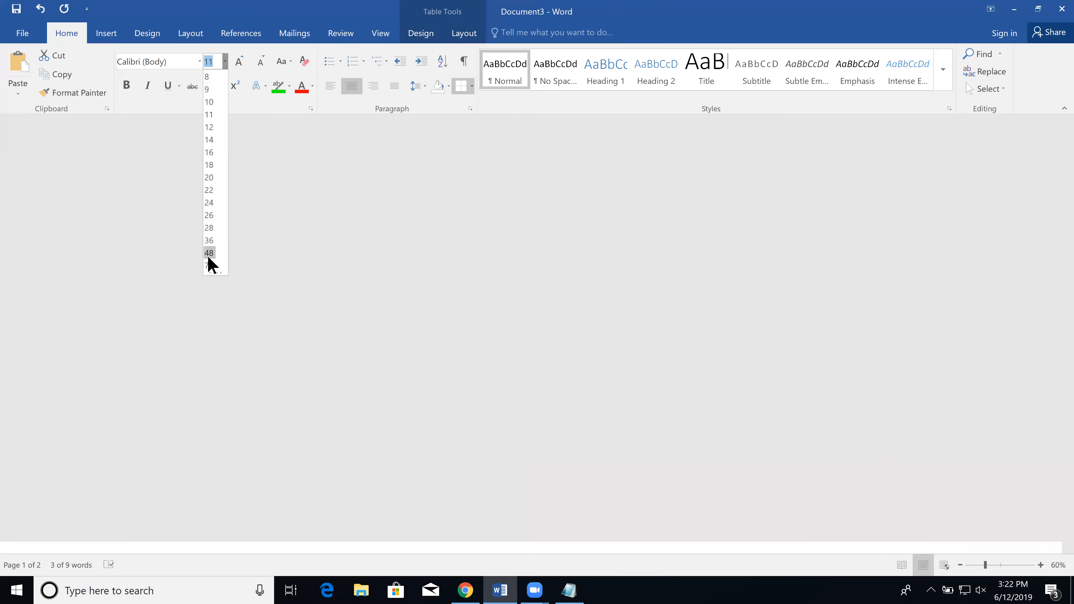
pyautogui.click(209, 253)
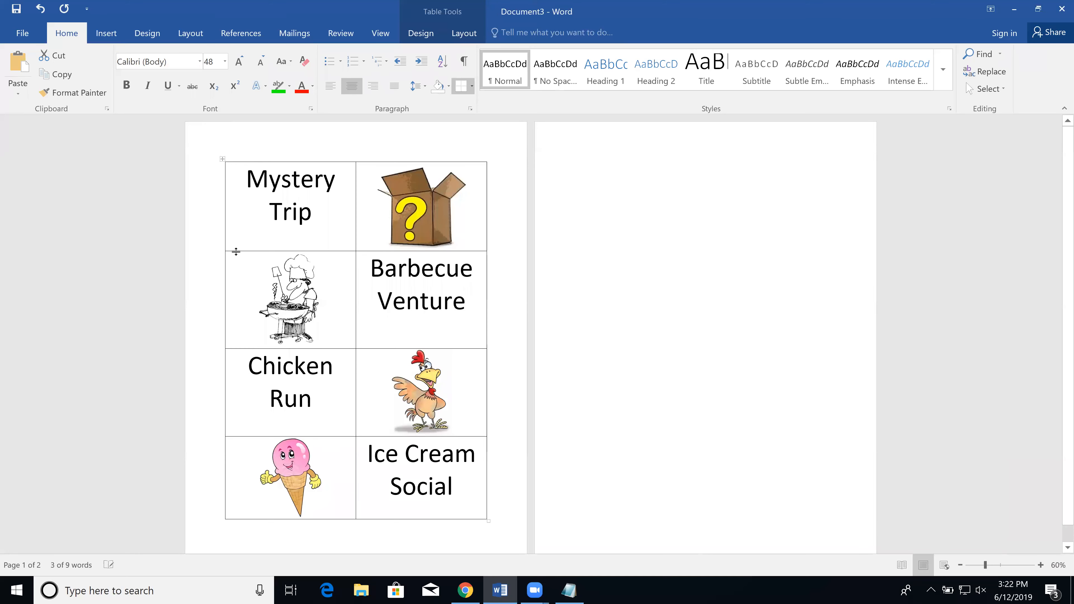
pyautogui.click(511, 343)
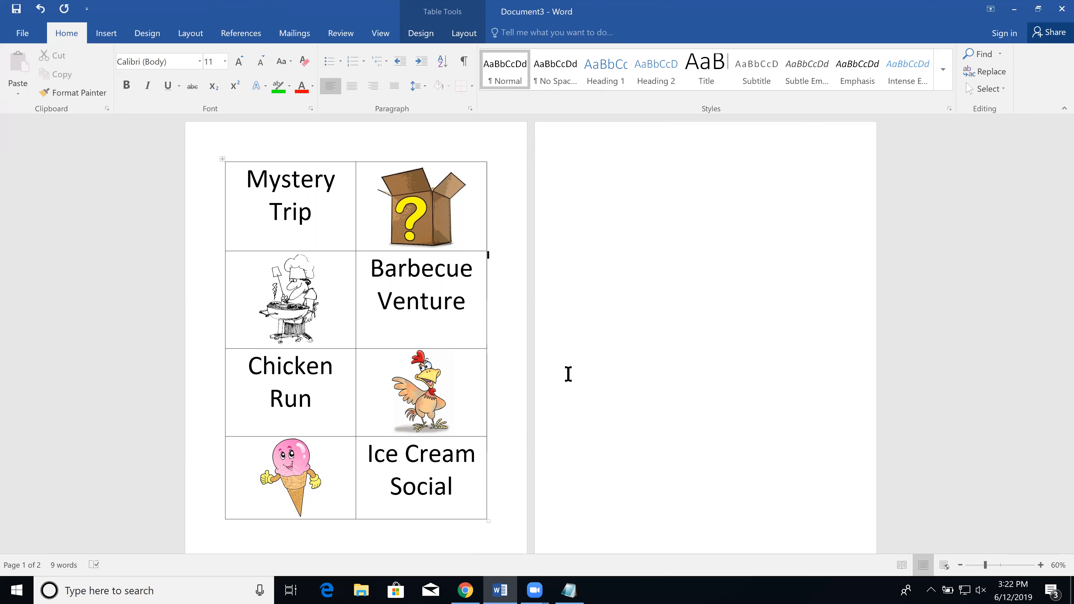
# Select the whole Barbecue Venture cell and look through the table design and layout options
pyautogui.click(356, 265)
pyautogui.hotkey('shift', 'Tab')
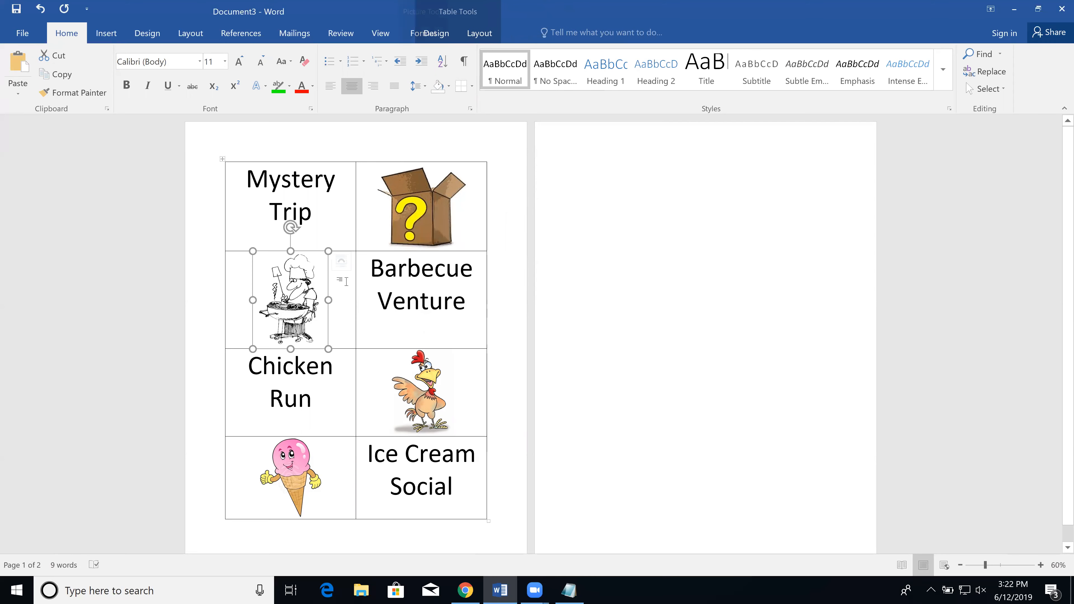
pyautogui.click(359, 262)
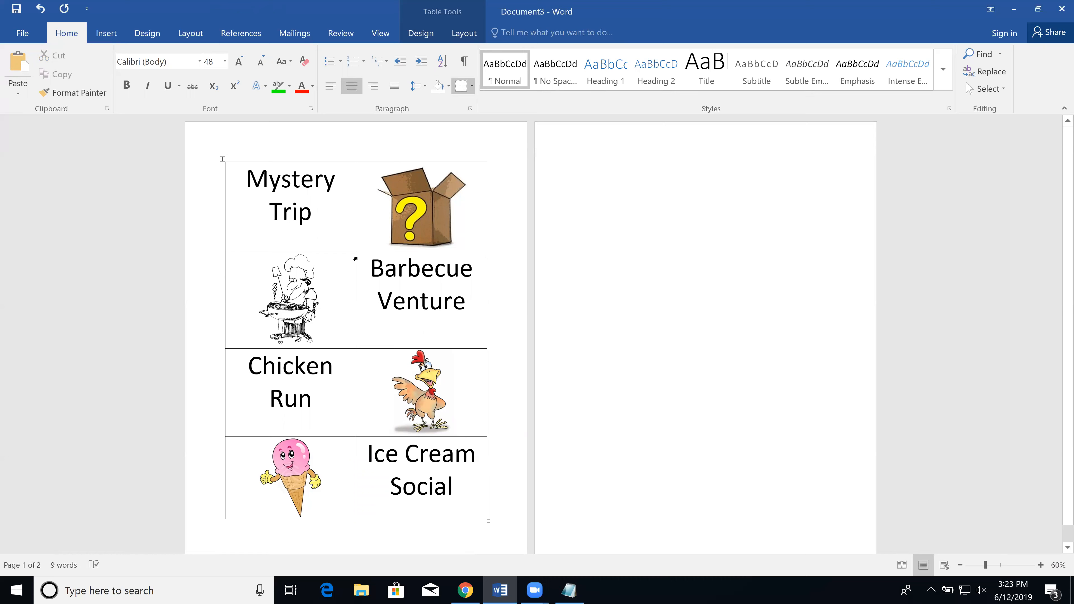
pyautogui.click(355, 258)
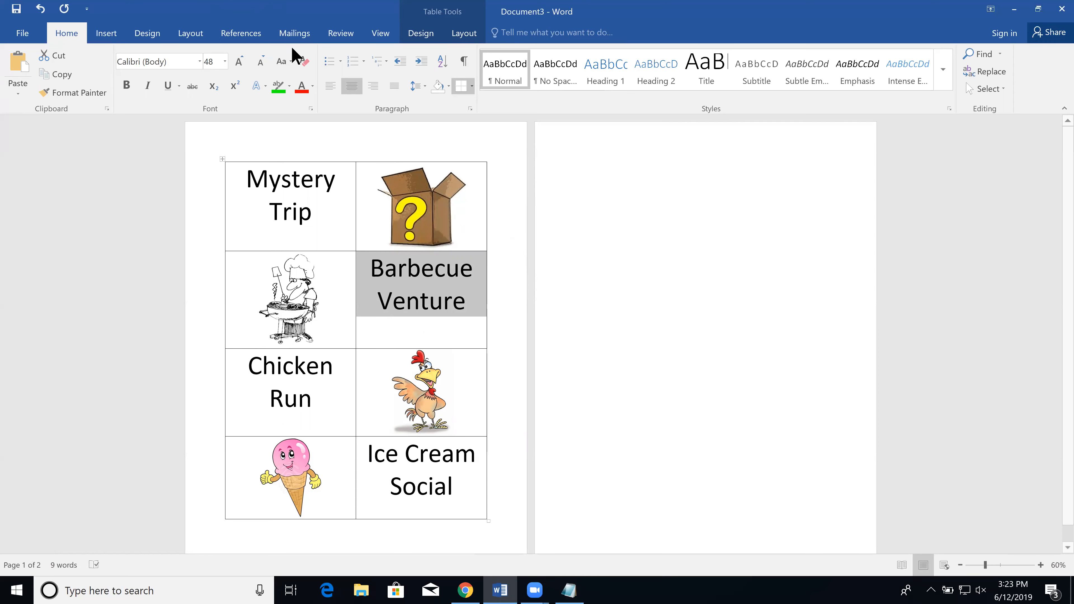
pyautogui.click(427, 33)
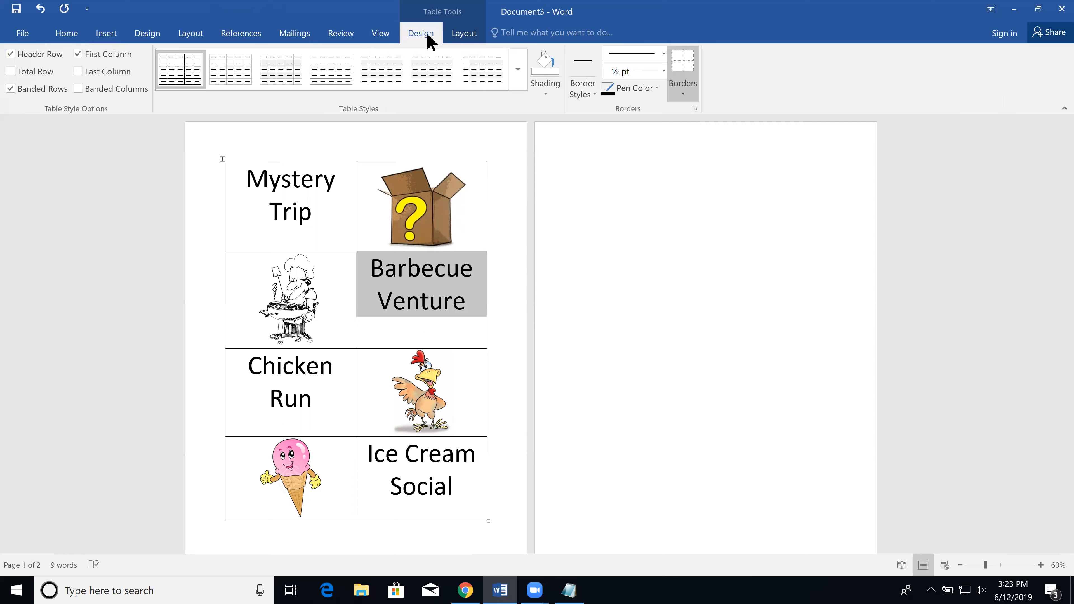
pyautogui.click(471, 33)
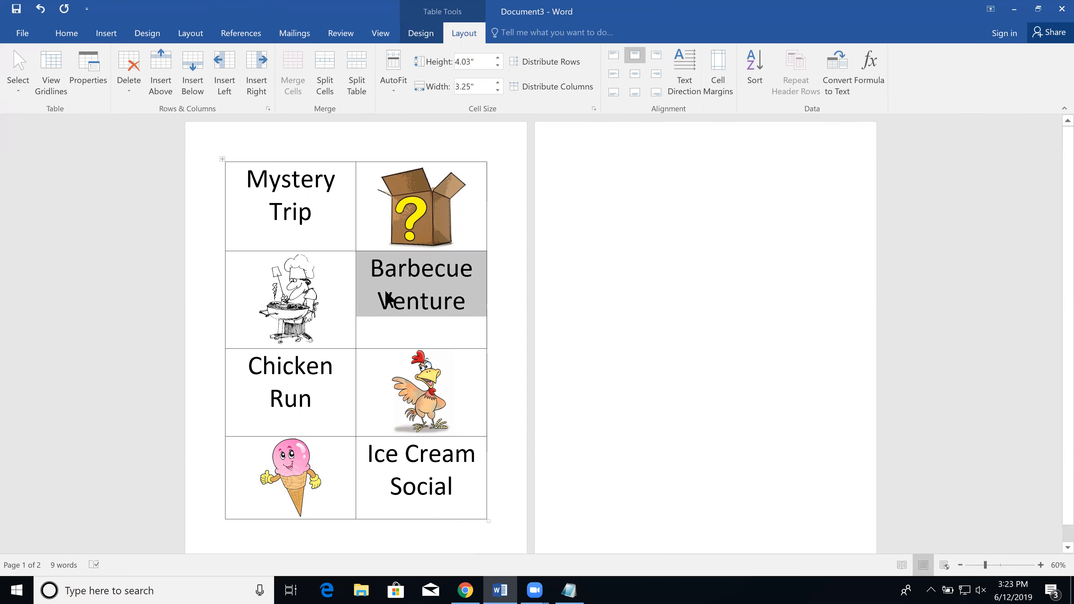
# Insert a column to the left of the Barbecue Venture column, then undo the insertion
pyautogui.click(374, 272)
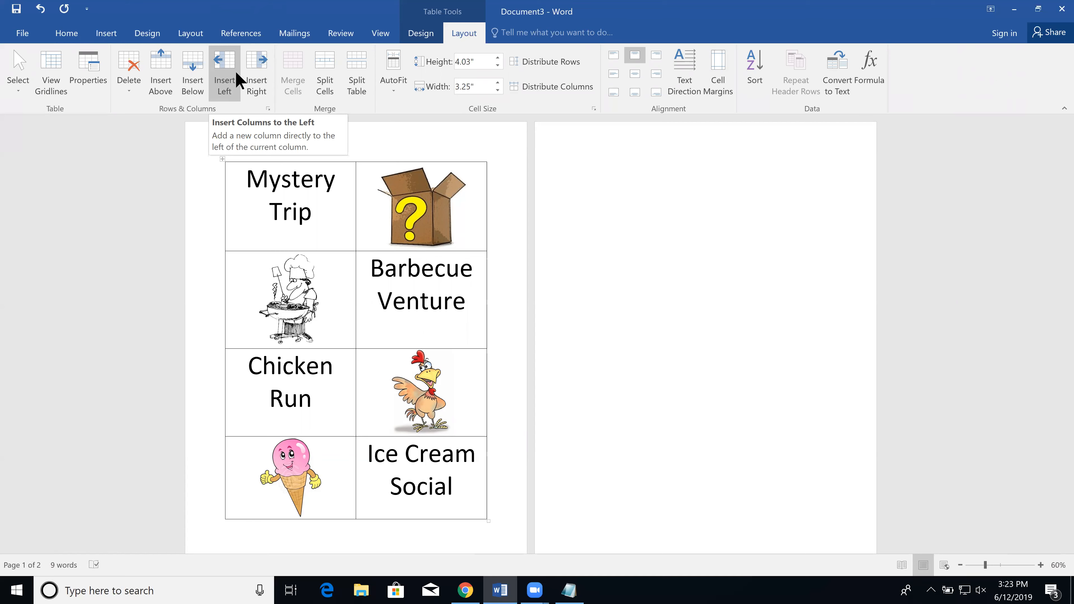
pyautogui.click(229, 80)
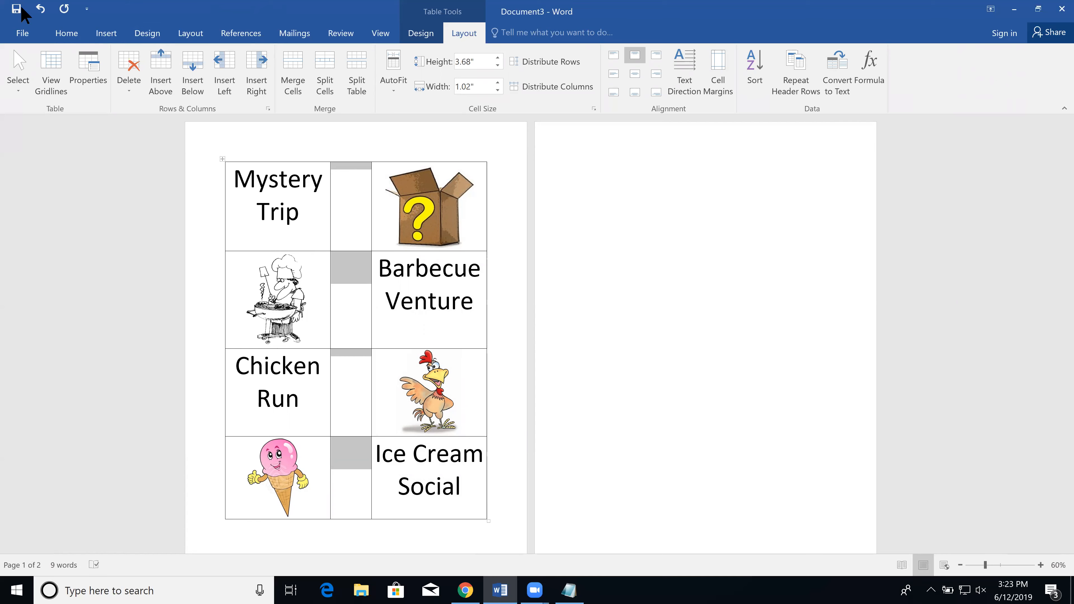
pyautogui.click(40, 8)
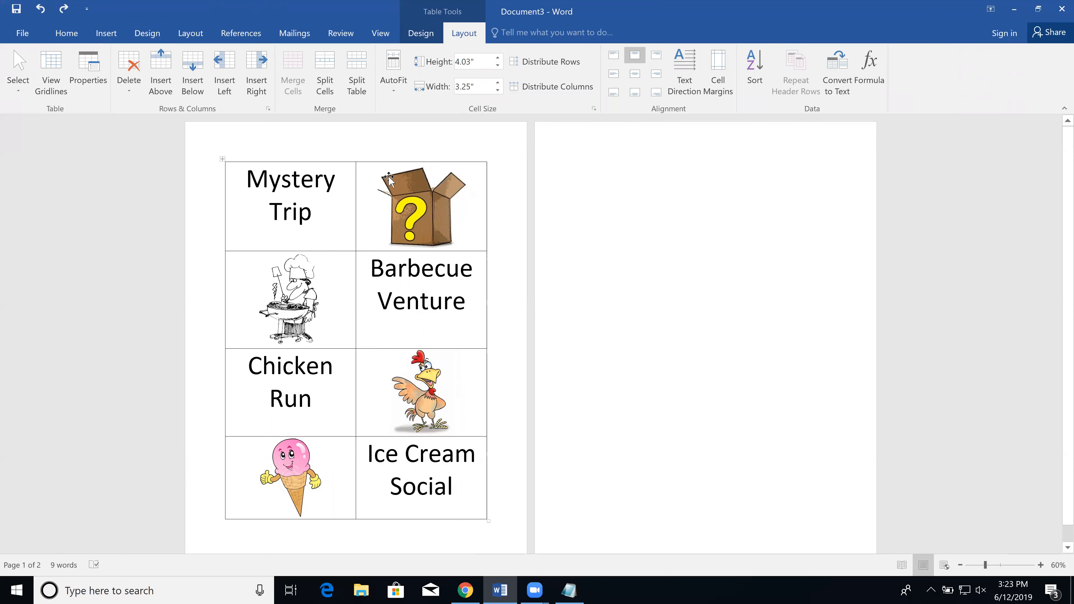
# Split the Barbecue Venture cell into three columns and one row, then undo the split
pyautogui.click(328, 76)
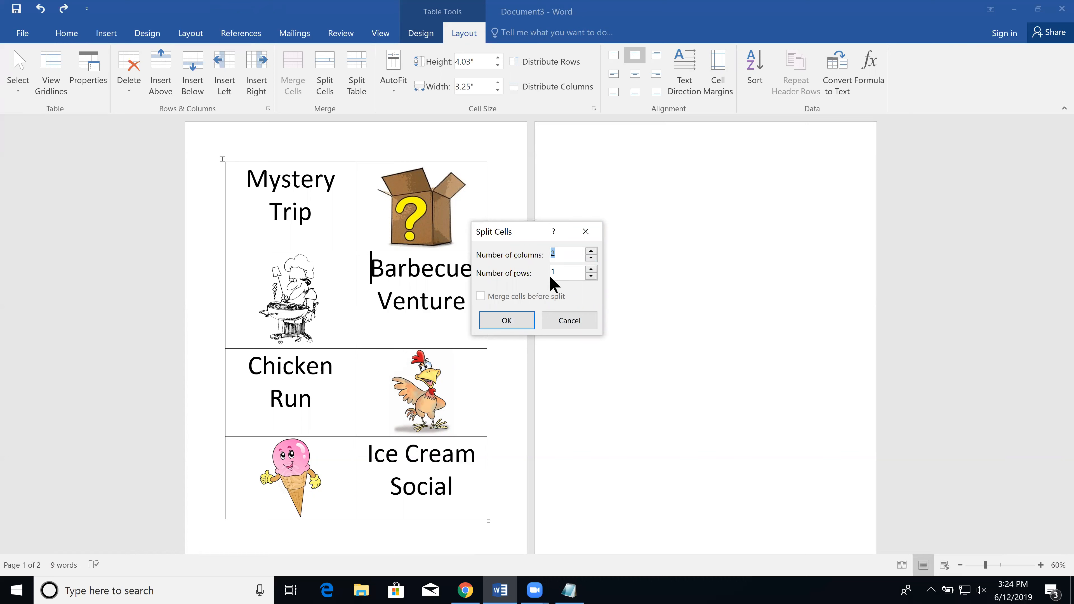
pyautogui.write('3')
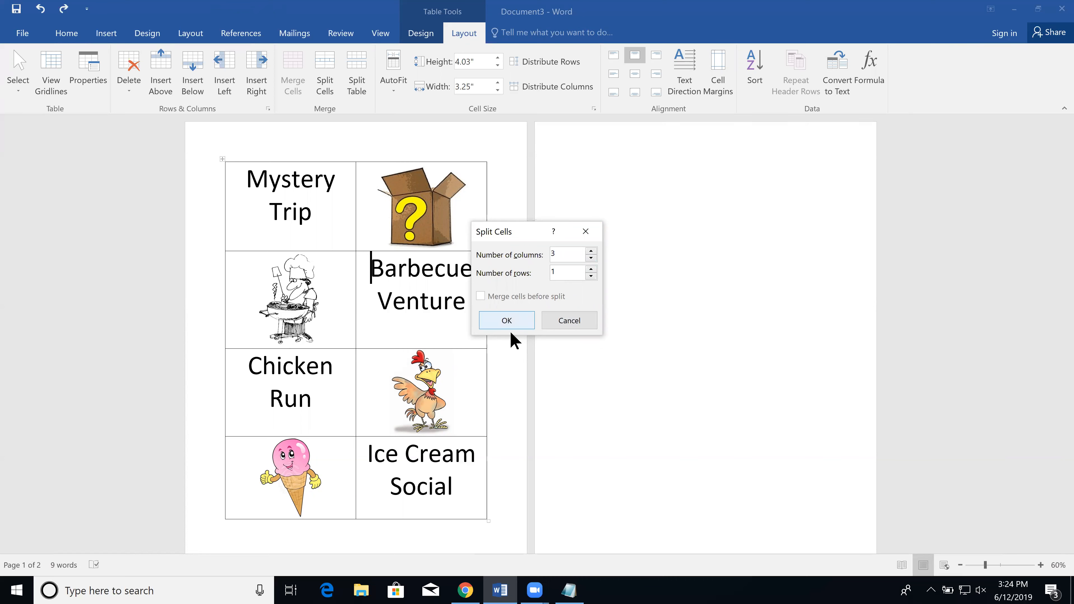
pyautogui.click(508, 319)
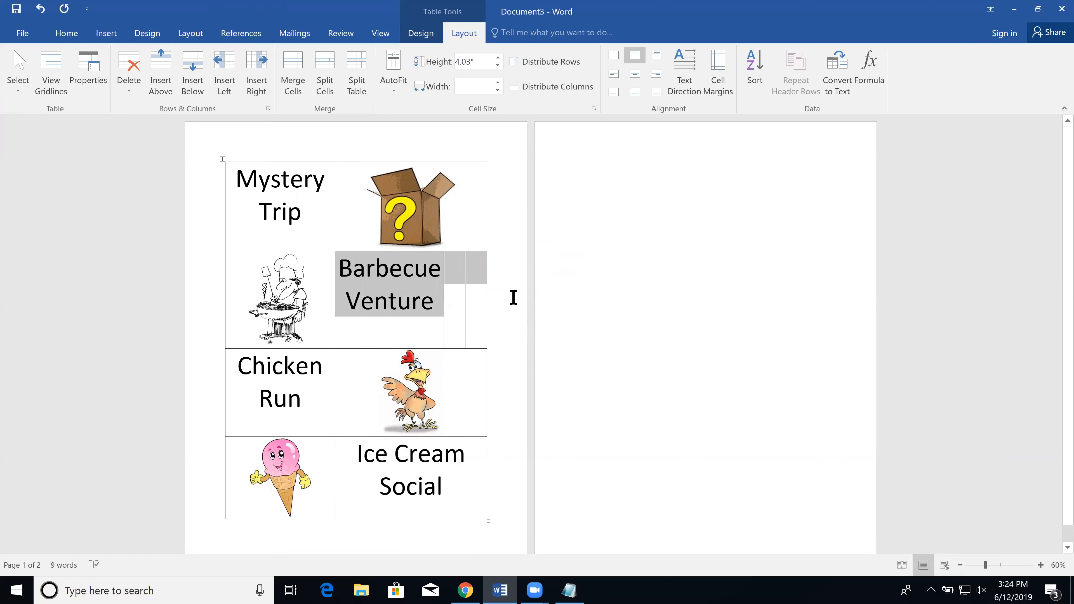
pyautogui.hotkey('ctrl', 'z')
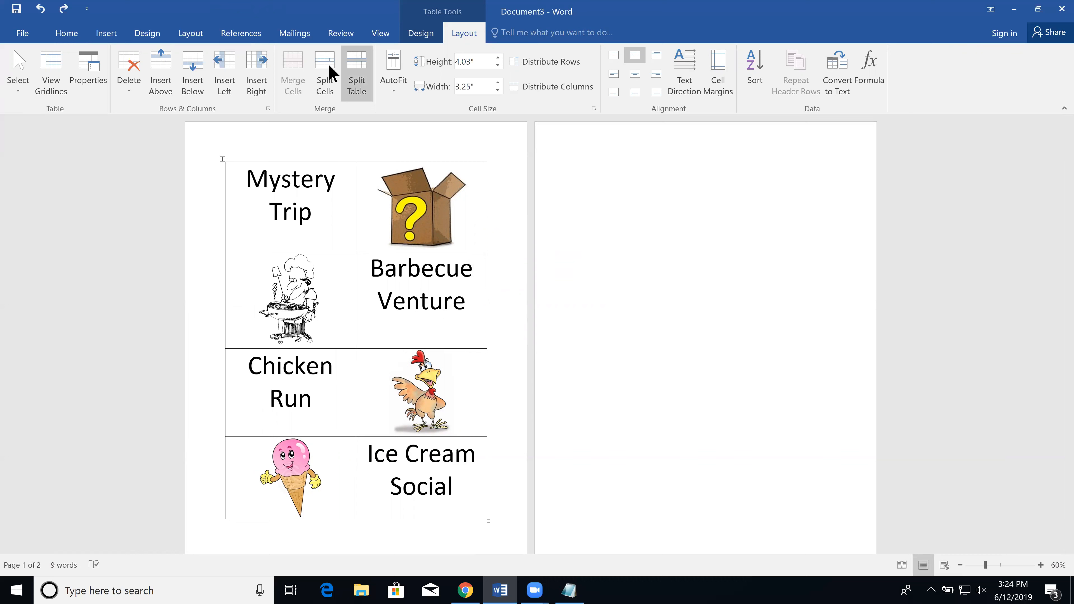
# Split the Barbecue Venture cell into two columns and one row, and place the cursor in the new empty cell
pyautogui.click(323, 73)
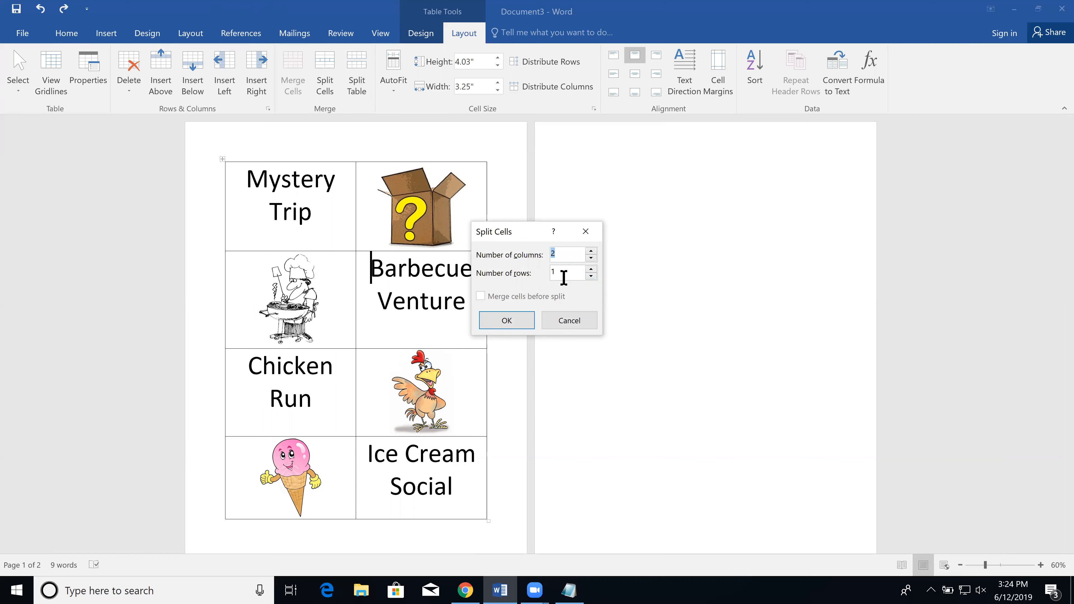
pyautogui.click(510, 315)
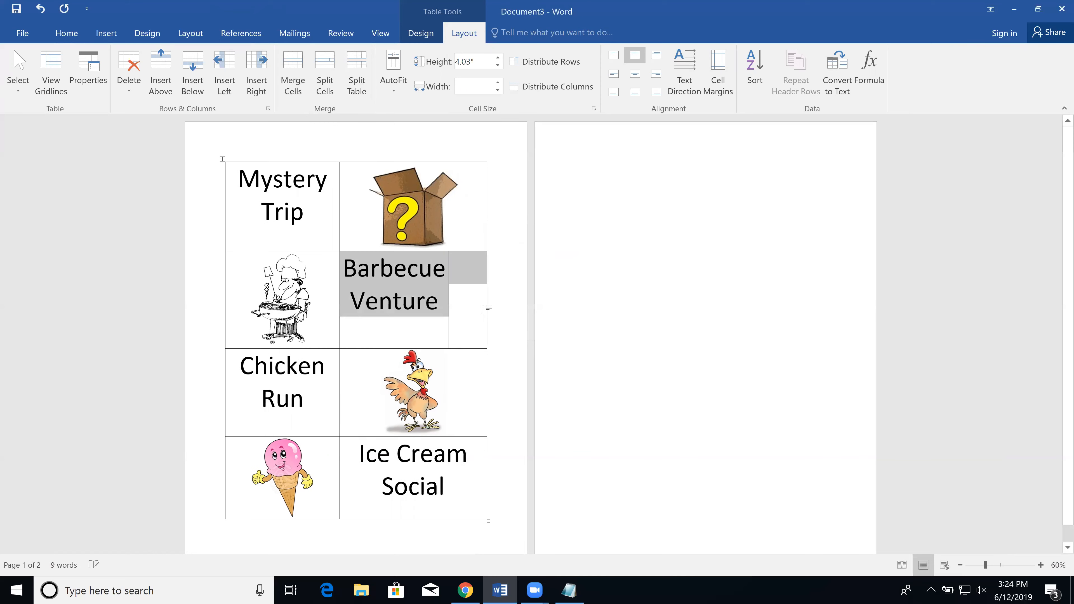
pyautogui.click(456, 303)
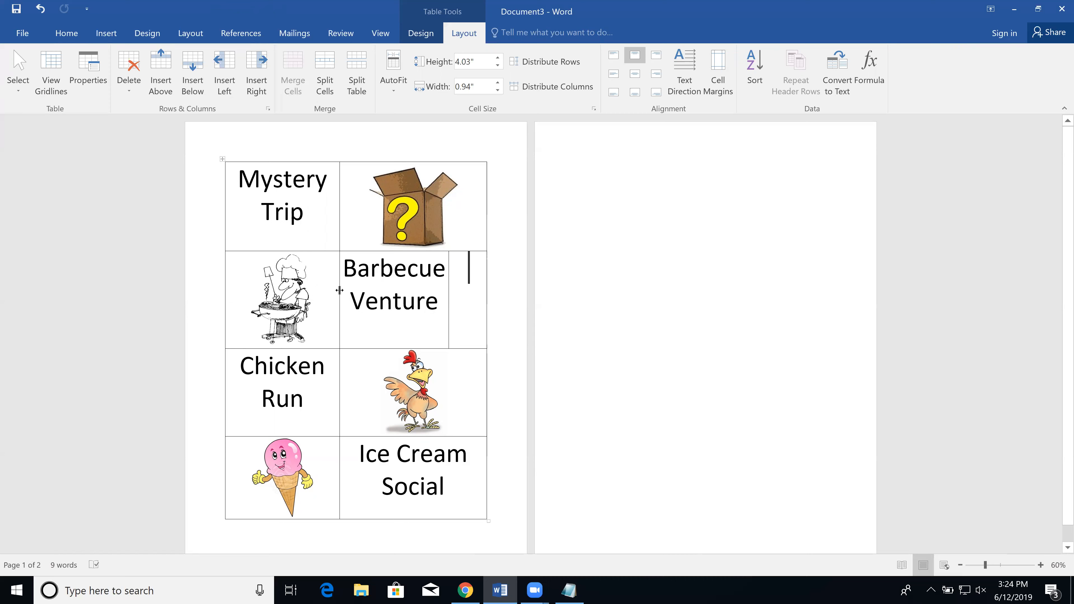
# Insert a blank line above the Barbecue Venture text and reduce that line's font size to 18 pt
pyautogui.click(346, 270)
pyautogui.press('Return')
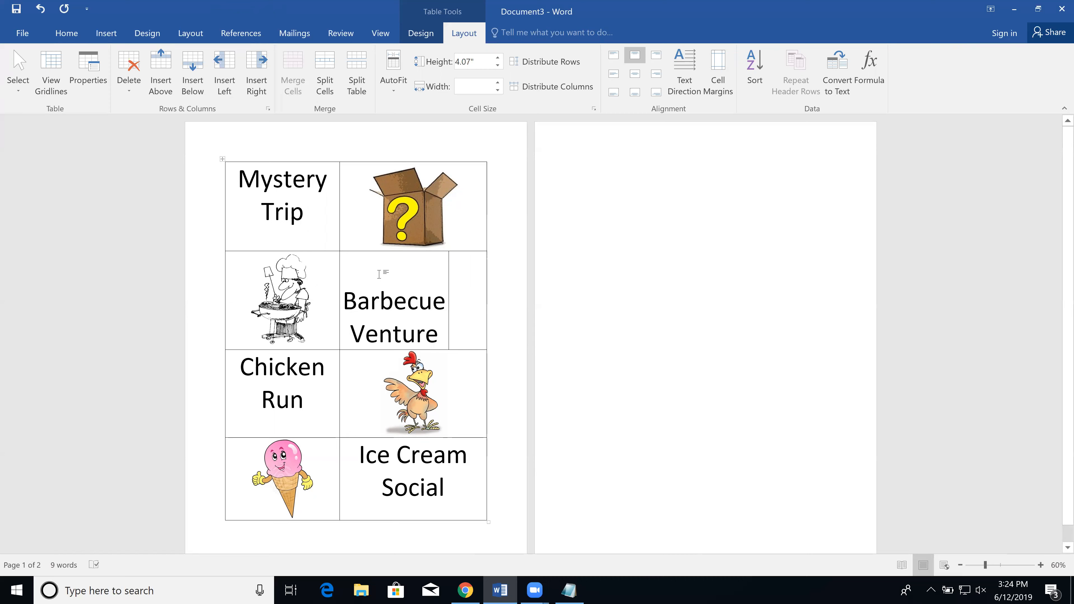
pyautogui.click(396, 269)
pyautogui.click(66, 33)
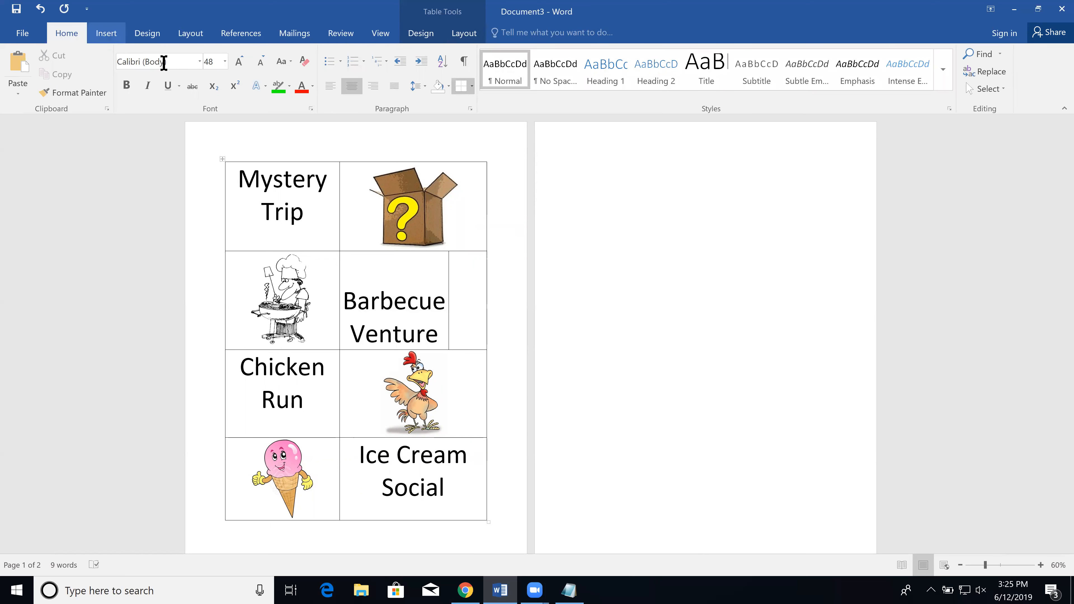
pyautogui.click(259, 66)
pyautogui.click(259, 66)
pyautogui.click(259, 65)
pyautogui.click(259, 66)
pyautogui.click(260, 66)
pyautogui.click(265, 59)
pyautogui.click(265, 59)
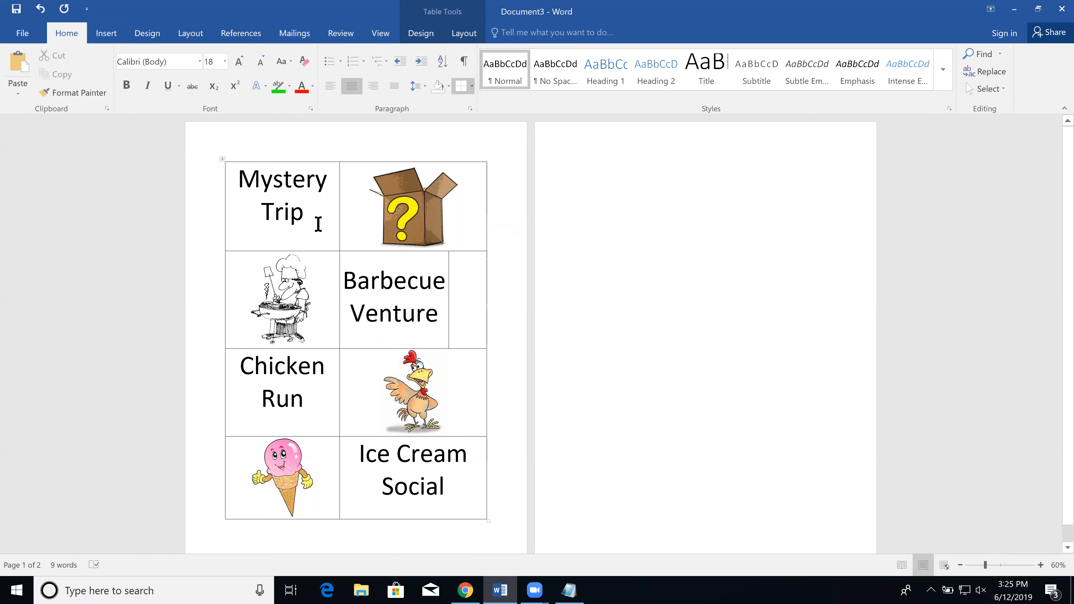
# Examine the paragraph settings of the Mystery Trip text, including page breaks, outline levels and alignment choices, and leave them unchanged
pyautogui.click(336, 223)
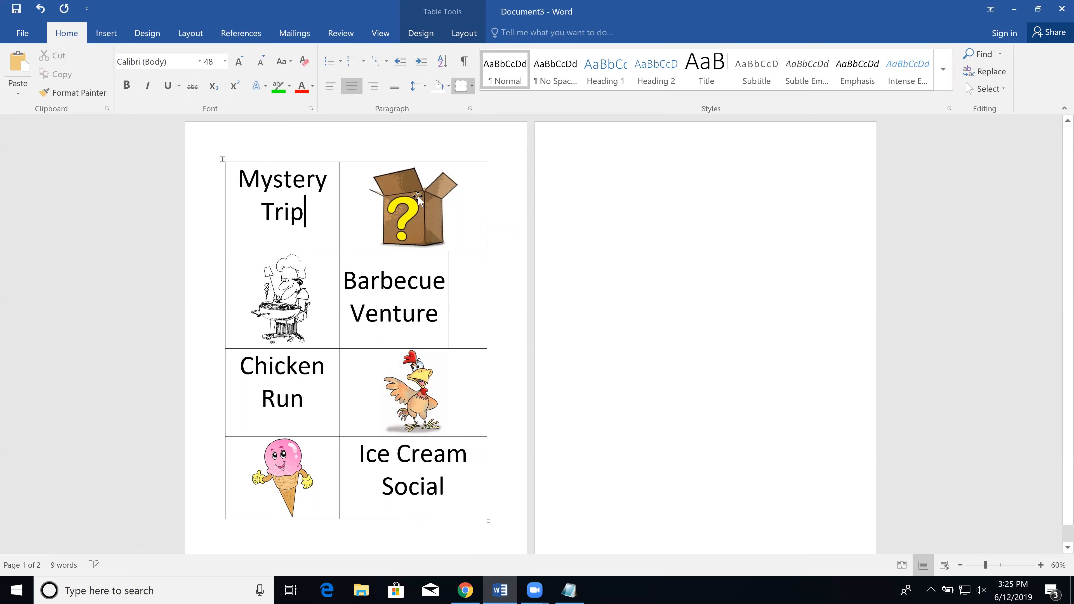
pyautogui.click(470, 110)
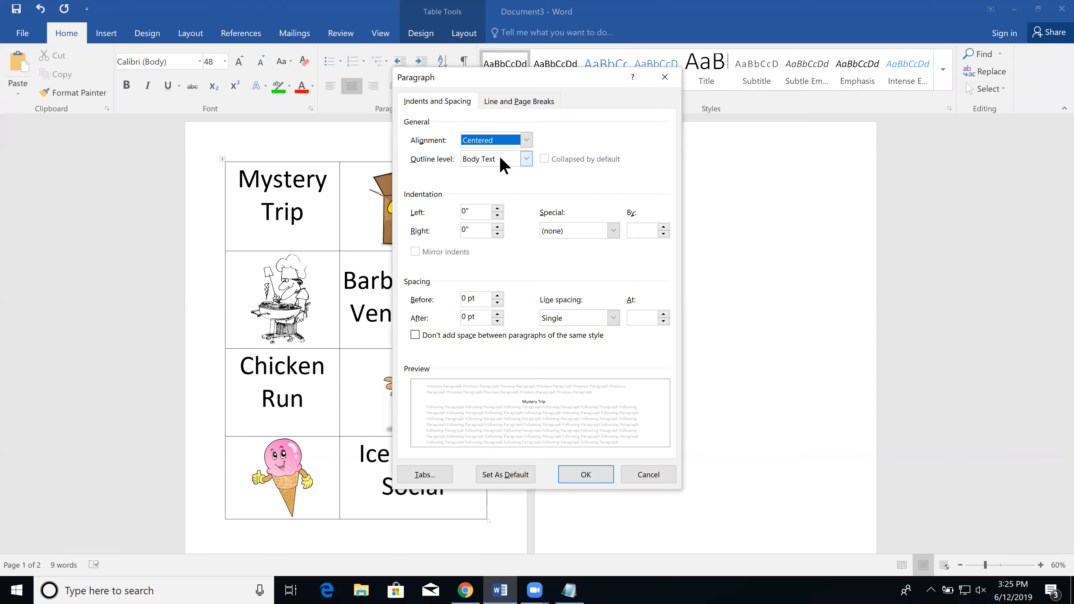
pyautogui.click(507, 102)
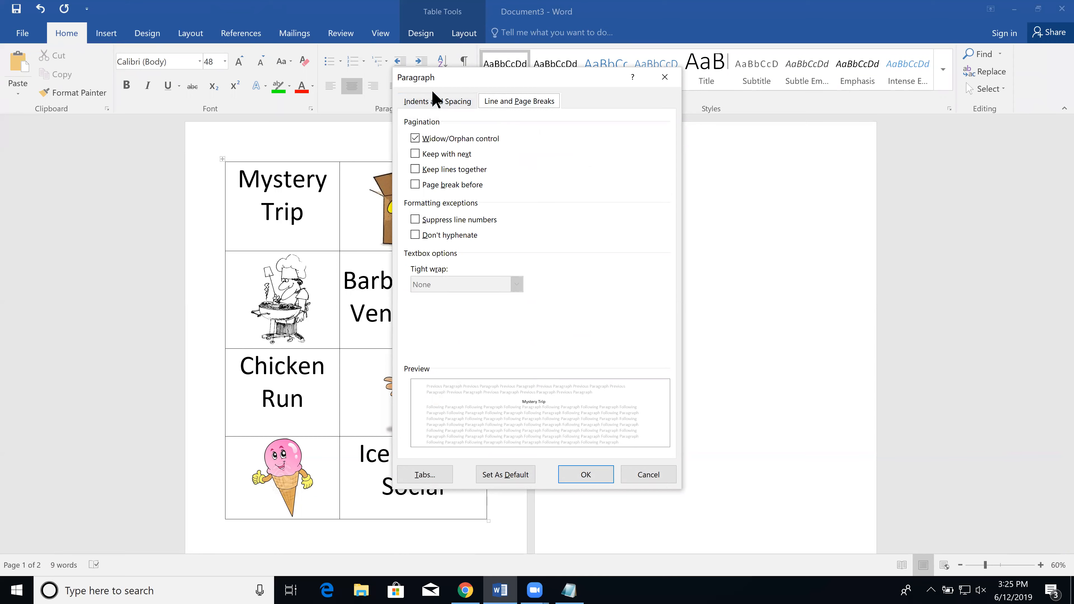
pyautogui.click(434, 101)
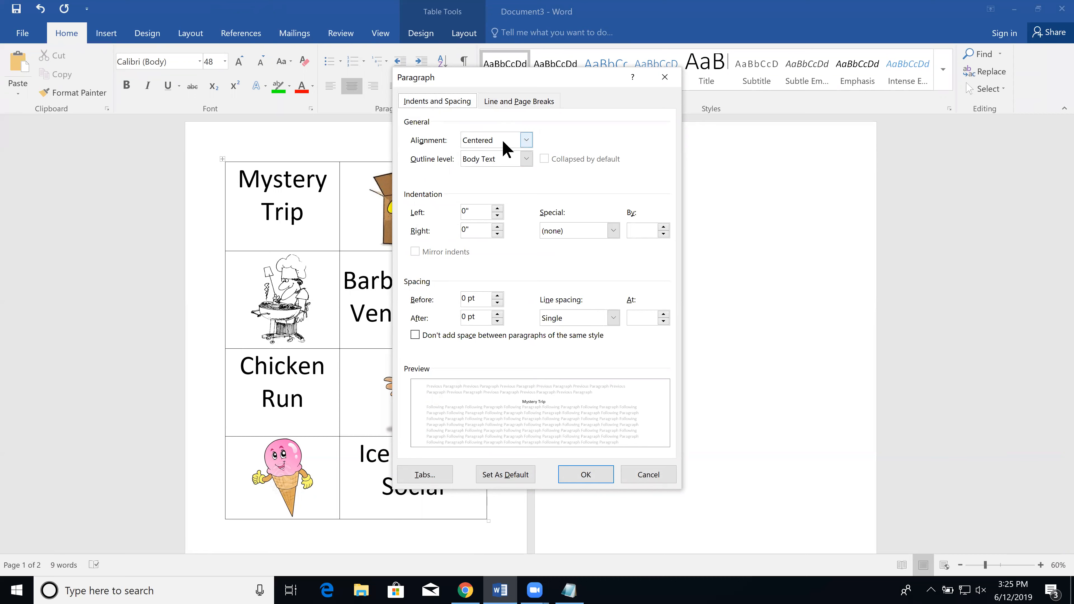
pyautogui.click(526, 158)
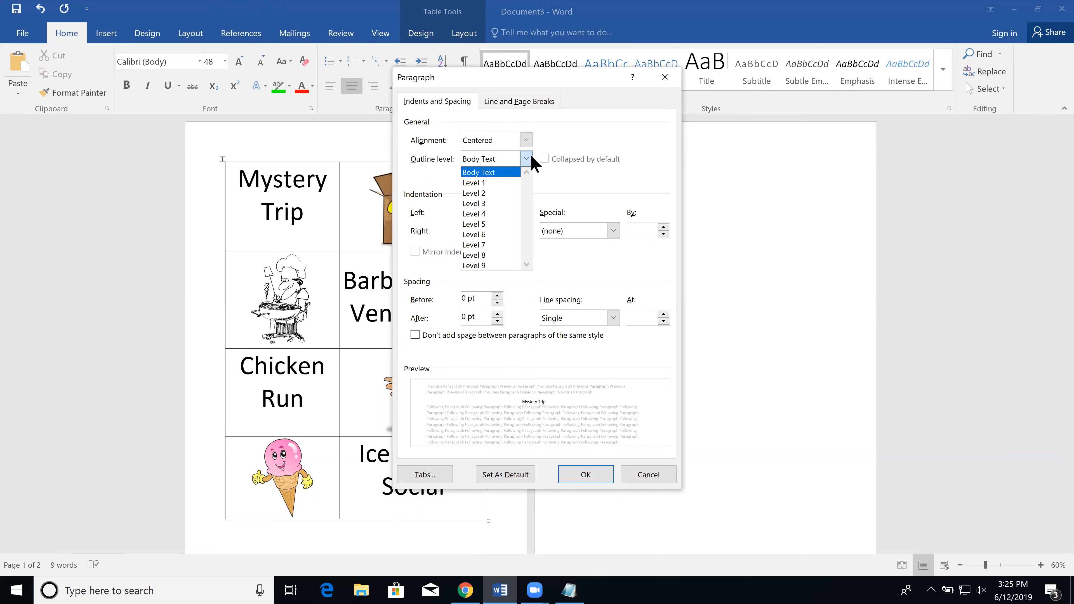
pyautogui.click(528, 140)
pyautogui.click(527, 140)
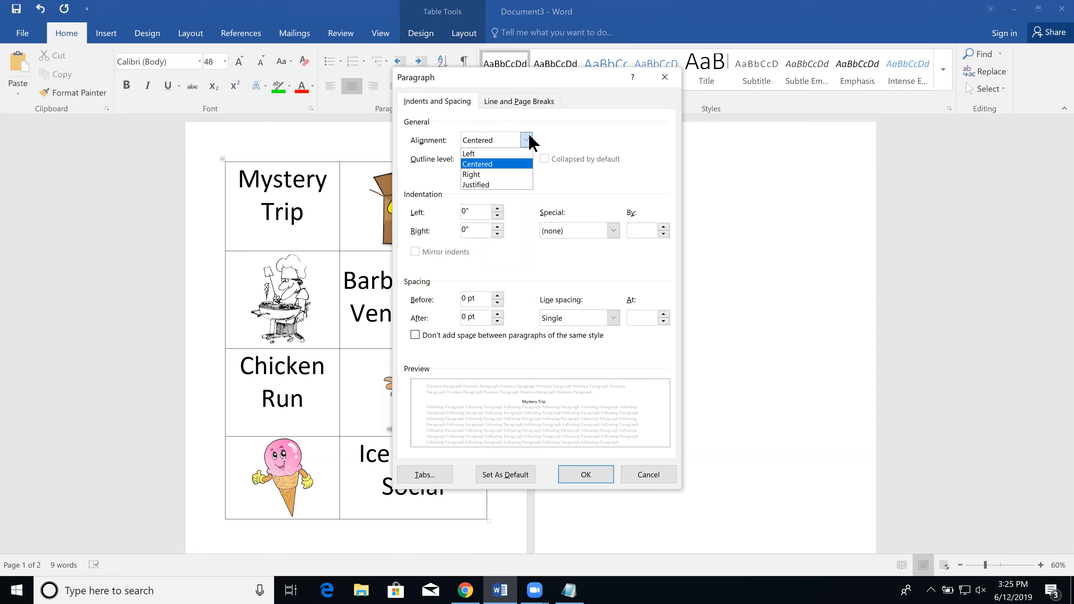
pyautogui.click(529, 138)
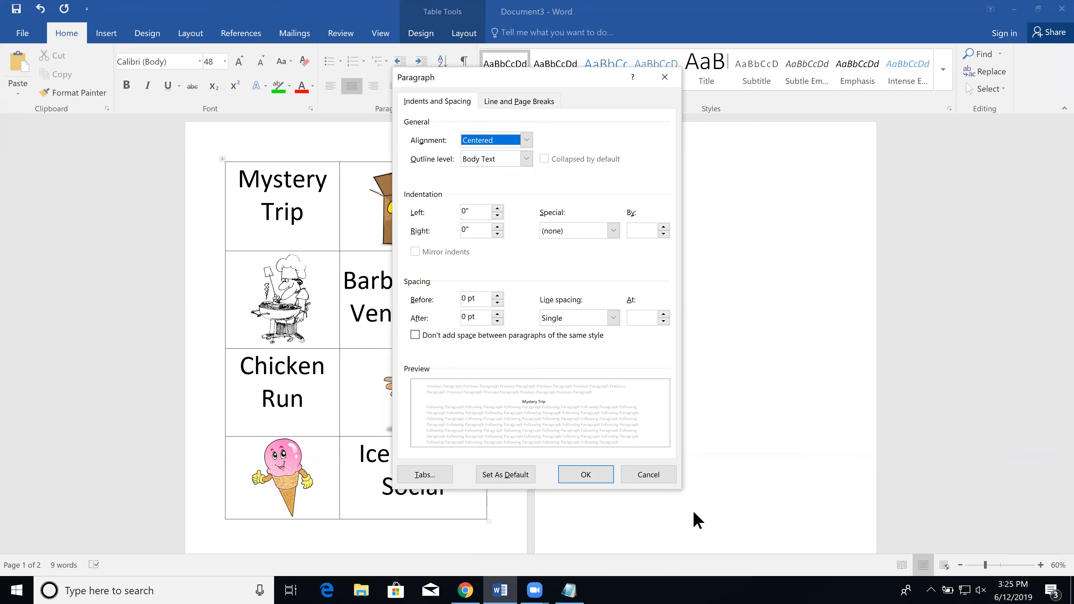
pyautogui.click(653, 473)
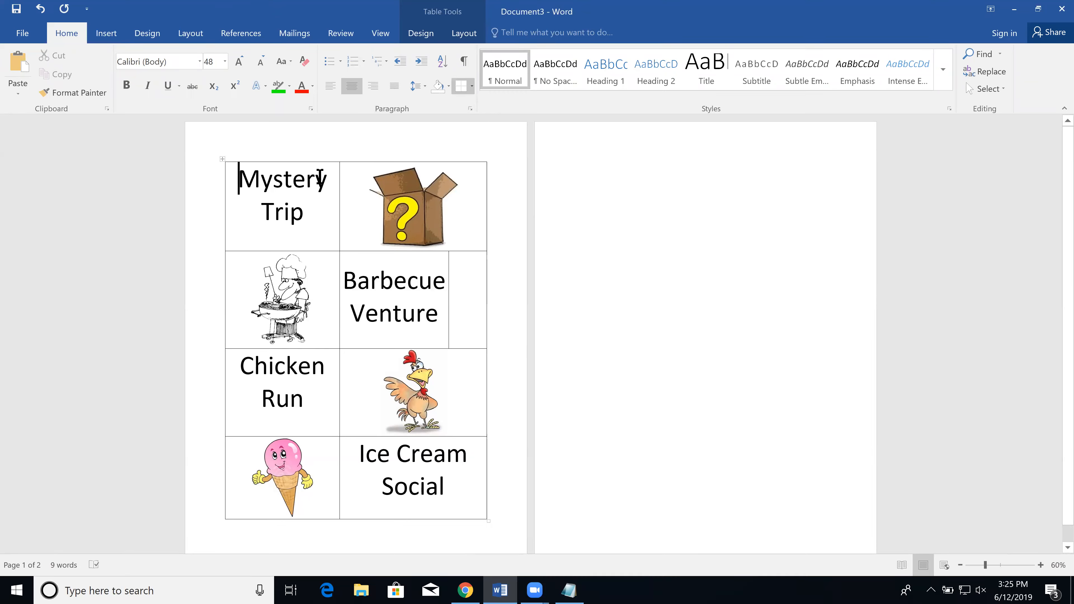
# Try to add a blank line before the Mystery Trip text from the start of its cell, and undo each attempt
pyautogui.press('Return')
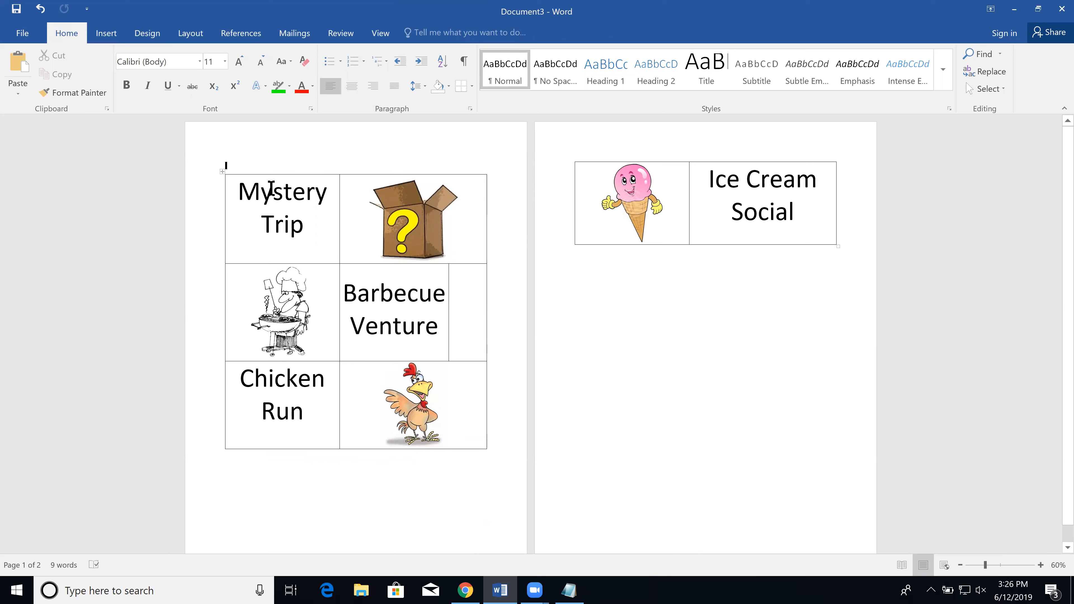
pyautogui.hotkey('ctrl', 'z')
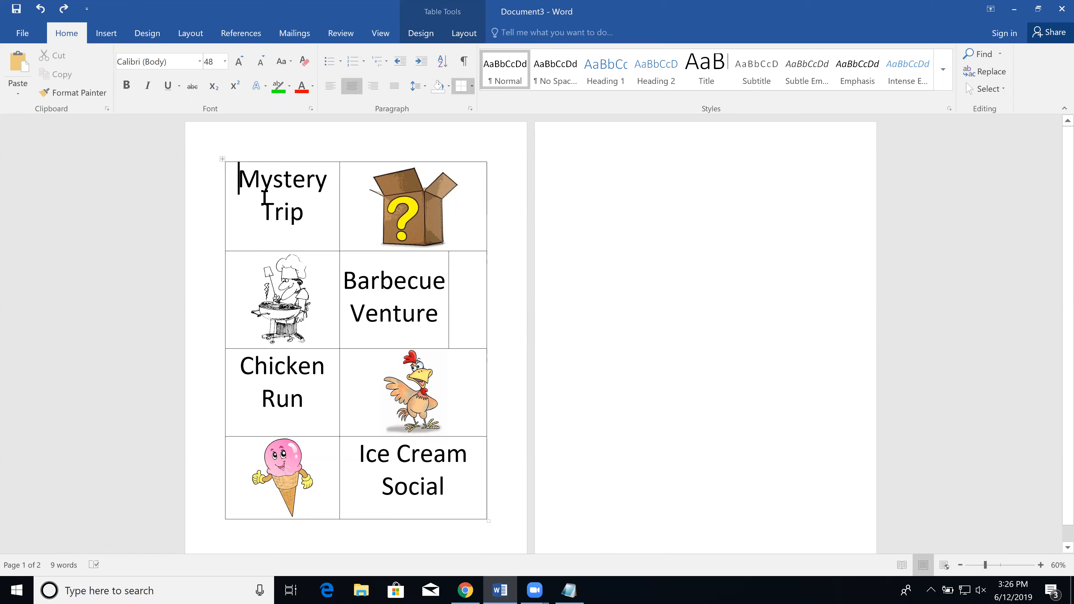
pyautogui.hotkey('ctrl', 'y')
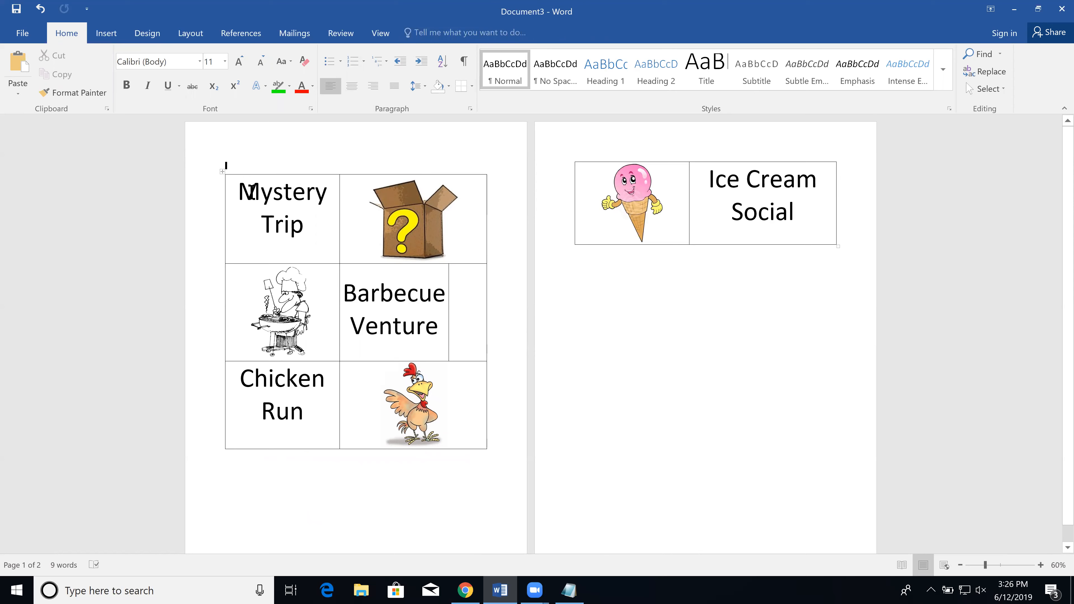
pyautogui.hotkey('ctrl', 'z')
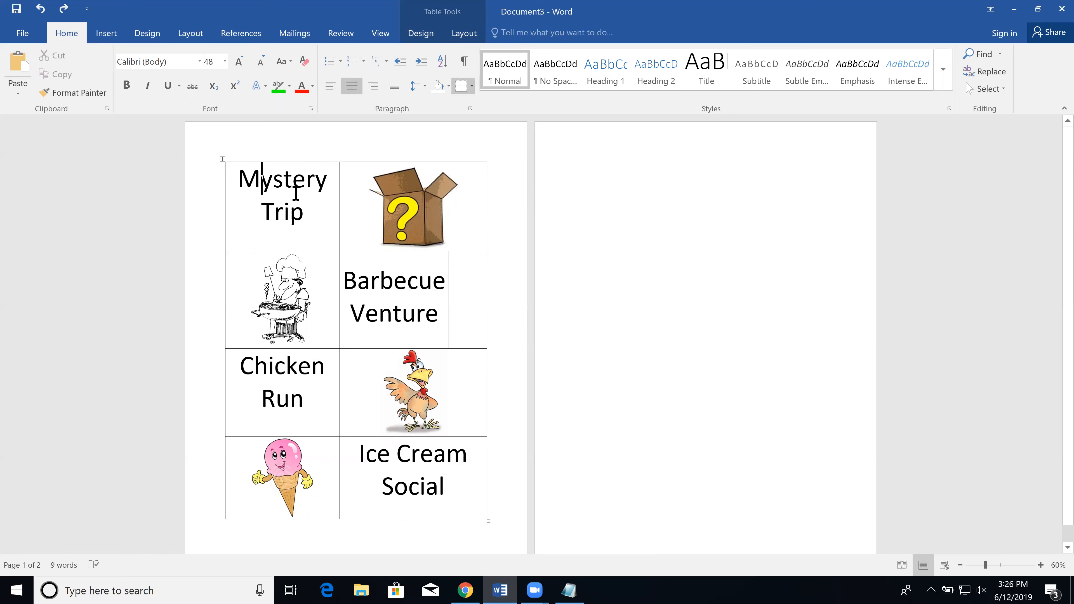
# Break the Mystery Trip text after its M, retype M on the second line, and set the first line's M to 20 pt
pyautogui.press('Return')
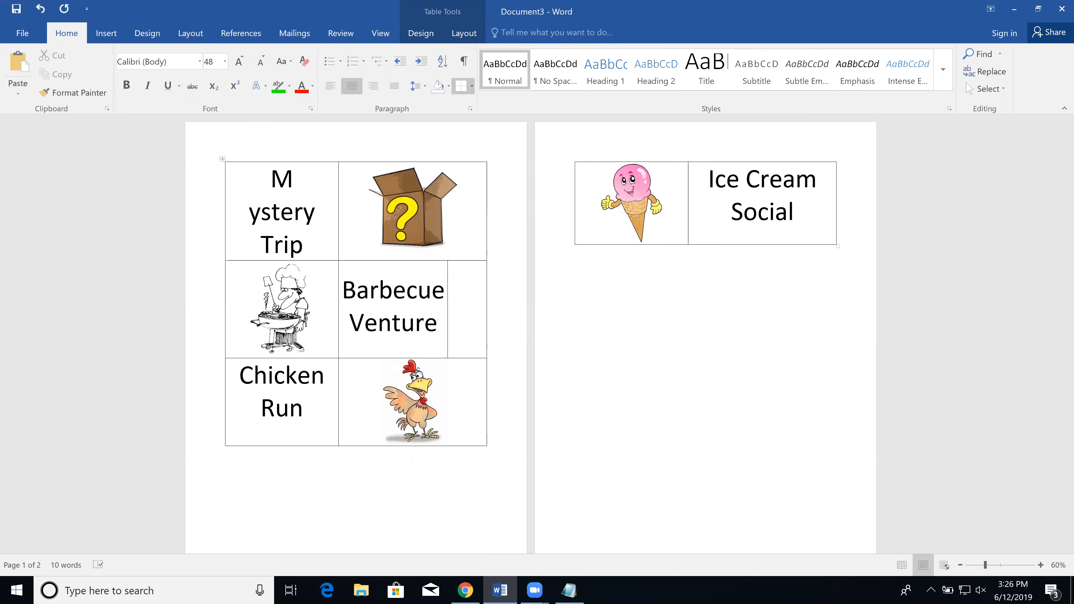
pyautogui.write('M')
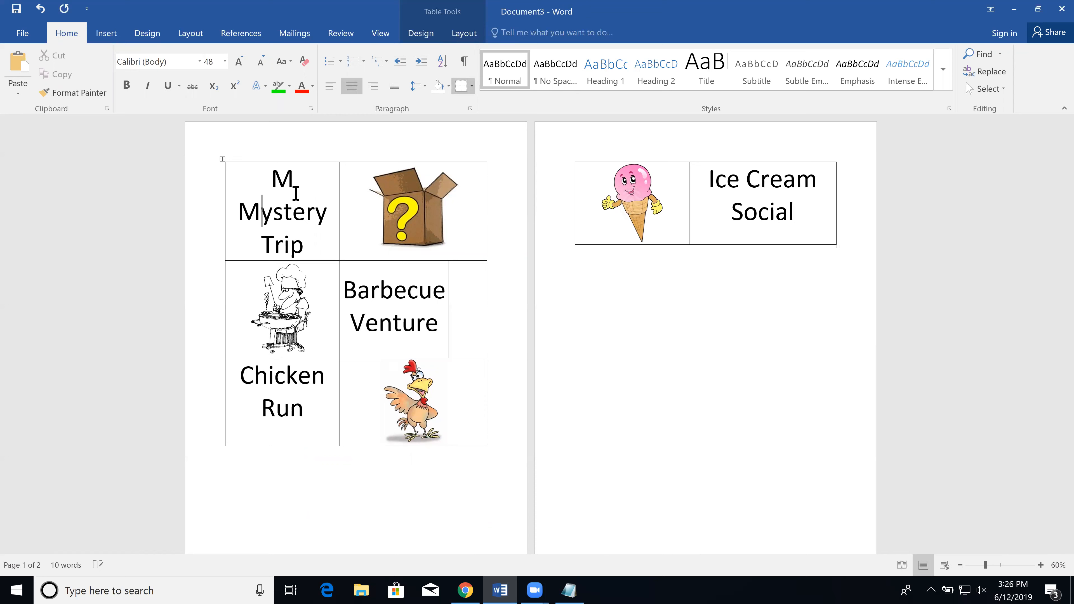
pyautogui.moveTo(300, 179); pyautogui.dragTo(247, 192)
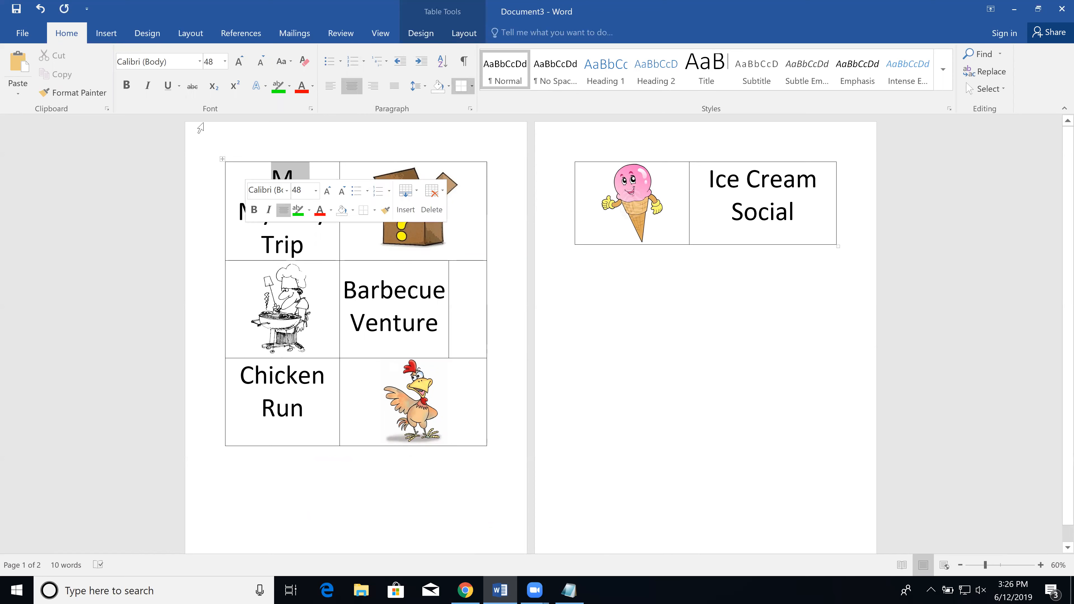
pyautogui.click(225, 60)
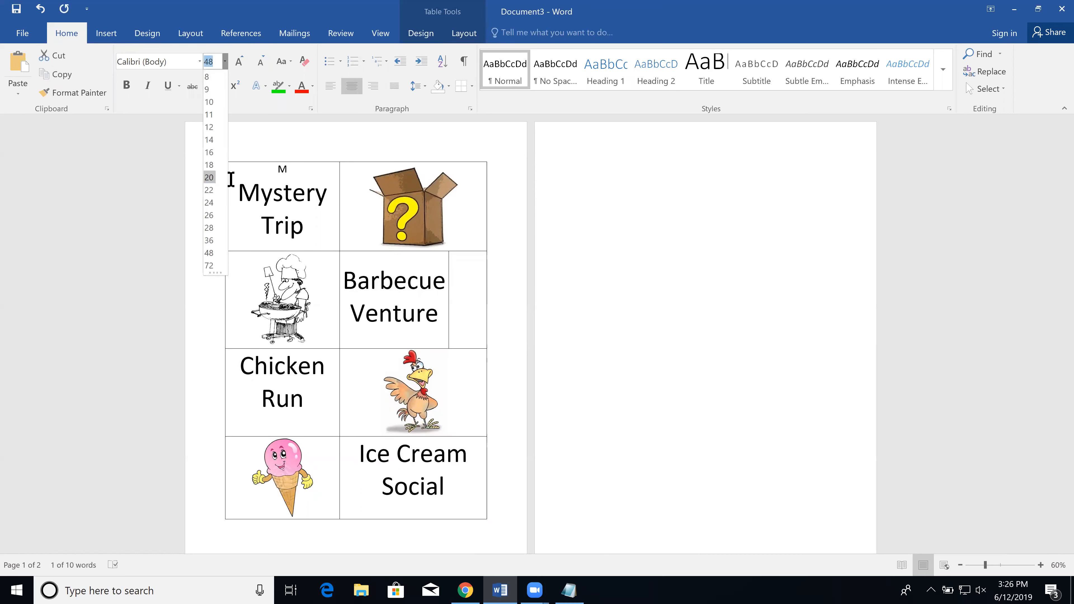
pyautogui.click(209, 178)
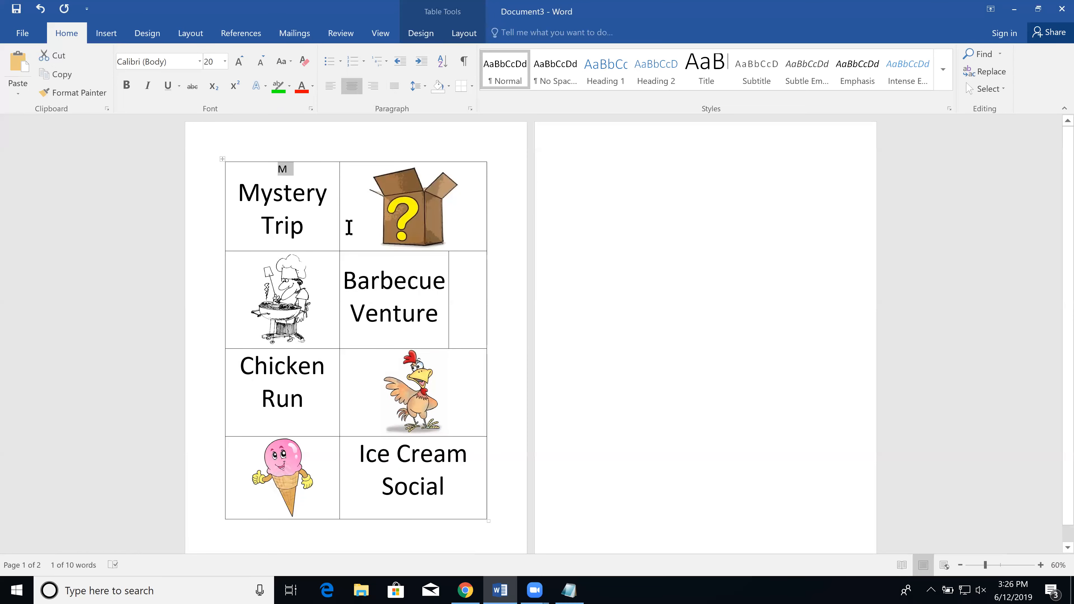
# Delete the extra M above Mystery Trip while keeping its line, and reduce the blank line's font size to 12 pt
pyautogui.press('Delete')
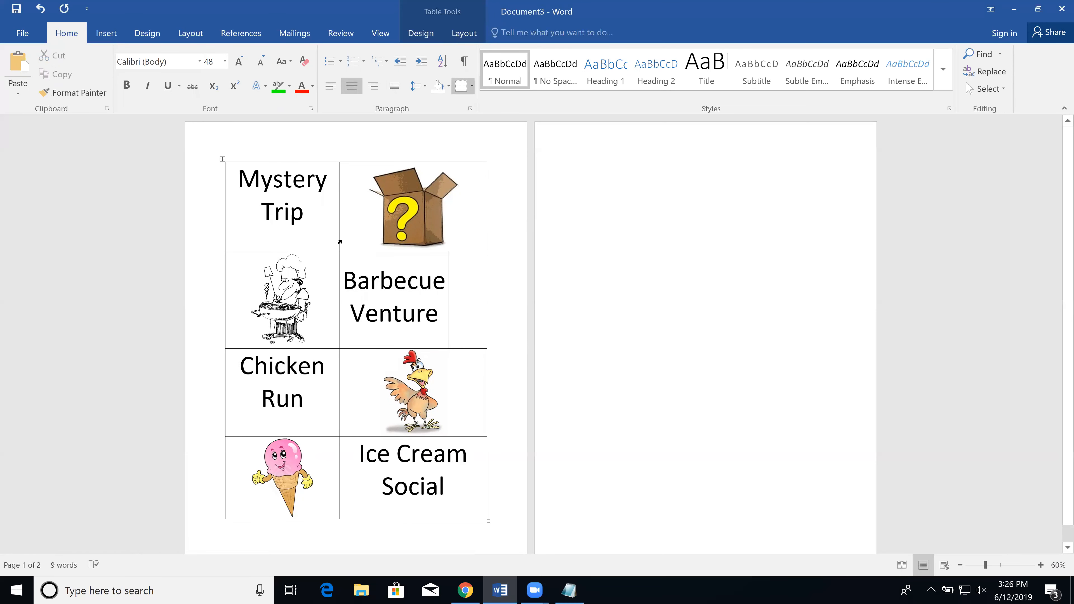
pyautogui.hotkey('ctrl', 'z')
pyautogui.press('Delete')
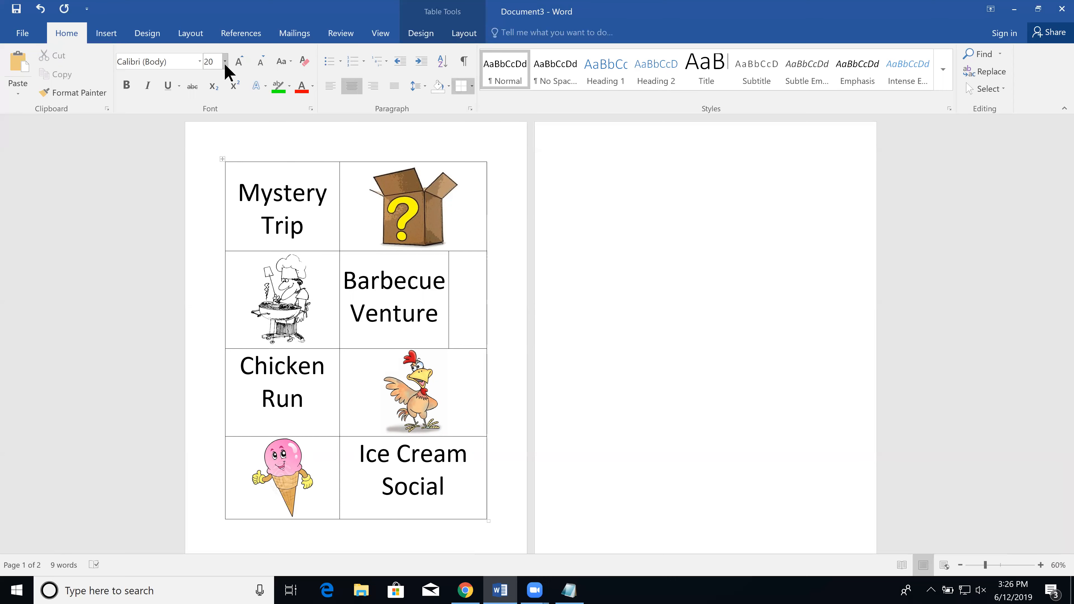
pyautogui.click(260, 63)
pyautogui.click(261, 63)
pyautogui.click(260, 63)
pyautogui.click(261, 63)
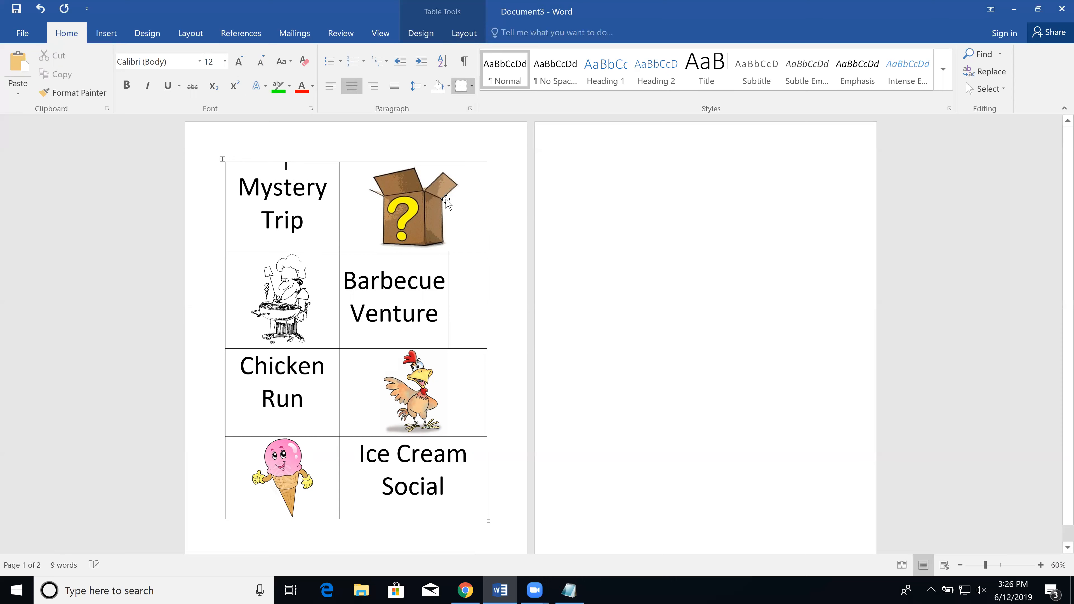
pyautogui.click(455, 209)
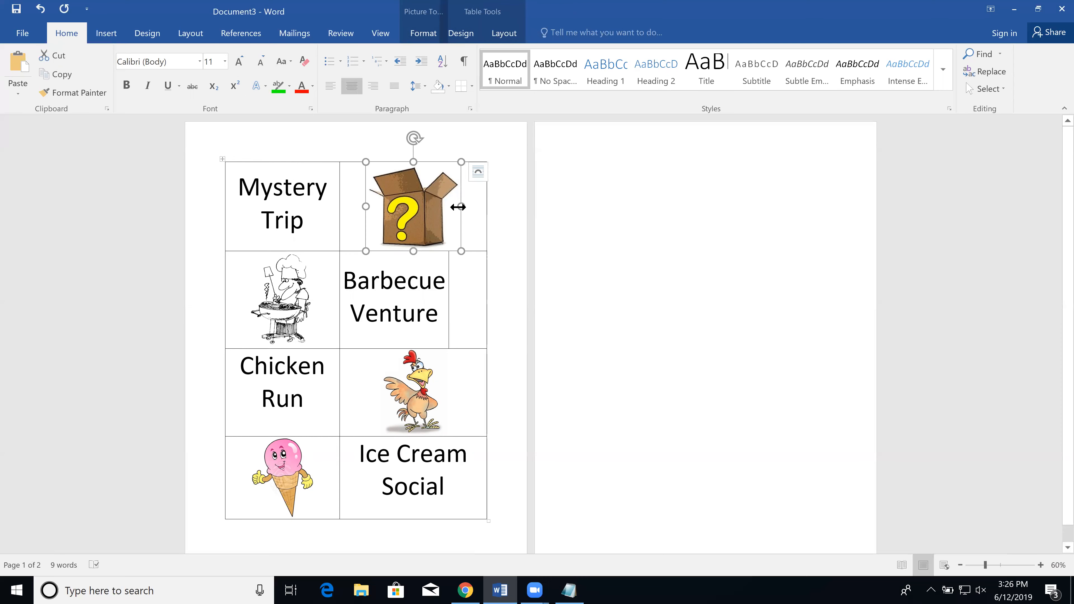
pyautogui.click(323, 229)
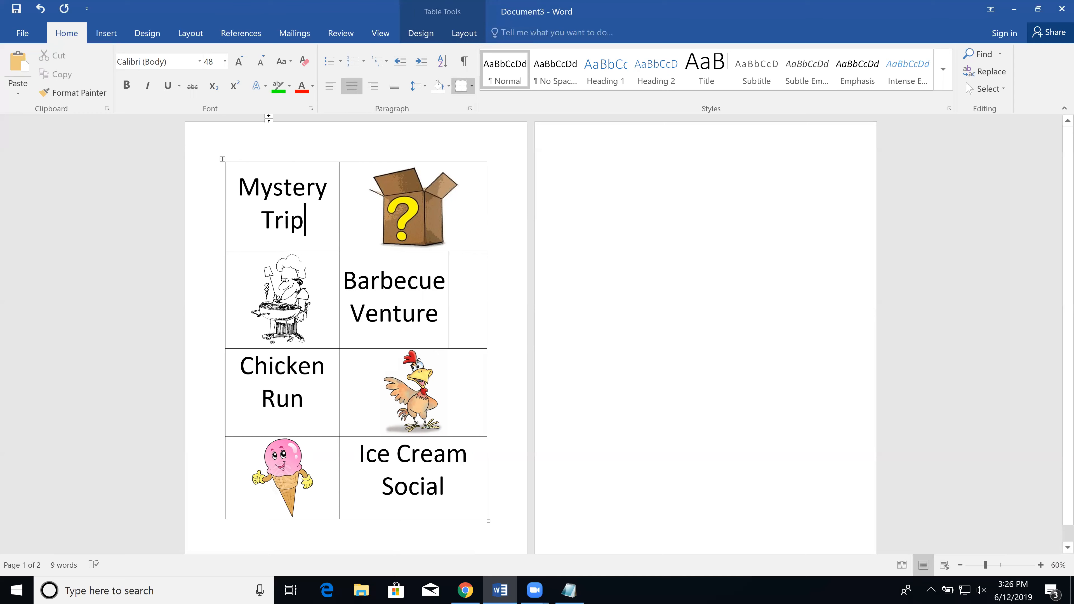
pyautogui.rightClick(288, 399)
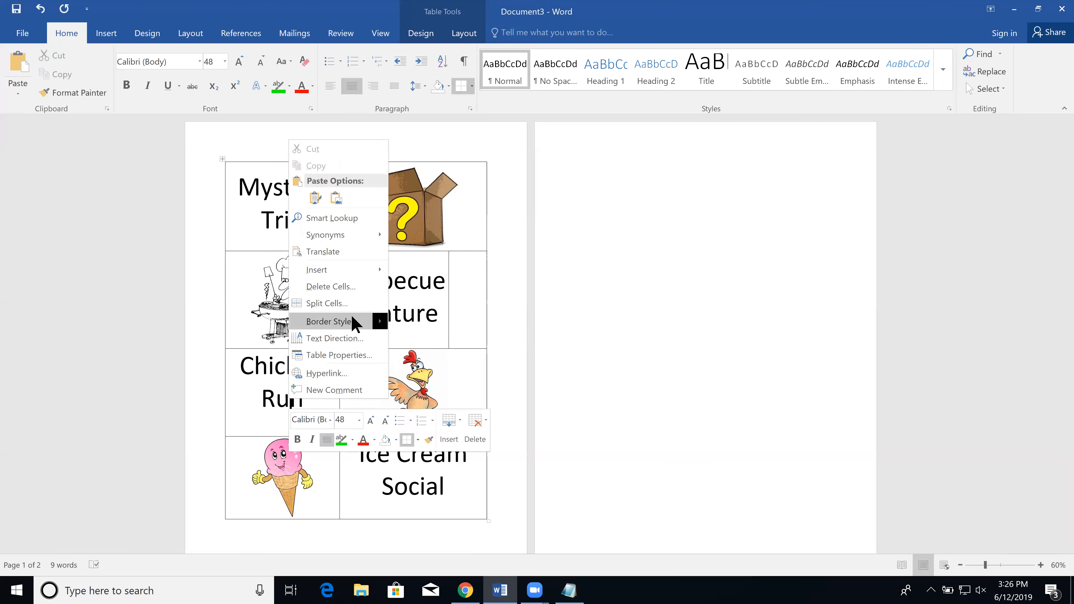
pyautogui.moveTo(352, 320)
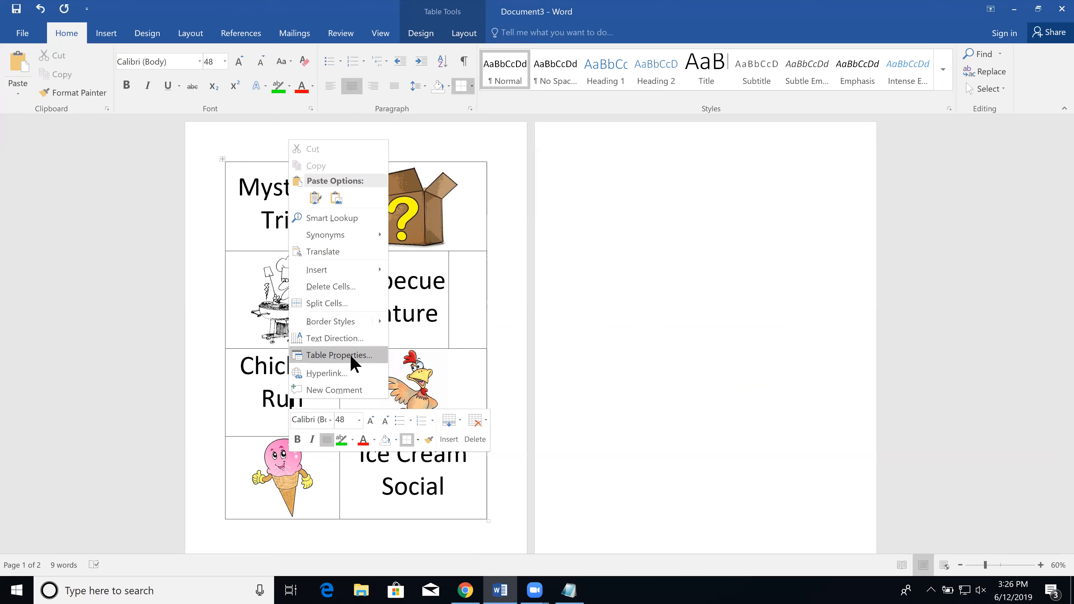
pyautogui.click(239, 398)
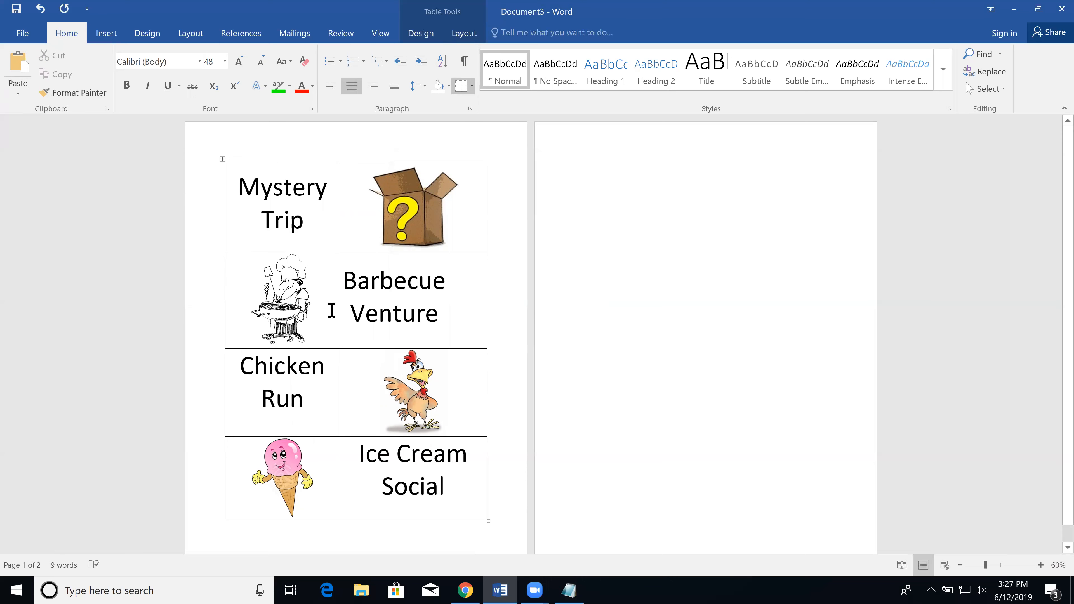
pyautogui.moveTo(319, 403); pyautogui.dragTo(251, 372)
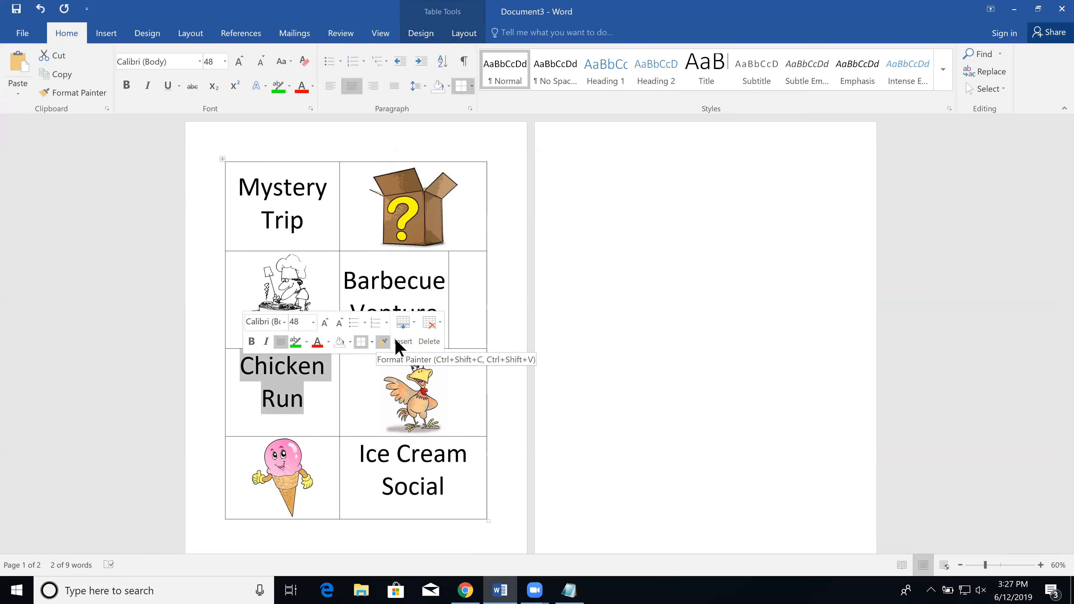
pyautogui.click(320, 458)
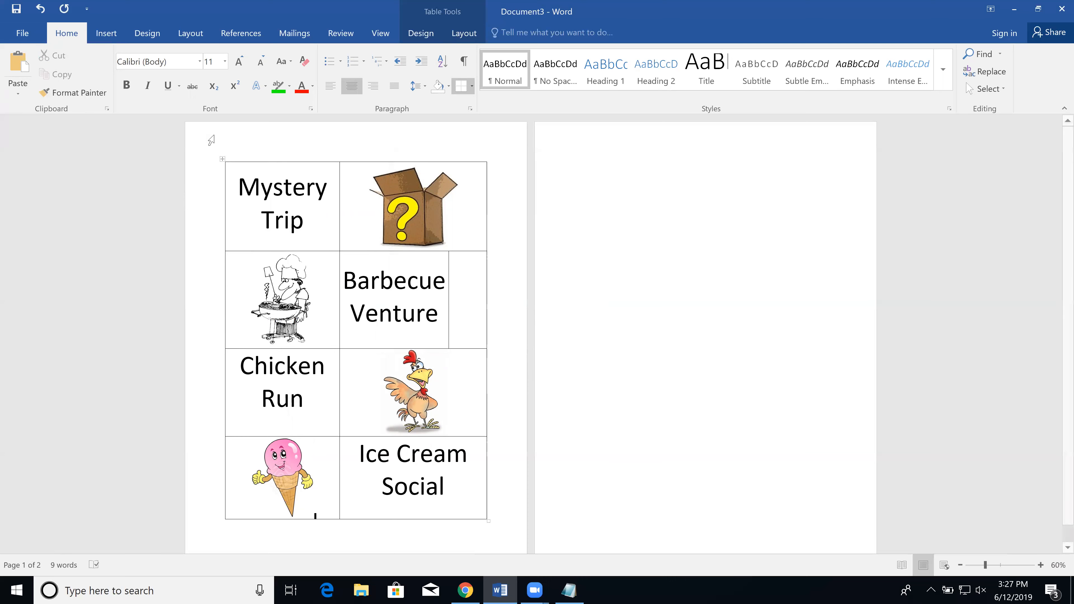
# Merge the Barbecue Venture cell with the empty cell beside it, and widen the table's first column until the second is 3.18" wide
pyautogui.click(460, 274)
pyautogui.click(470, 34)
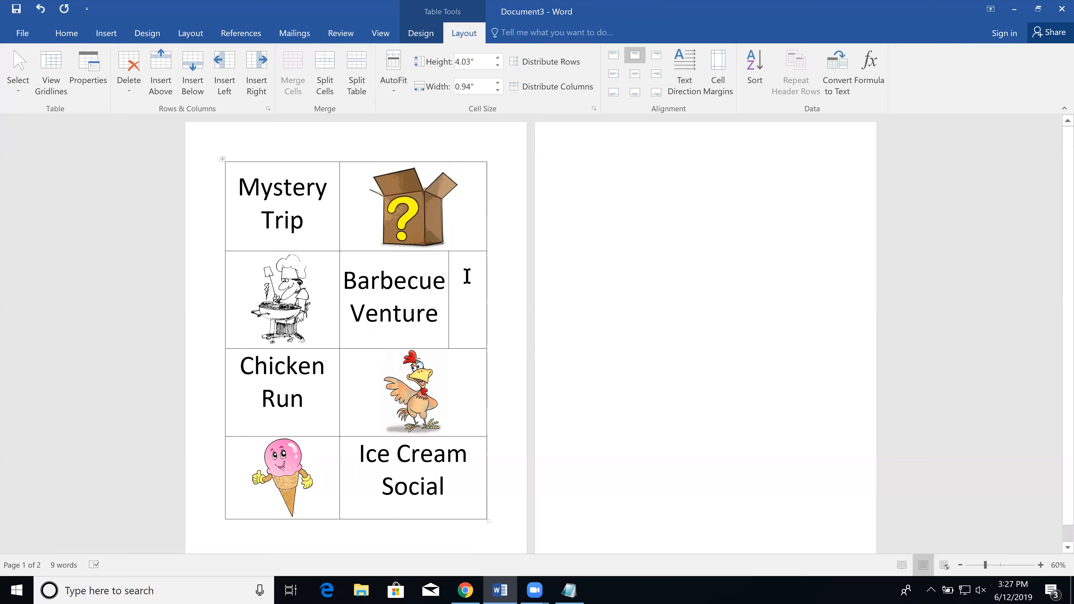
pyautogui.moveTo(466, 265); pyautogui.dragTo(423, 275)
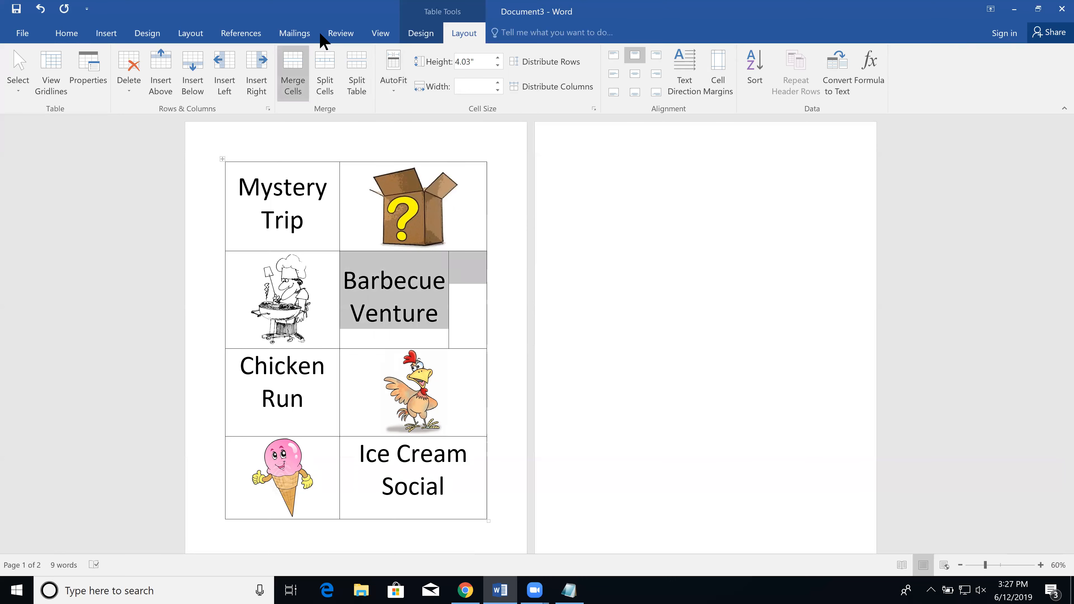
pyautogui.click(290, 73)
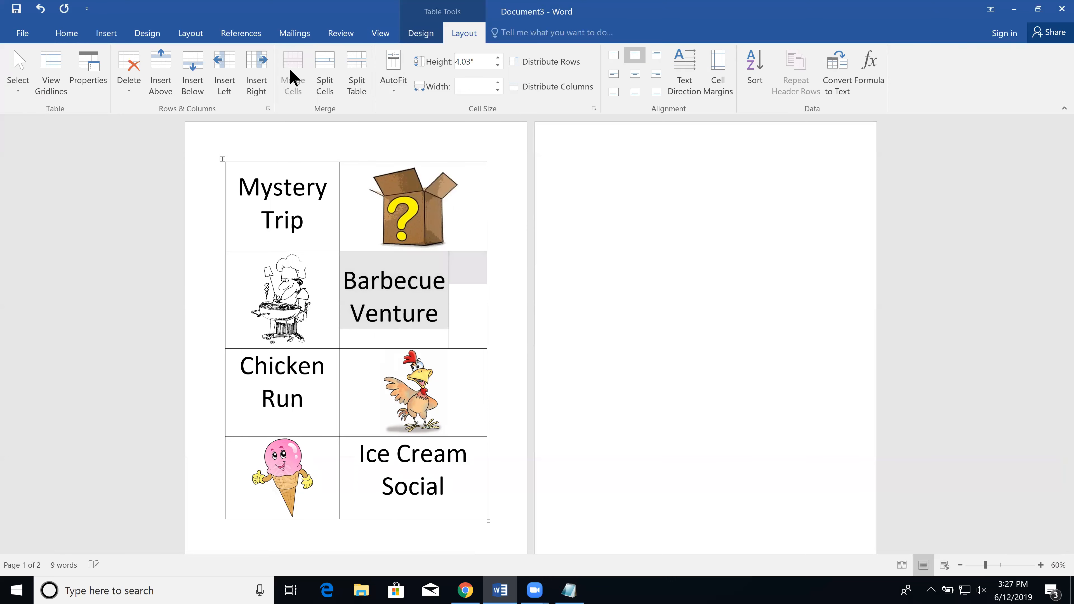
pyautogui.click(351, 347)
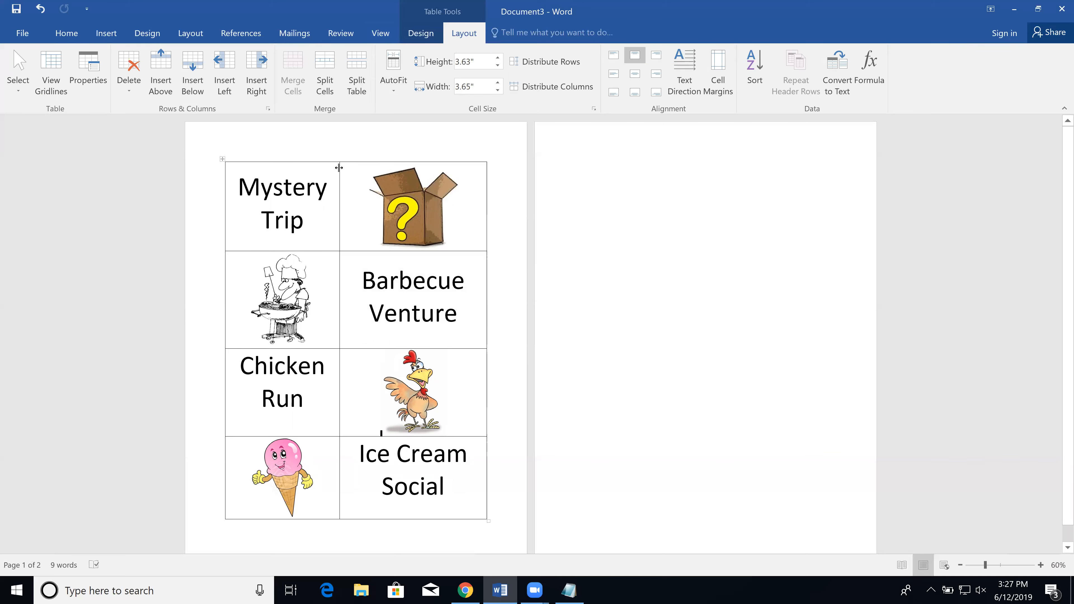
pyautogui.moveTo(357, 167); pyautogui.dragTo(359, 165)
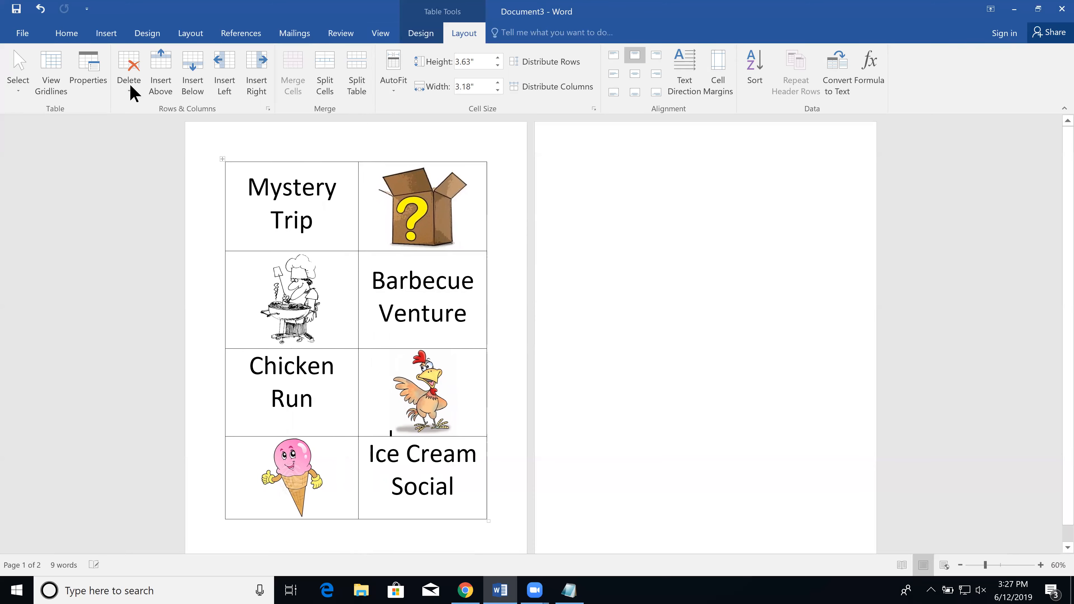
# Save the document in the Documents folder under the file name Keenagers
pyautogui.click(26, 36)
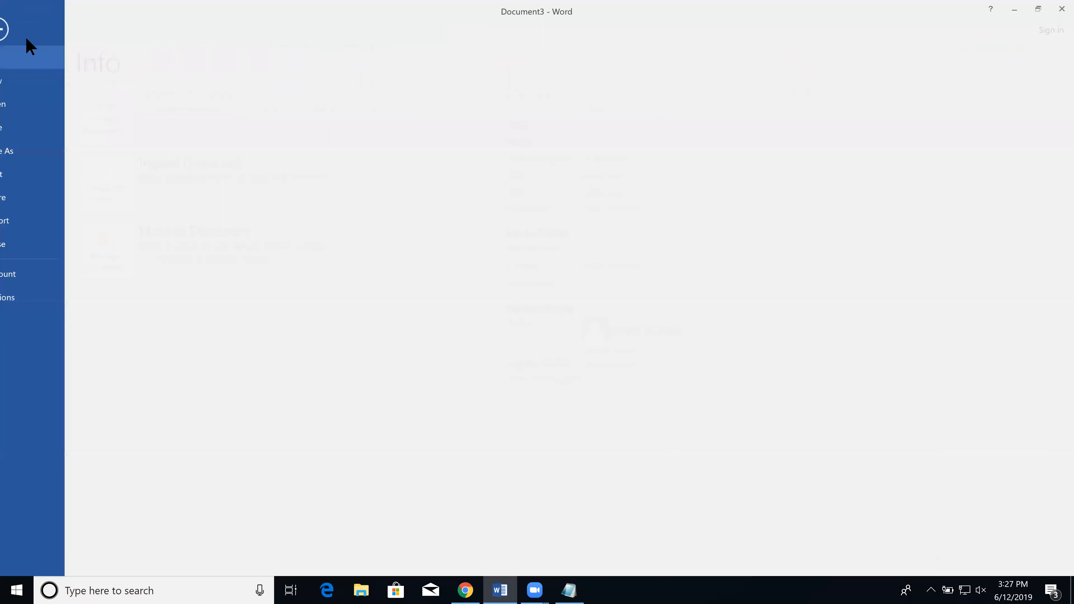
pyautogui.click(33, 136)
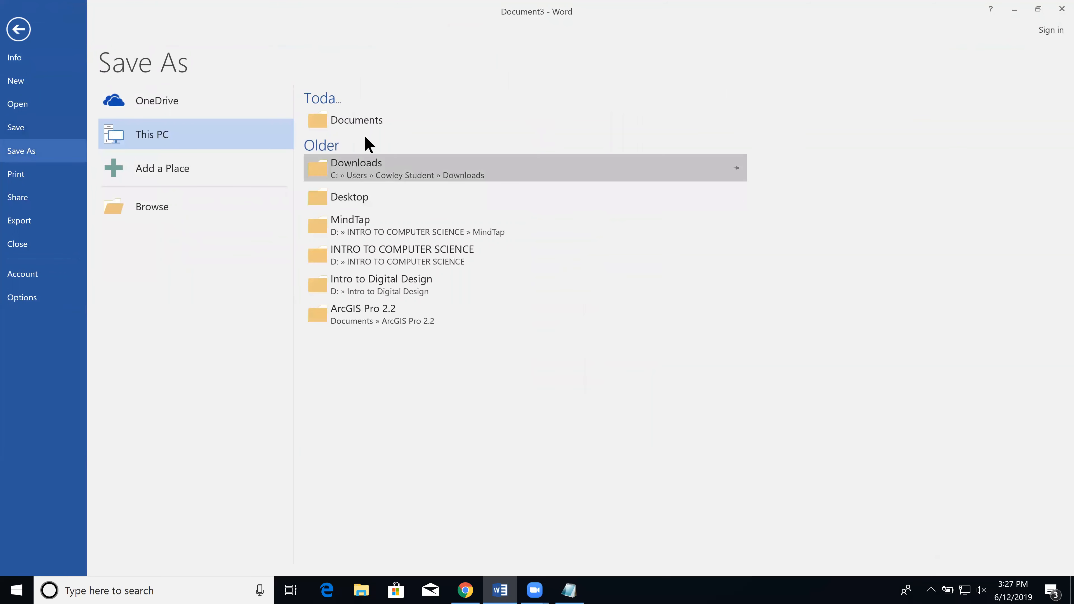
pyautogui.click(346, 119)
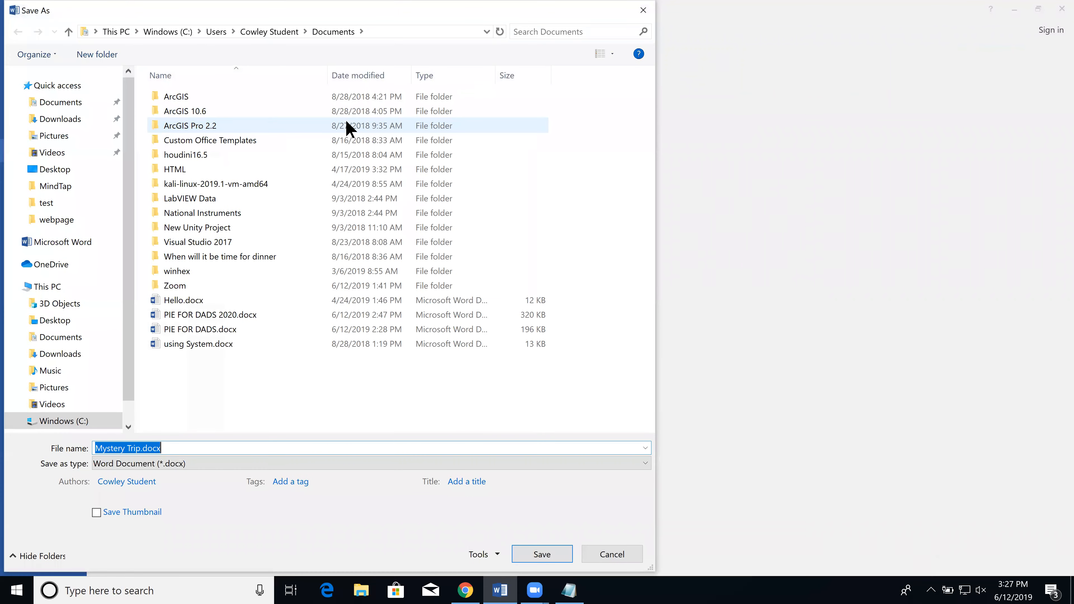
pyautogui.write('Kee')
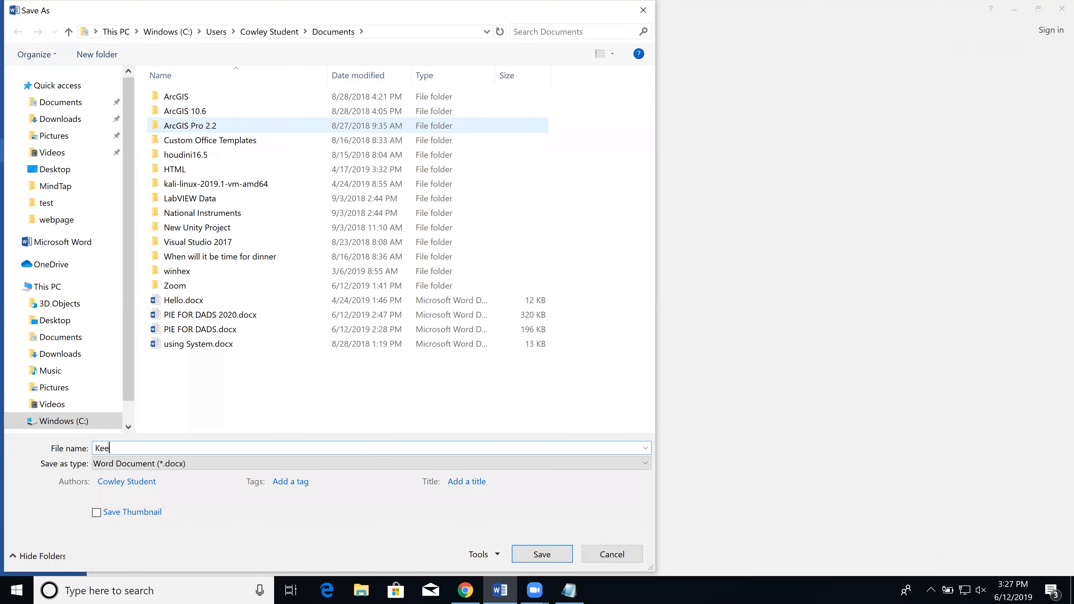
pyautogui.write('nagers')
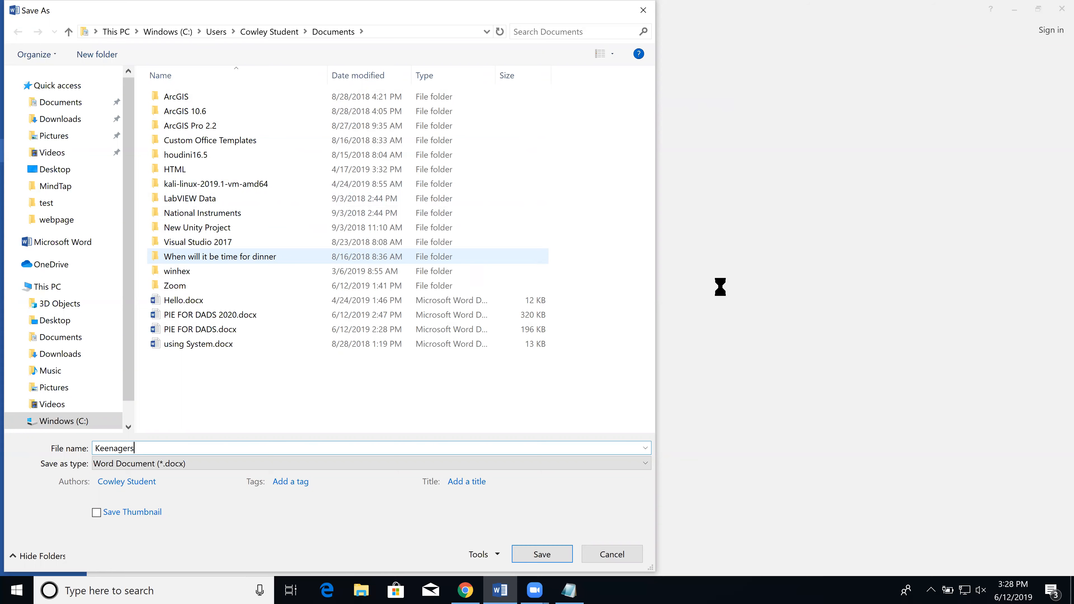
pyautogui.click(543, 554)
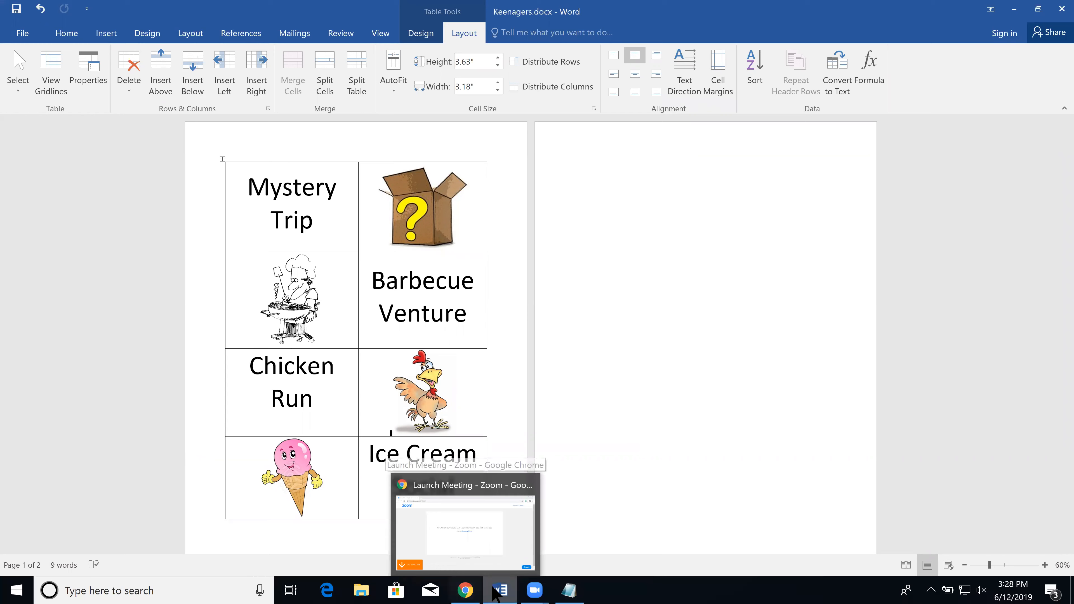
pyautogui.moveTo(469, 593)
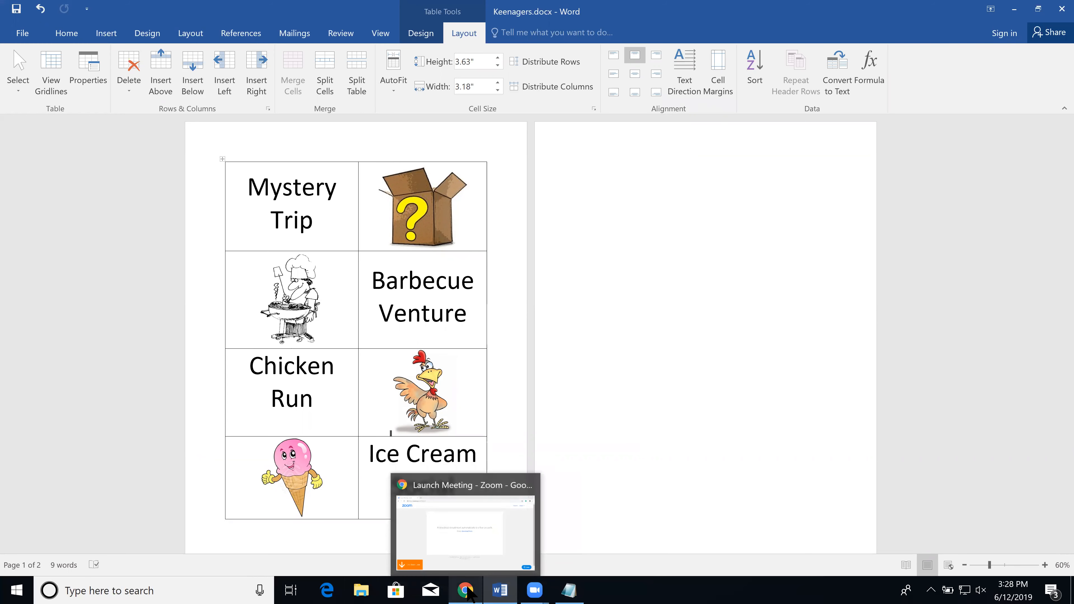
pyautogui.rightClick(465, 592)
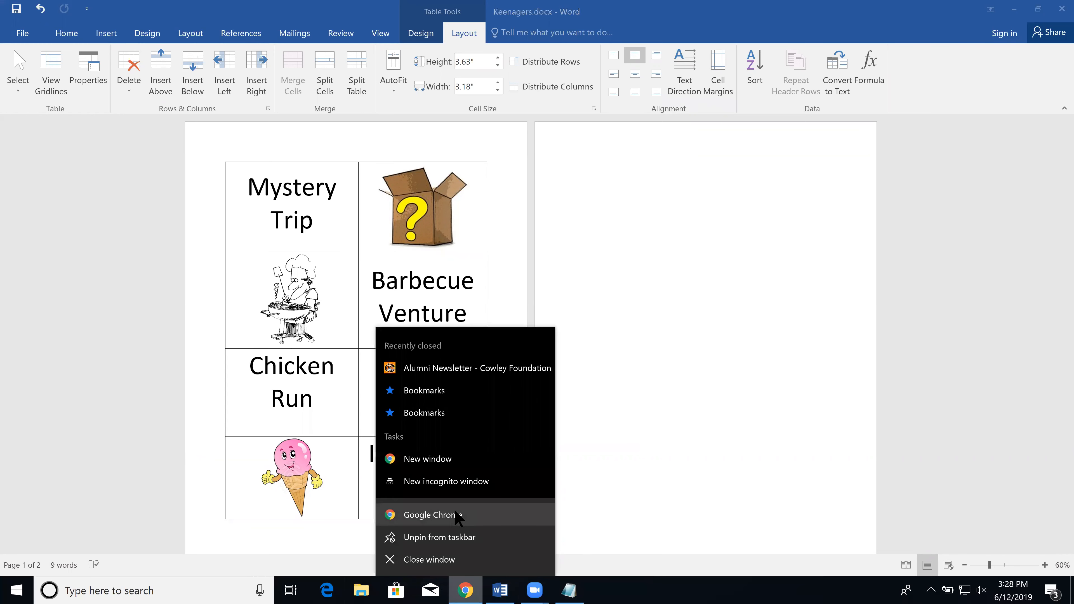
pyautogui.click(460, 515)
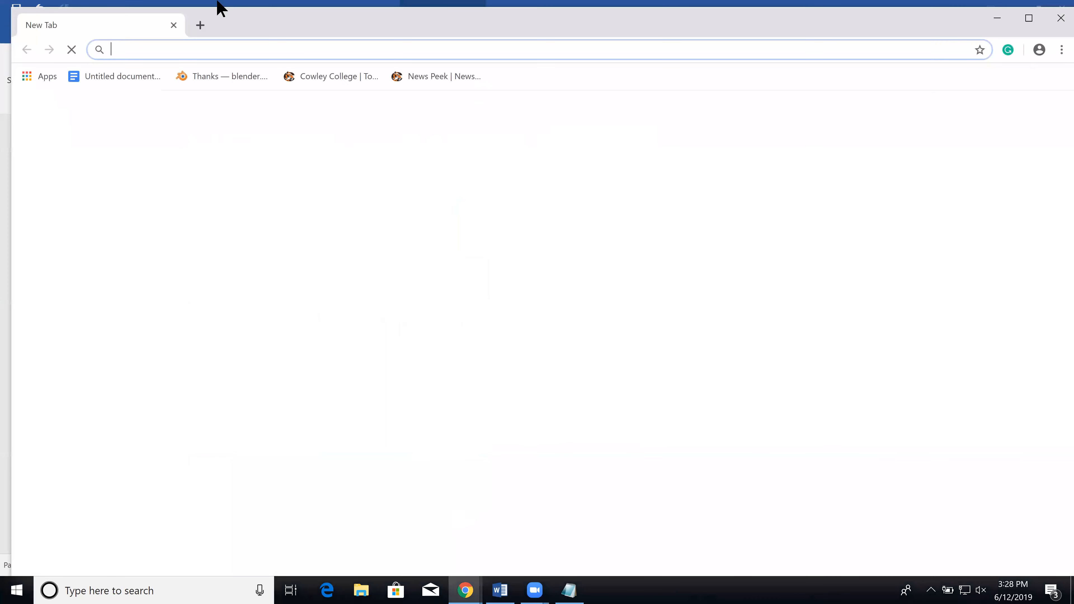
pyautogui.click(1030, 19)
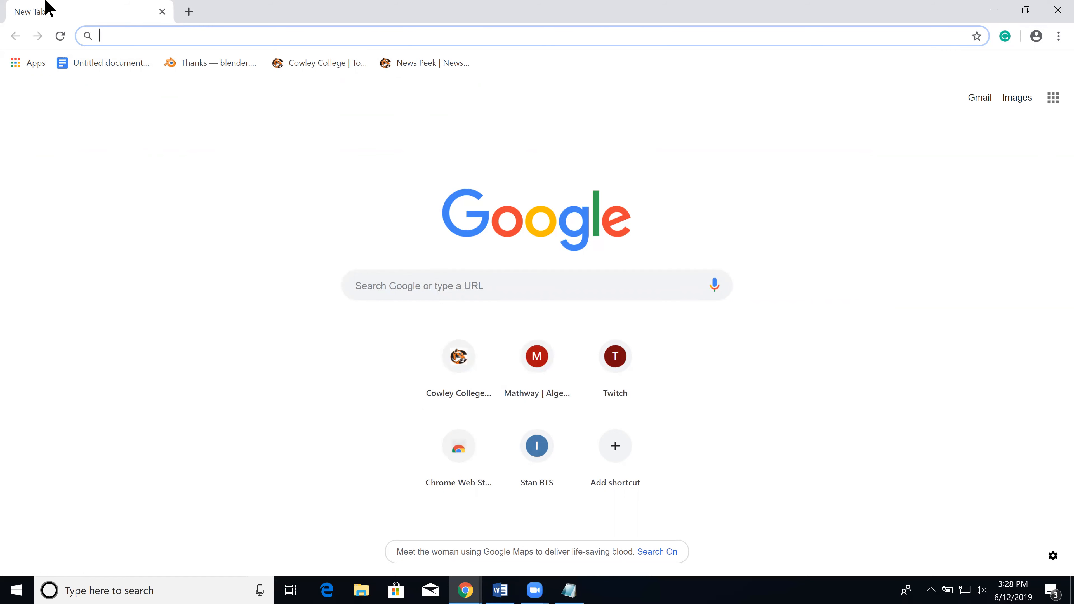
pyautogui.write('www.google.com')
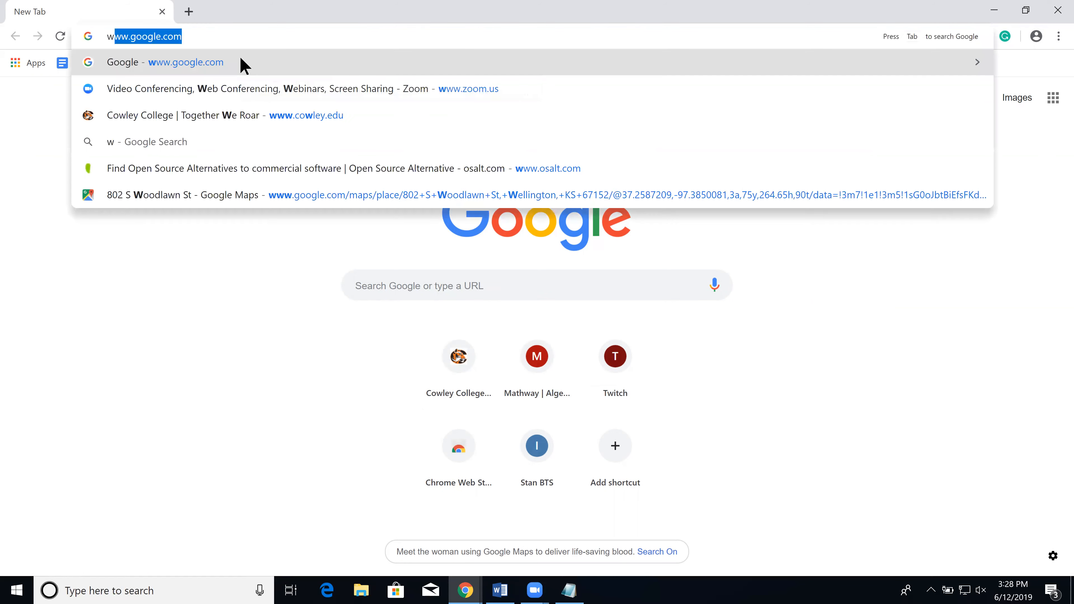
pyautogui.press('Return')
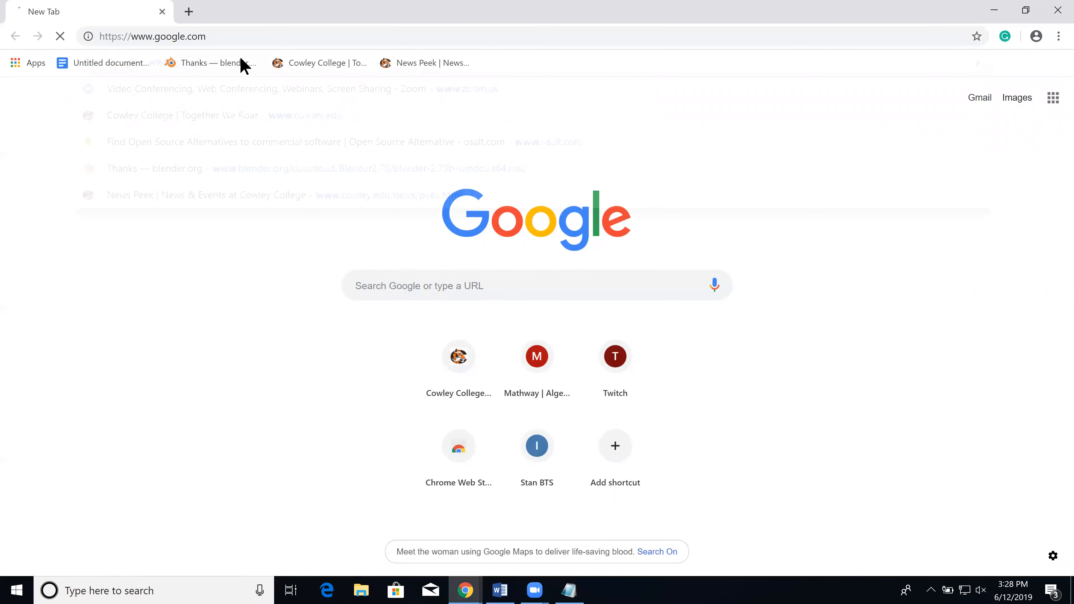
# Search Google for candle and open the Homesick Candles site from the results
pyautogui.write('candle b')
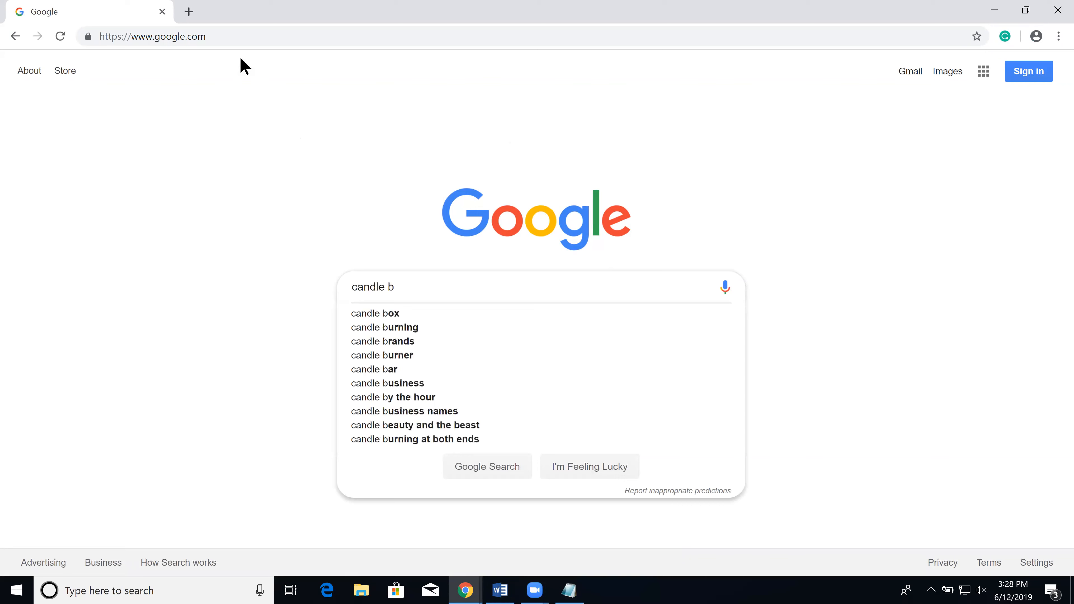
pyautogui.press('BackSpace')
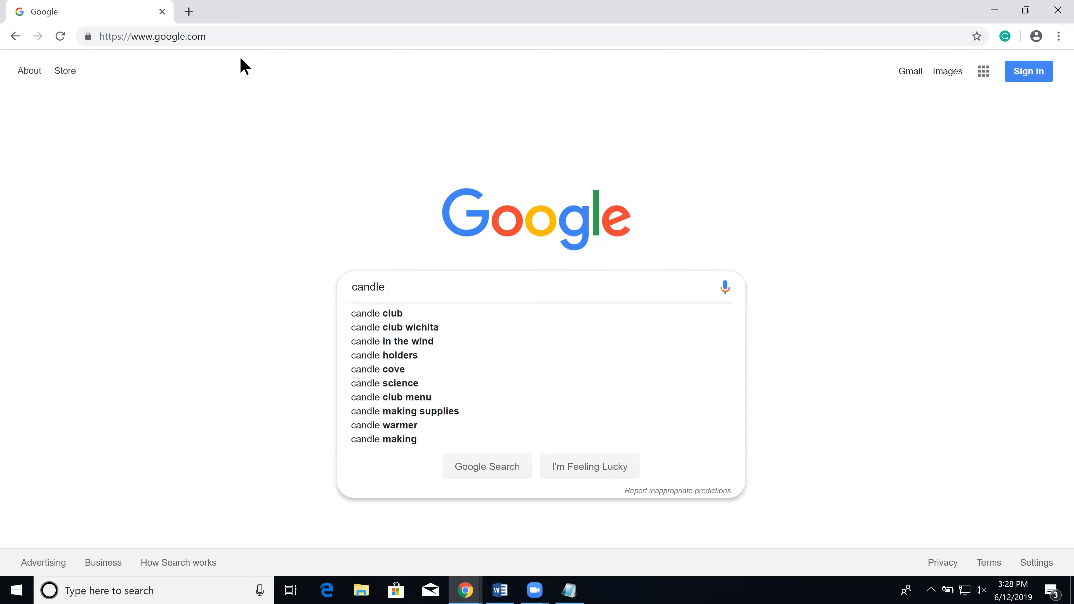
pyautogui.press('Return')
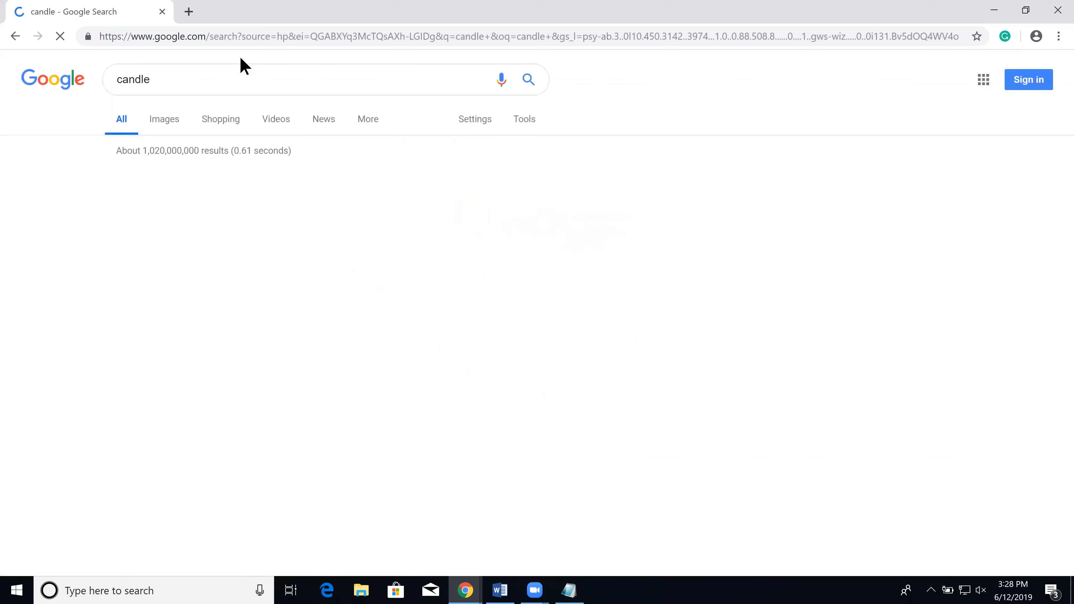
pyautogui.scroll(-5, 669, 360)
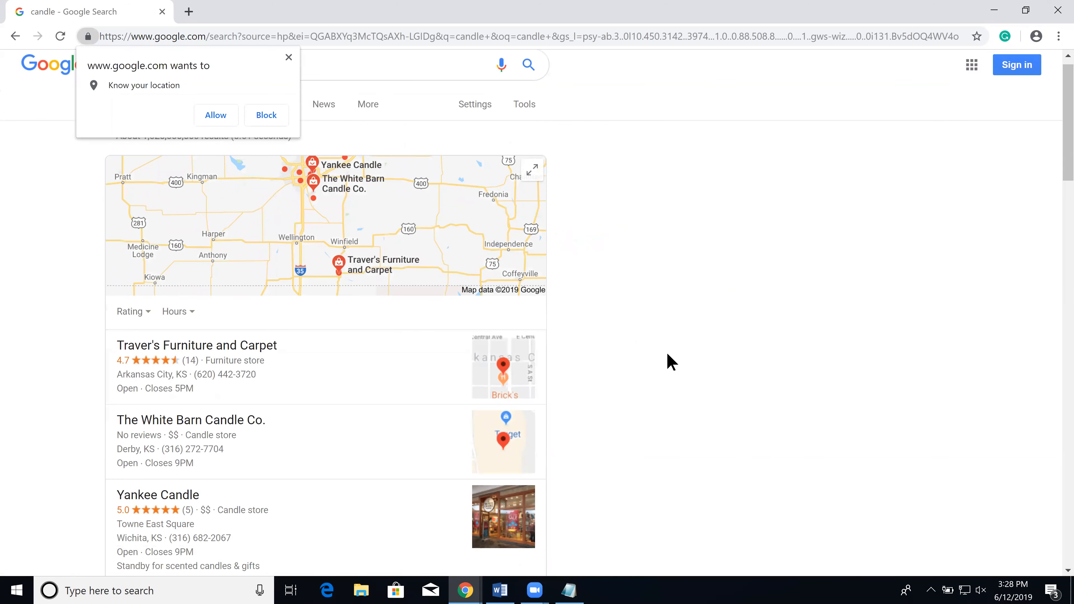
pyautogui.scroll(-13, 669, 362)
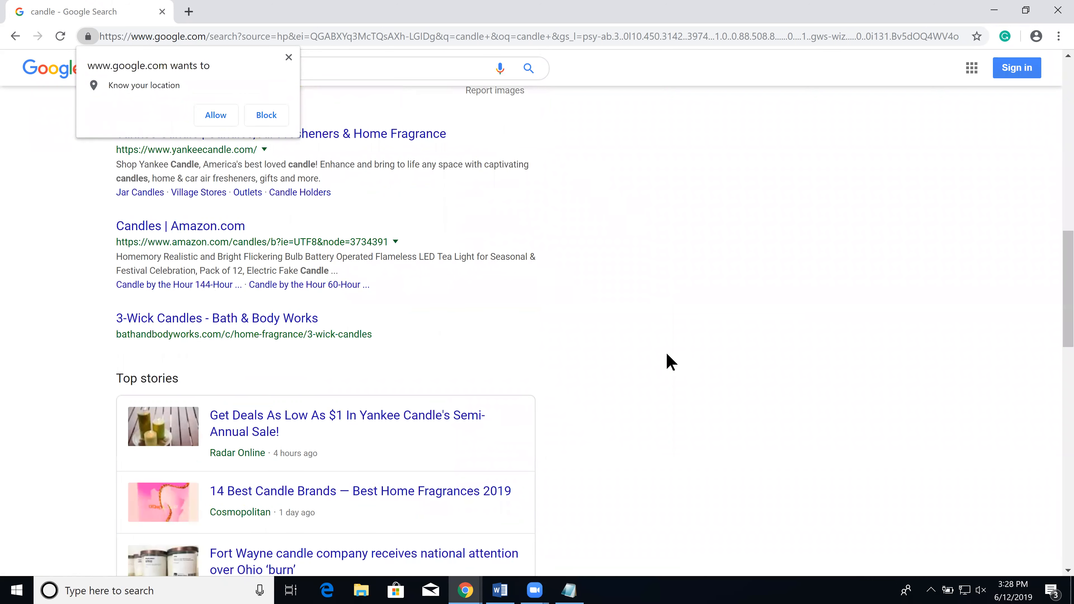
pyautogui.scroll(-7, 668, 362)
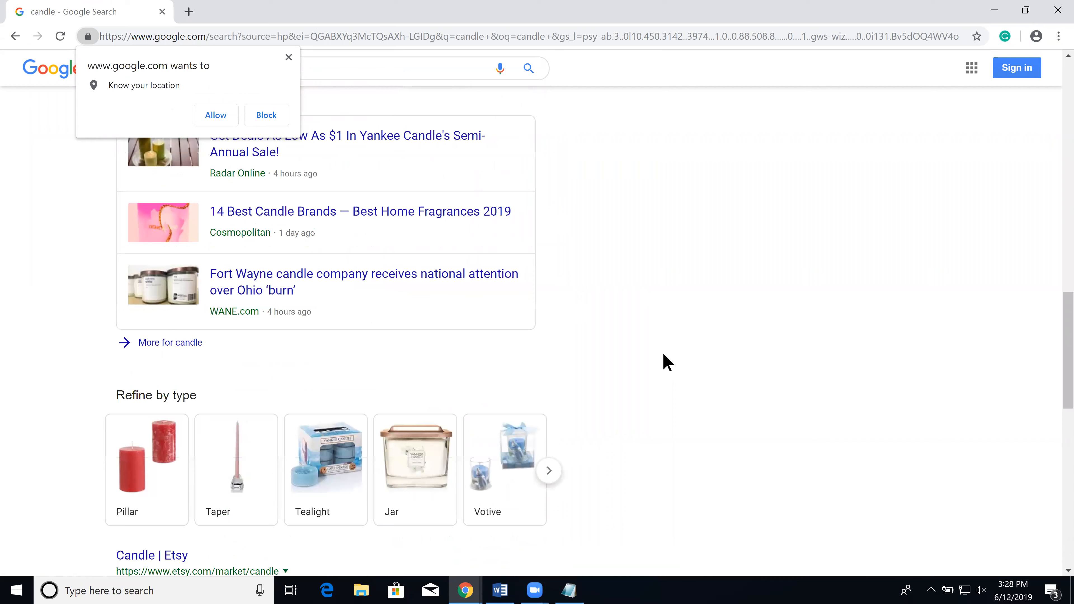
pyautogui.scroll(-8, 668, 363)
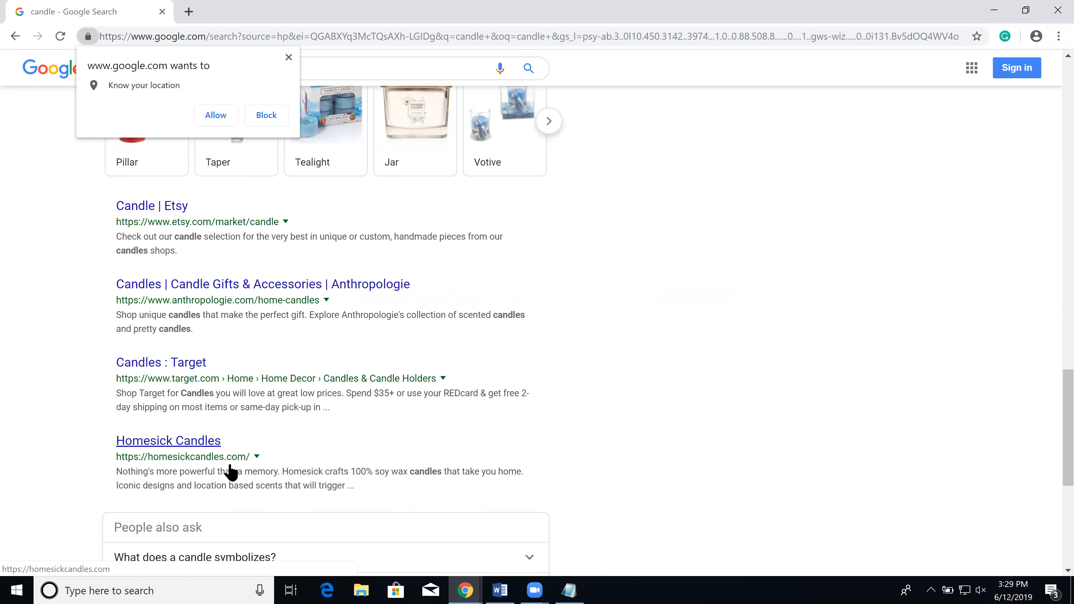
pyautogui.click(206, 438)
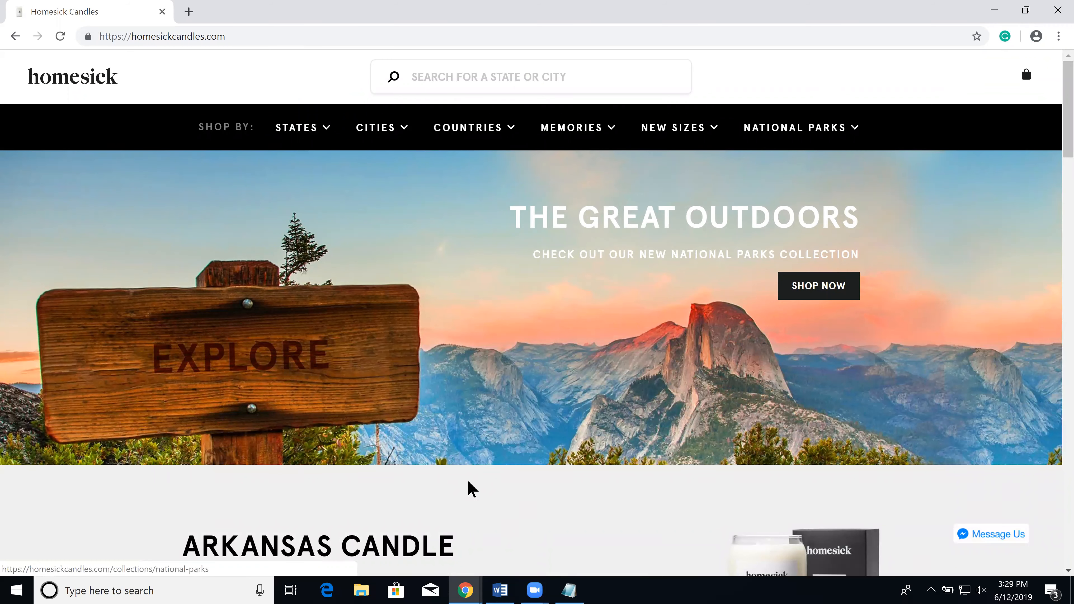
# Open the Arkansas Candle product page, dismiss the e-mail discount offer, and start an immediate purchase of one candle
pyautogui.scroll(-5, 518, 496)
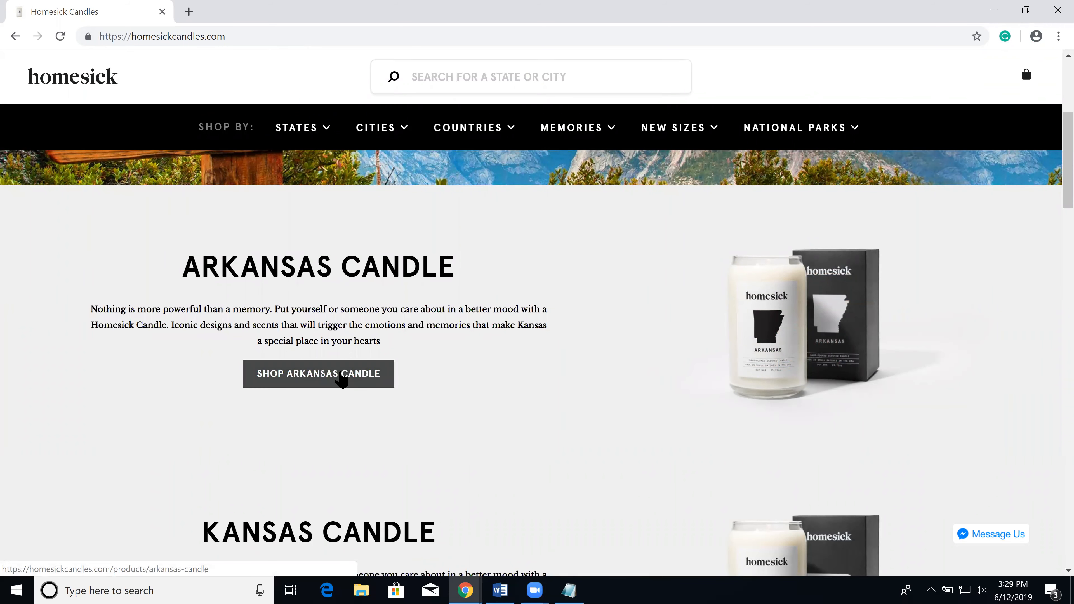
pyautogui.click(344, 378)
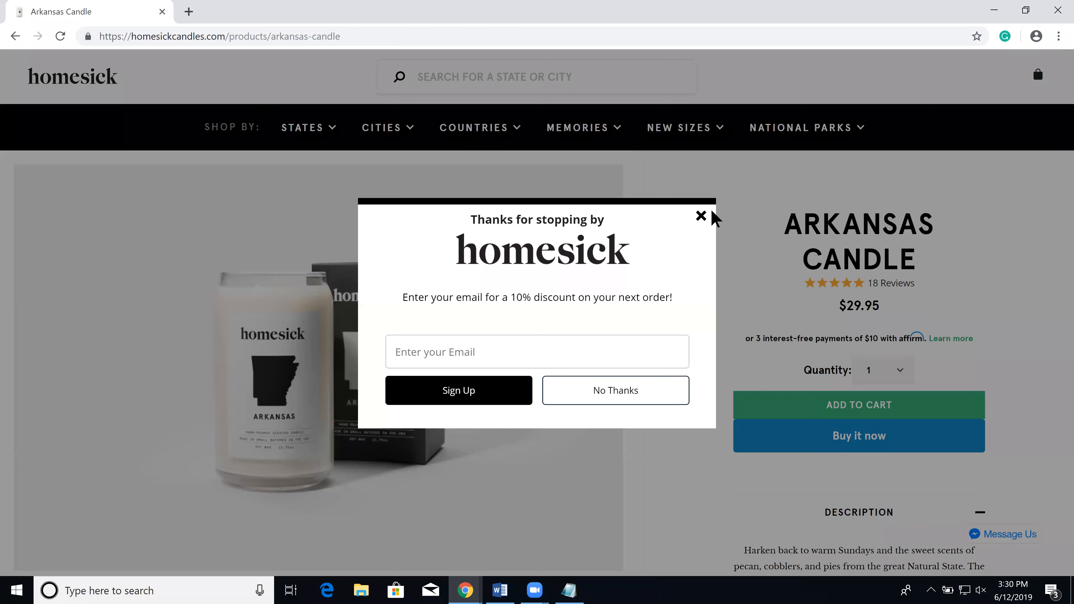
pyautogui.click(702, 217)
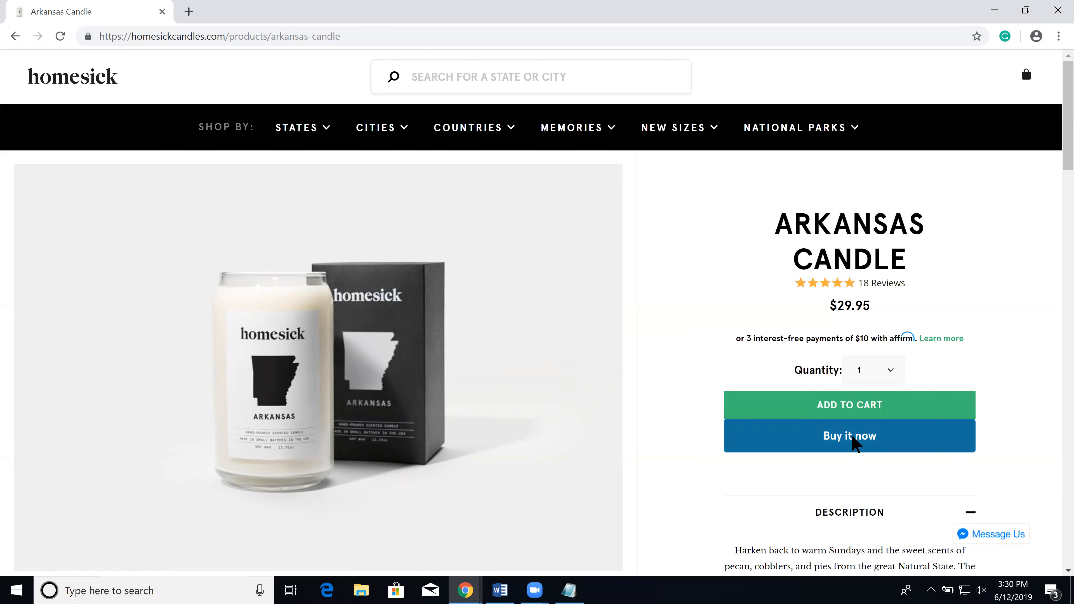
pyautogui.click(853, 443)
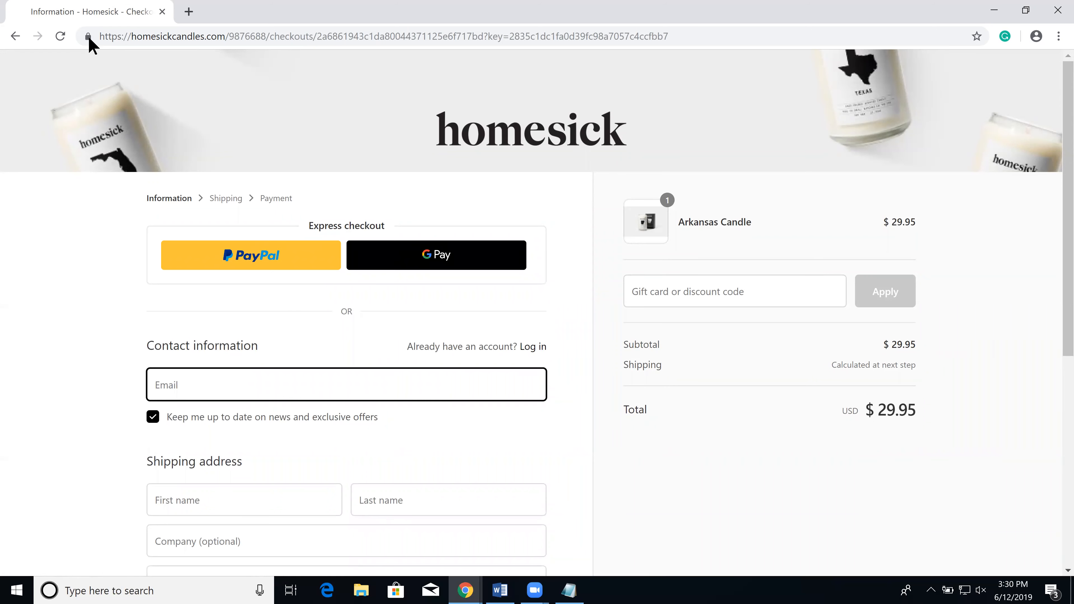
pyautogui.click(189, 13)
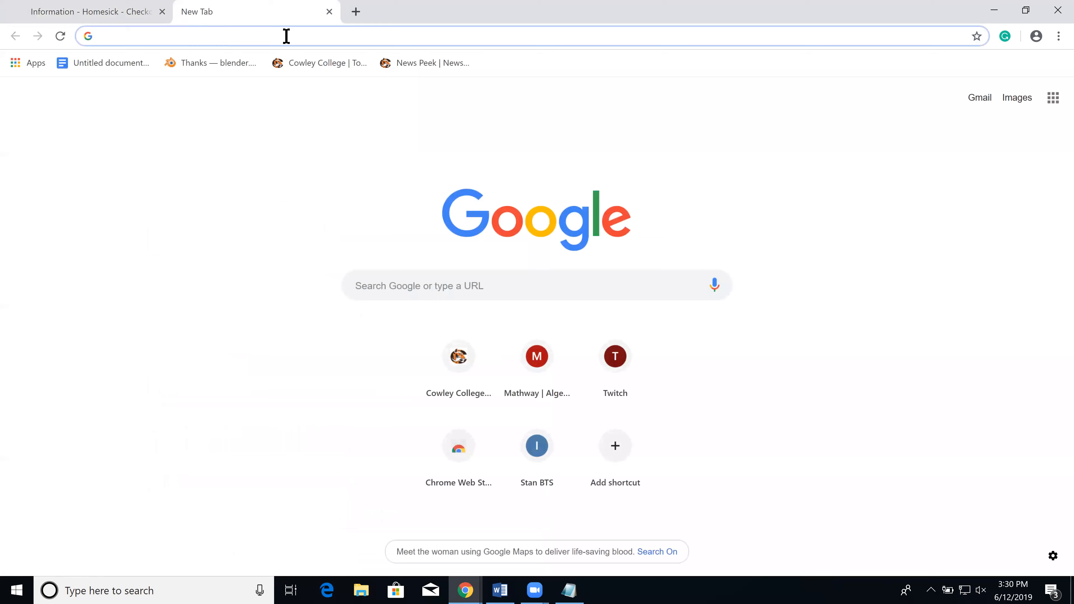
pyautogui.write('www.mathhea')
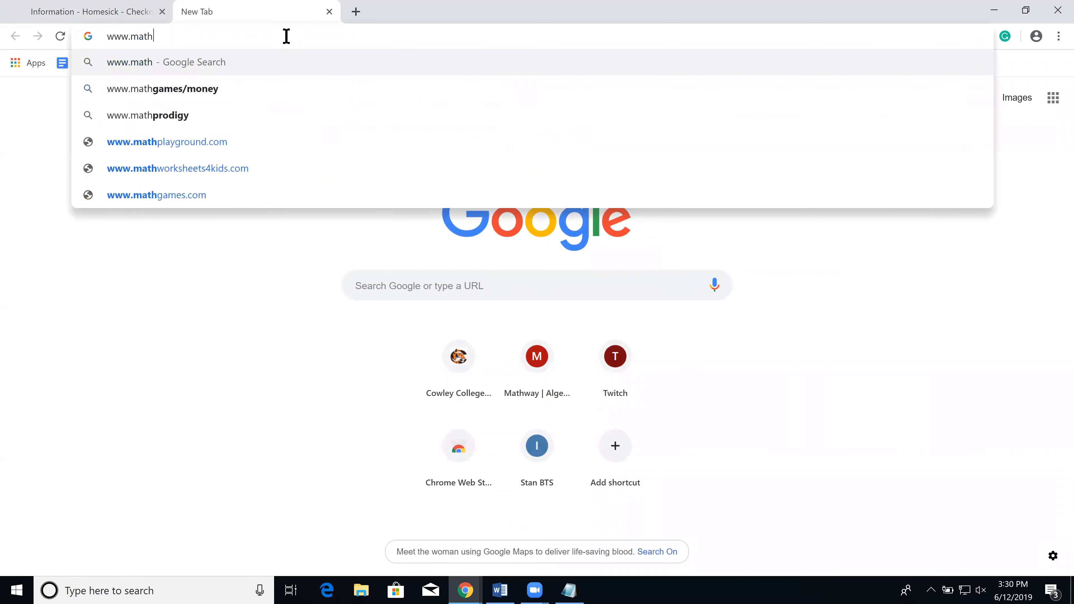
pyautogui.write('ls.com')
pyautogui.press('Return')
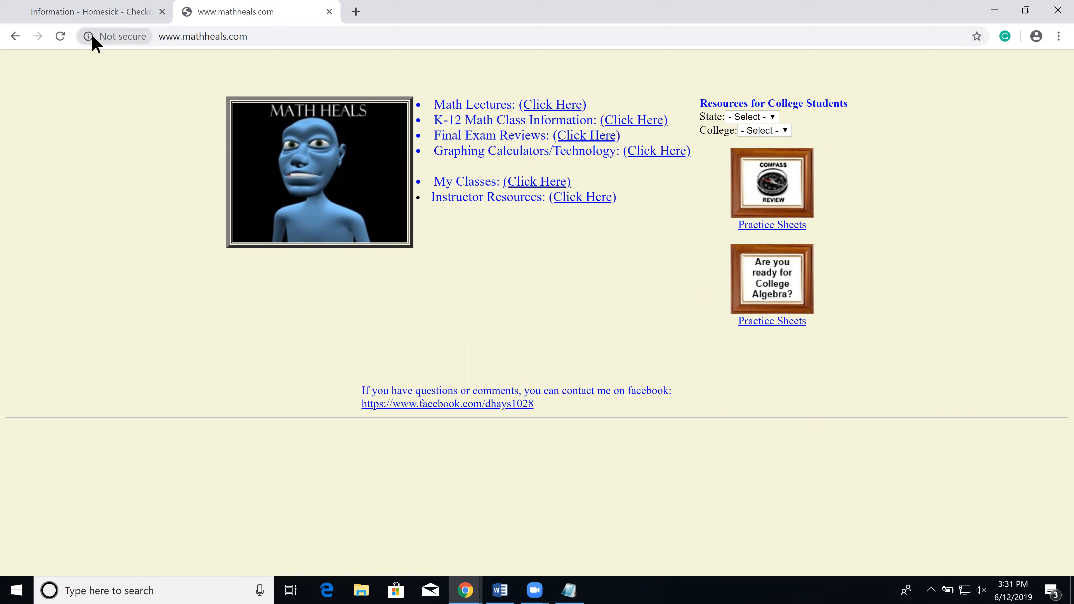
pyautogui.click(129, 37)
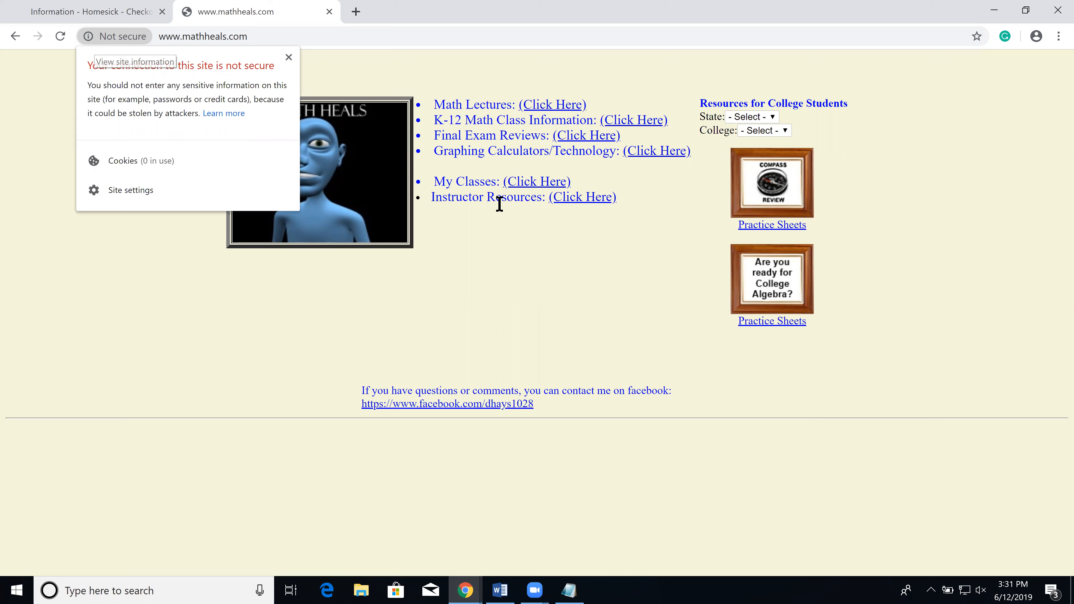
pyautogui.click(501, 216)
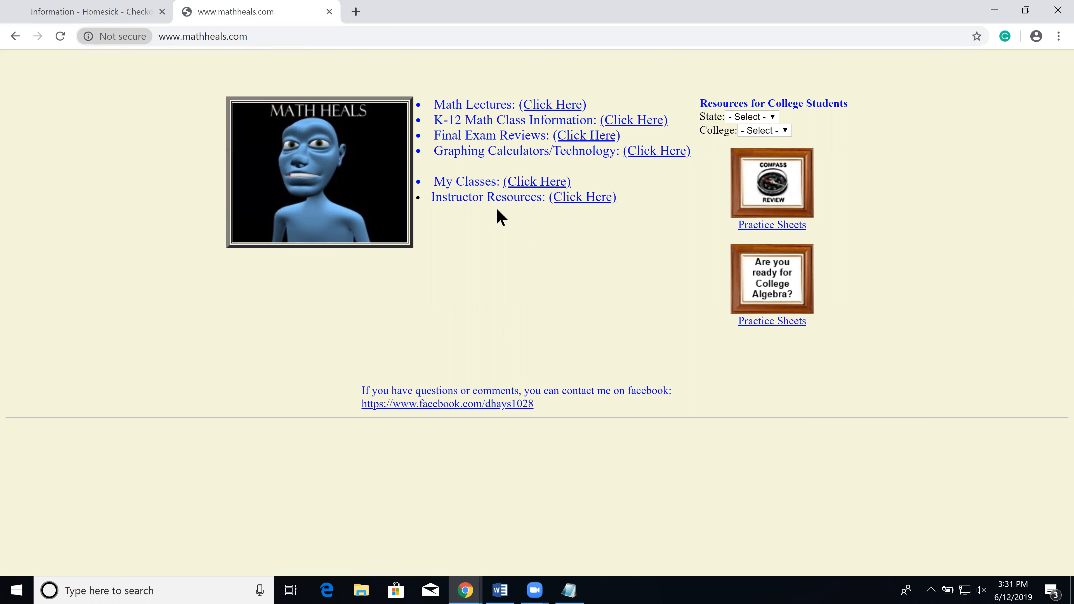